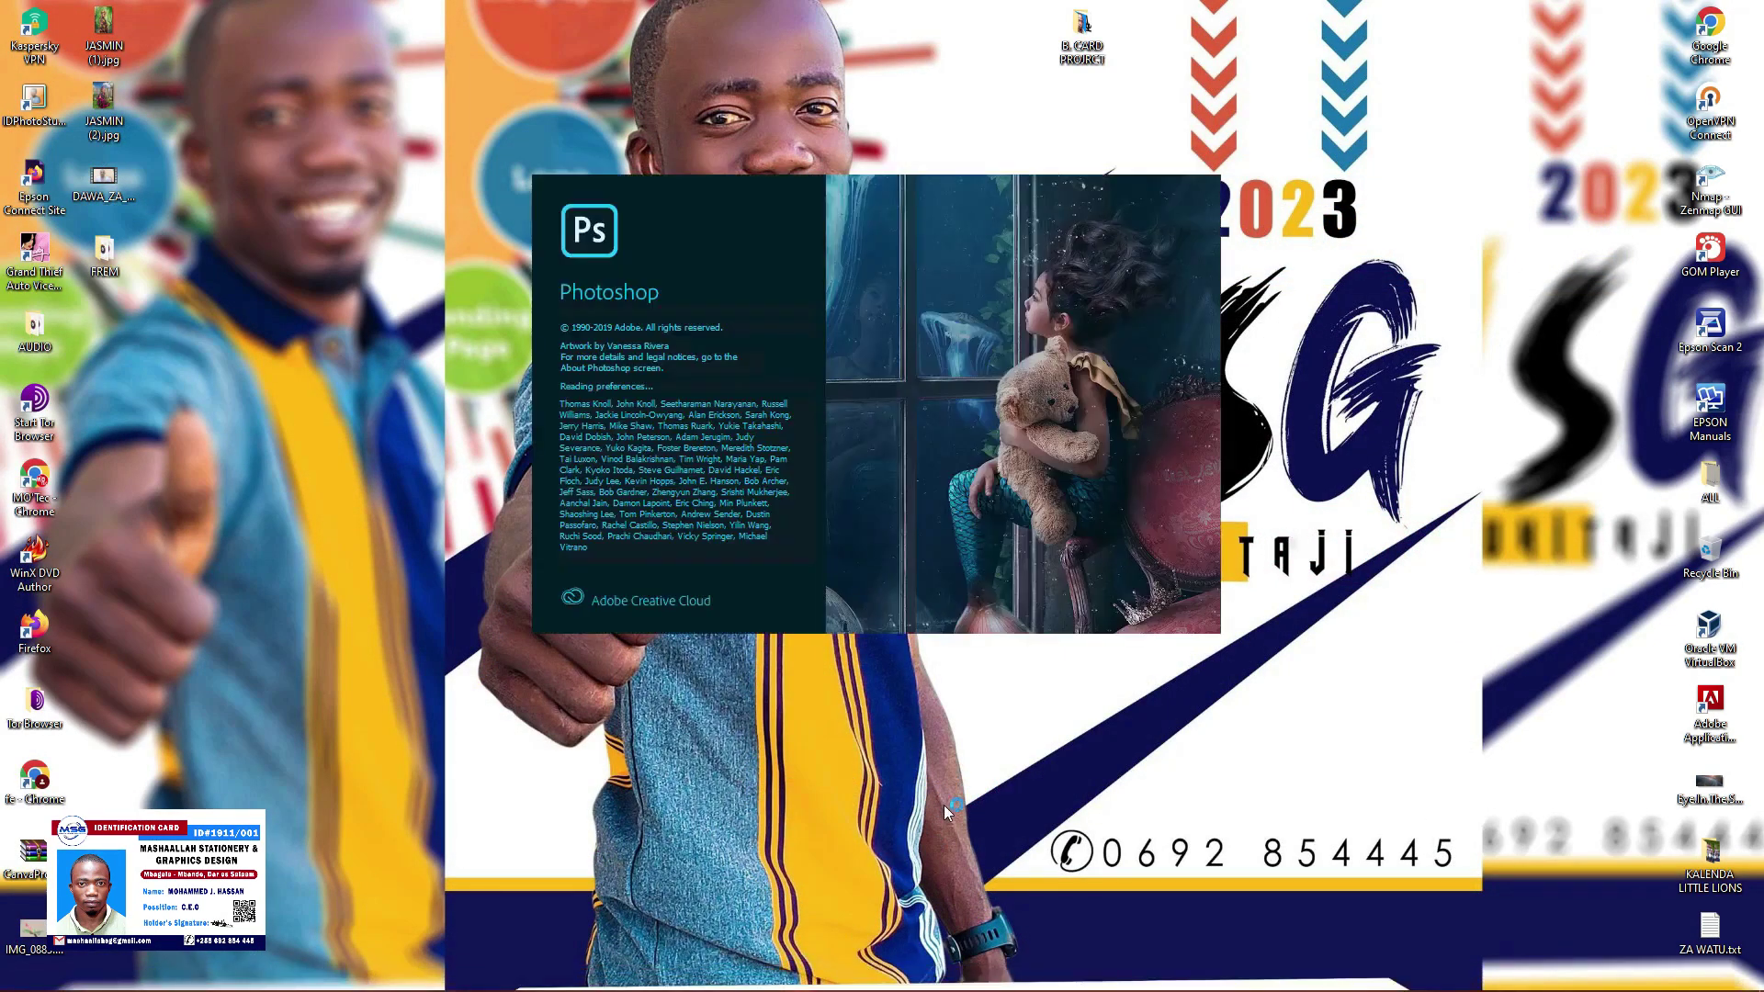
# Refresh the desktop while Photoshop finishes loading
pyautogui.rightClick(1242, 635)
pyautogui.click(1329, 684)
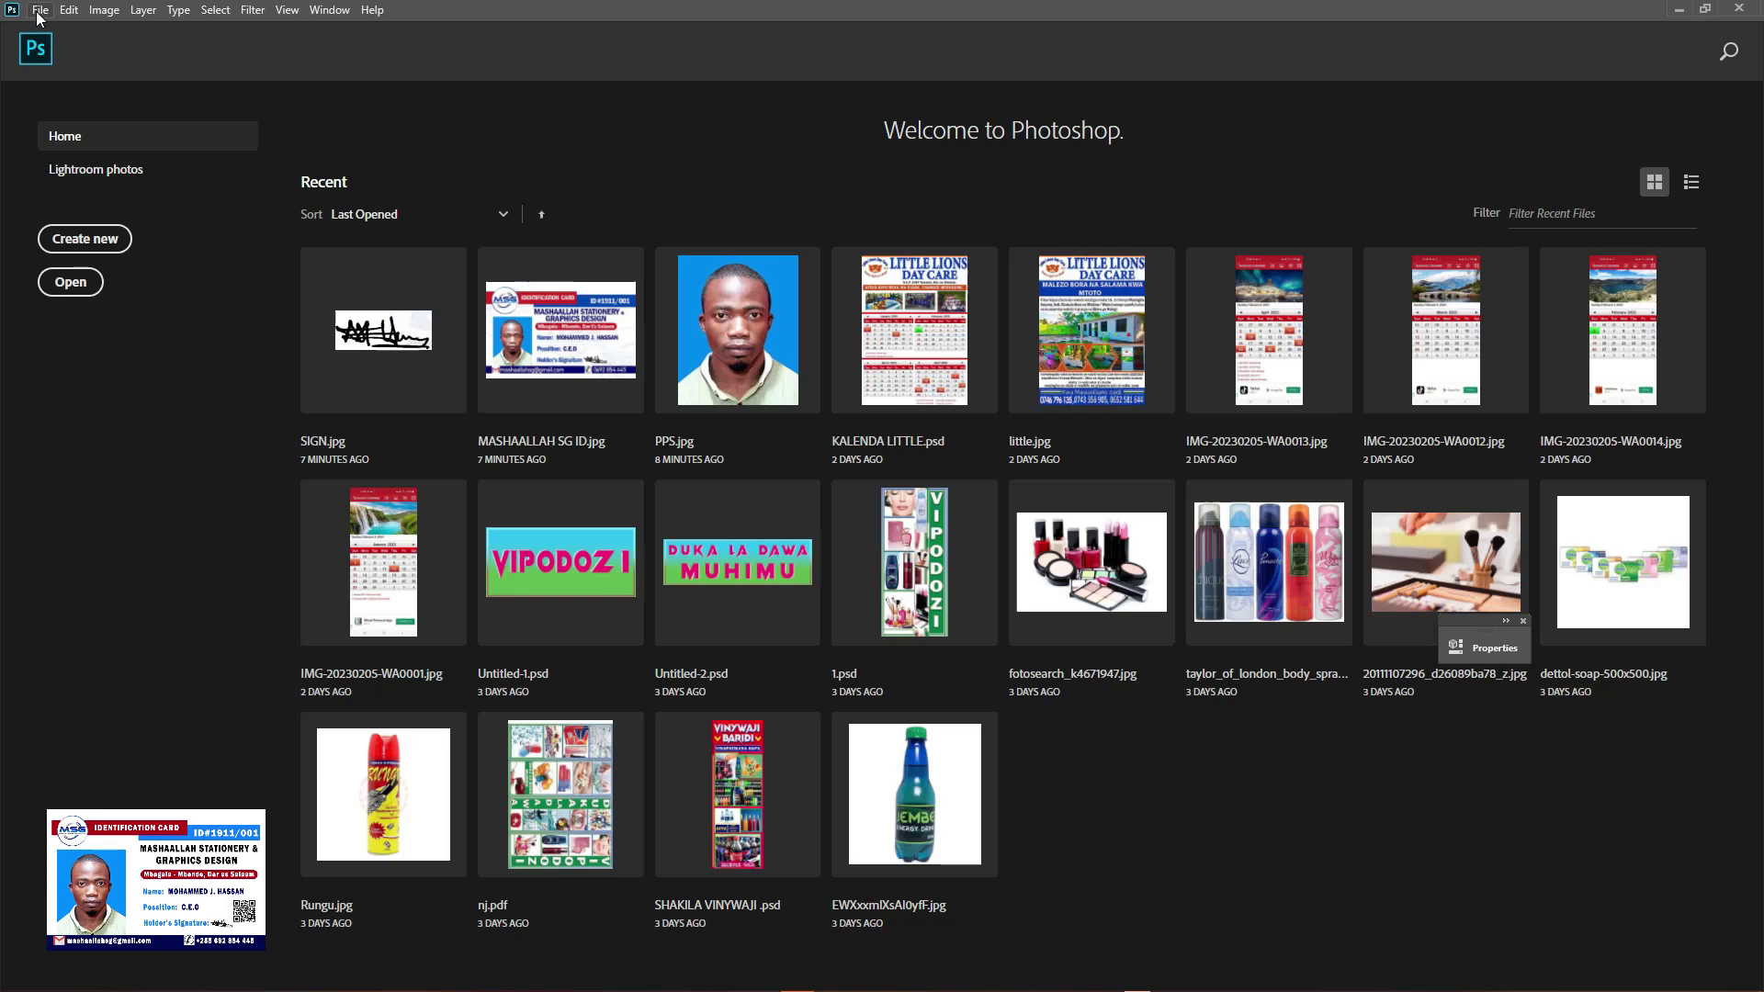
# Create a new 5.5 × 8.8 cm RGB document at 300 pixels per inch
pyautogui.click(39, 11)
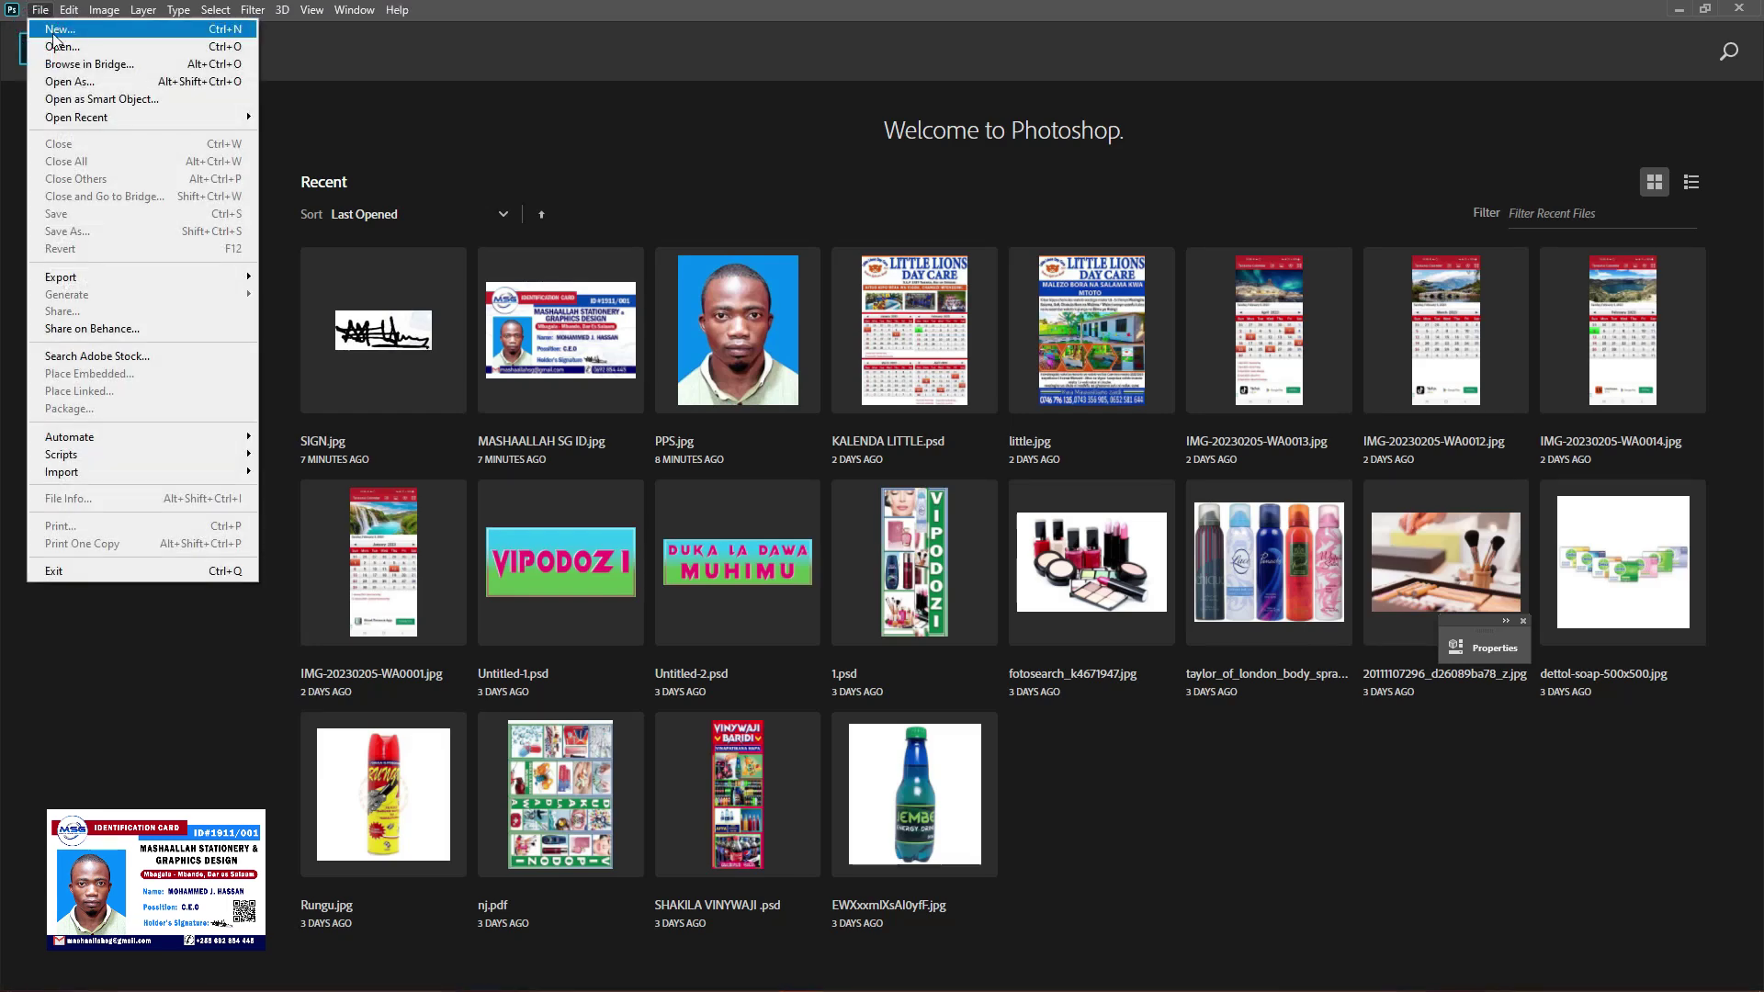
pyautogui.click(77, 33)
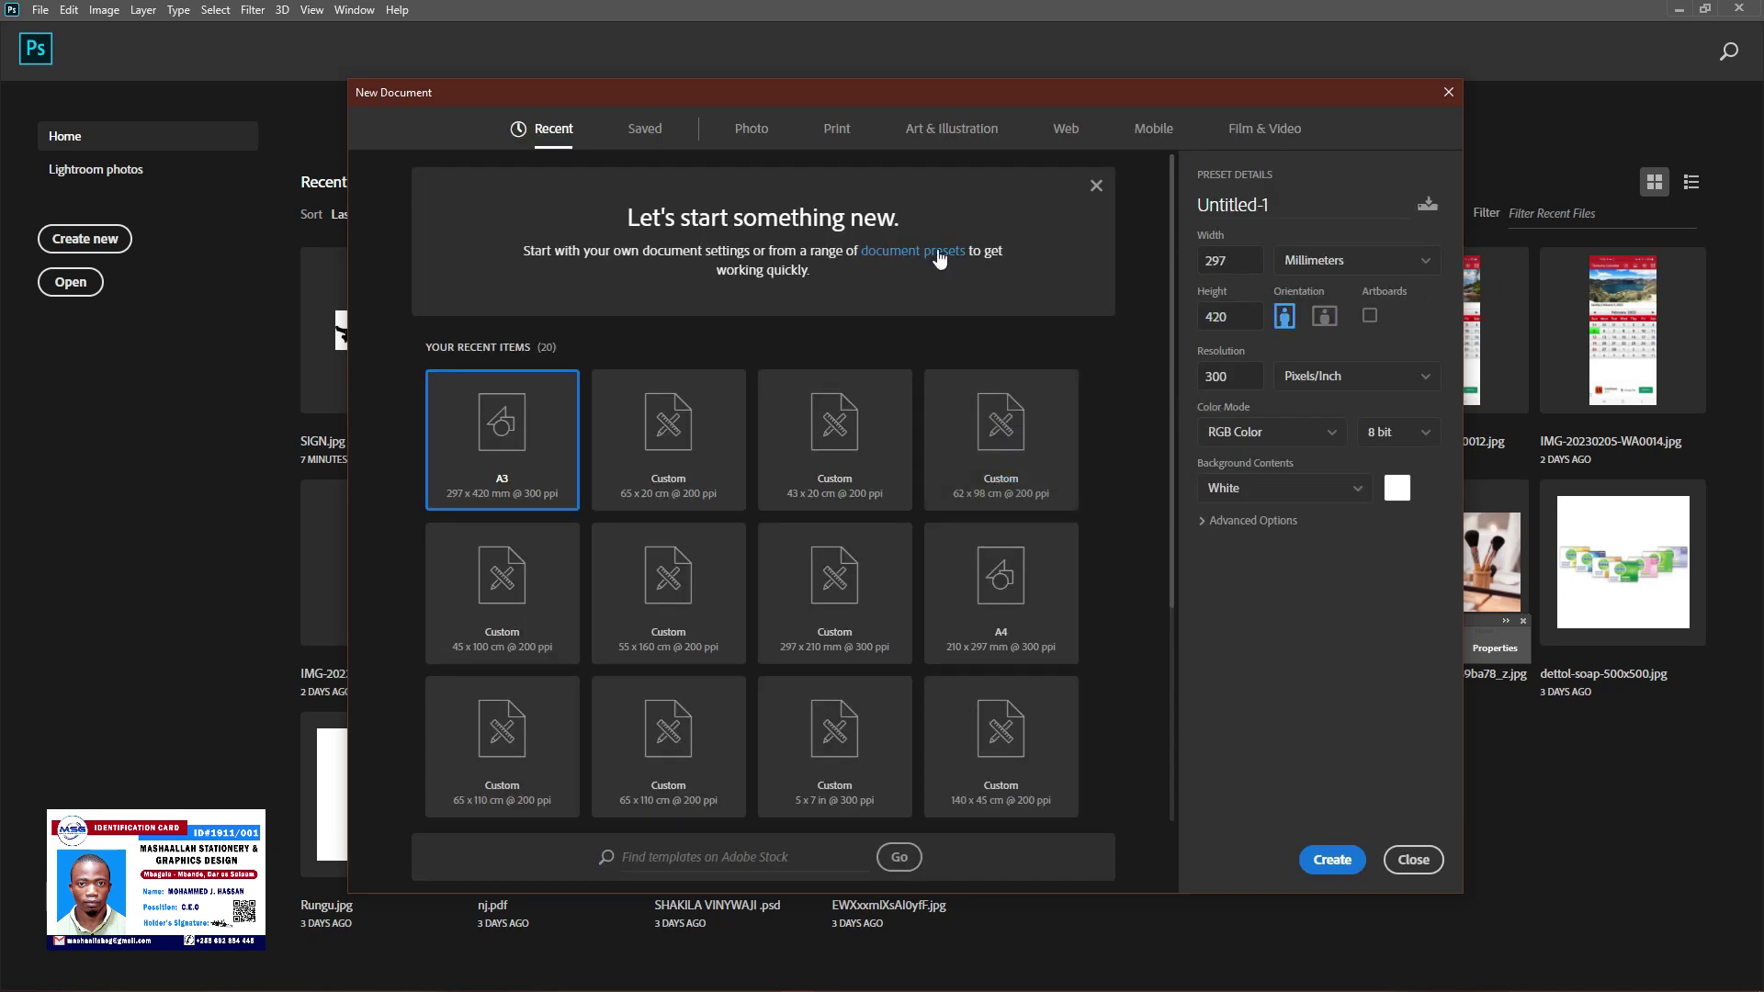
pyautogui.moveTo(1168, 100); pyautogui.dragTo(1066, 77)
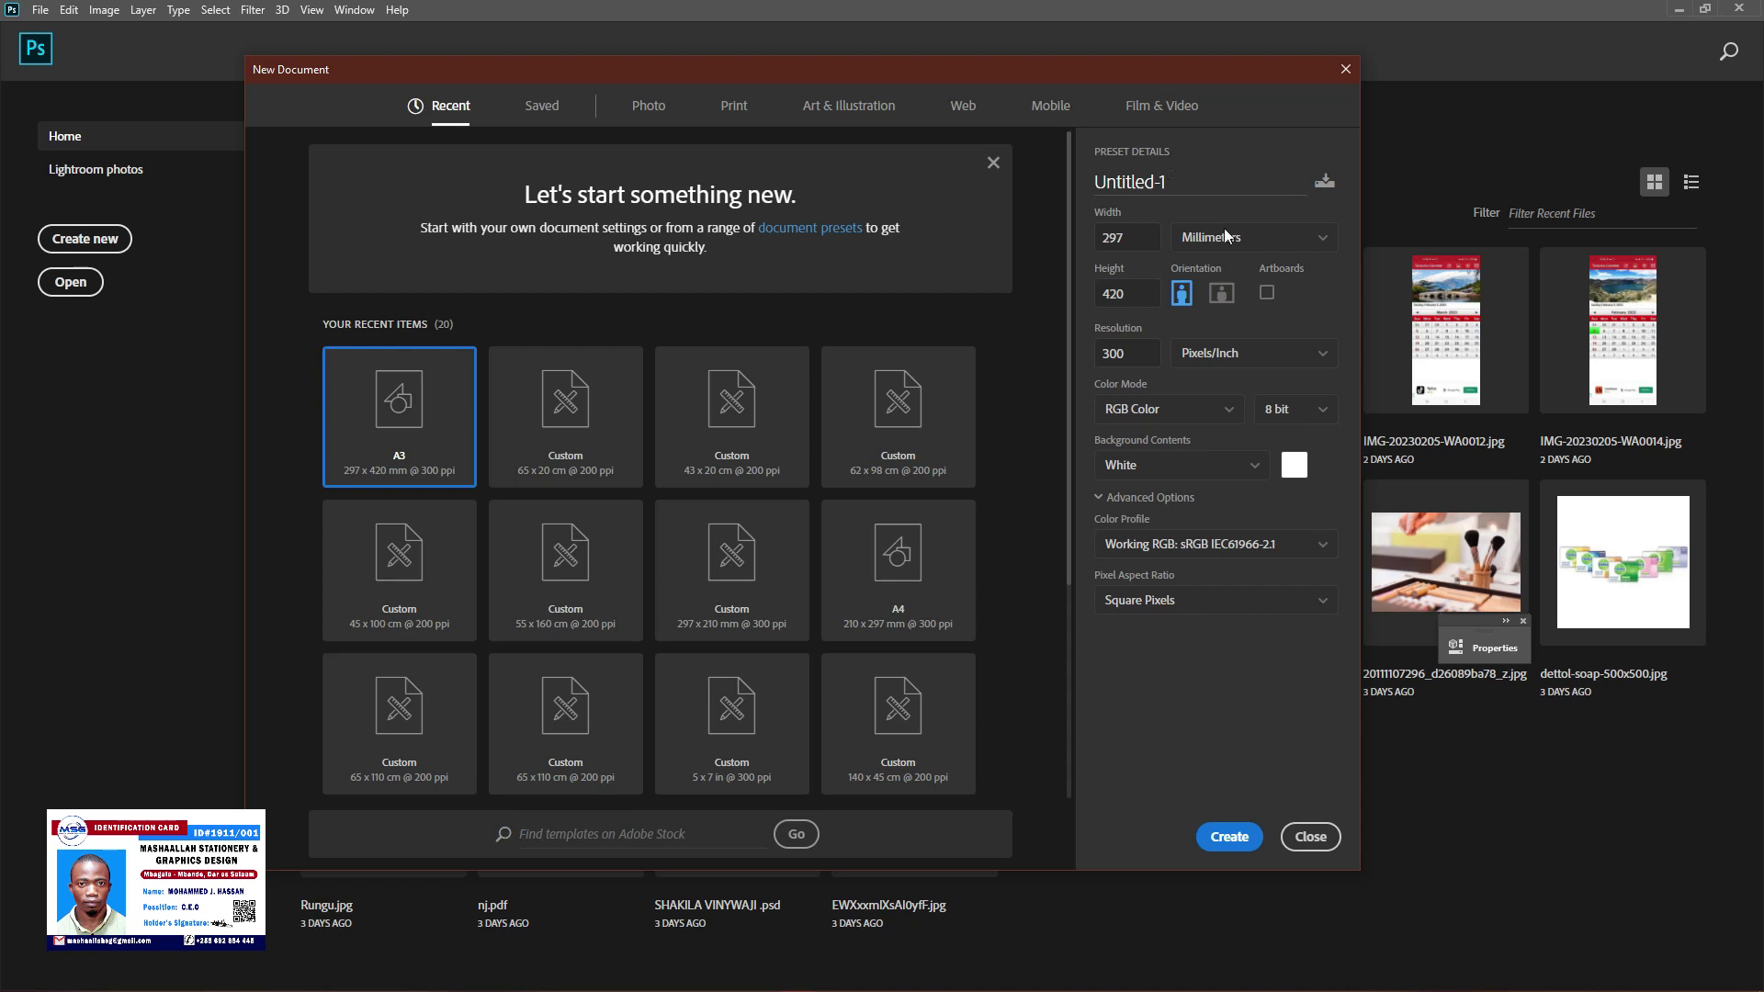
pyautogui.click(1277, 254)
pyautogui.click(1195, 331)
pyautogui.click(1138, 241)
pyautogui.write('5')
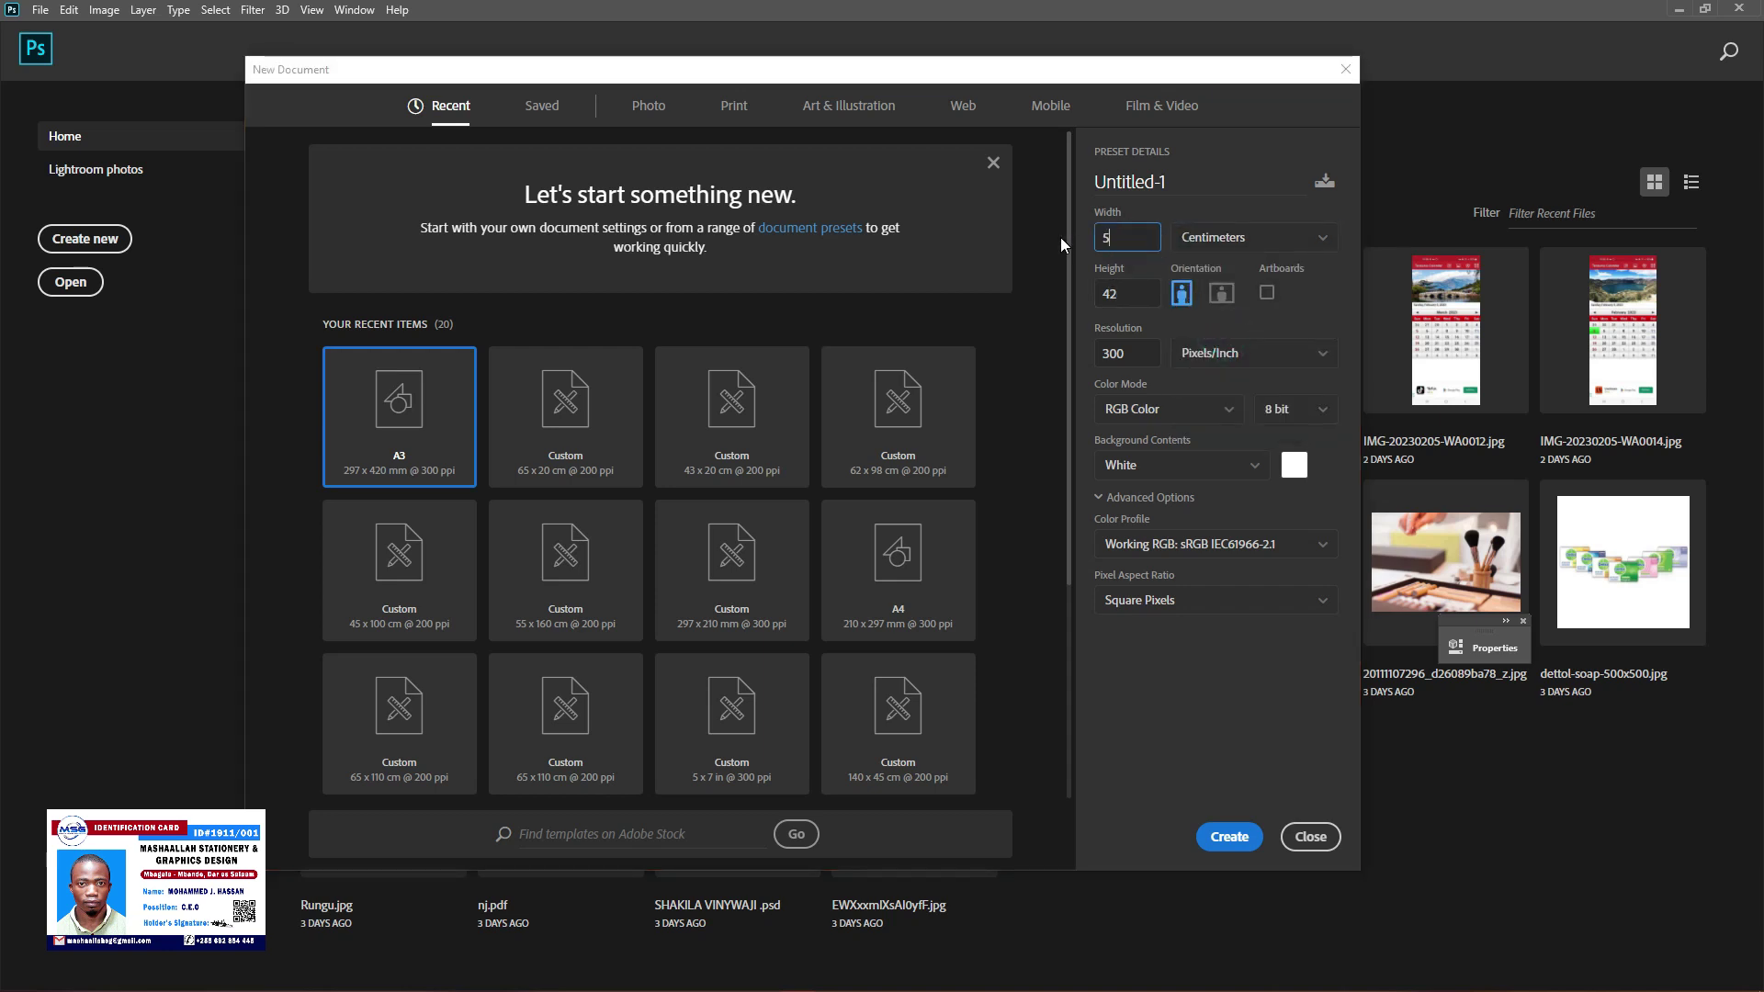
pyautogui.write('.5')
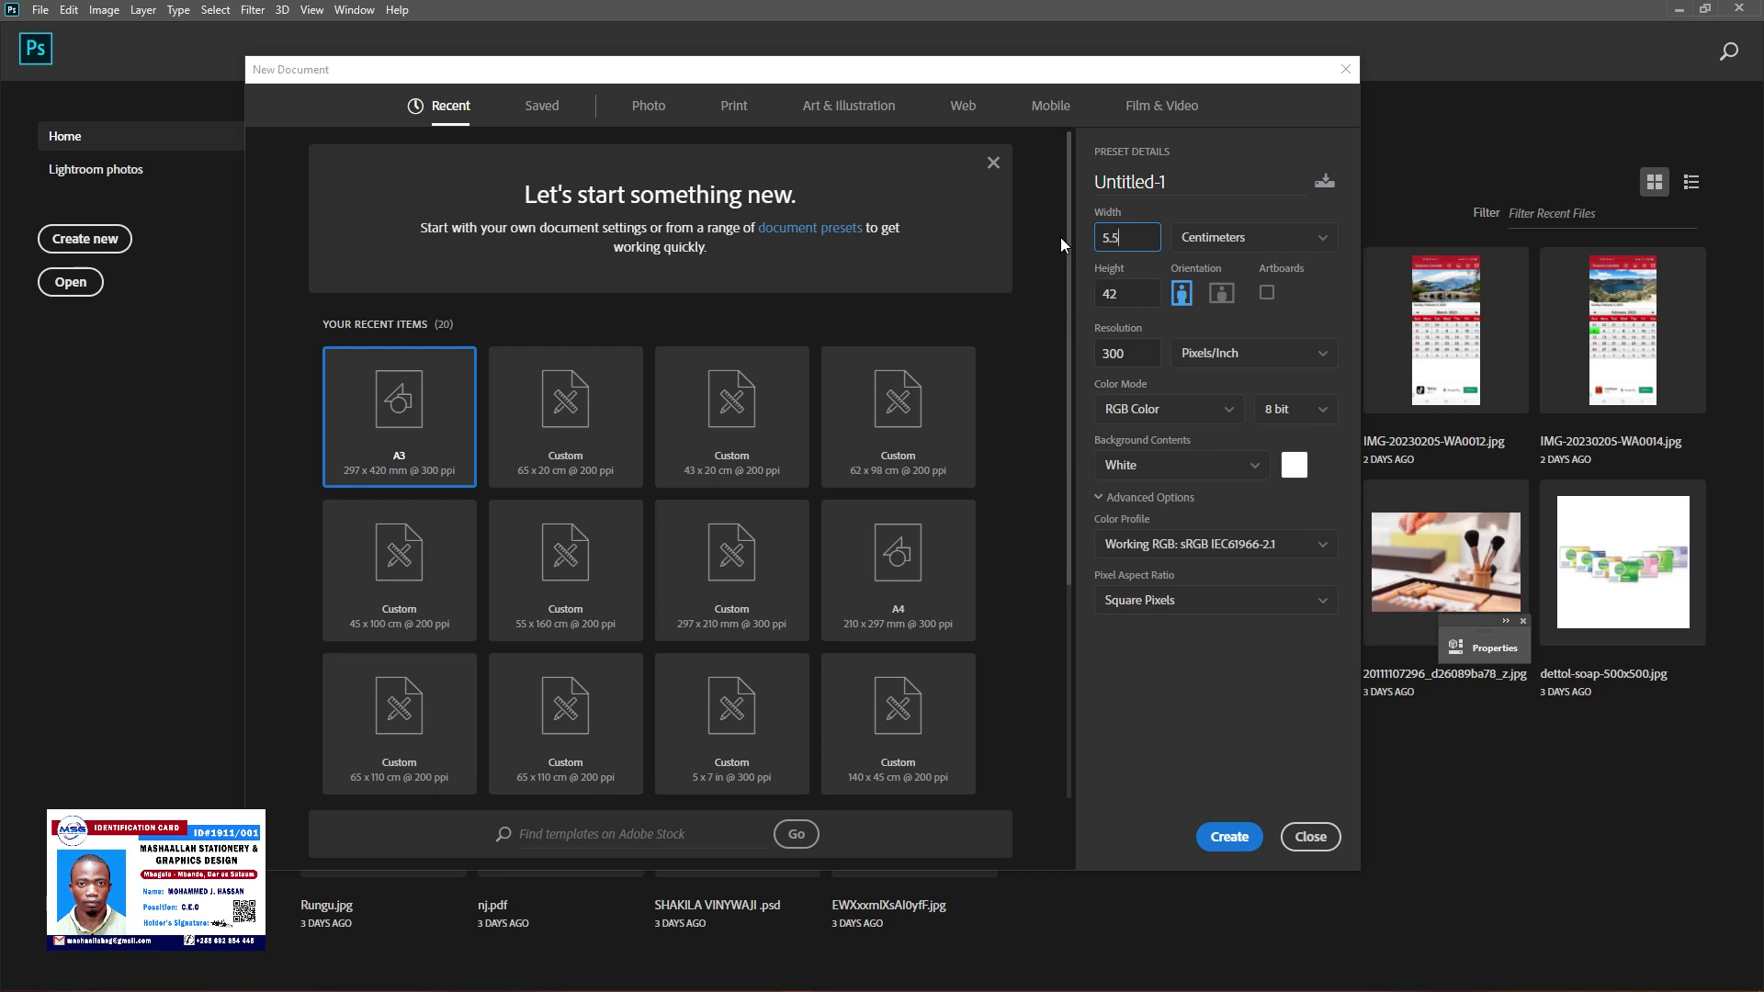
pyautogui.press('Tab')
pyautogui.write('8.8')
pyautogui.press('Tab')
pyautogui.click(1183, 406)
pyautogui.click(1182, 404)
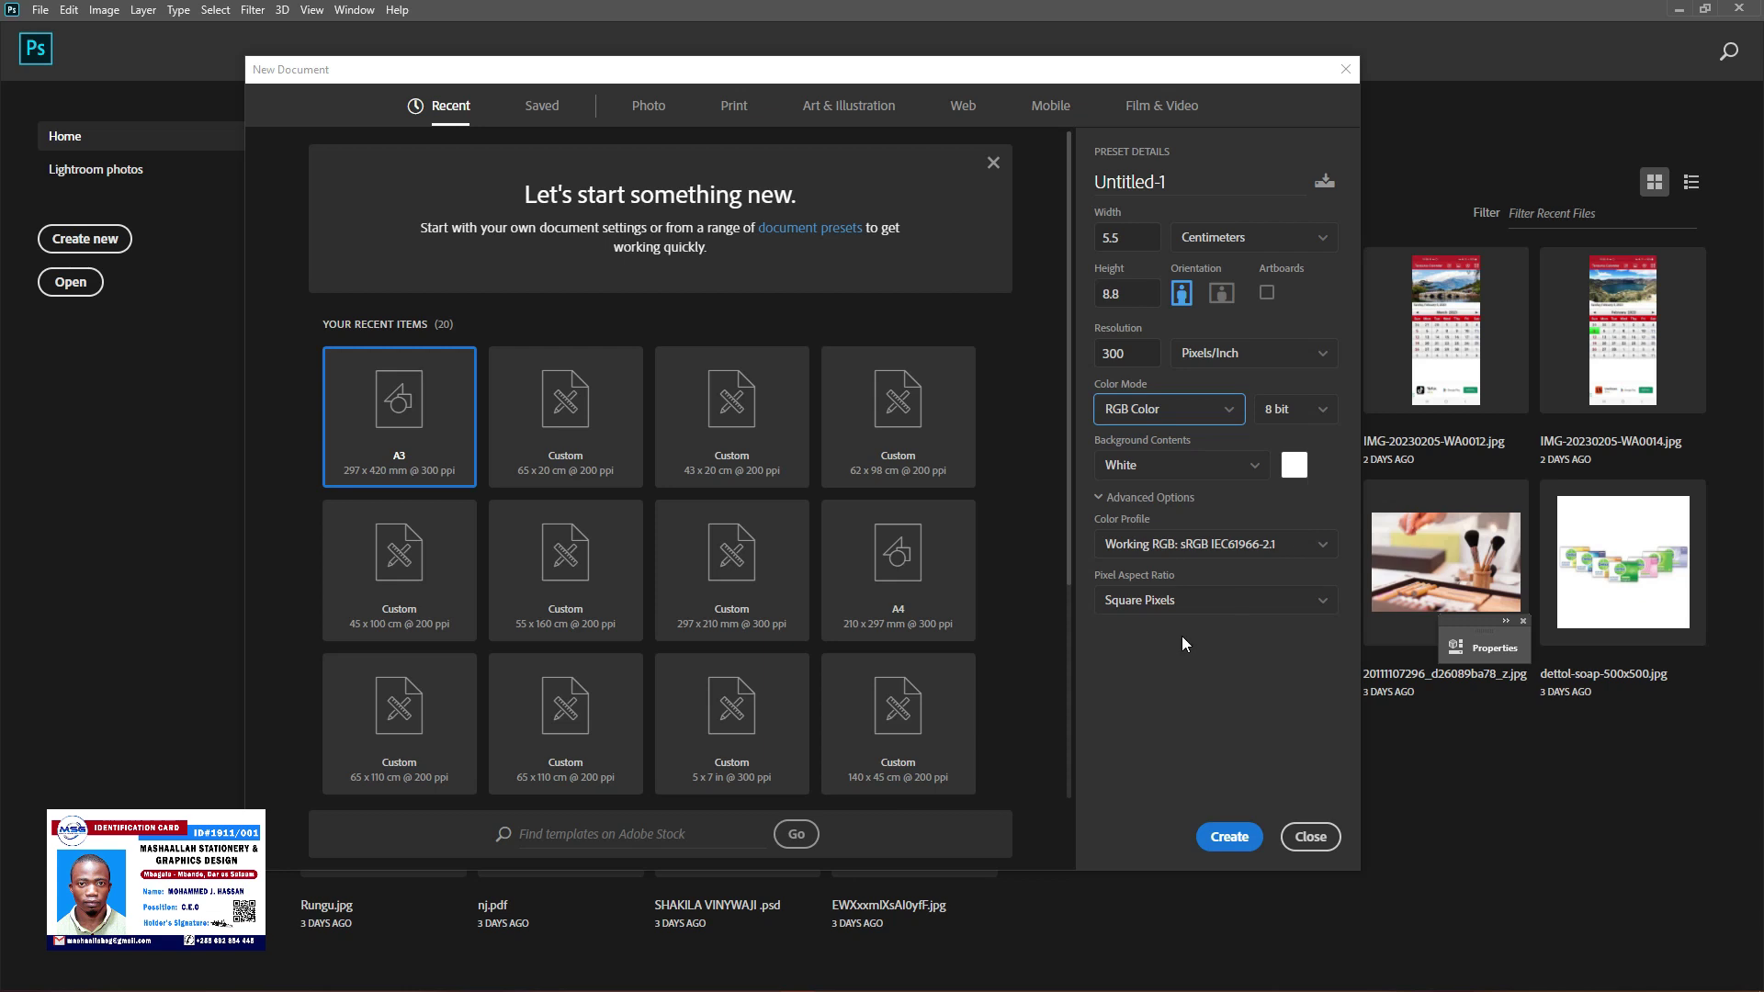
pyautogui.click(1230, 837)
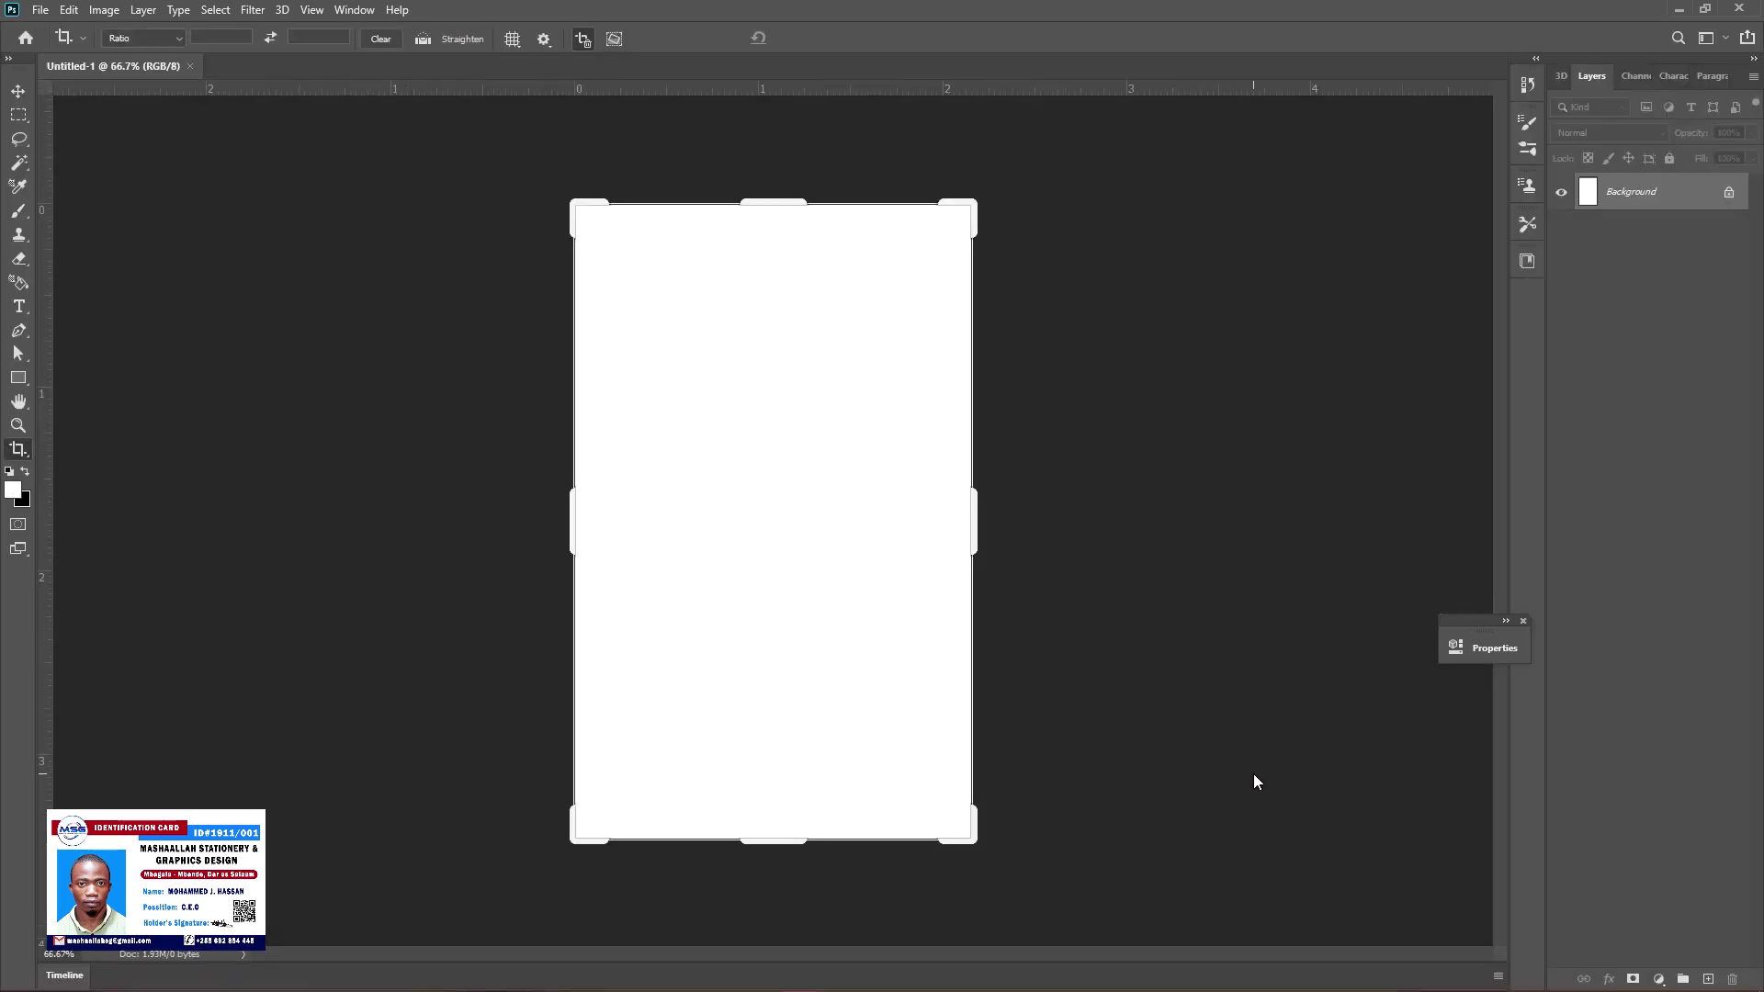
# Close the portrait document and create a new 8.5 × 5.5 cm landscape document
pyautogui.click(190, 67)
pyautogui.click(41, 10)
pyautogui.click(110, 37)
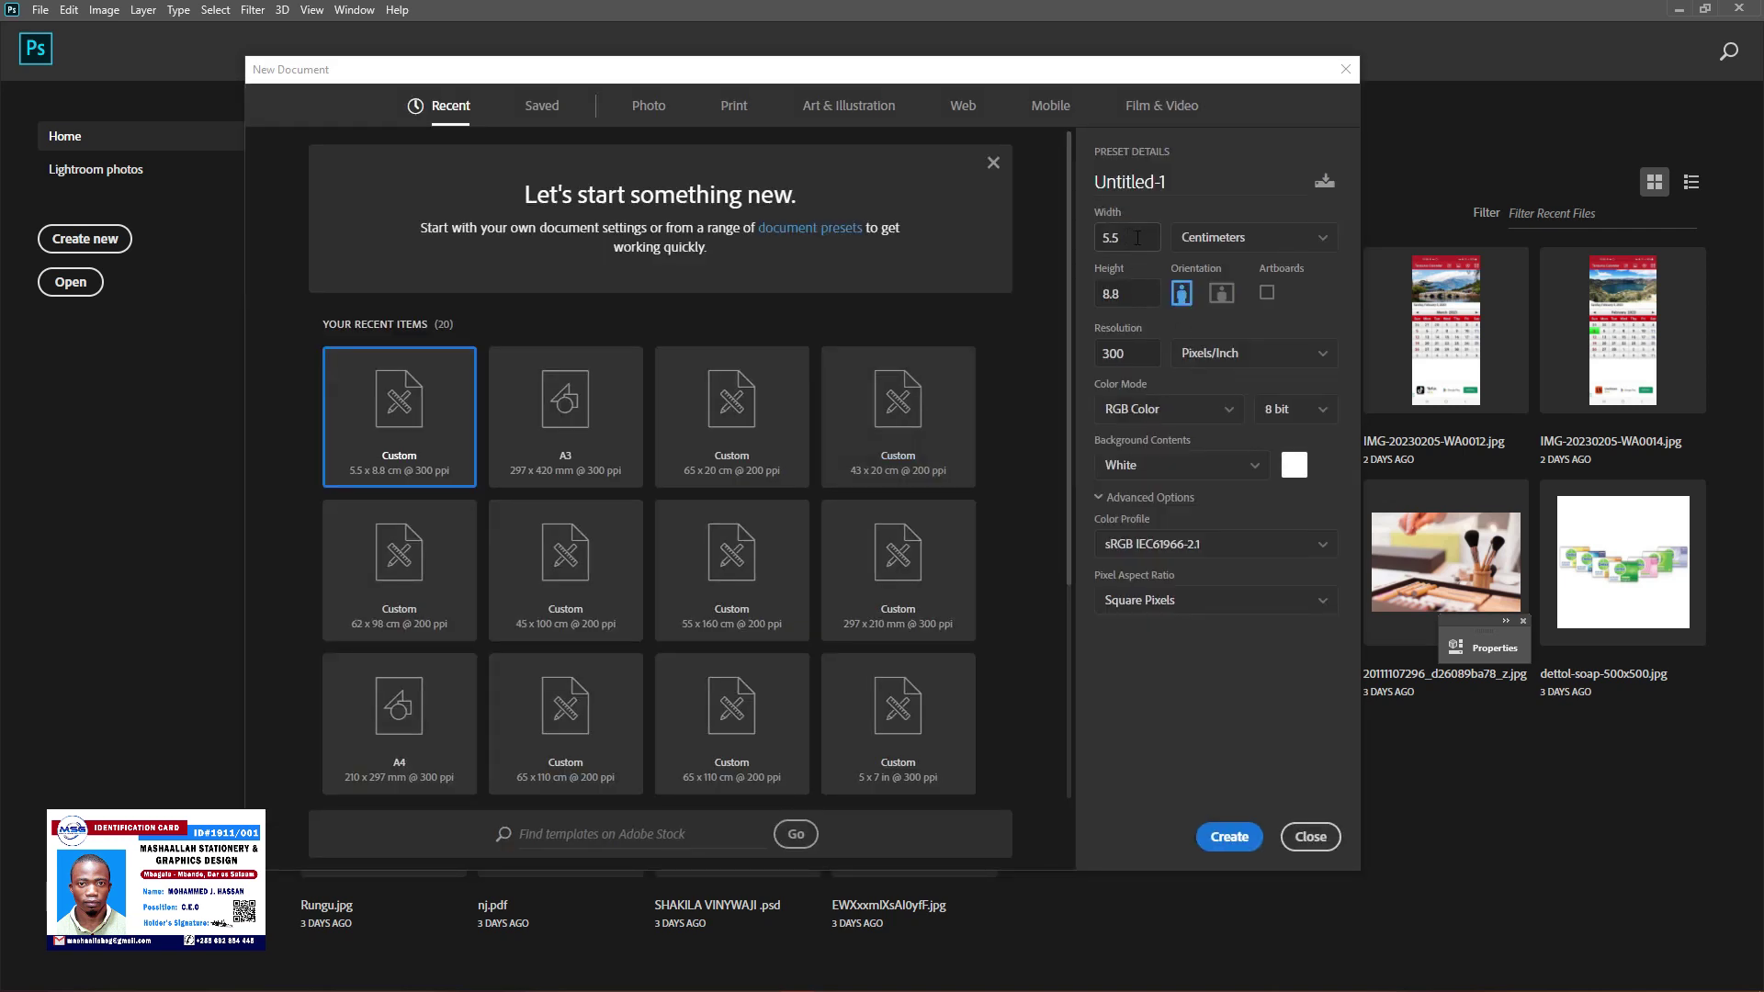
pyautogui.doubleClick(1138, 238)
pyautogui.write('8.5')
pyautogui.doubleClick(1140, 297)
pyautogui.write('5.5')
pyautogui.click(1228, 837)
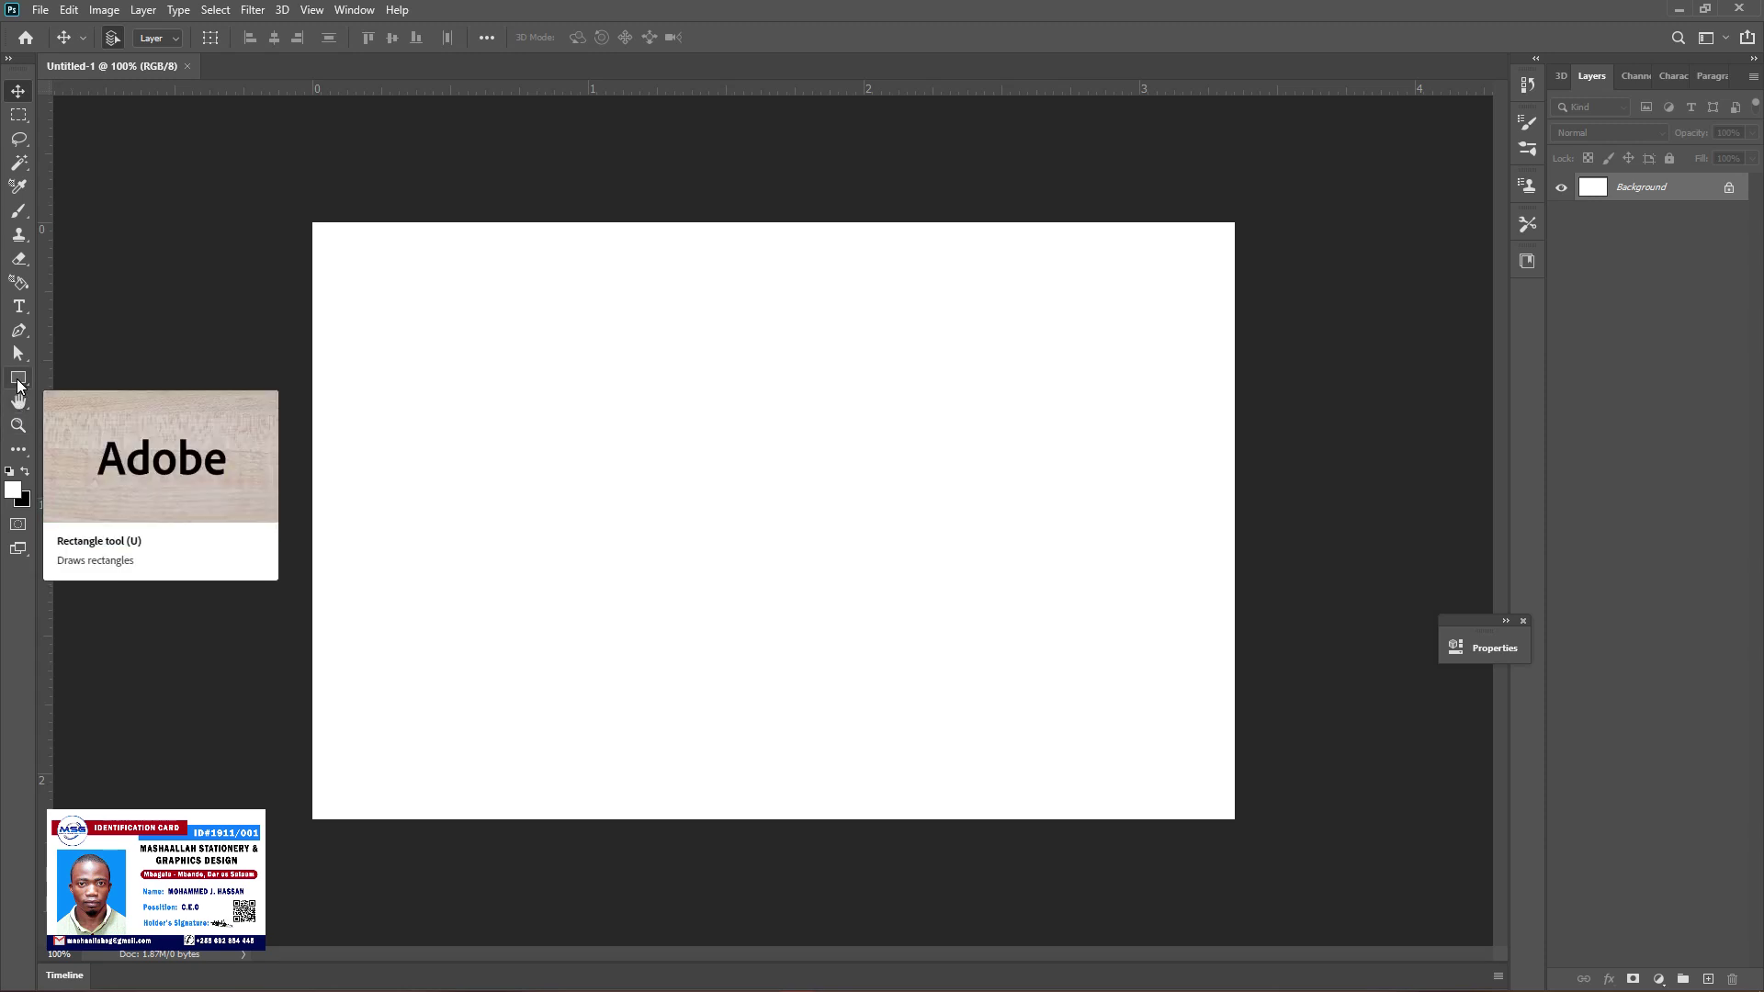
pyautogui.click(17, 379)
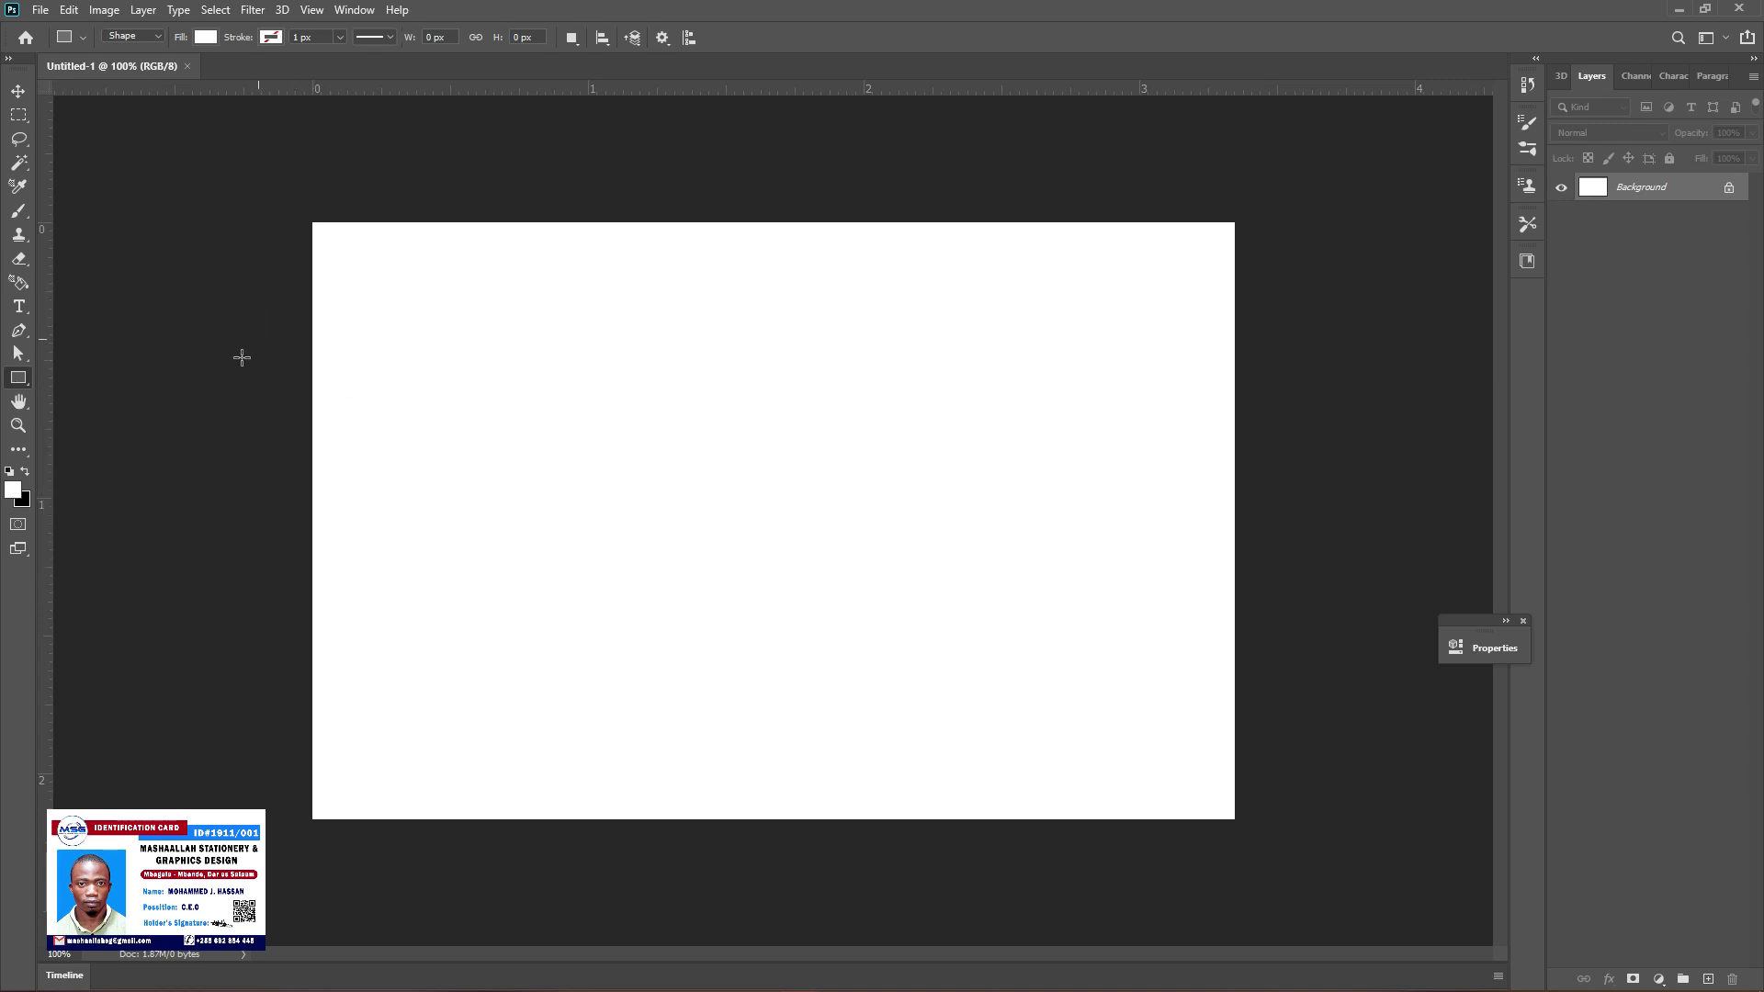
# Place guides inside all four card edges and draw a 426 × 70 px rectangle at the top-left corner
pyautogui.moveTo(47, 428); pyautogui.dragTo(335, 437)
pyautogui.moveTo(670, 88); pyautogui.dragTo(663, 243)
pyautogui.moveTo(676, 135); pyautogui.dragTo(632, 798)
pyautogui.moveTo(48, 536); pyautogui.dragTo(1211, 408)
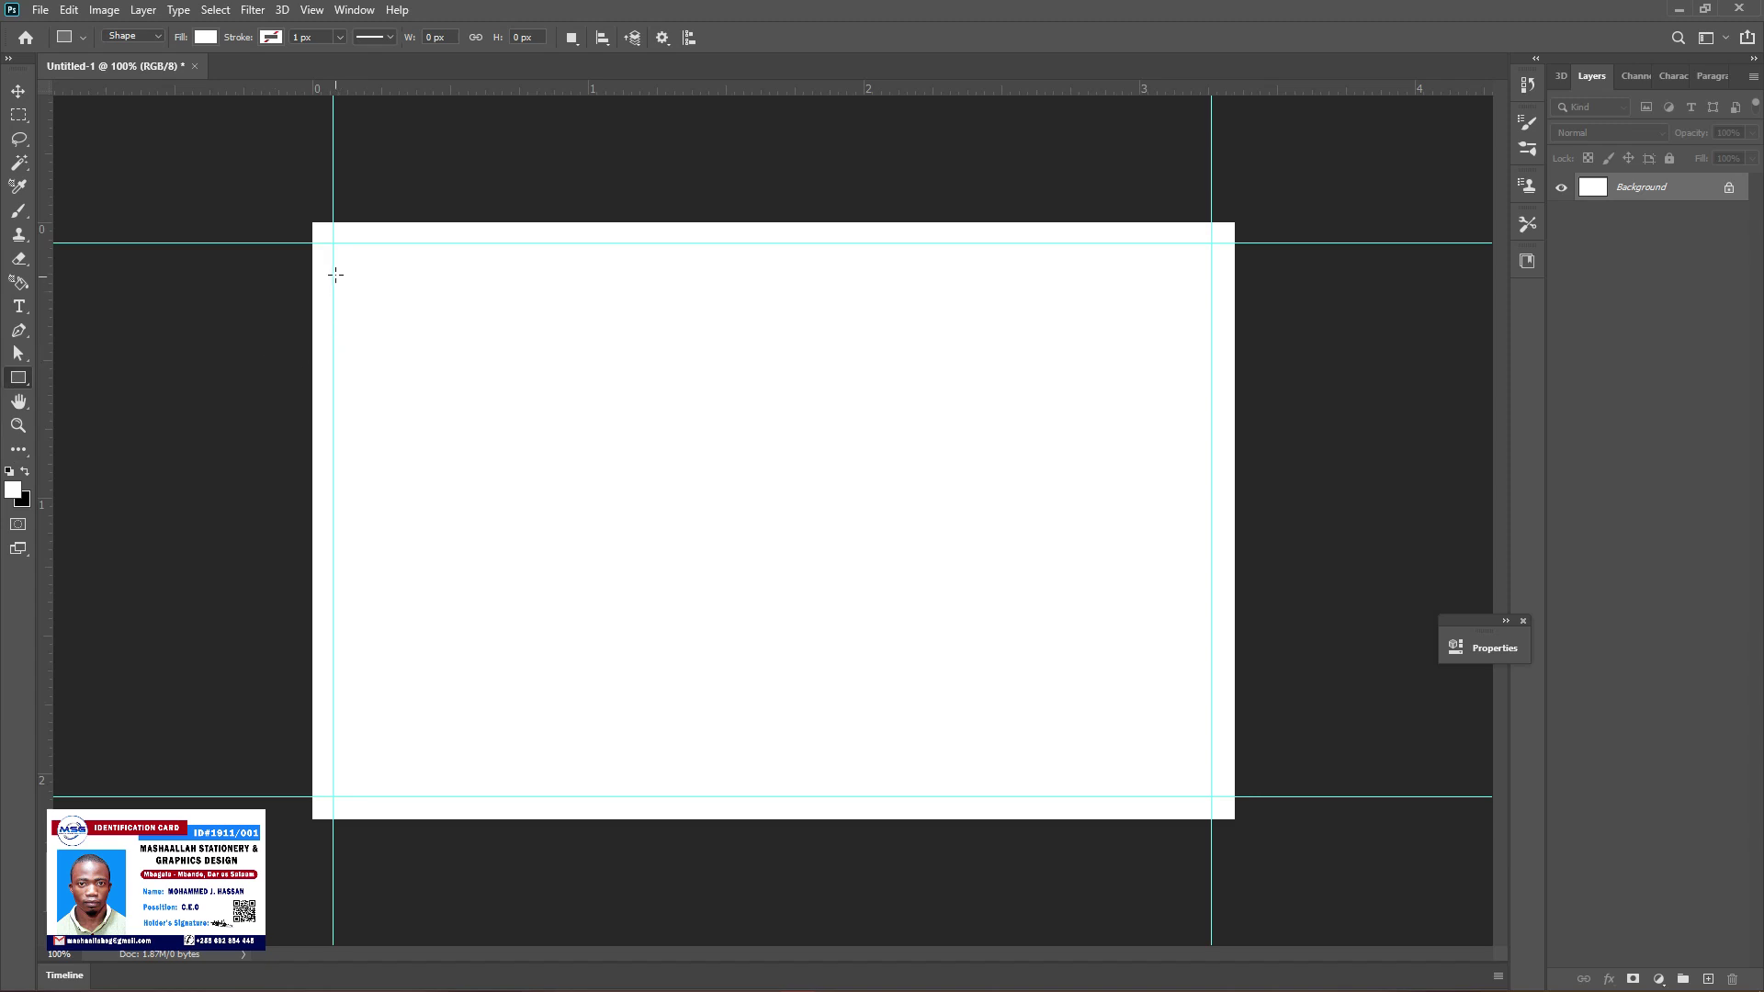
pyautogui.moveTo(334, 269); pyautogui.dragTo(724, 333)
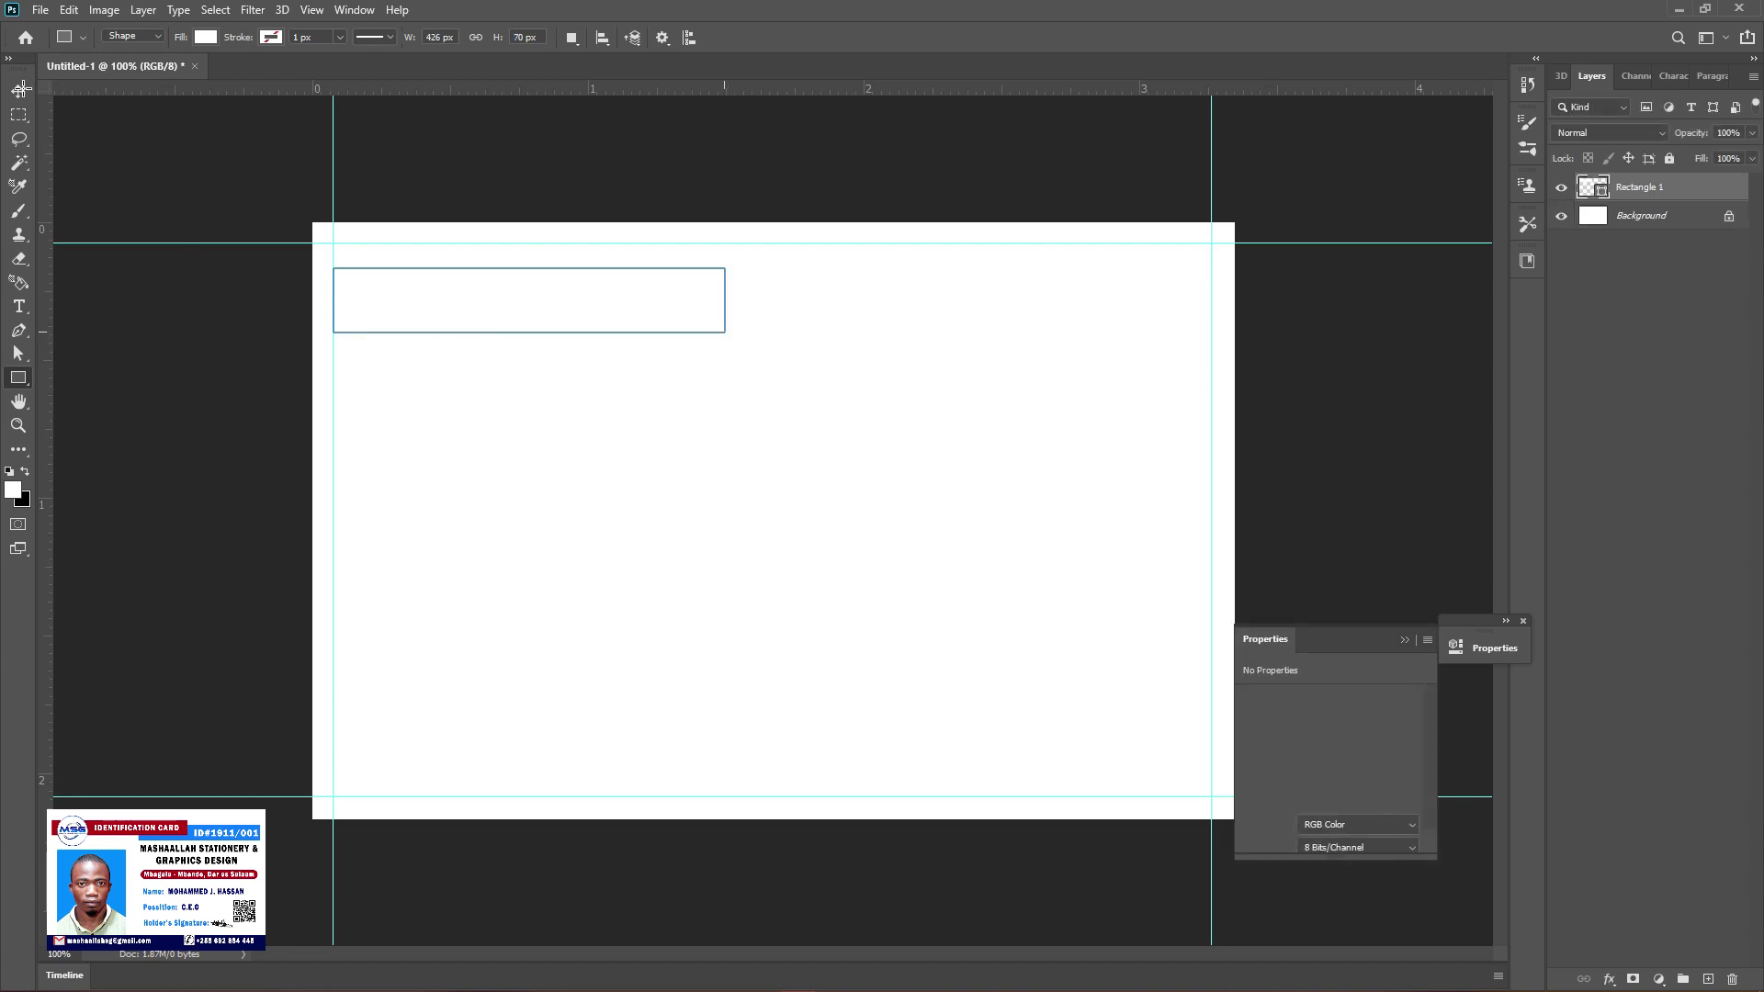
pyautogui.click(203, 38)
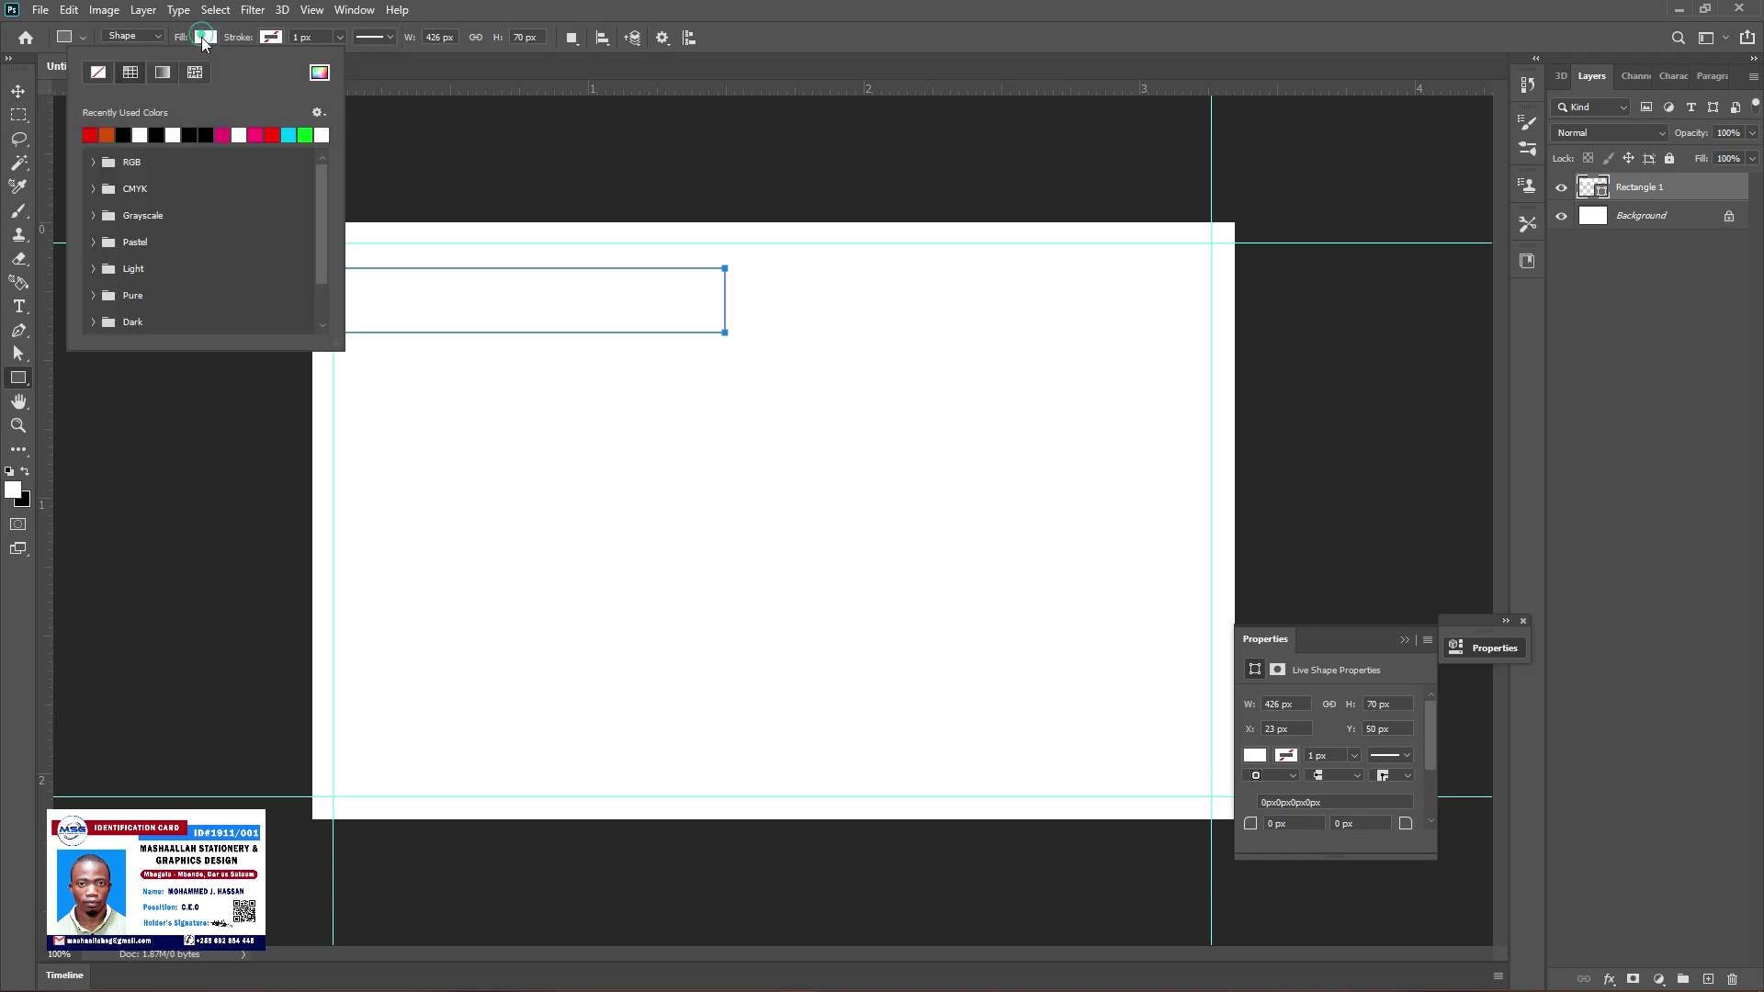
# Fill the rectangle red and drag a copy to the top right at X 553, Y 73 px
pyautogui.click(90, 135)
pyautogui.click(19, 92)
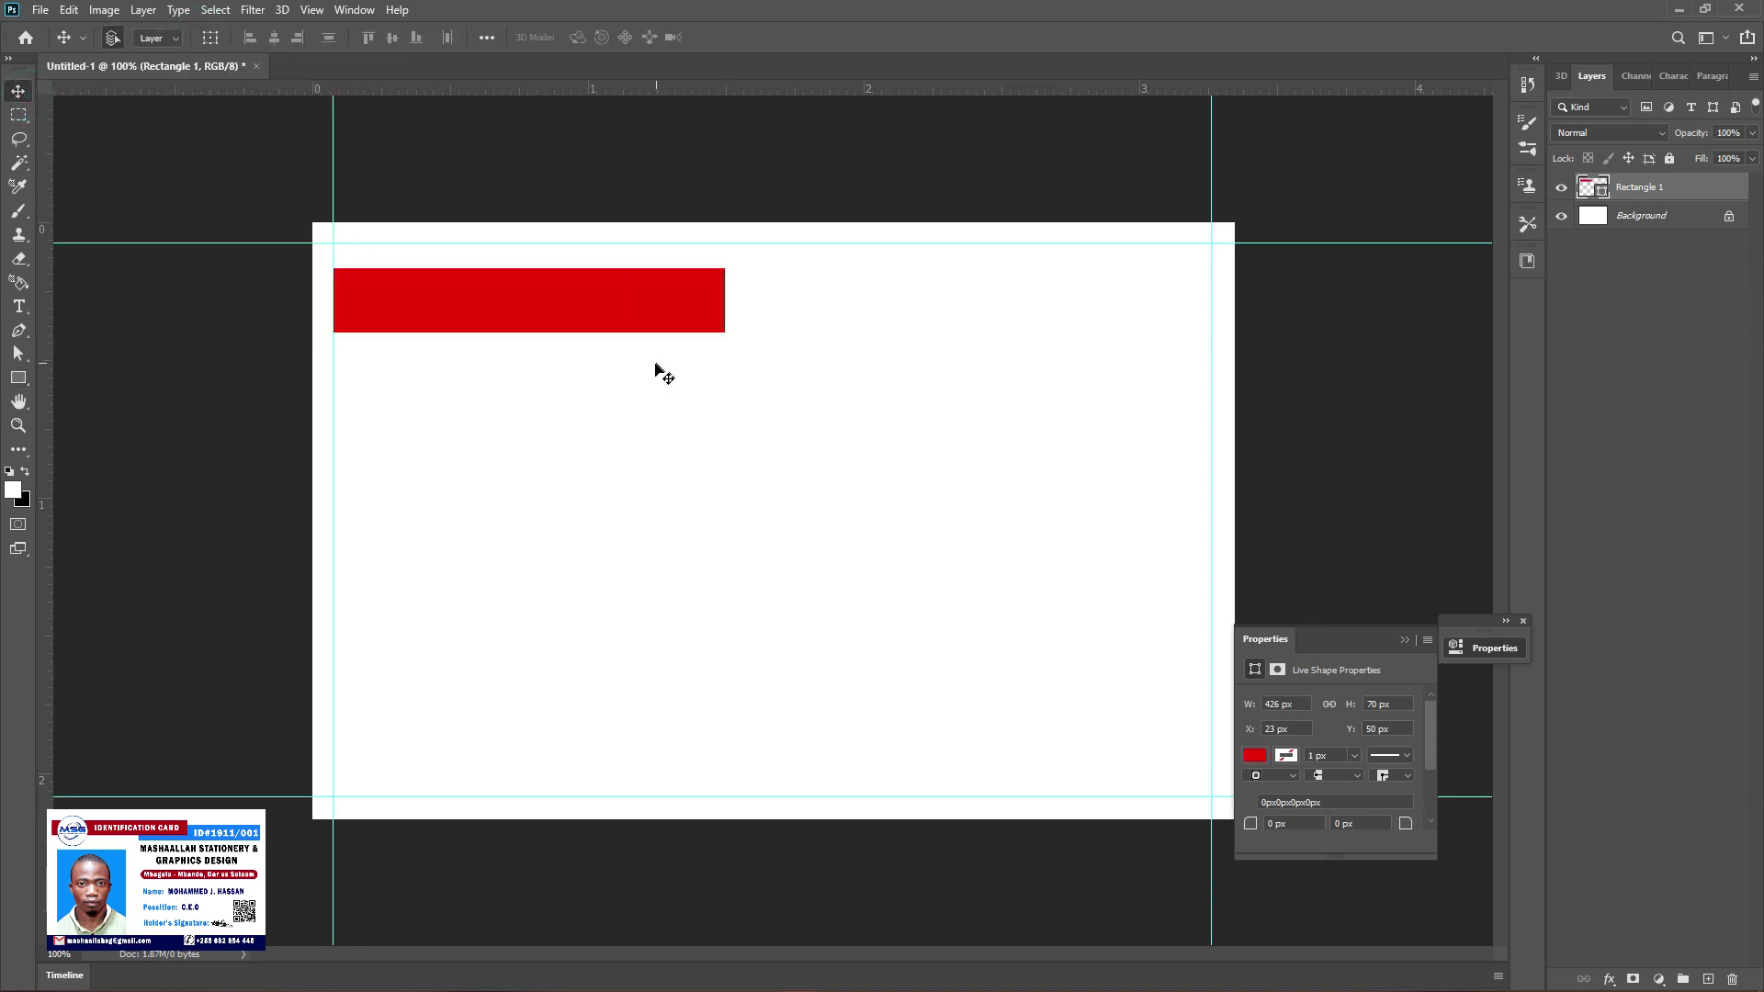
pyautogui.moveTo(531, 300); pyautogui.dragTo(529, 306)
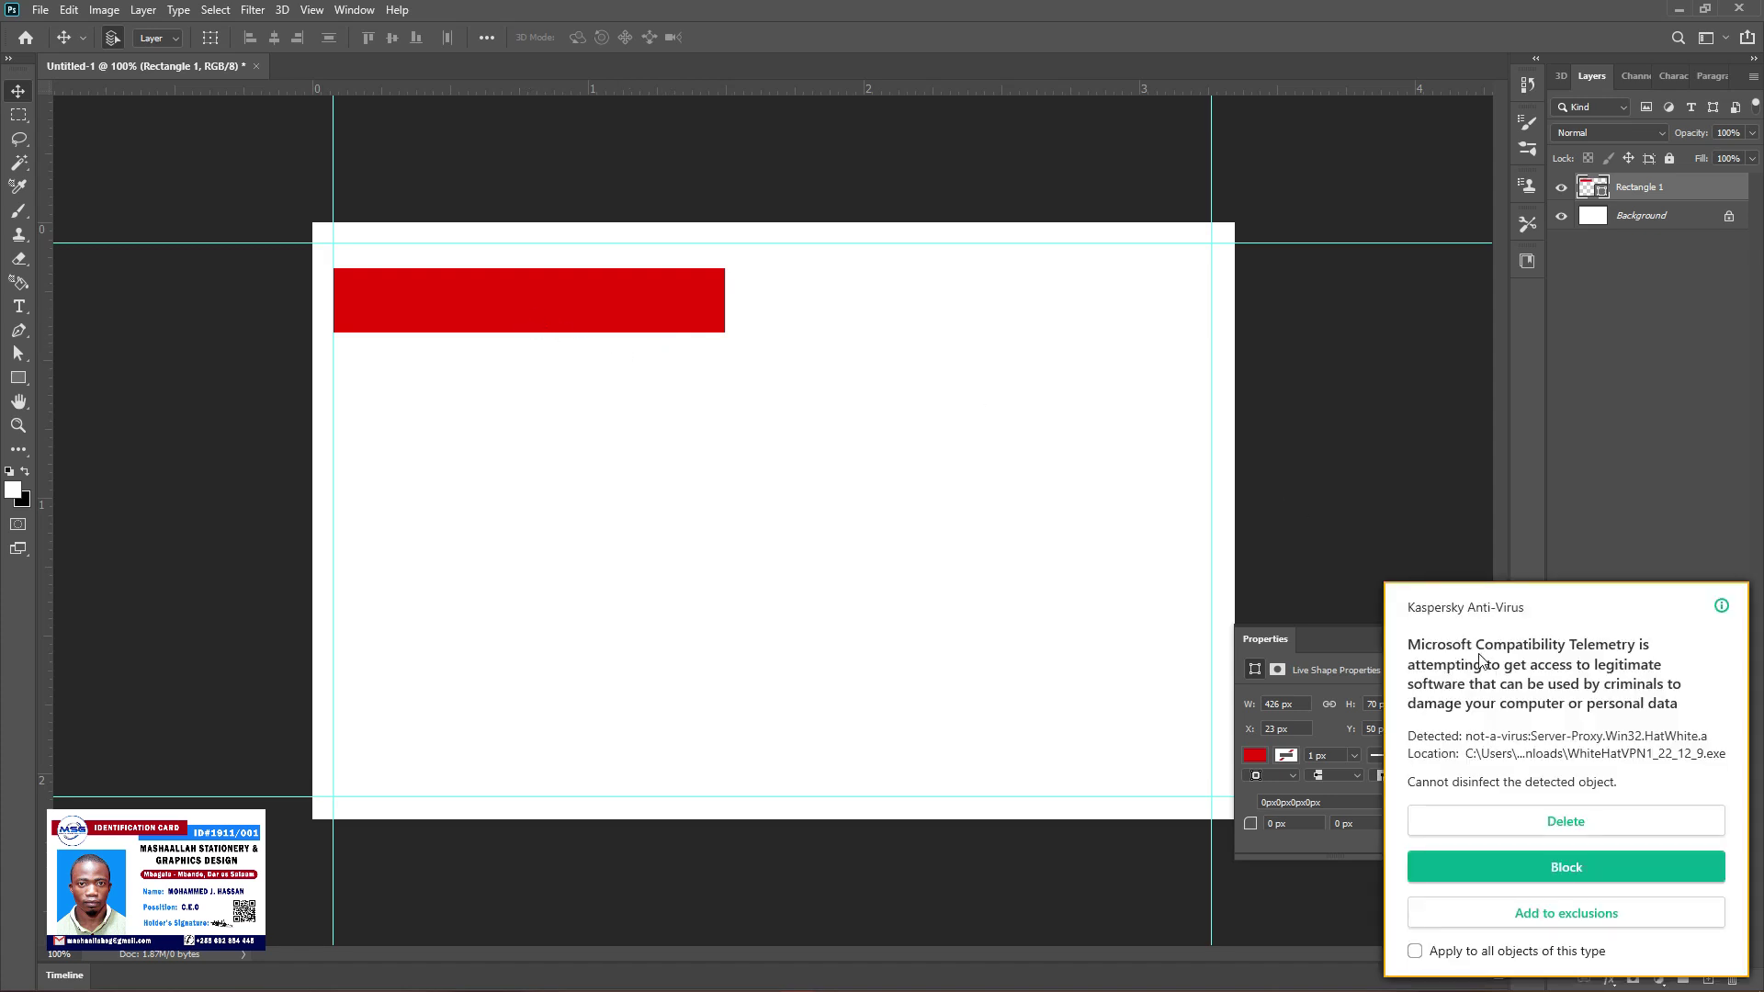
pyautogui.click(1584, 822)
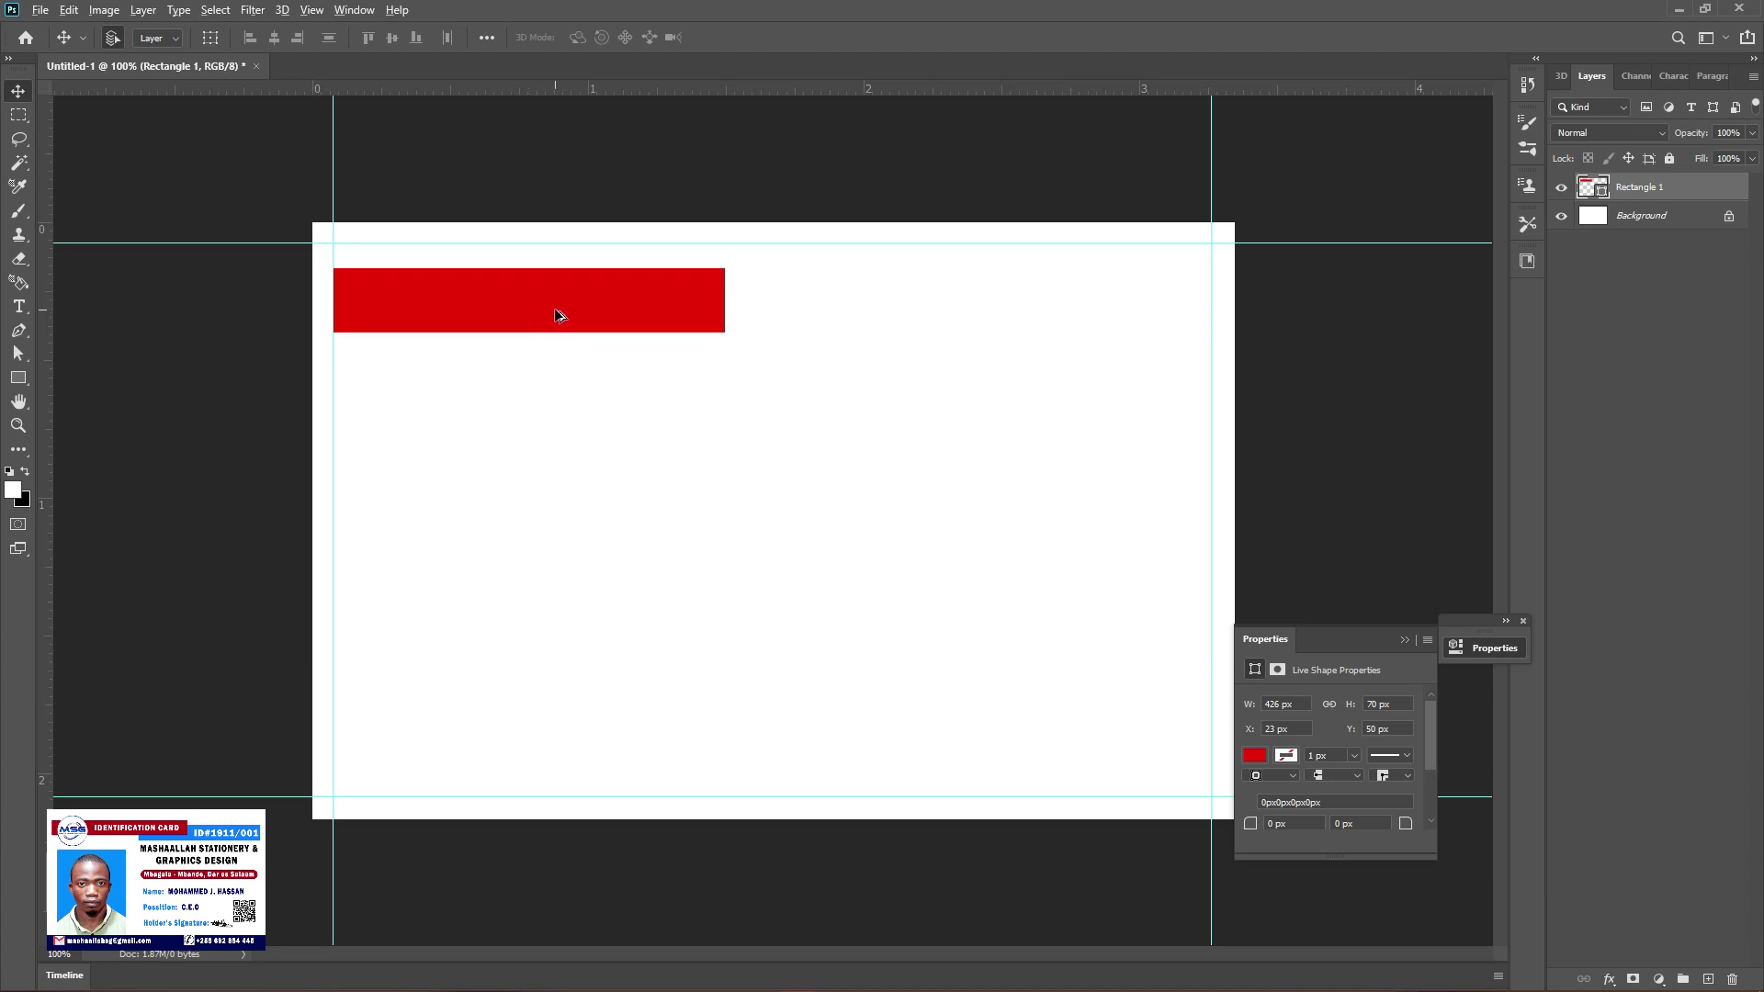
pyautogui.moveTo(588, 311); pyautogui.dragTo(1030, 329)
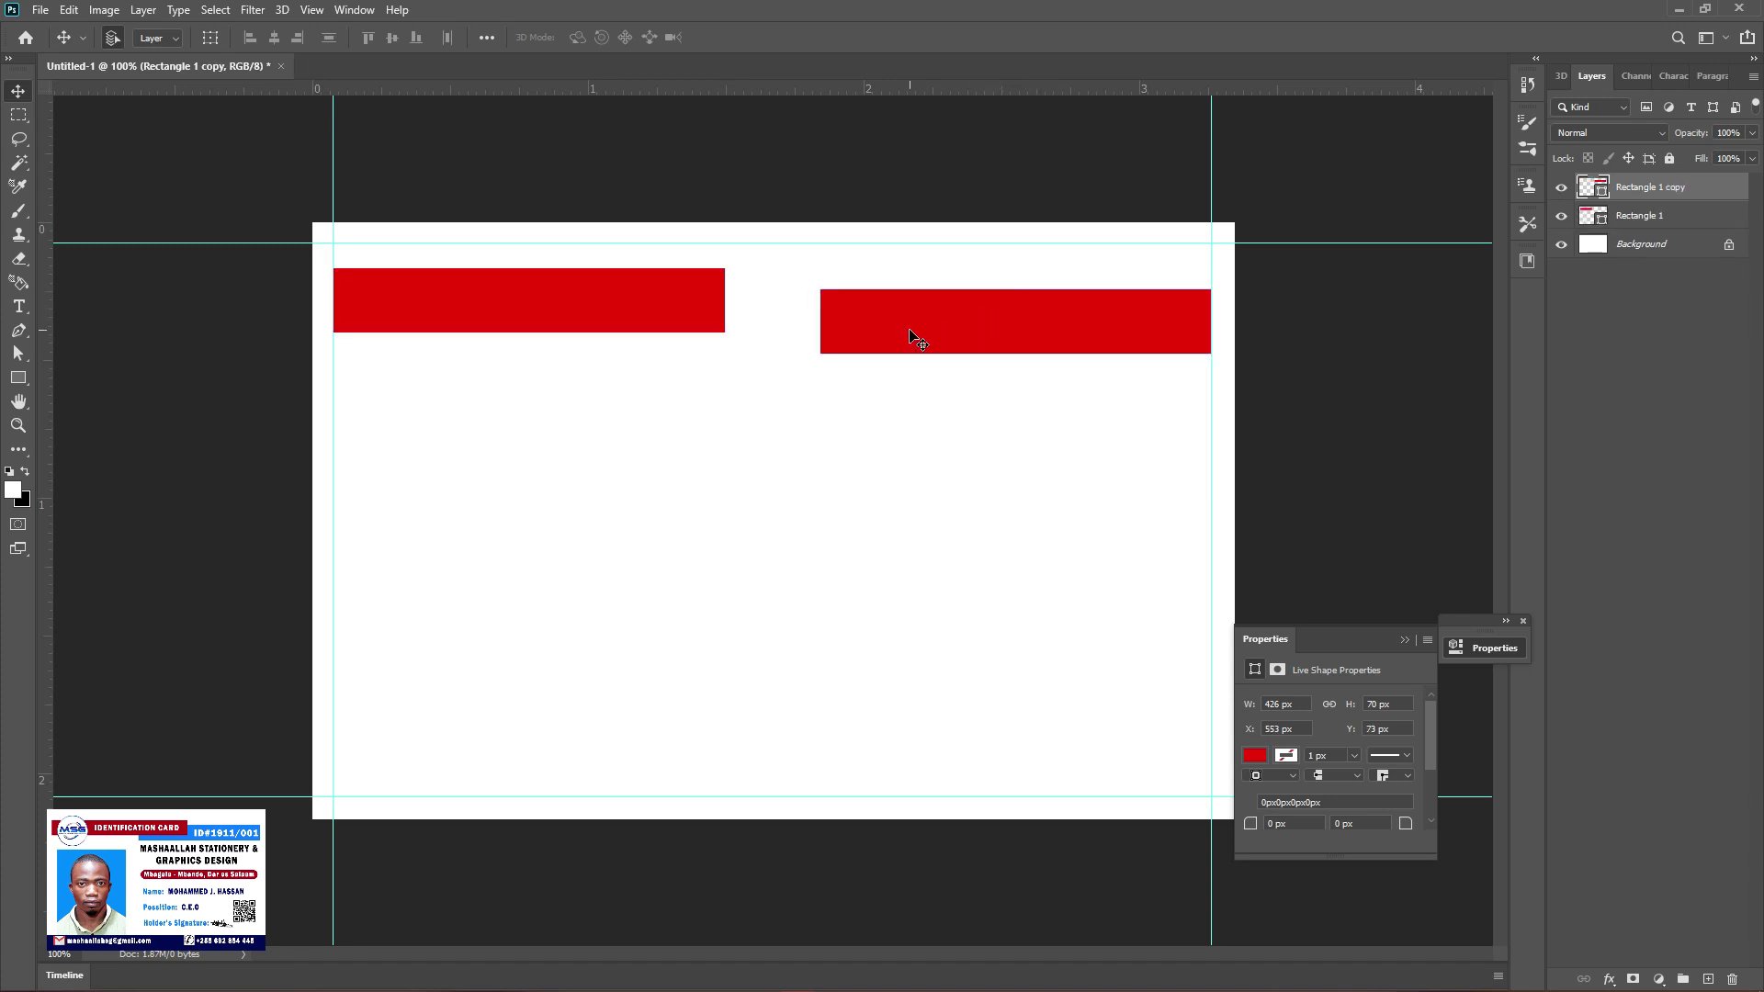
# Duplicate the right rectangle, shift the copy left to bridge the gap, and merge the two shapes
pyautogui.rightClick(1723, 188)
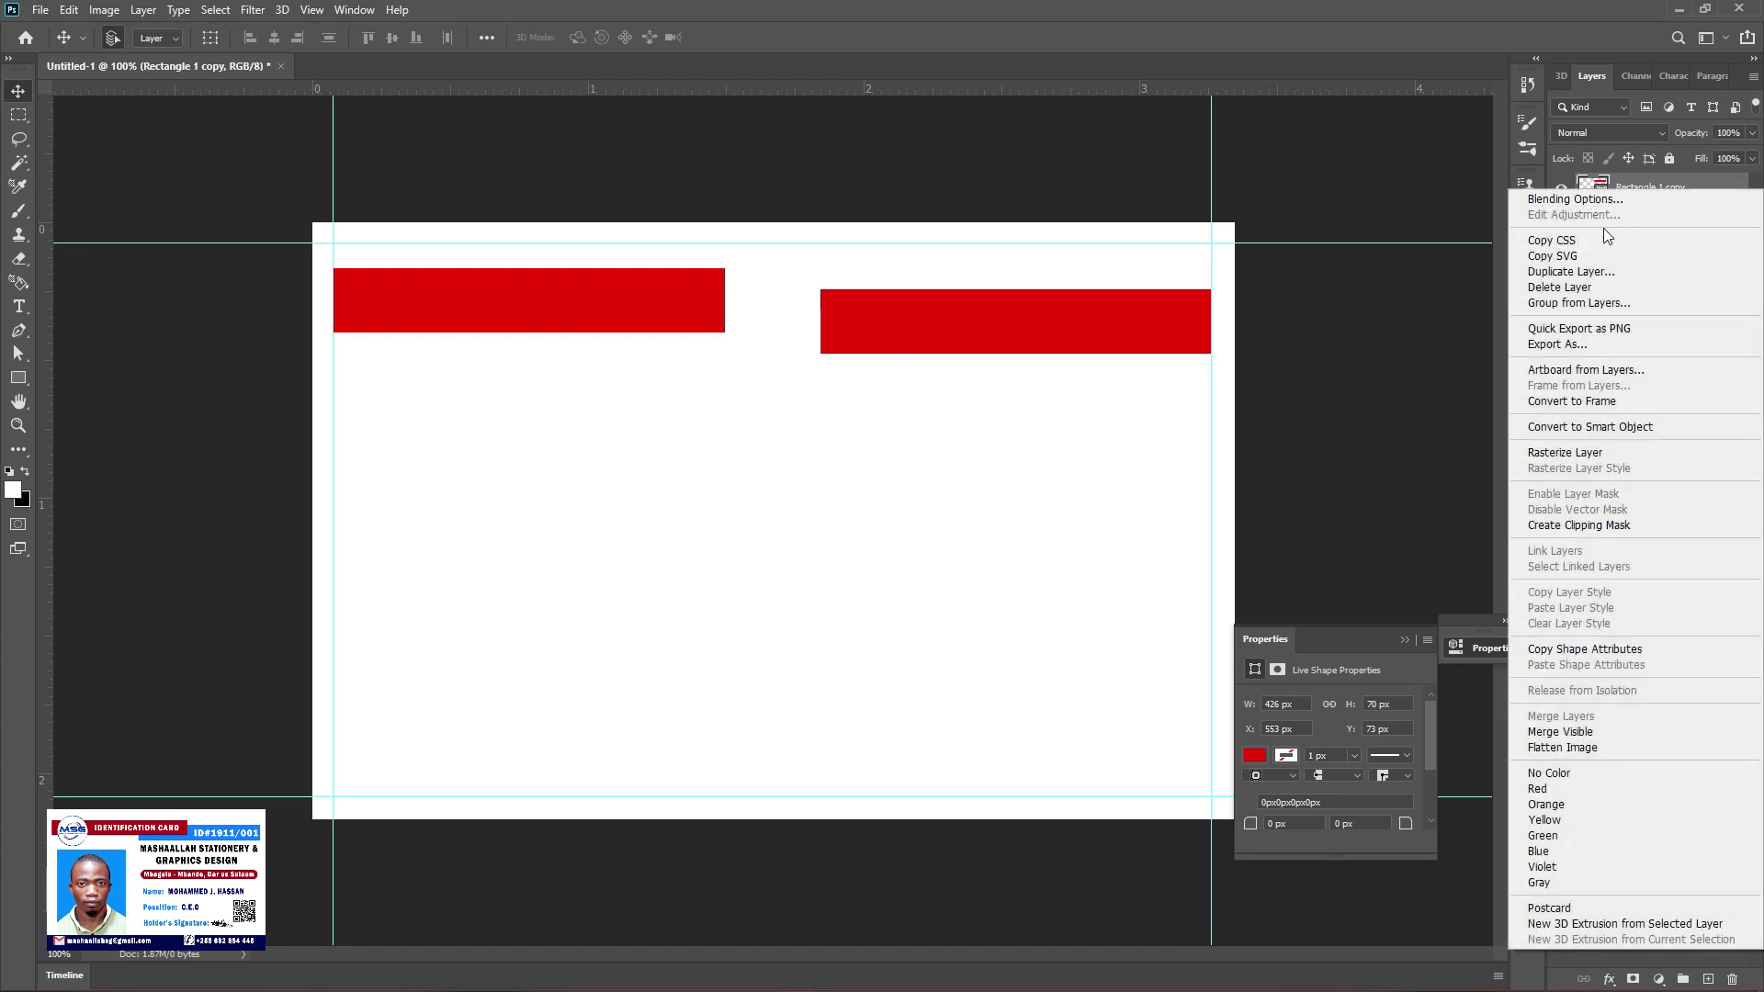
pyautogui.click(1579, 271)
pyautogui.click(976, 251)
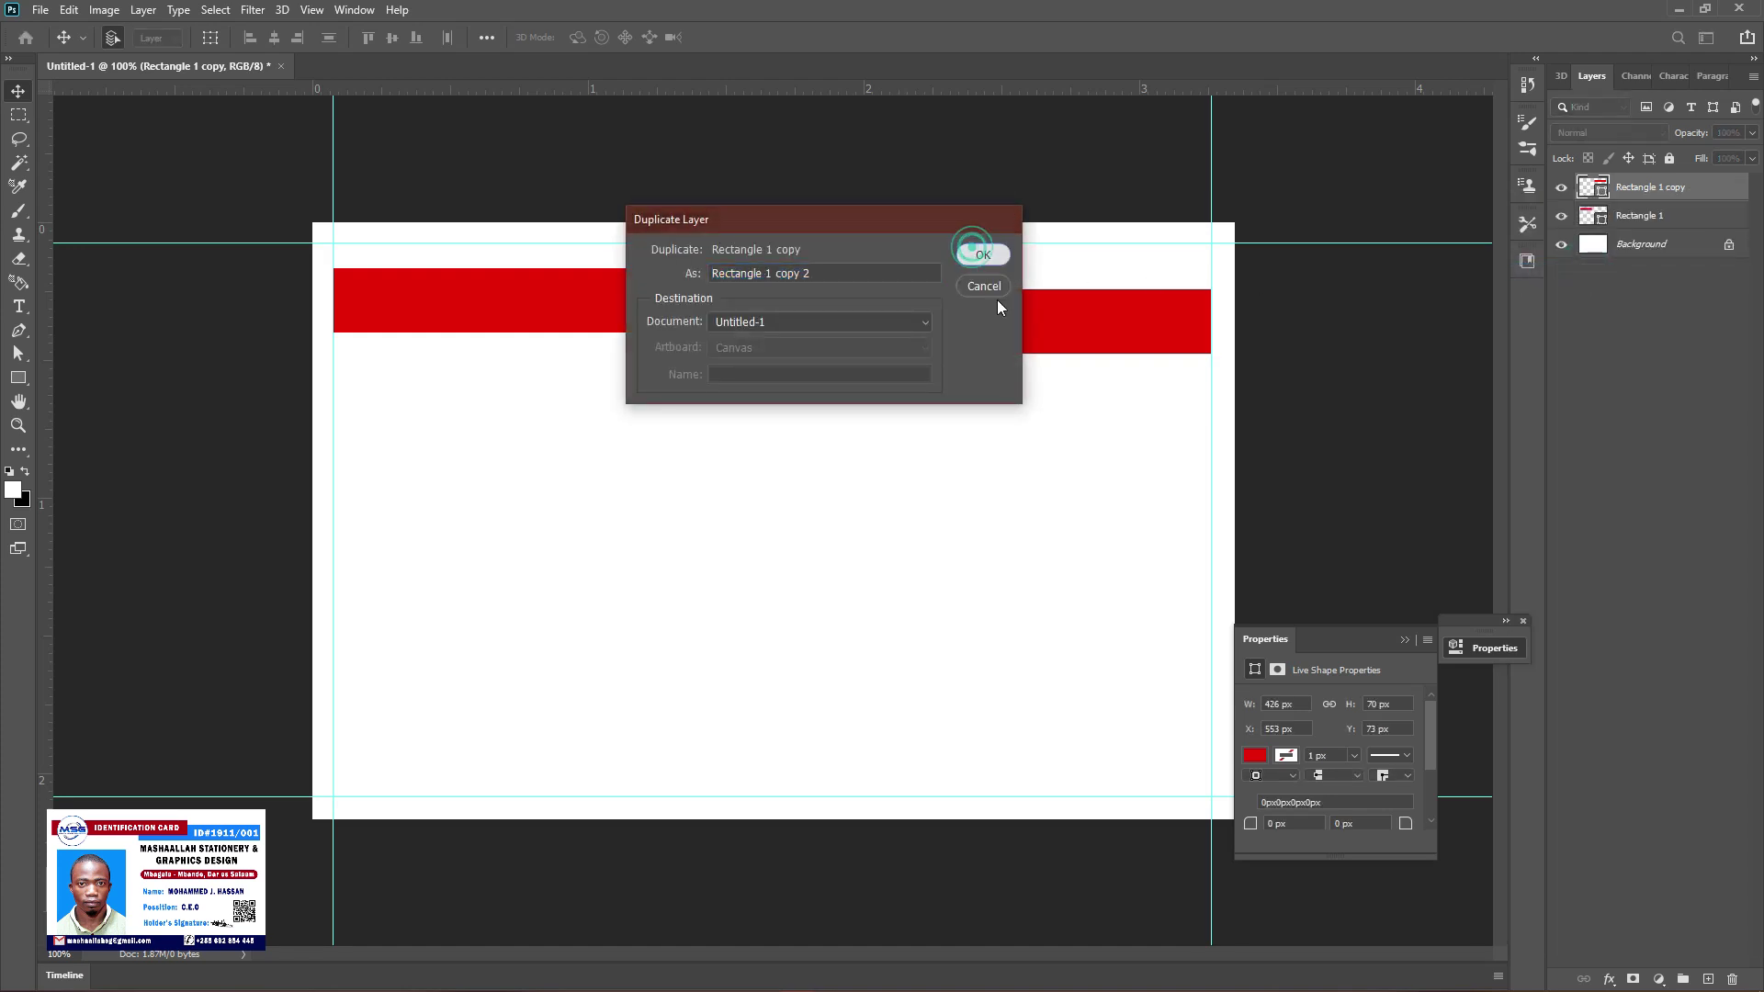
pyautogui.moveTo(1056, 315); pyautogui.dragTo(937, 314)
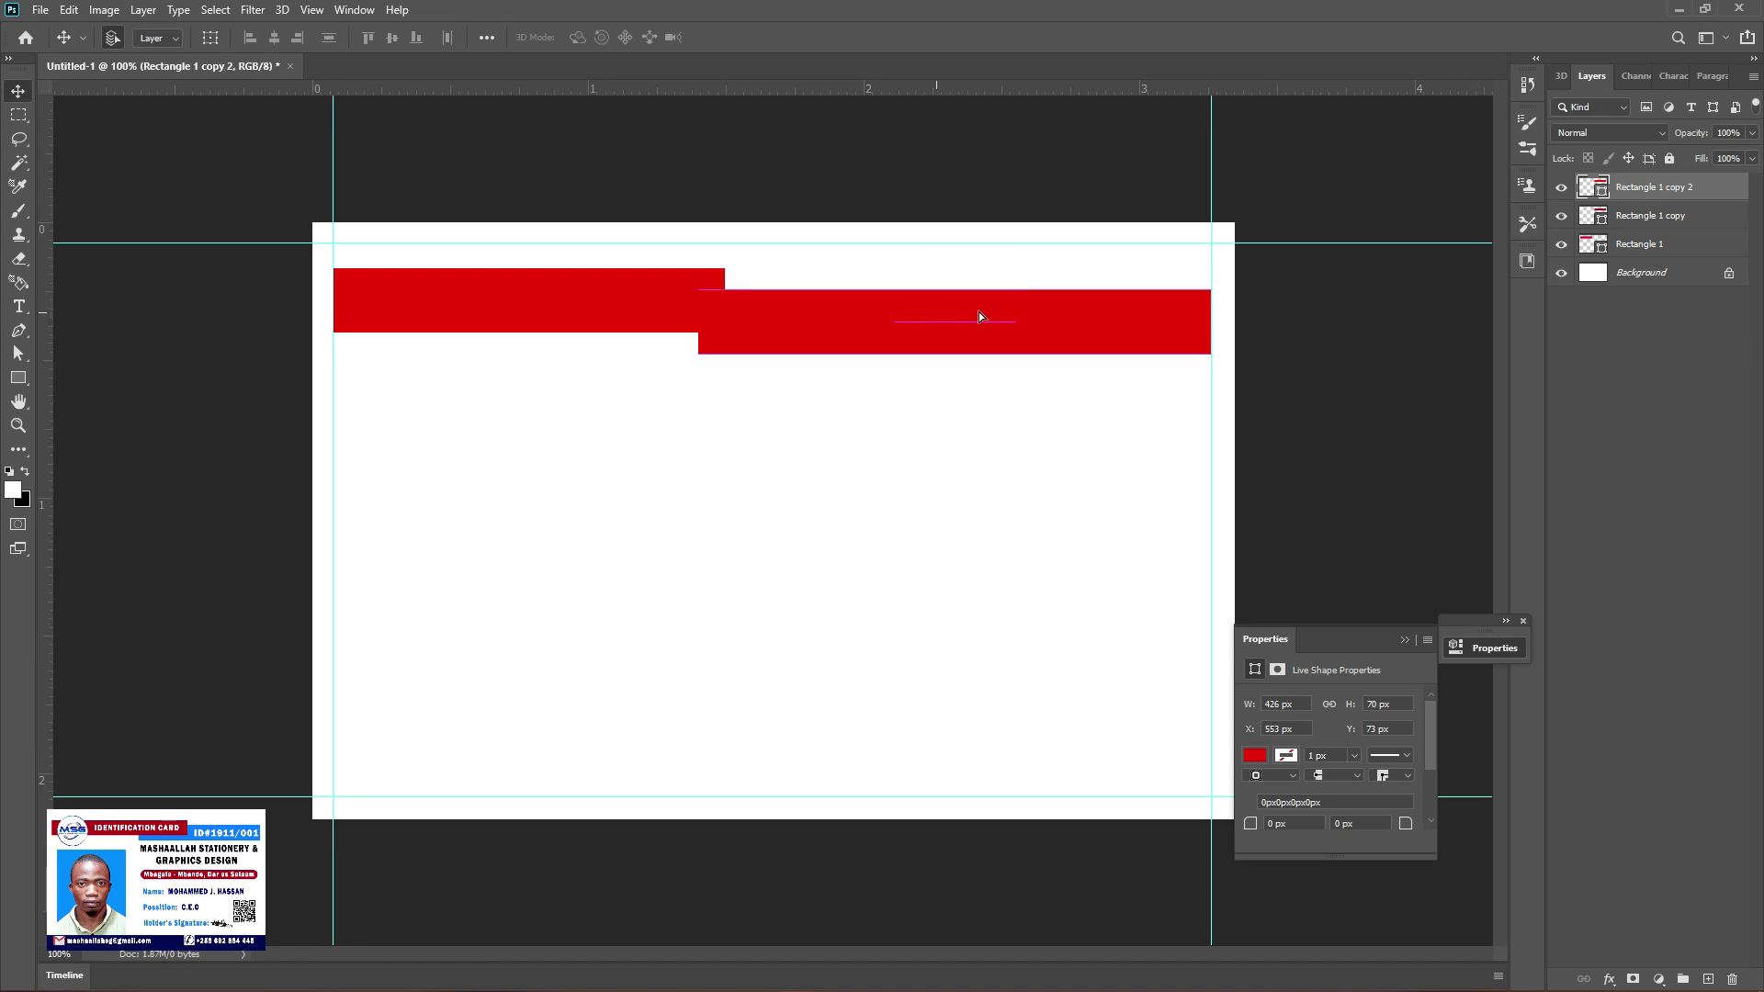
pyautogui.keyDown('shift'); pyautogui.click(1681, 217); pyautogui.keyUp('shift')
pyautogui.rightClick(1689, 220)
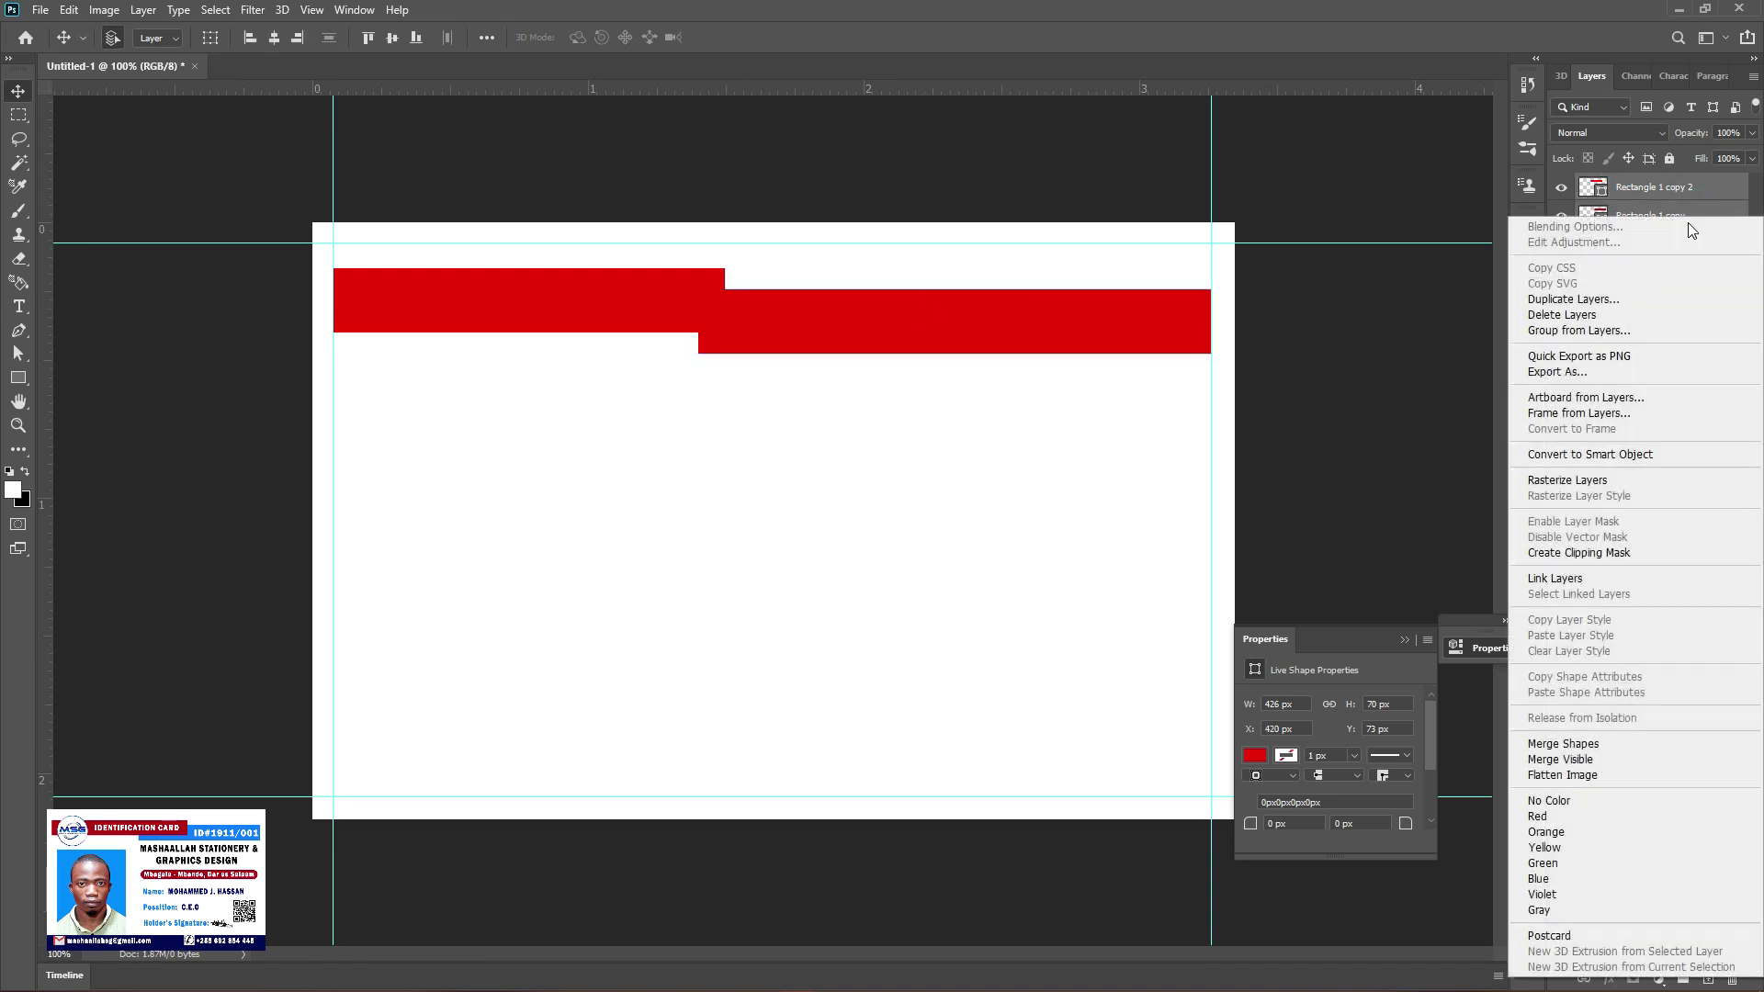
pyautogui.click(1581, 743)
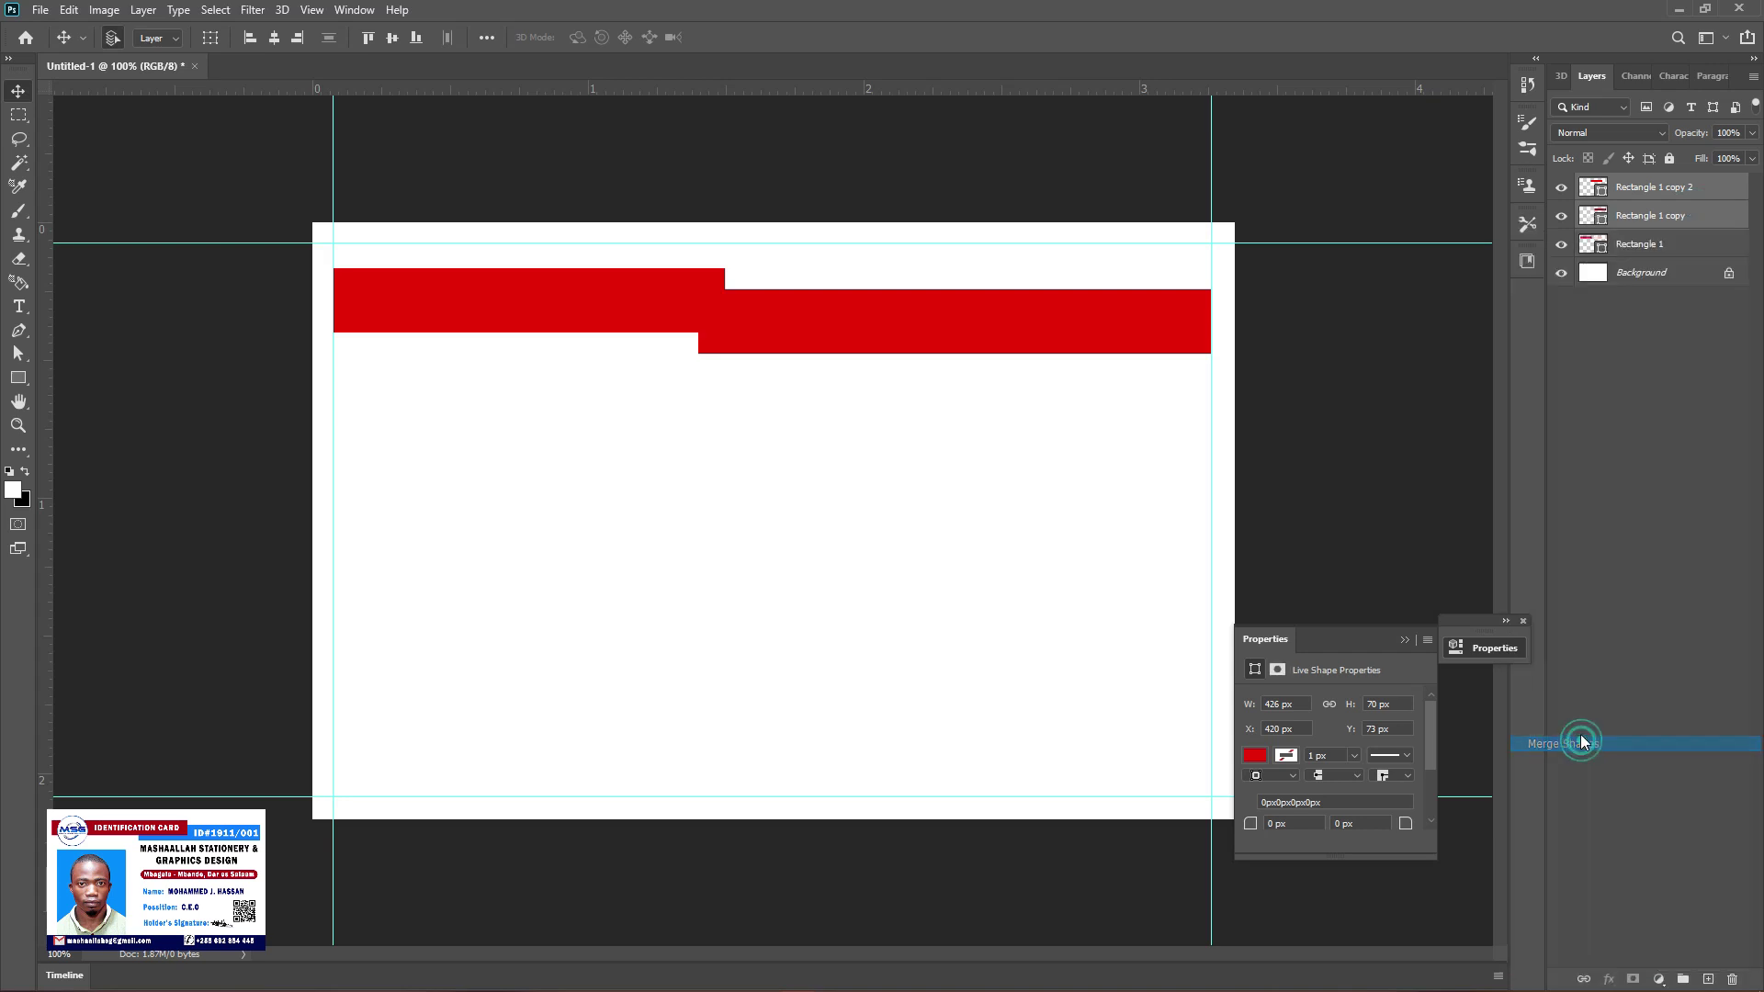
# Duplicate the original red rectangle, shift it right, and merge both into one 623 px bar
pyautogui.click(1691, 220)
pyautogui.rightClick(1705, 226)
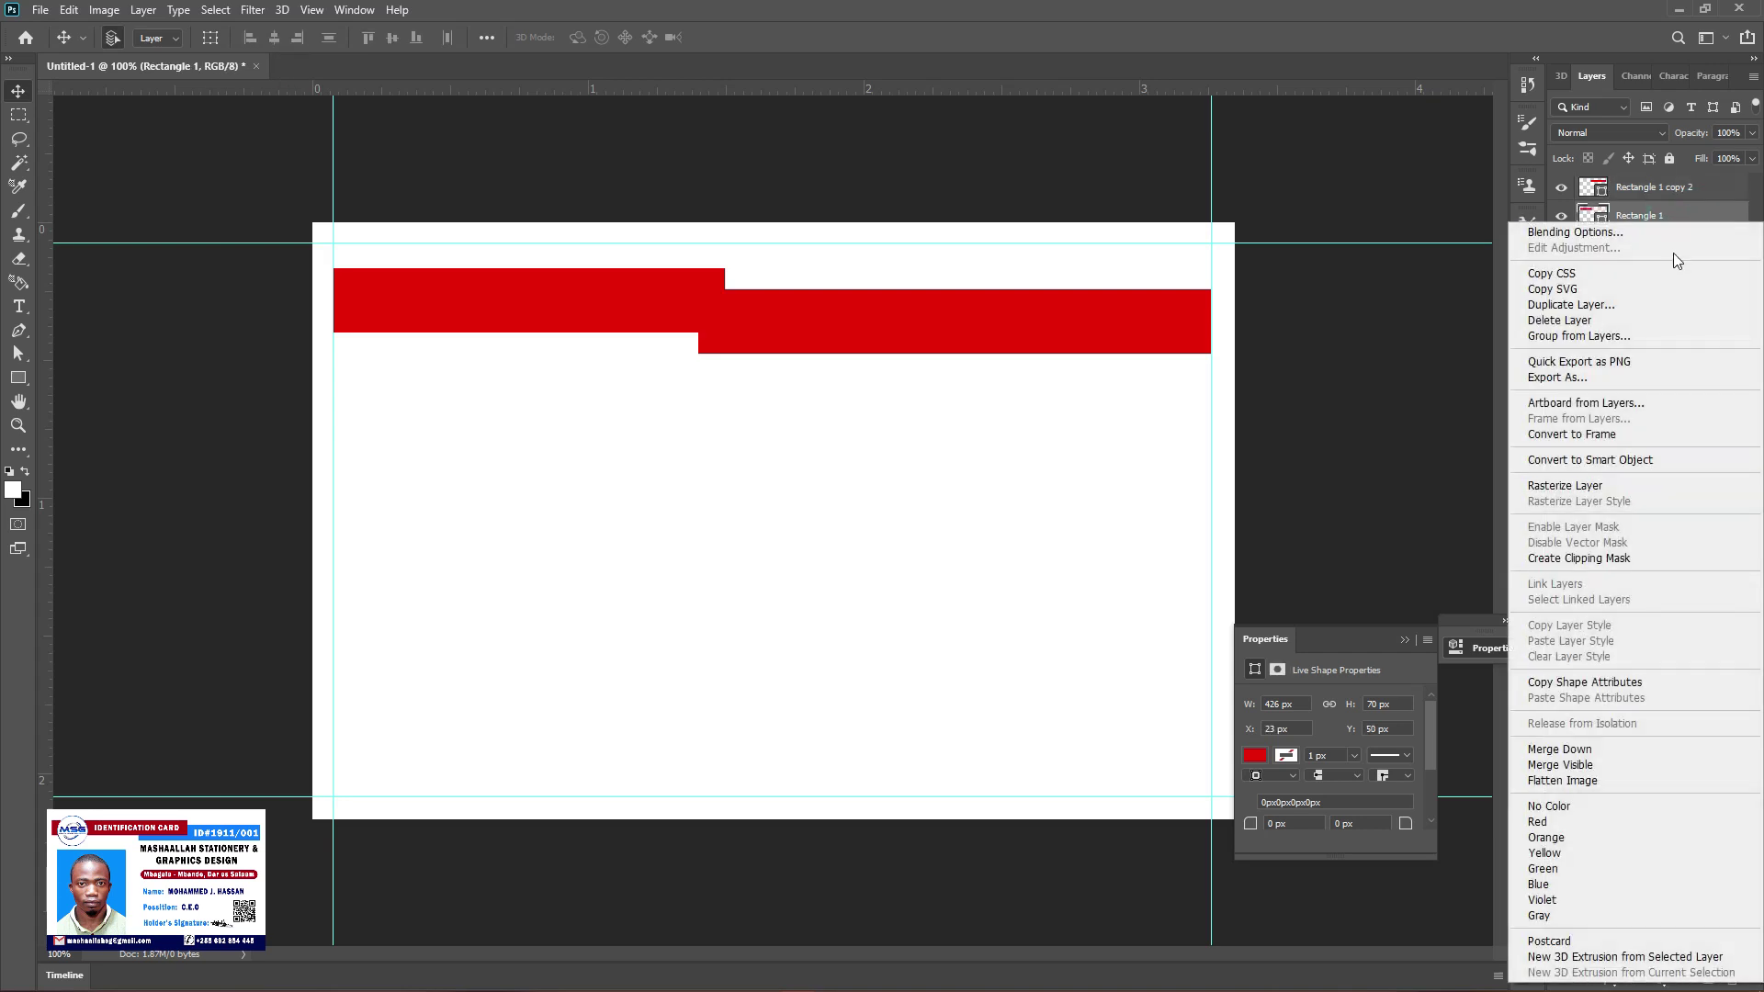
pyautogui.click(1618, 306)
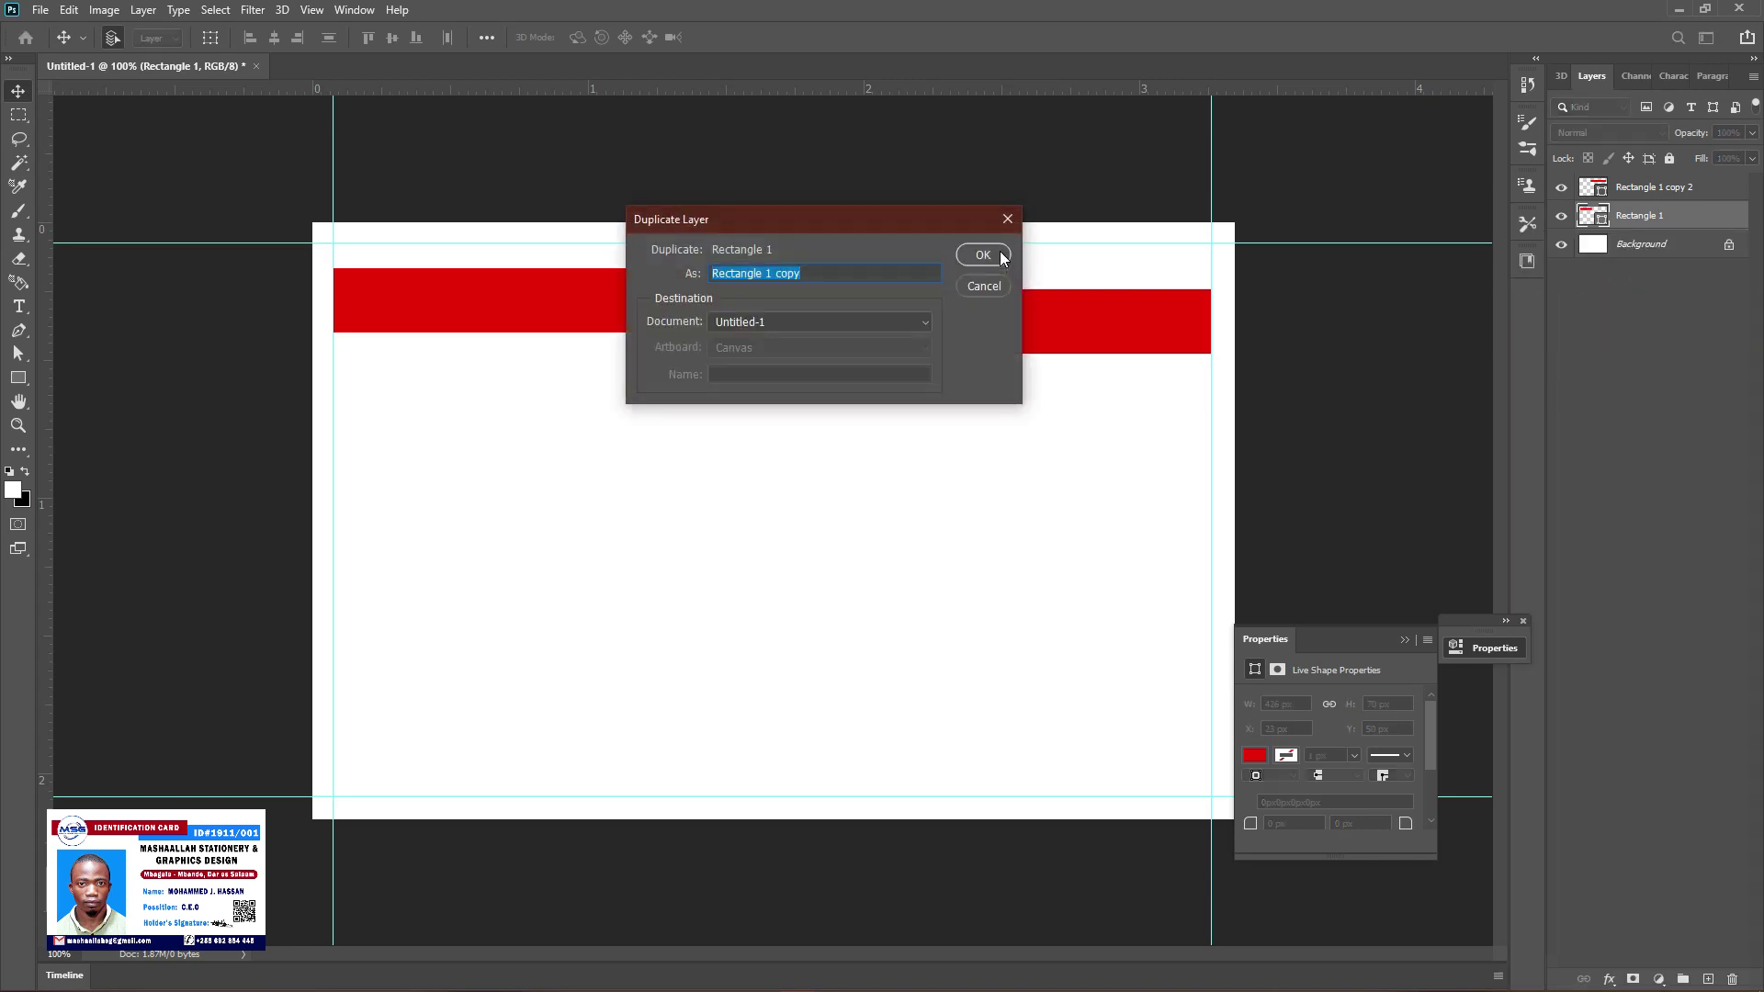
pyautogui.click(1000, 255)
pyautogui.moveTo(561, 315); pyautogui.dragTo(725, 315)
pyautogui.moveTo(725, 313); pyautogui.dragTo(740, 309)
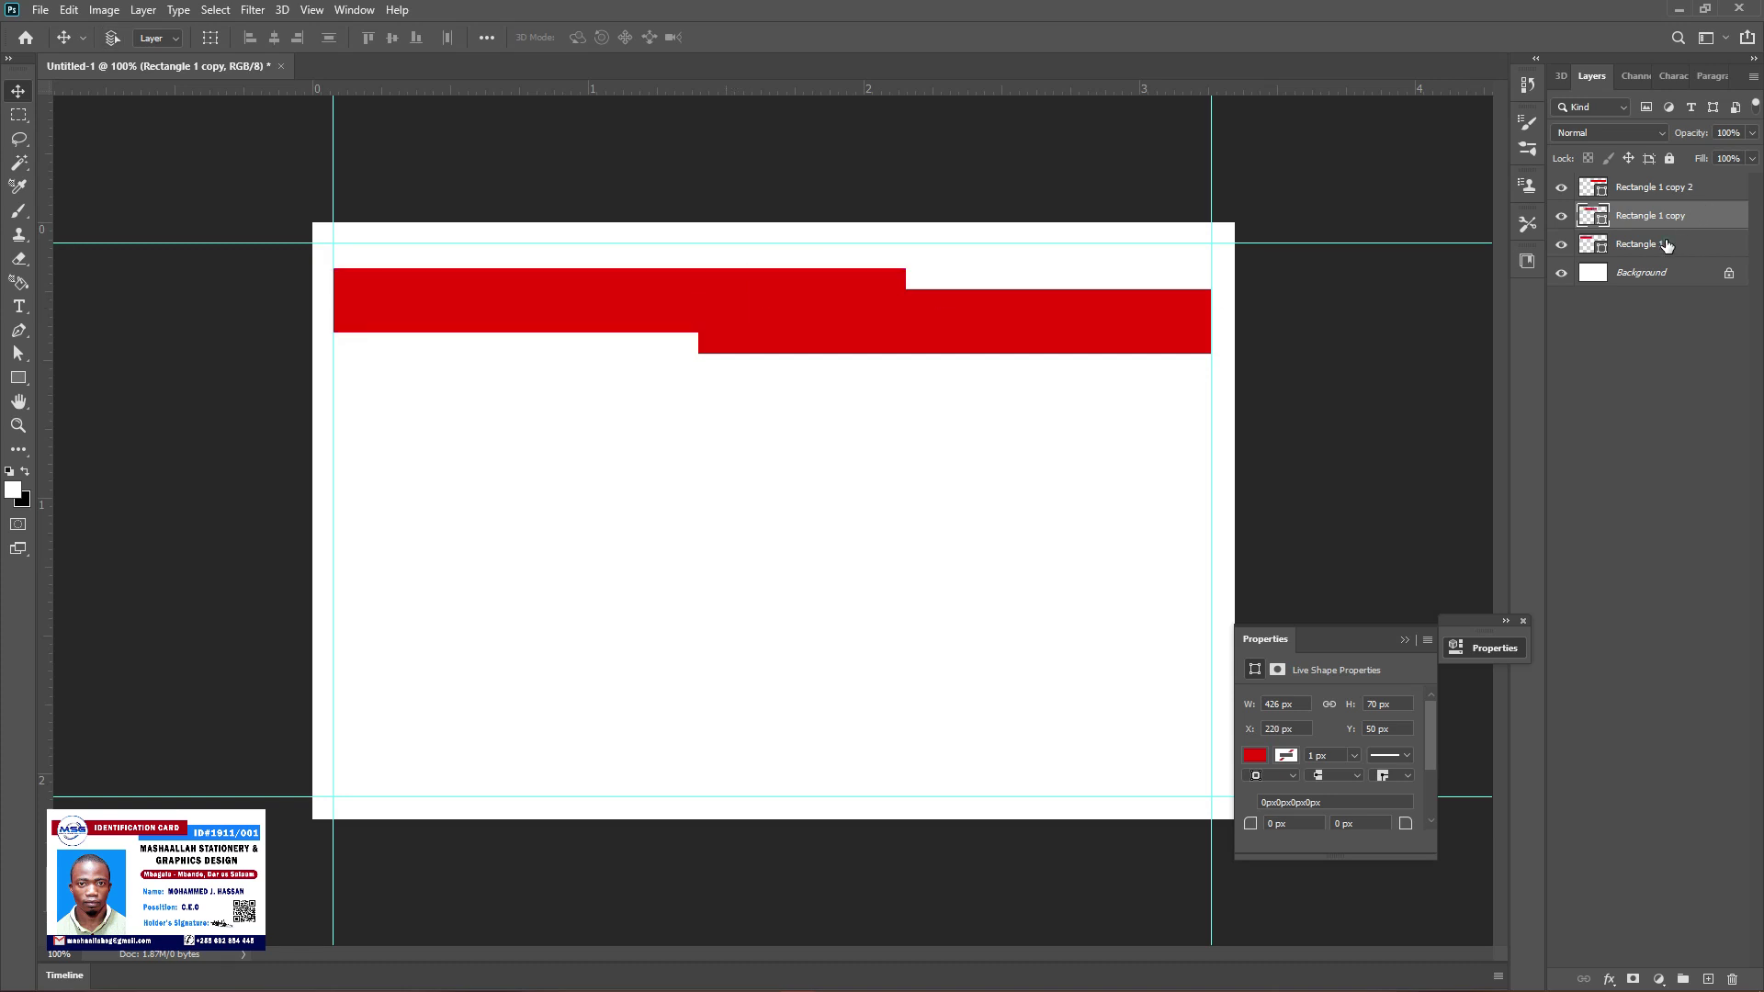
pyautogui.keyDown('shift'); pyautogui.click(1644, 244); pyautogui.keyUp('shift')
pyautogui.rightClick(1654, 244)
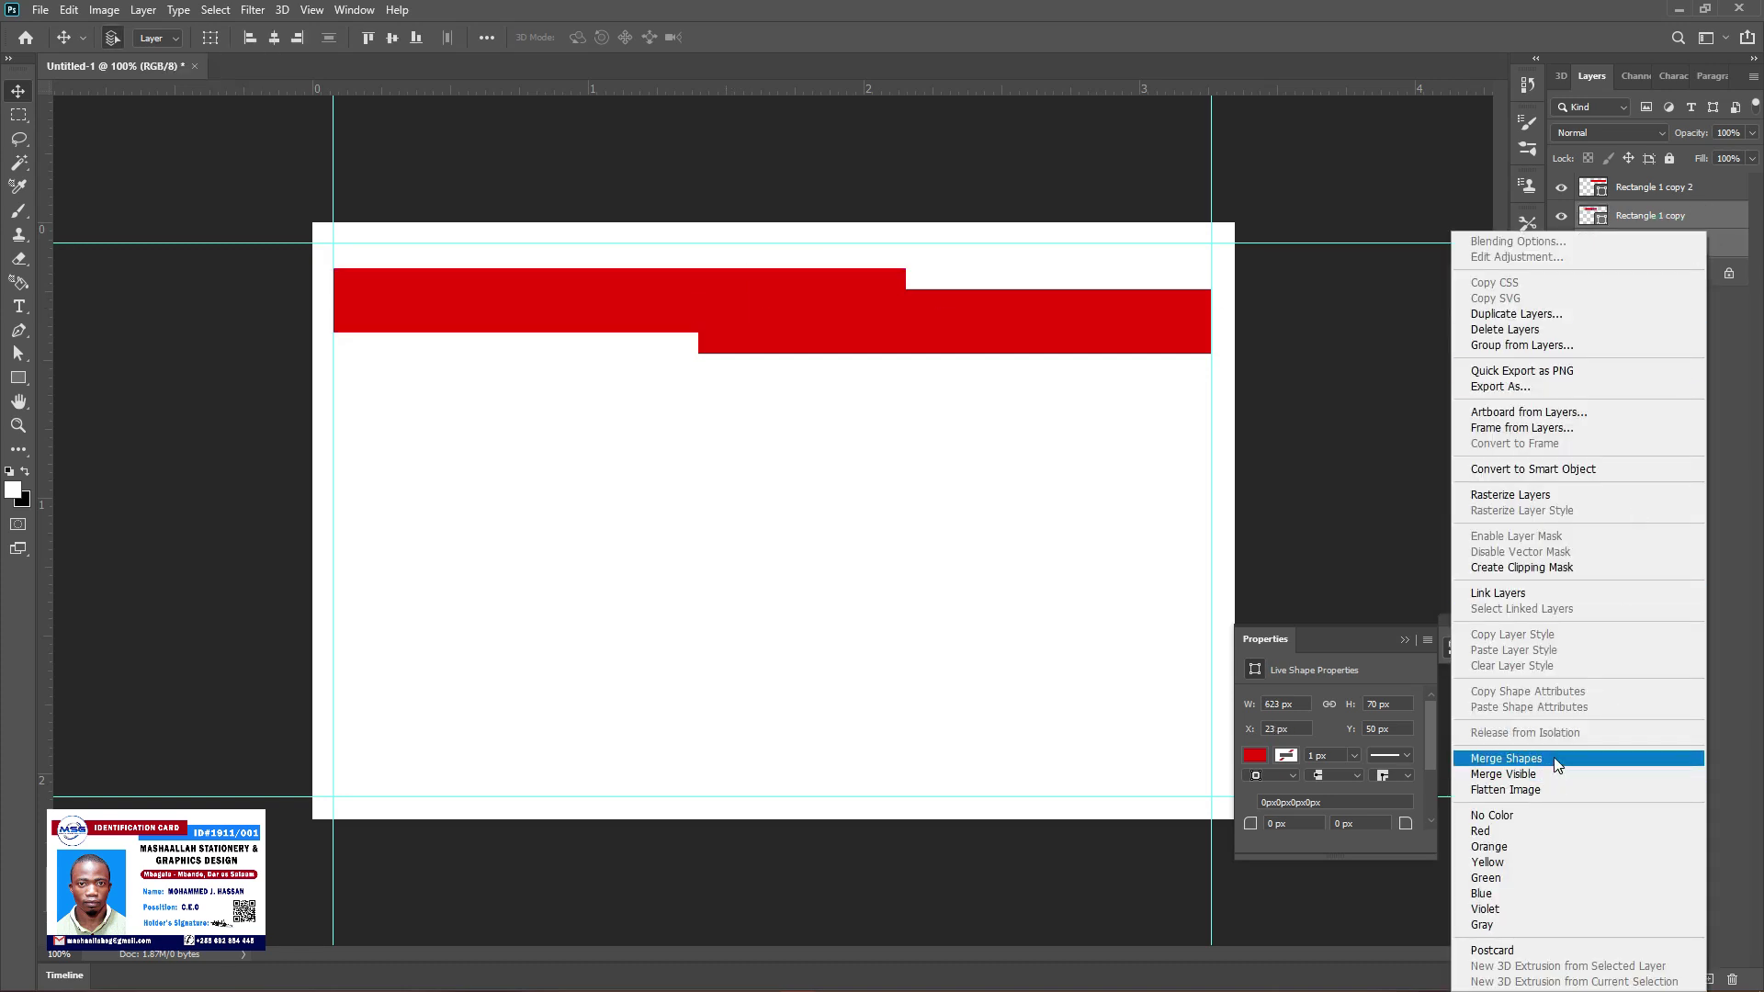
pyautogui.click(1555, 759)
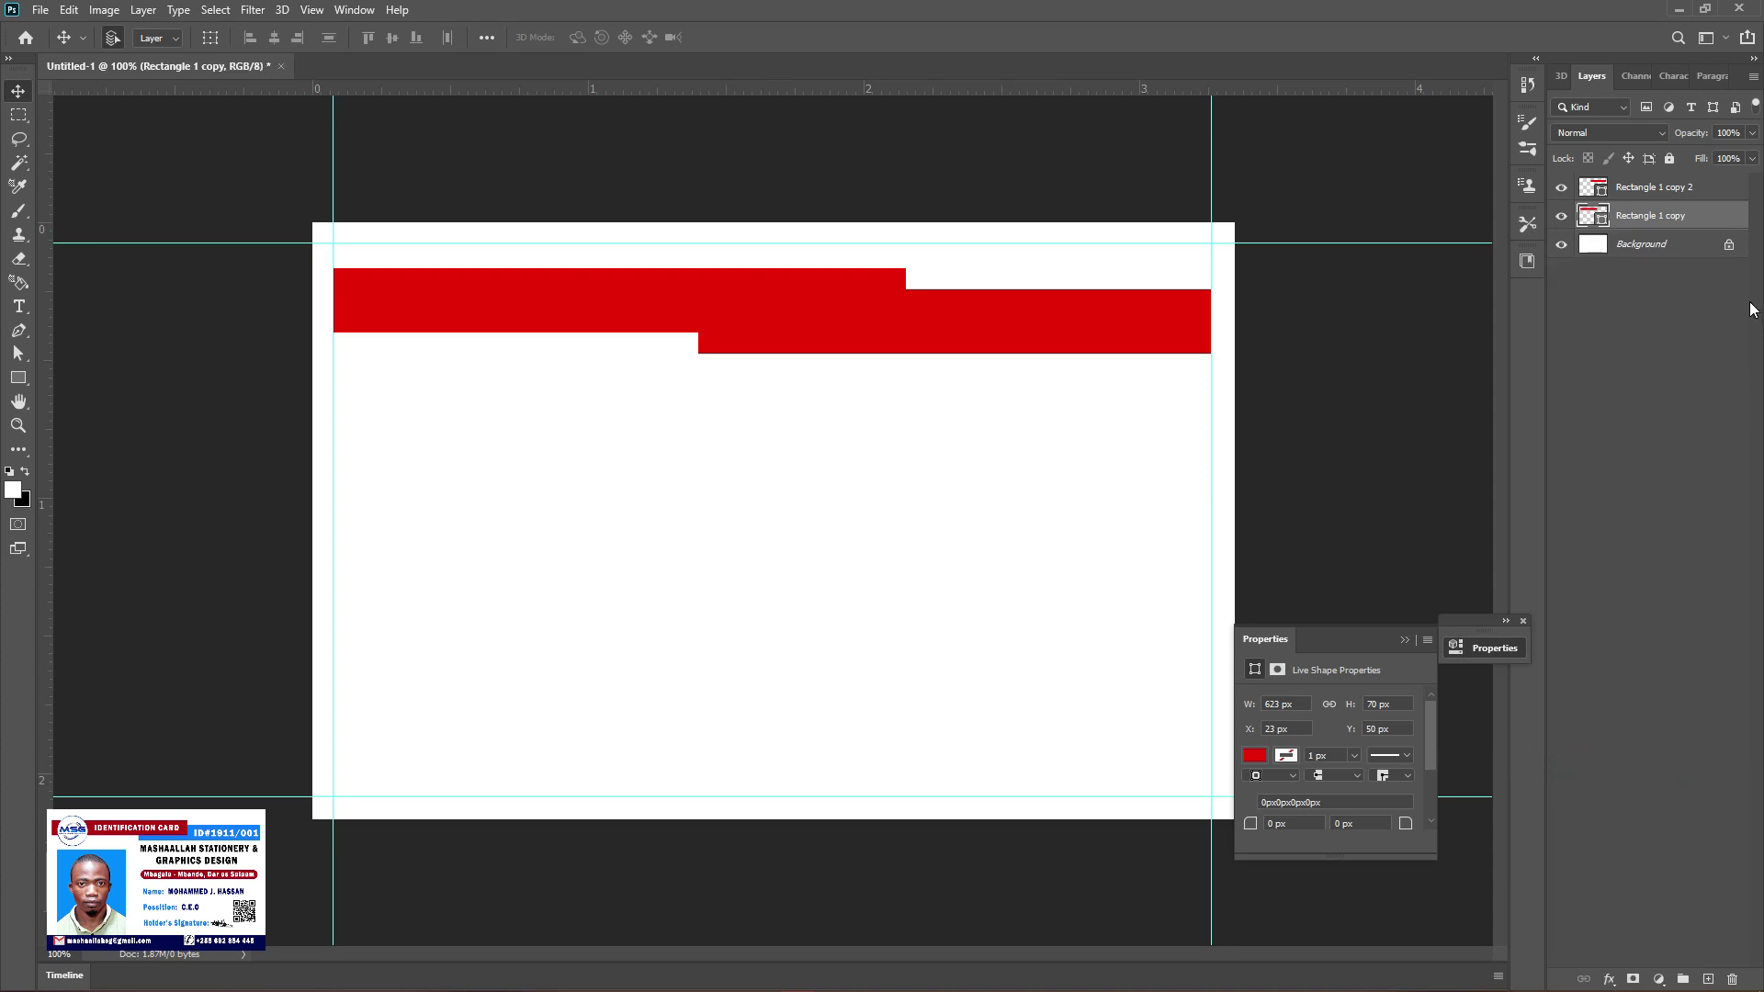
pyautogui.click(1719, 195)
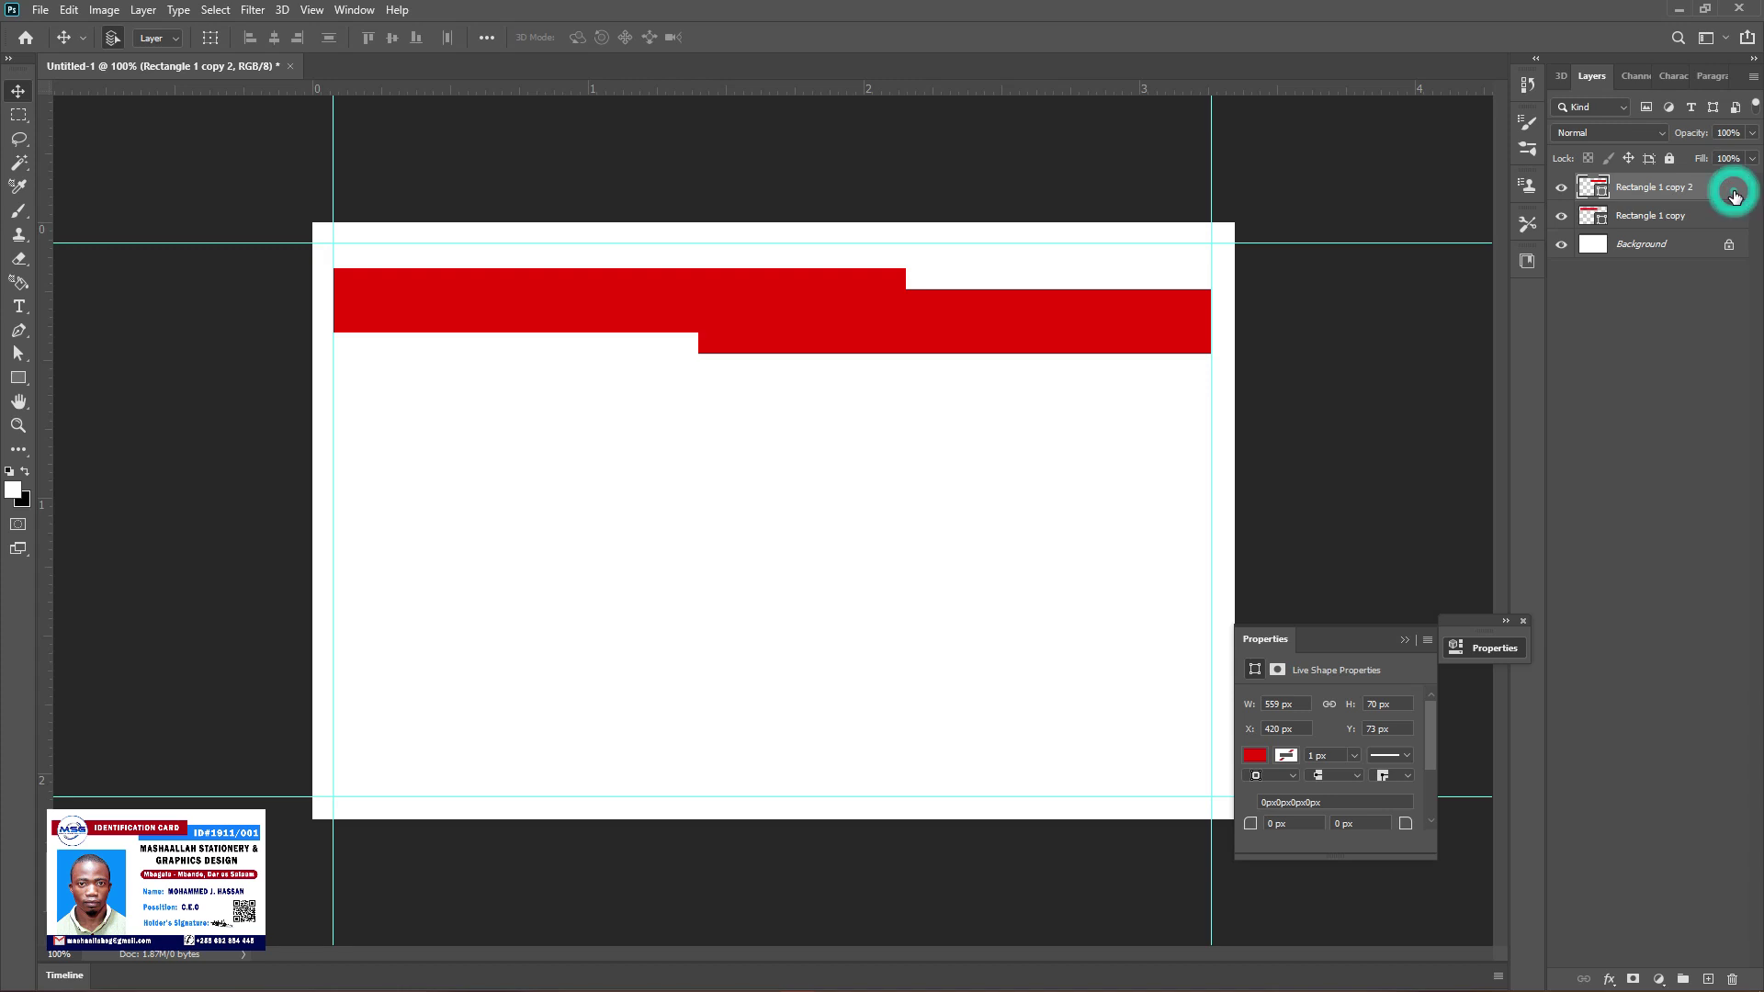
# Give Rectangle 1 copy 2 a #0d7fff sky-blue Color Overlay
pyautogui.doubleClick(882, 619)
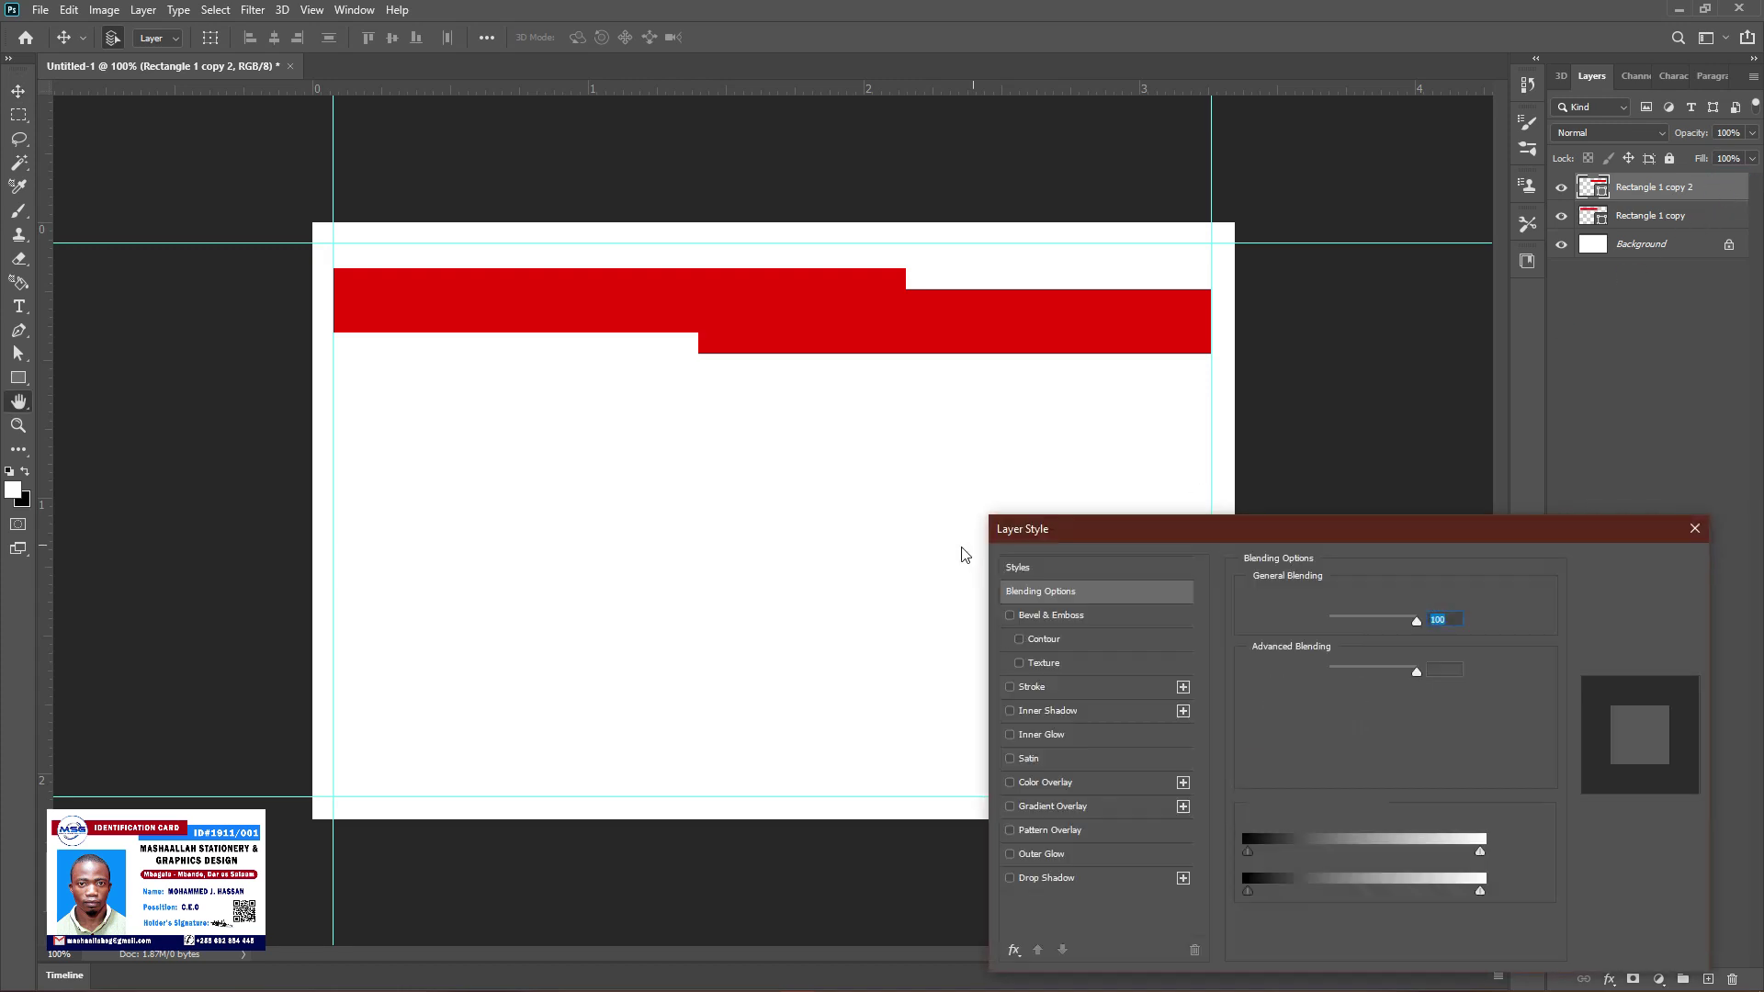
pyautogui.click(1069, 788)
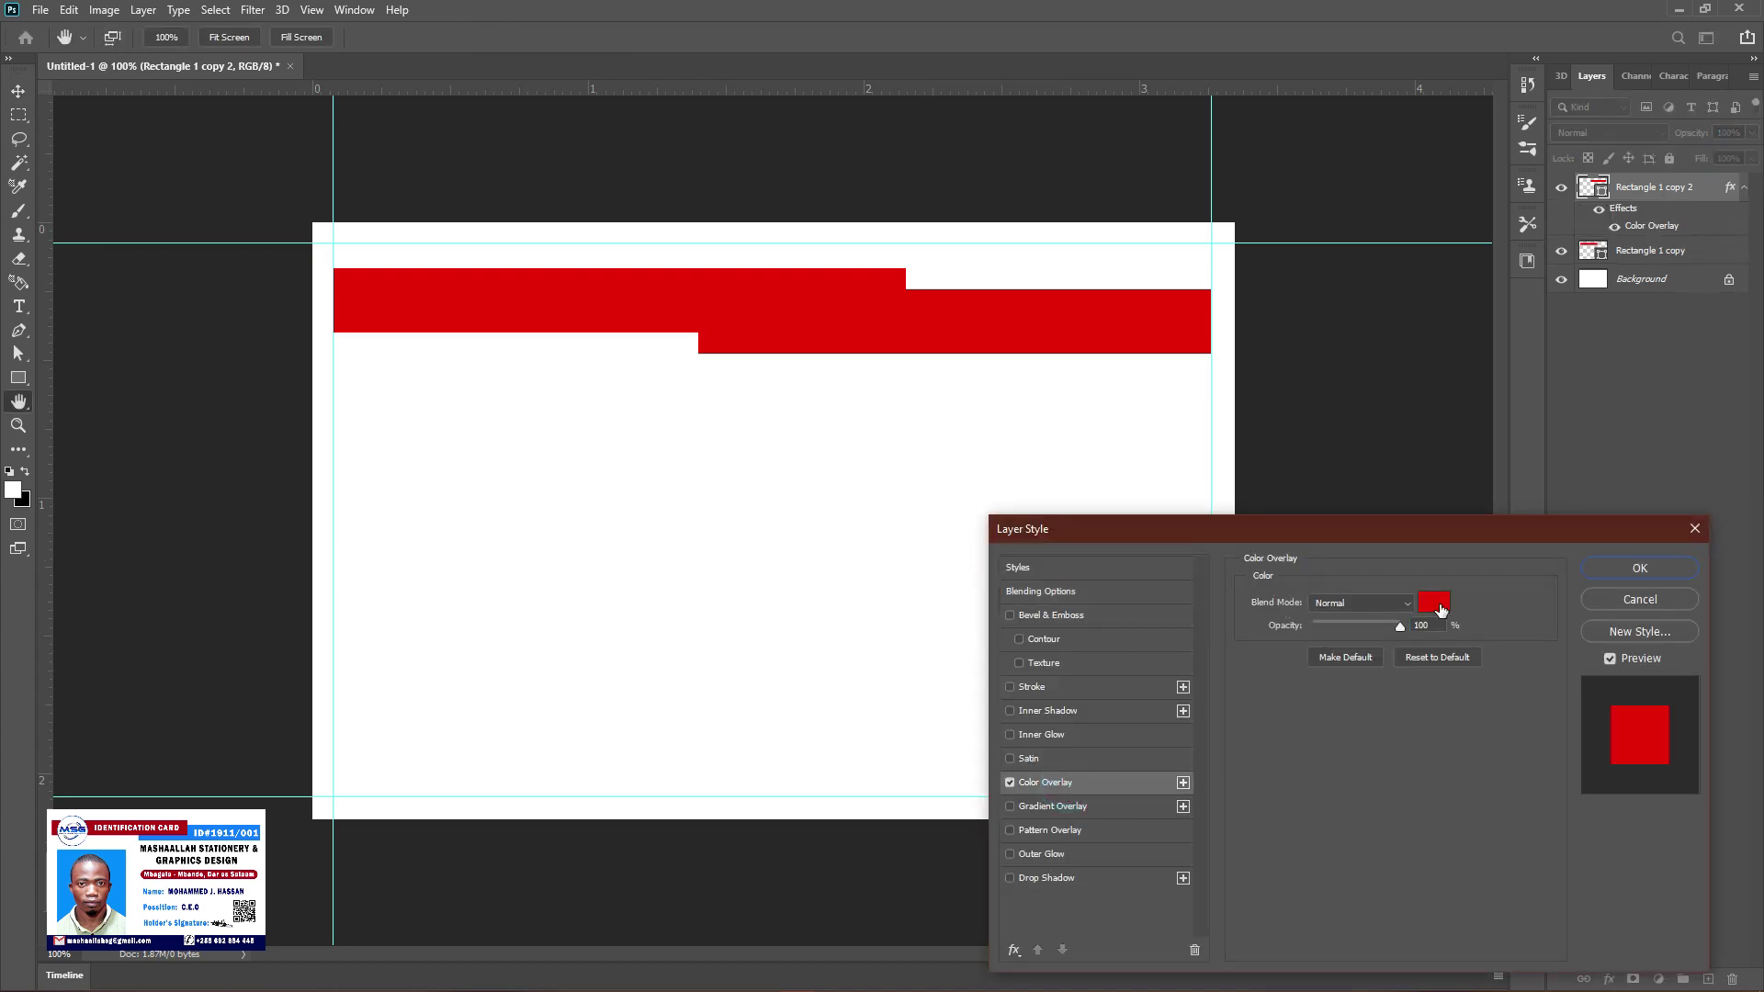
pyautogui.click(1438, 605)
pyautogui.click(956, 759)
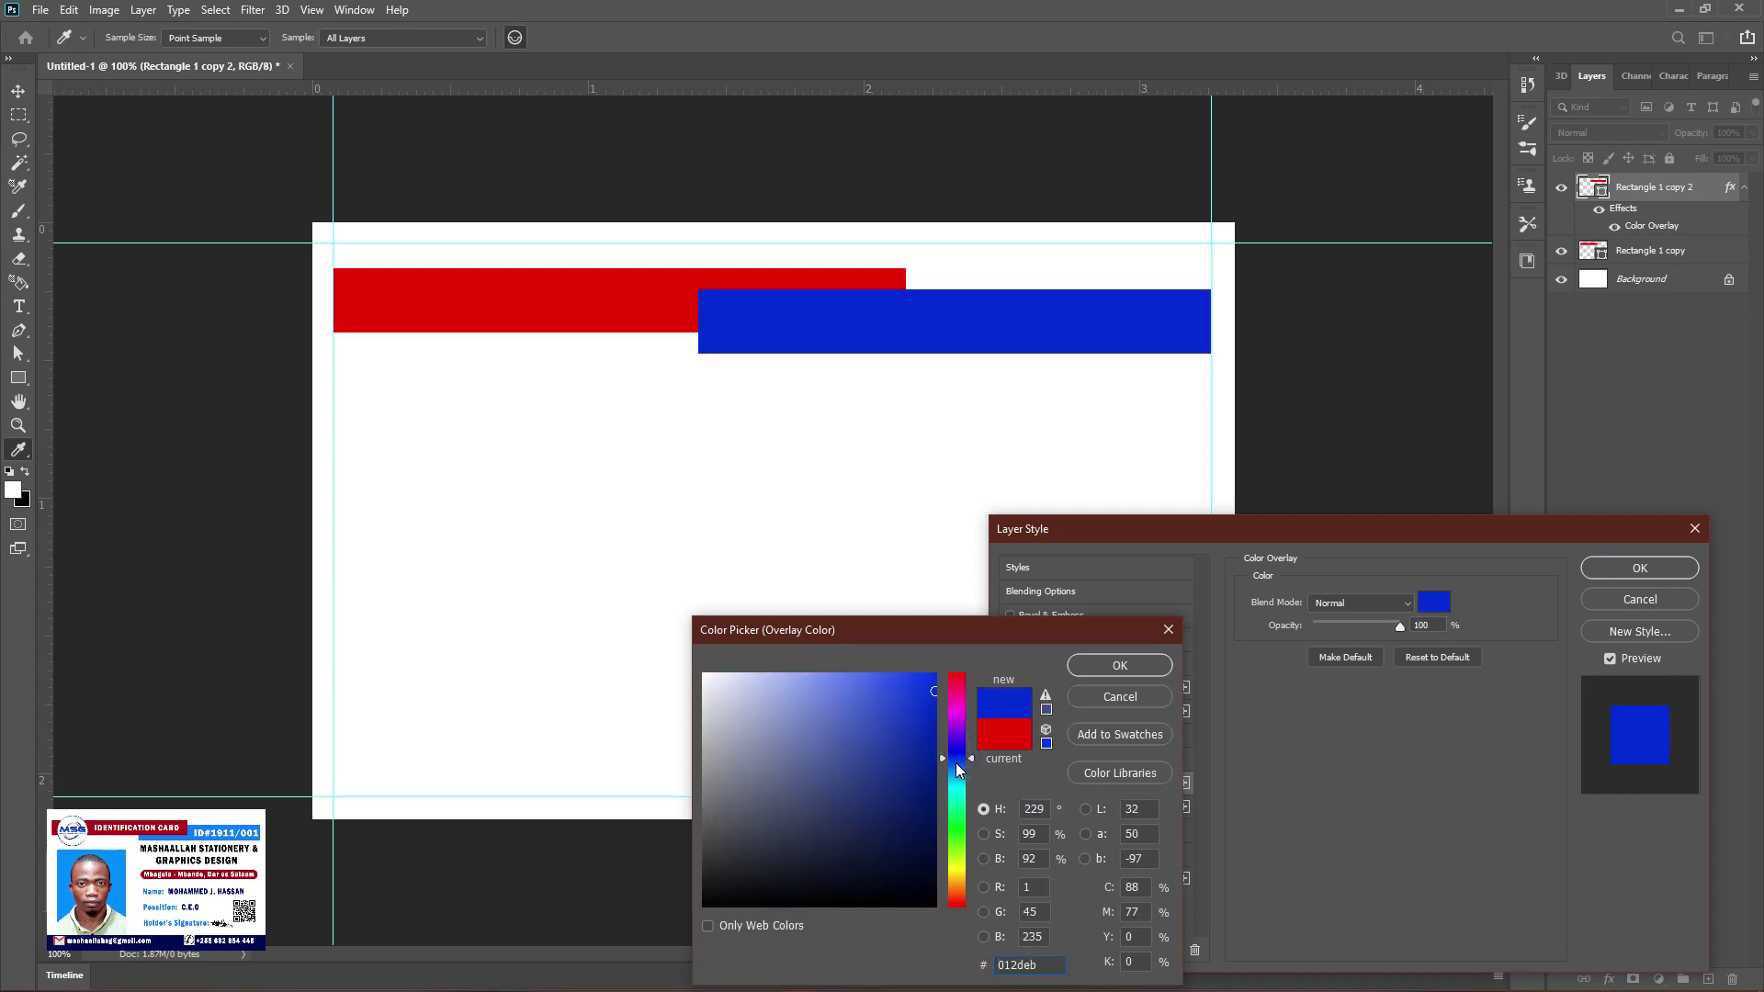
pyautogui.click(924, 674)
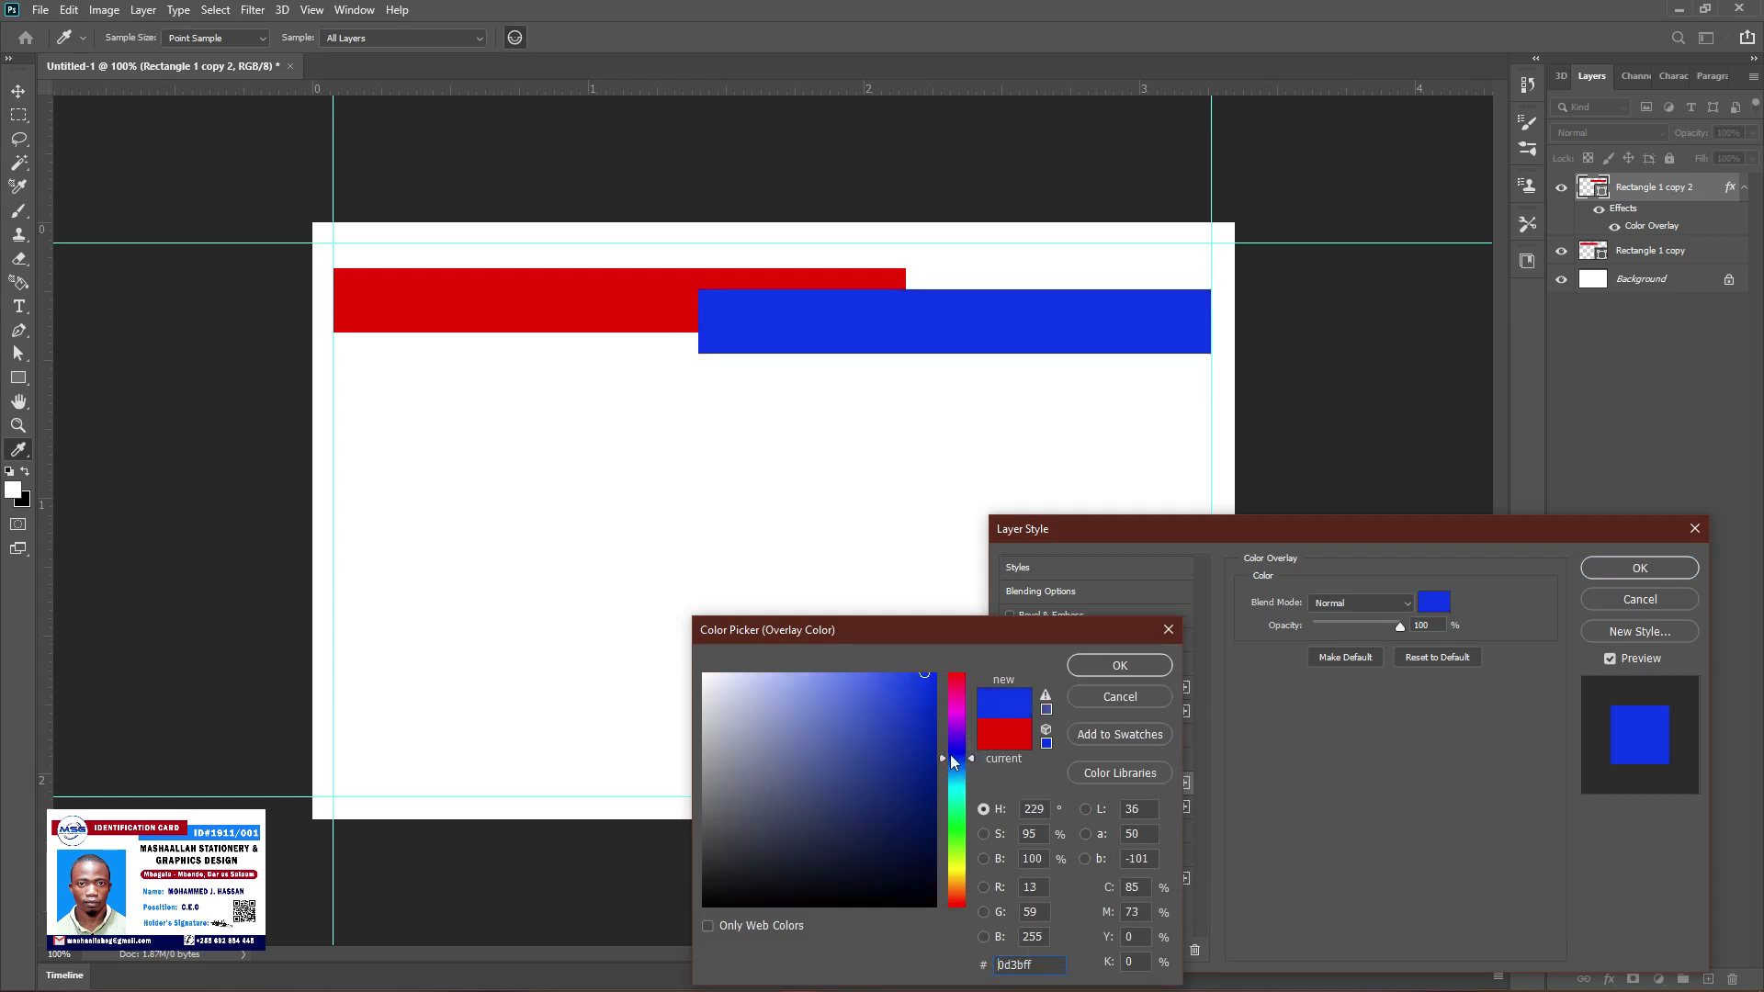
pyautogui.moveTo(959, 777); pyautogui.dragTo(959, 769)
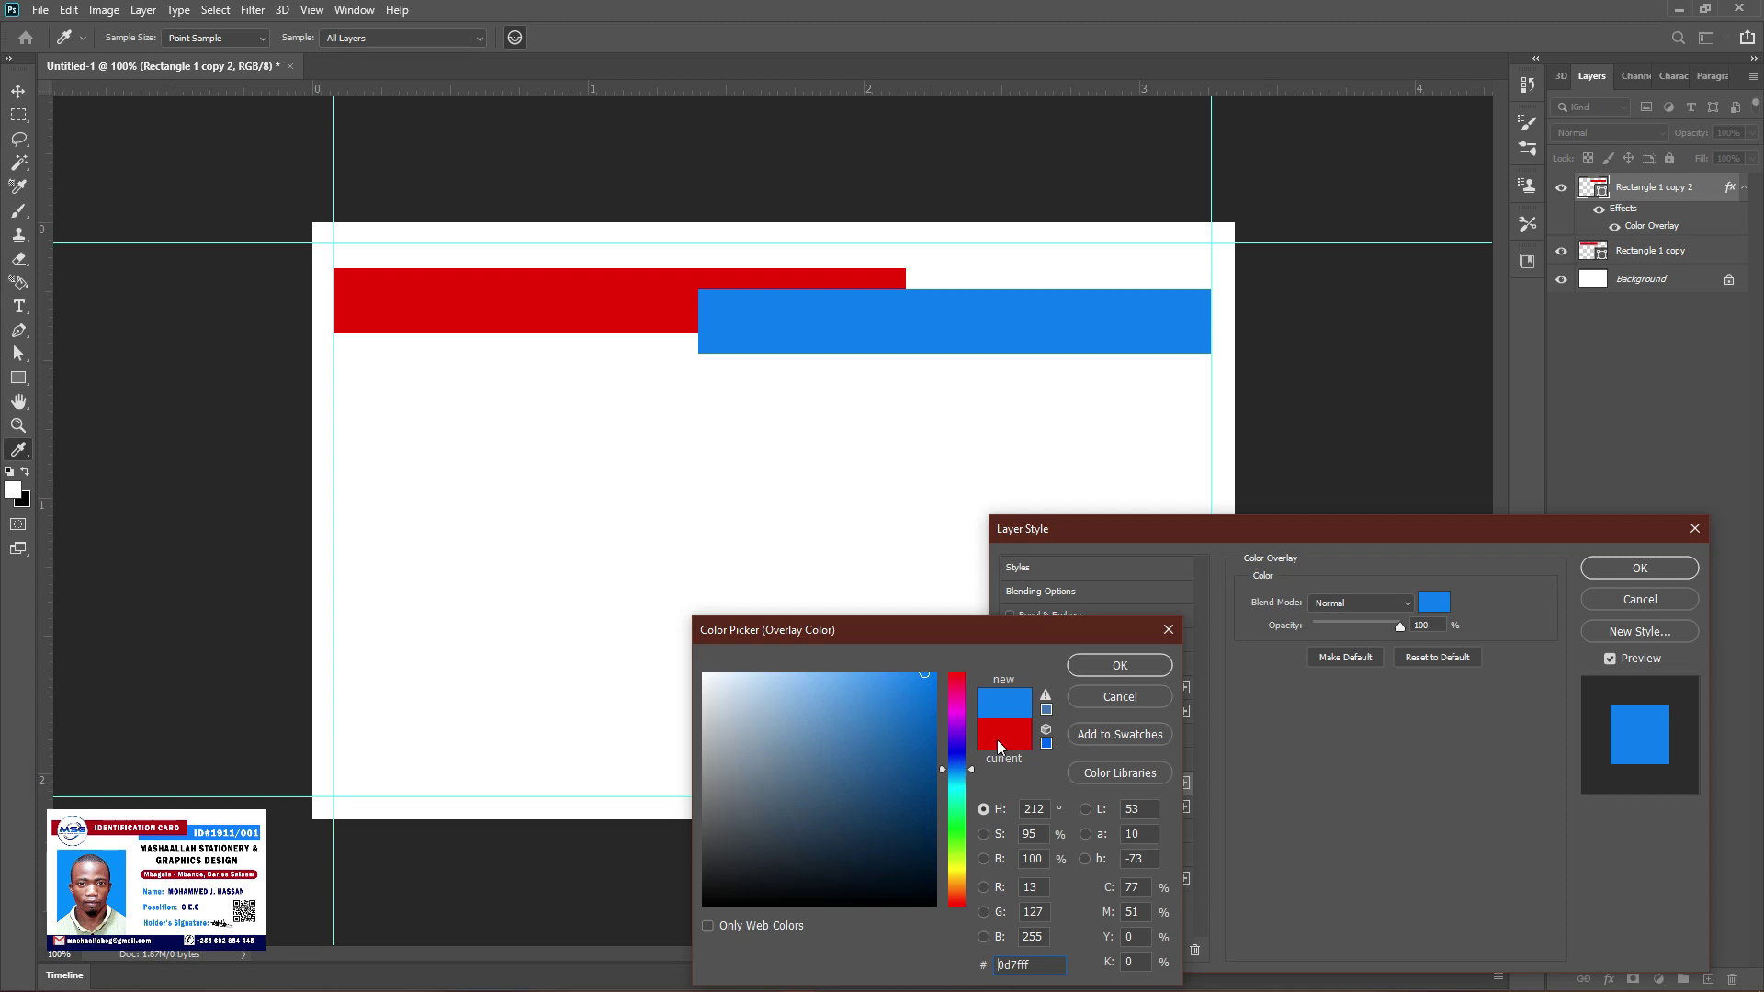
pyautogui.click(1120, 665)
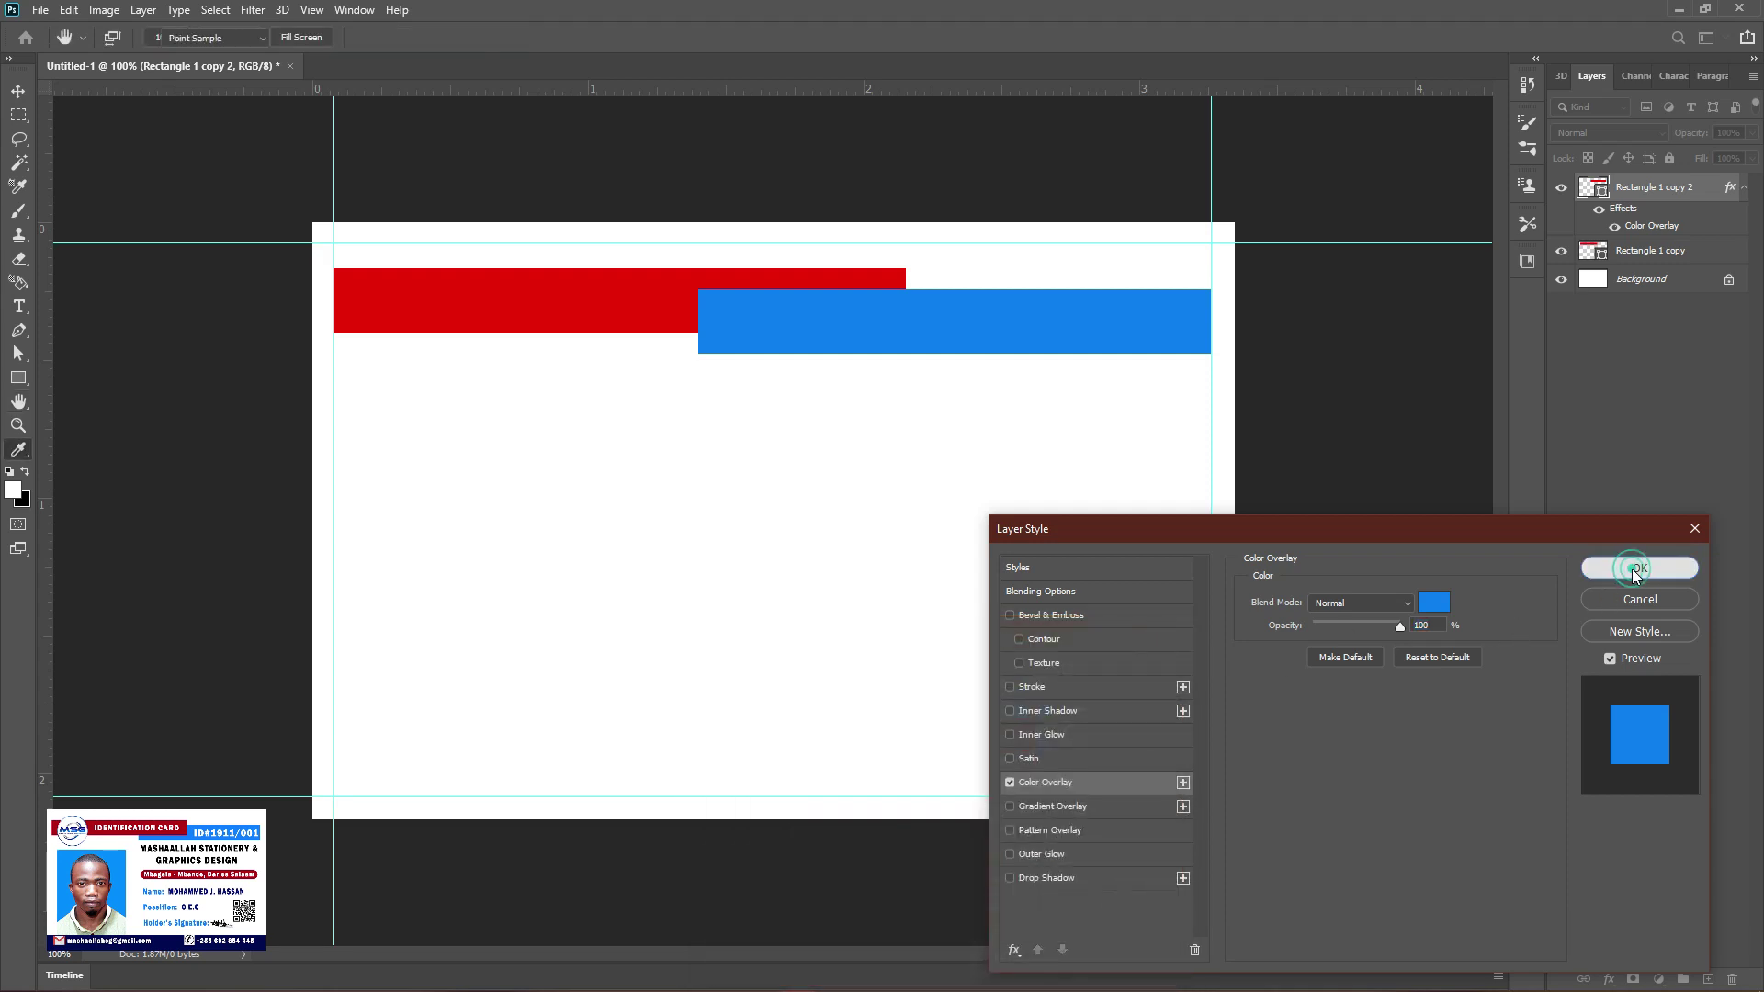
pyautogui.click(1640, 568)
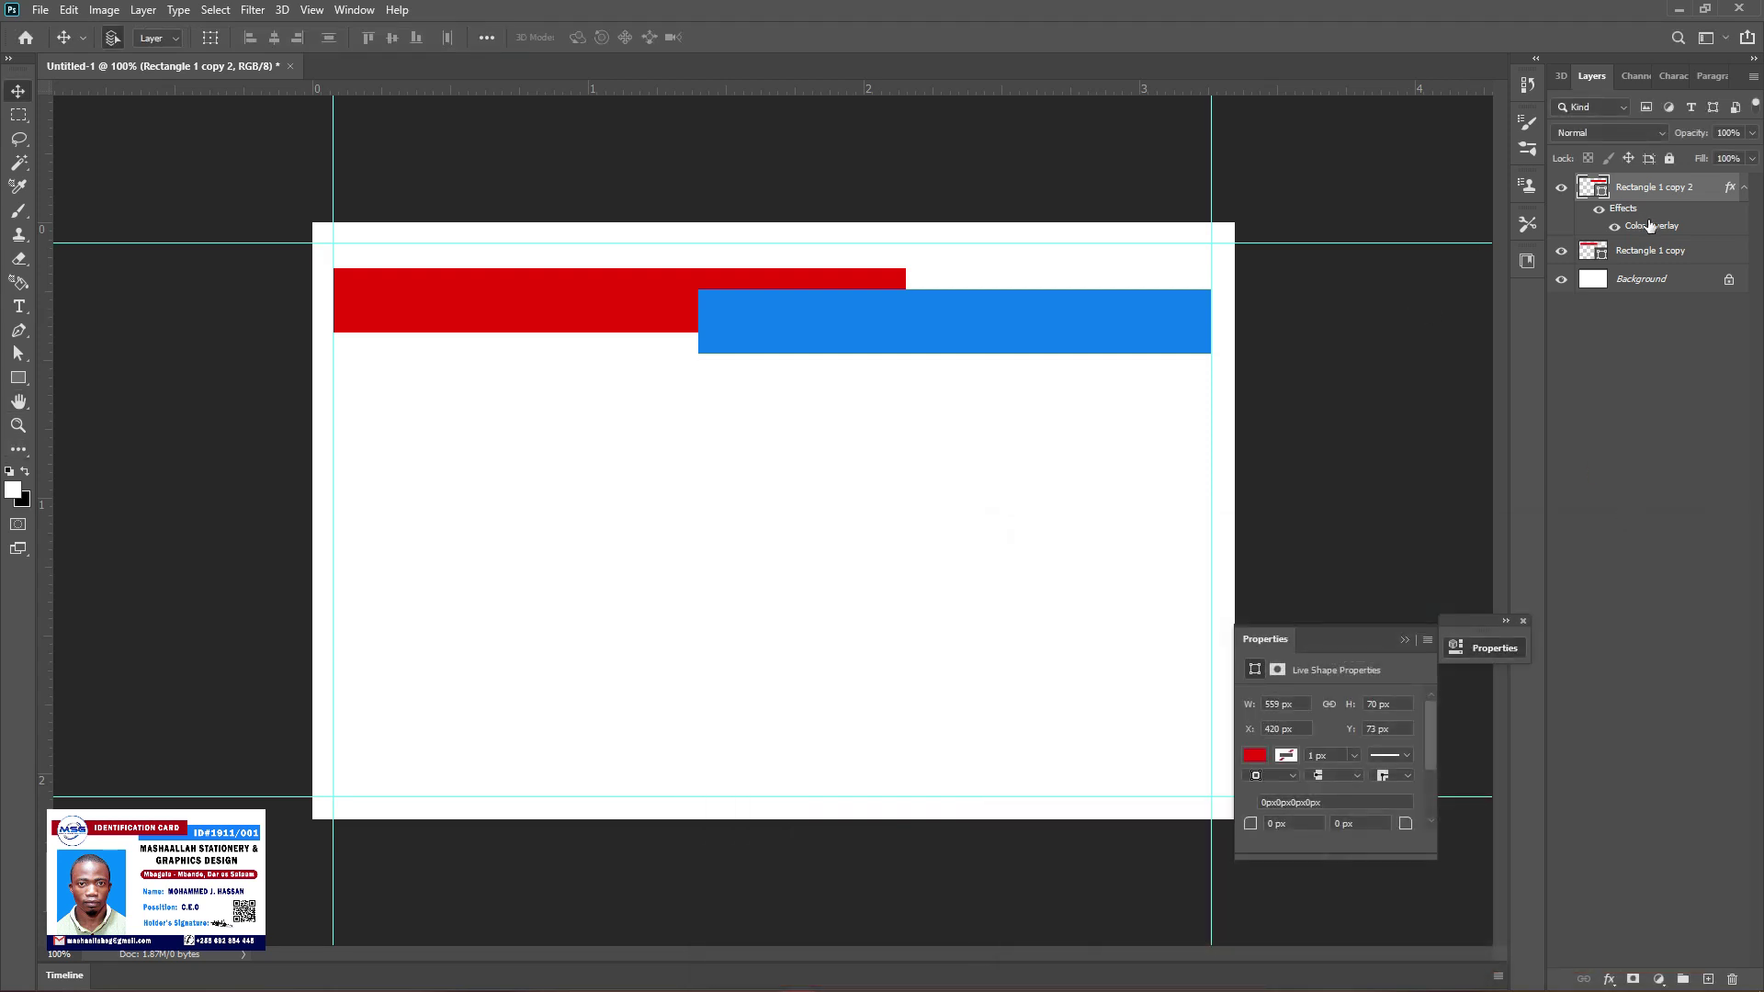
# Rasterize the blue stripe layer and move it beneath the red stripe in the Layers panel
pyautogui.rightClick(1709, 193)
pyautogui.click(1592, 455)
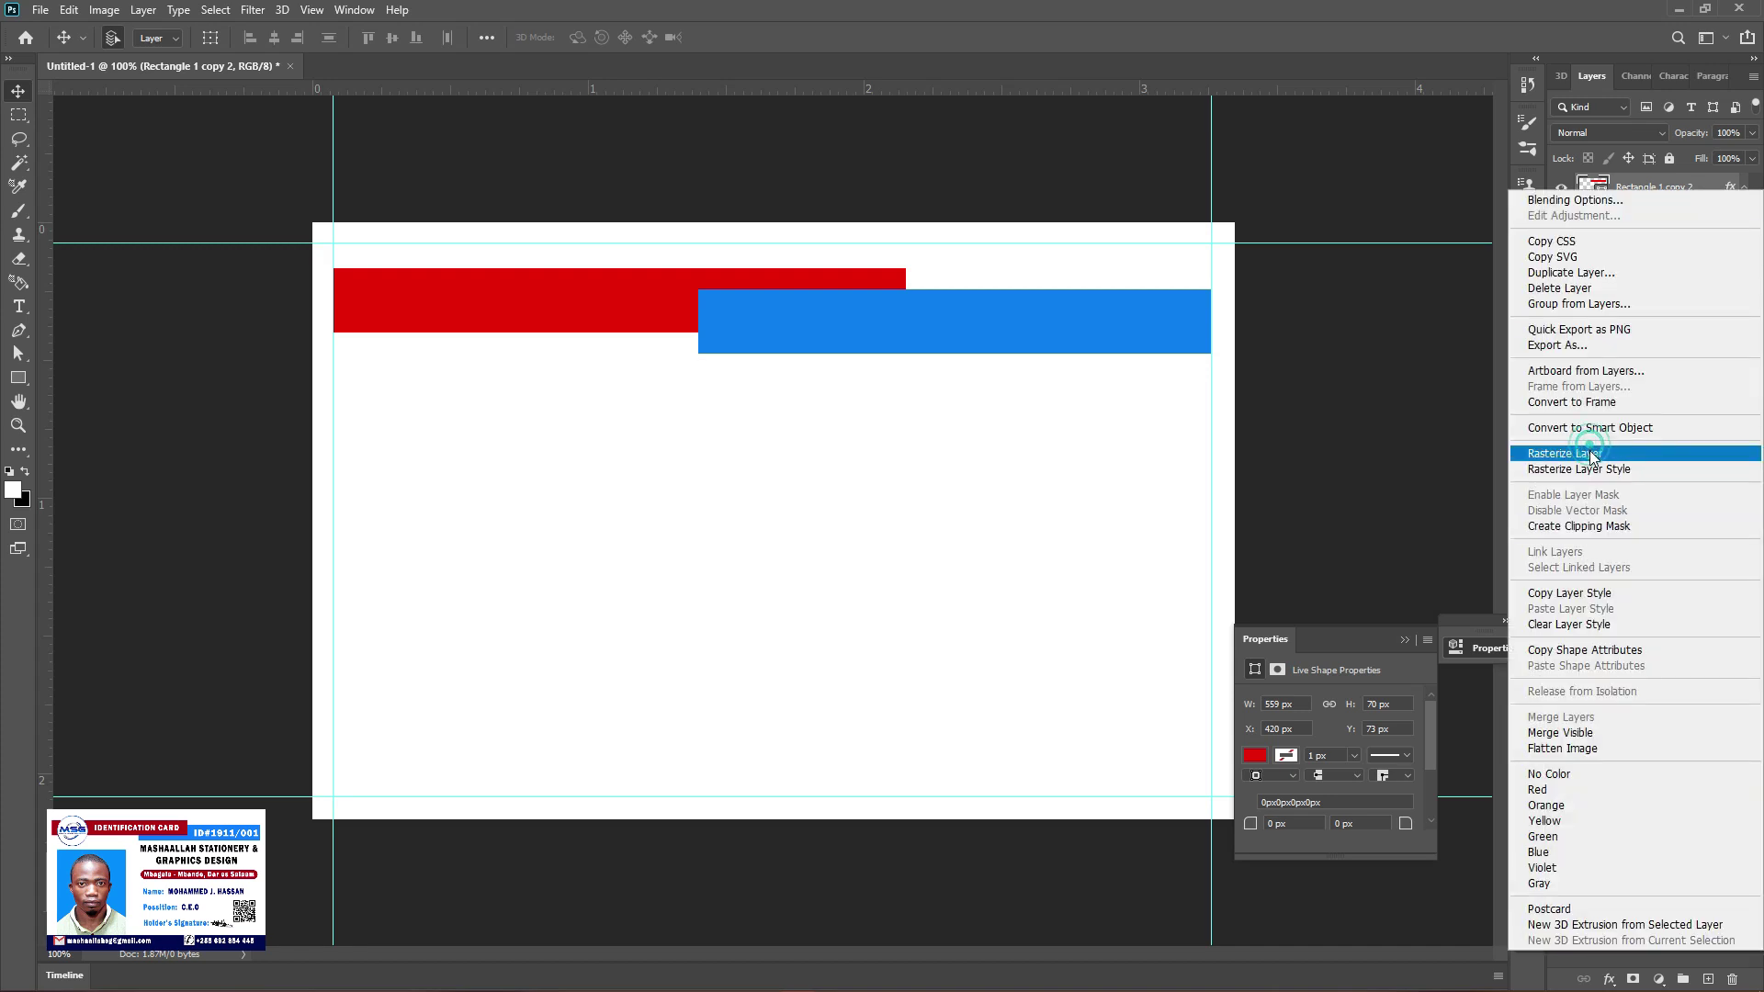
pyautogui.moveTo(1705, 197); pyautogui.dragTo(1700, 267)
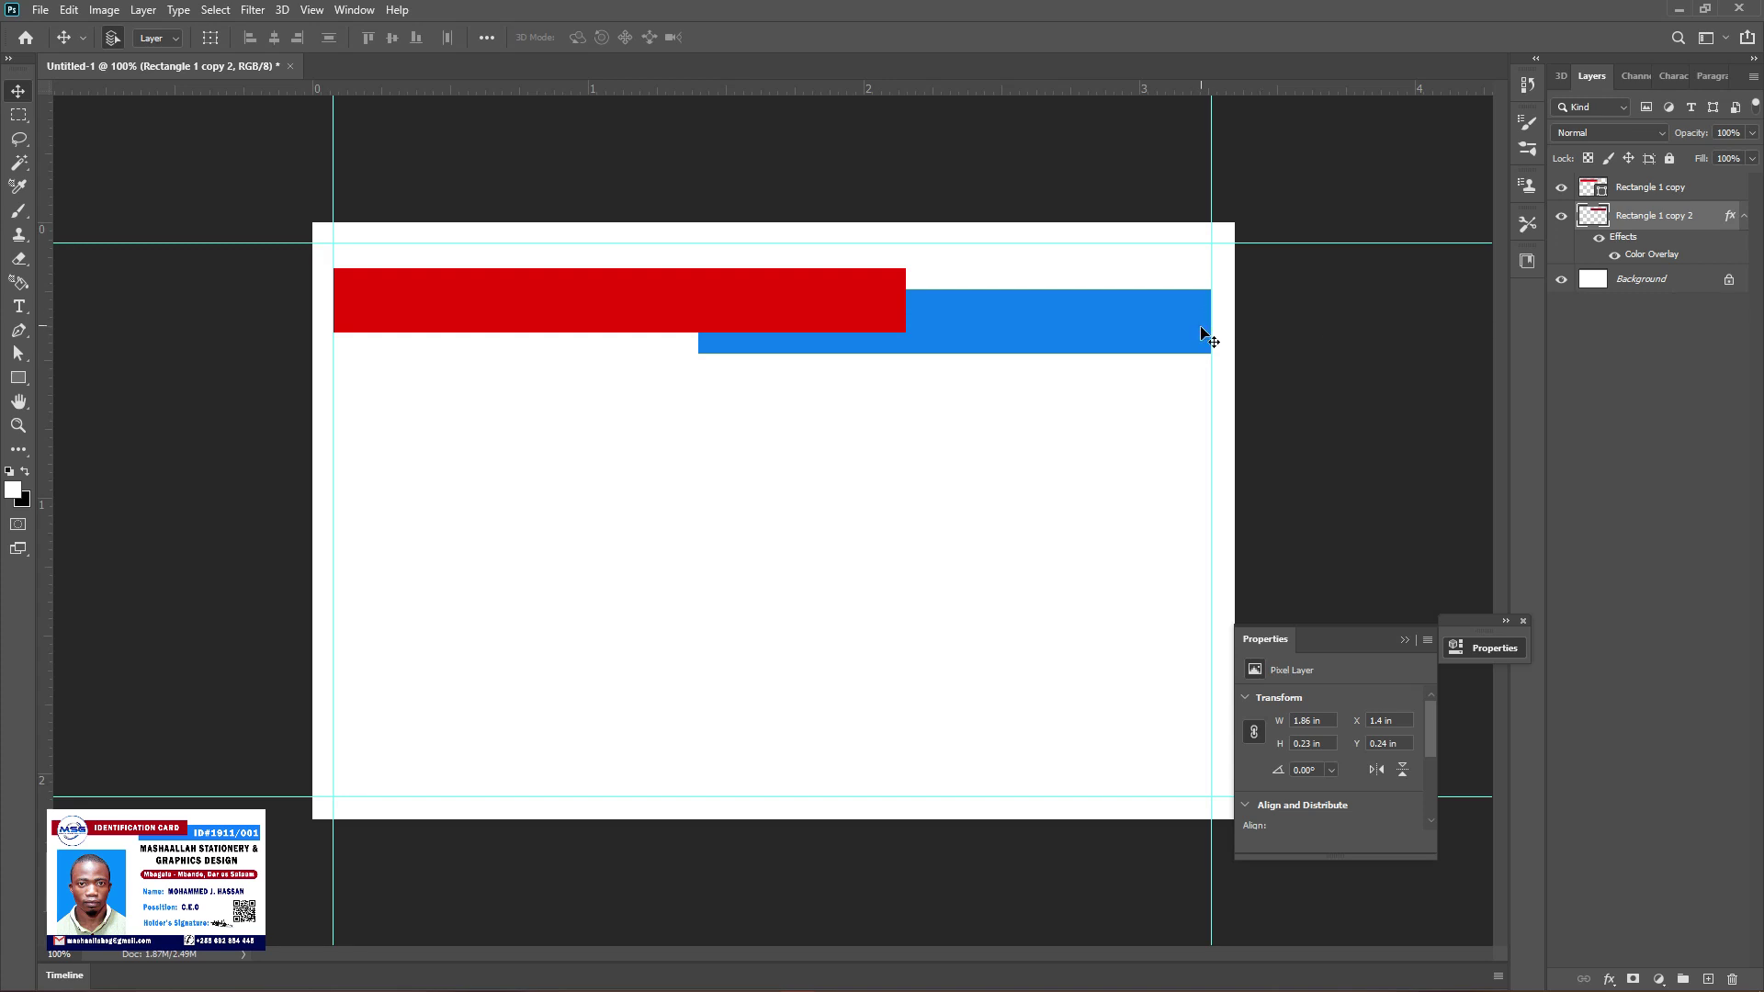
pyautogui.click(591, 311)
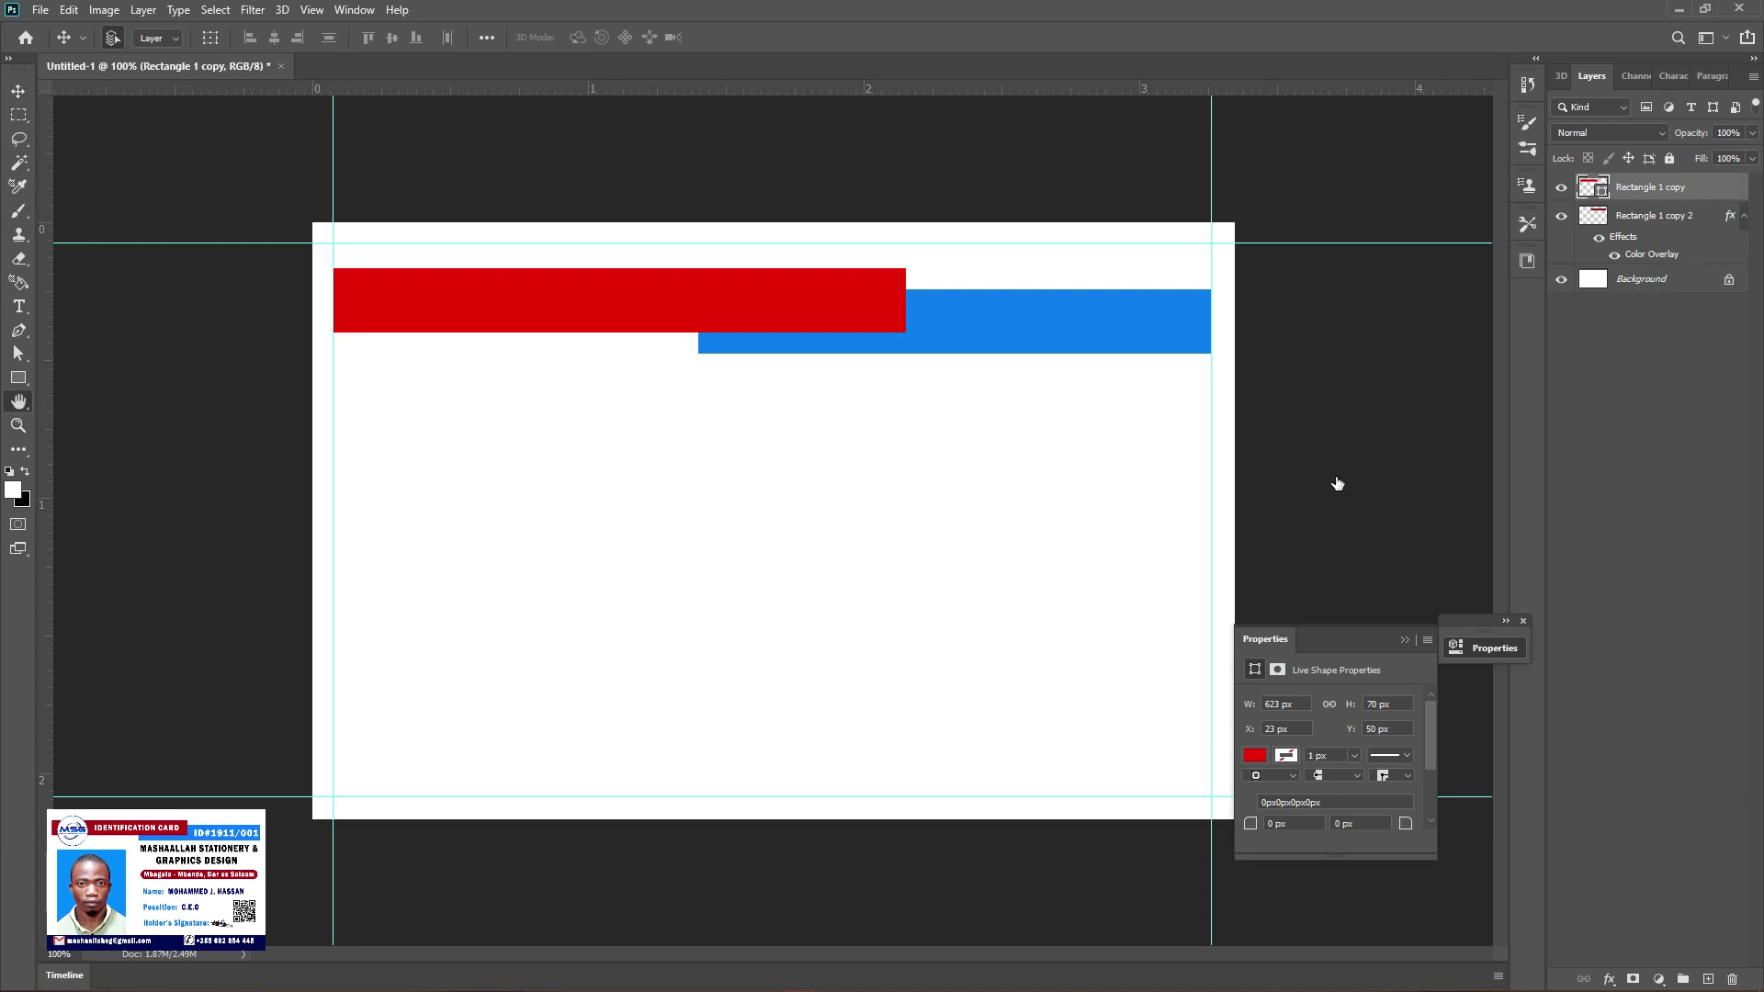
# Apply a deep crimson #b40213 Color Overlay to Rectangle 1 copy
pyautogui.click(1077, 786)
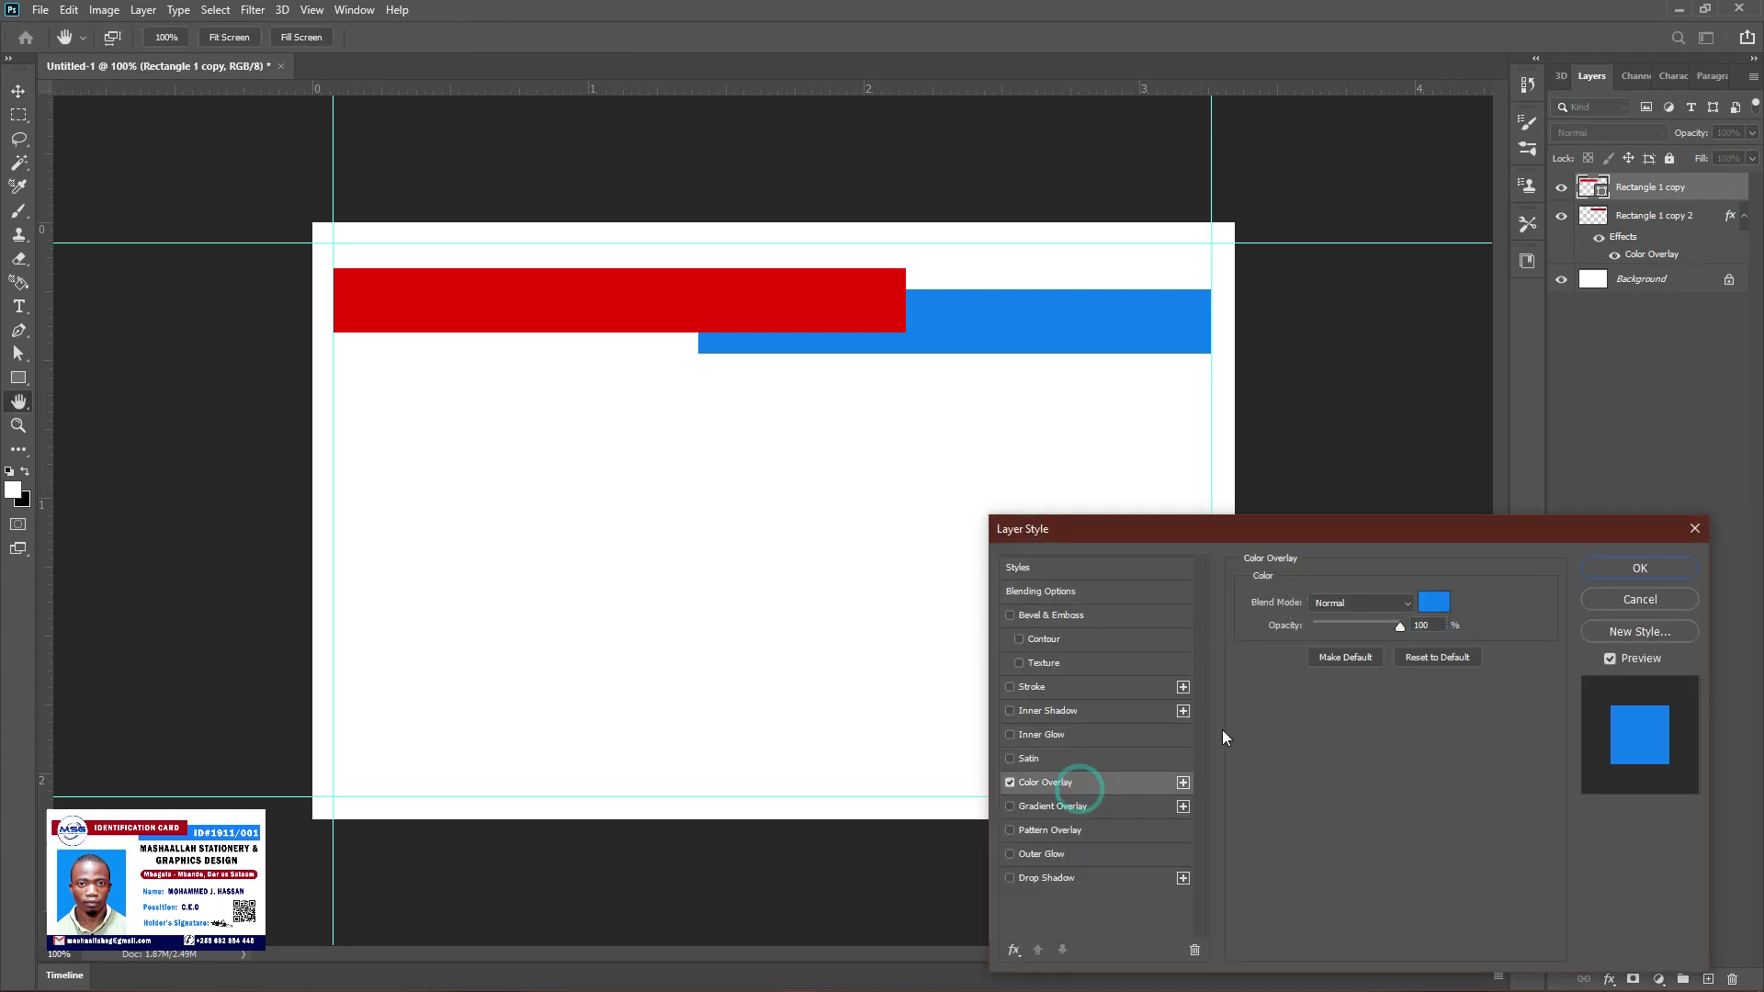
pyautogui.click(1435, 602)
pyautogui.click(952, 680)
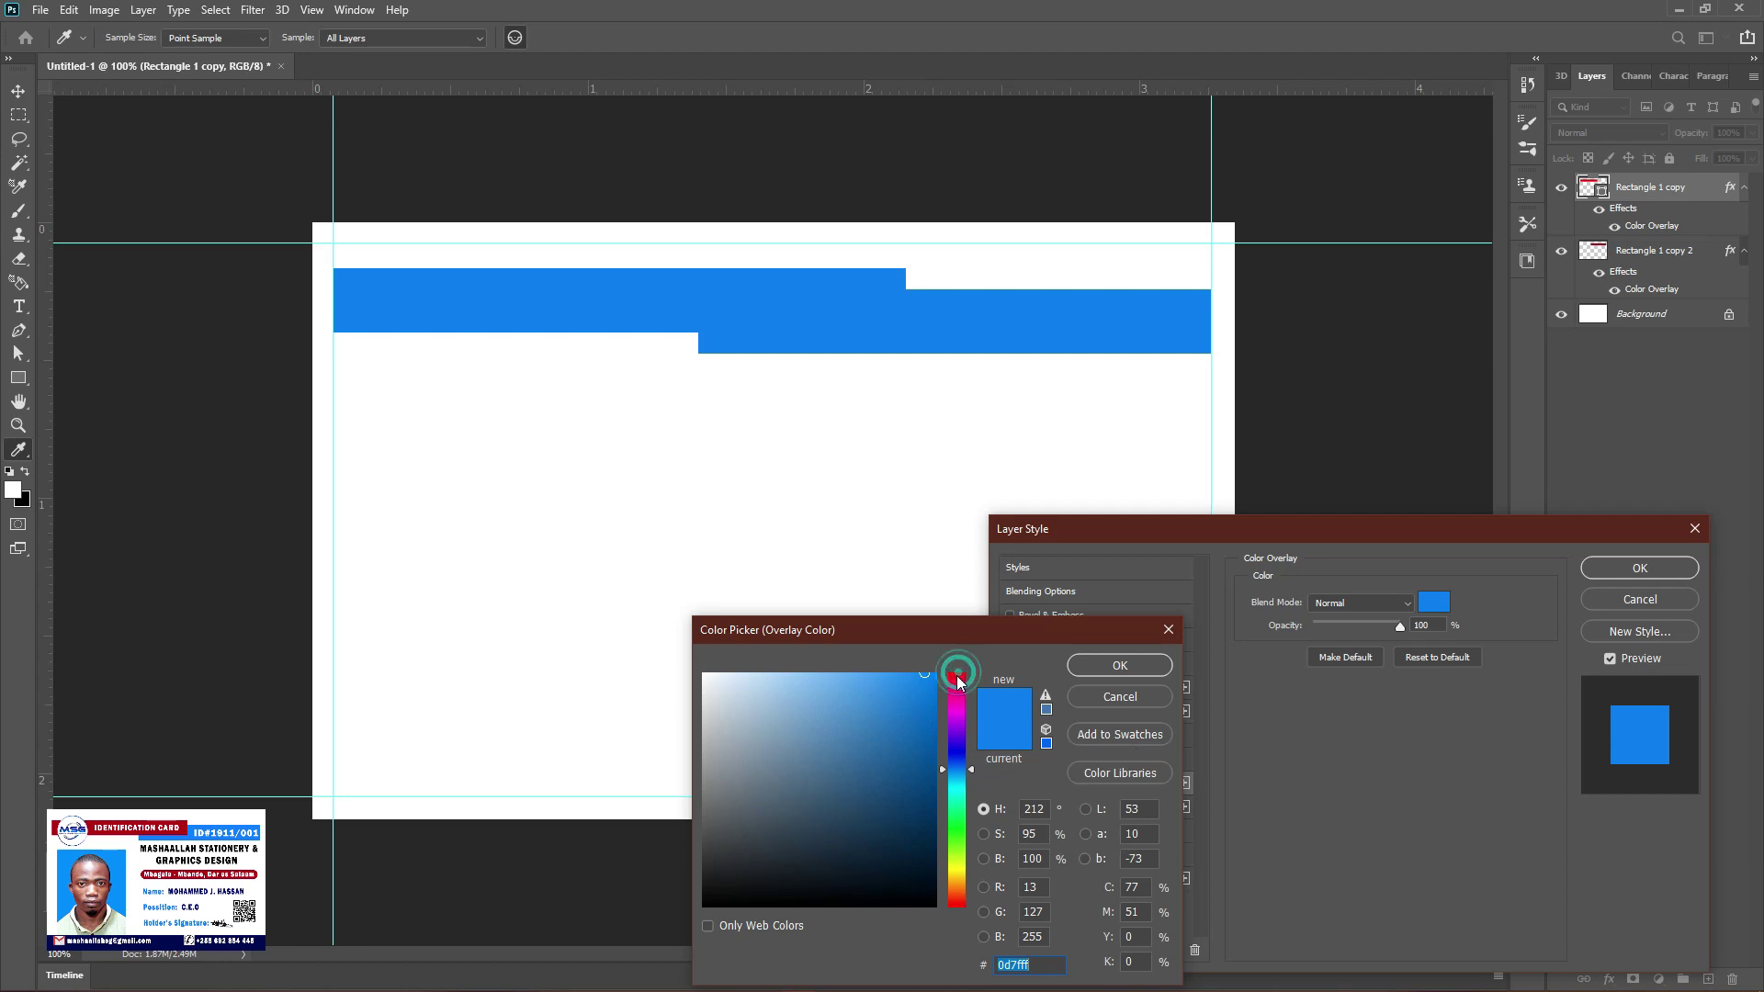
pyautogui.click(932, 796)
pyautogui.moveTo(932, 797); pyautogui.dragTo(933, 739)
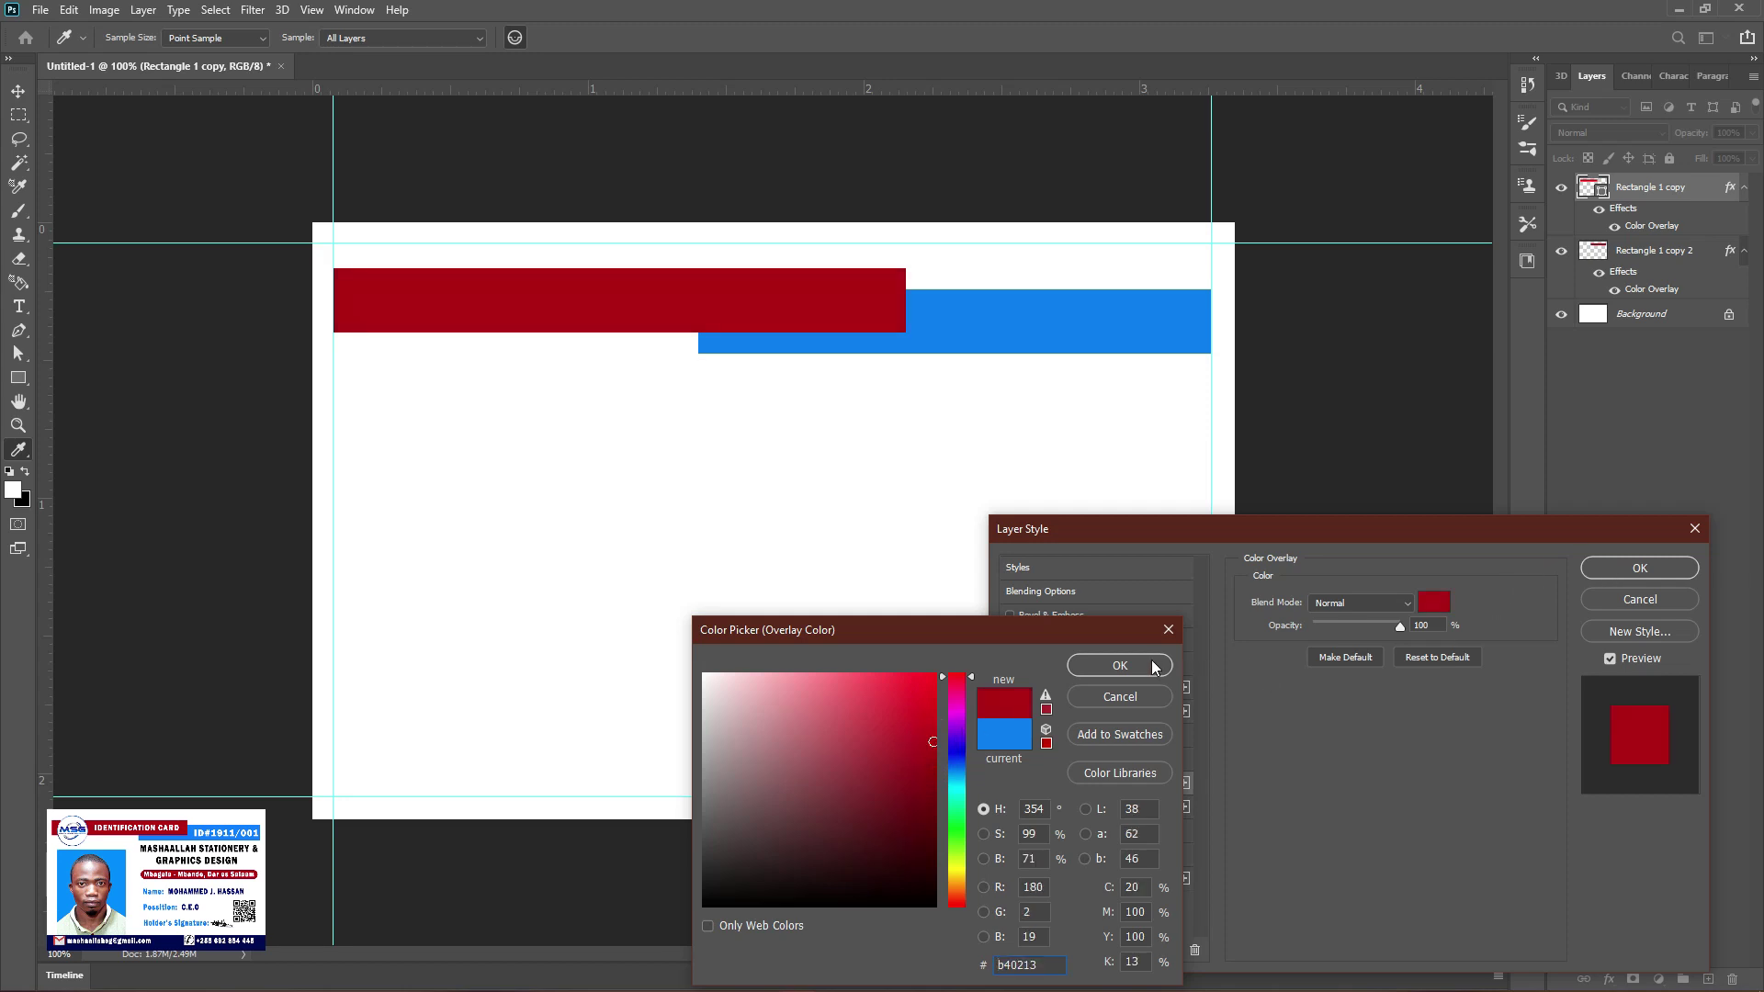
pyautogui.click(1155, 666)
pyautogui.click(1619, 571)
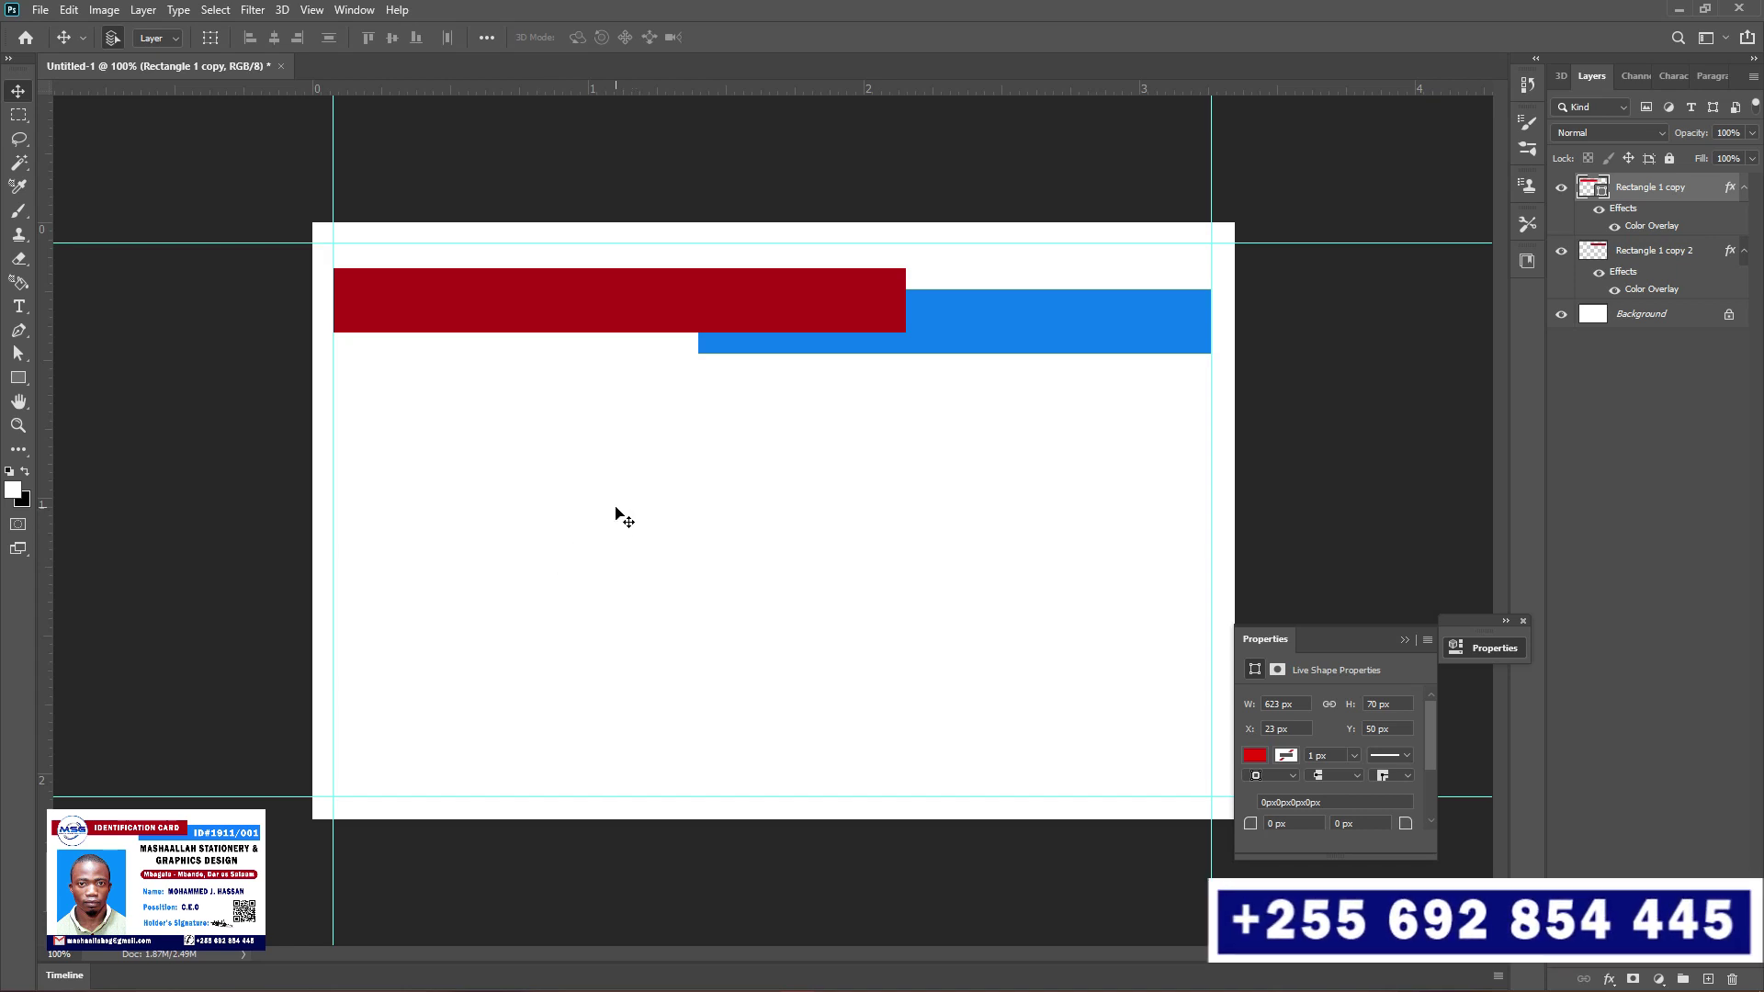
pyautogui.click(19, 306)
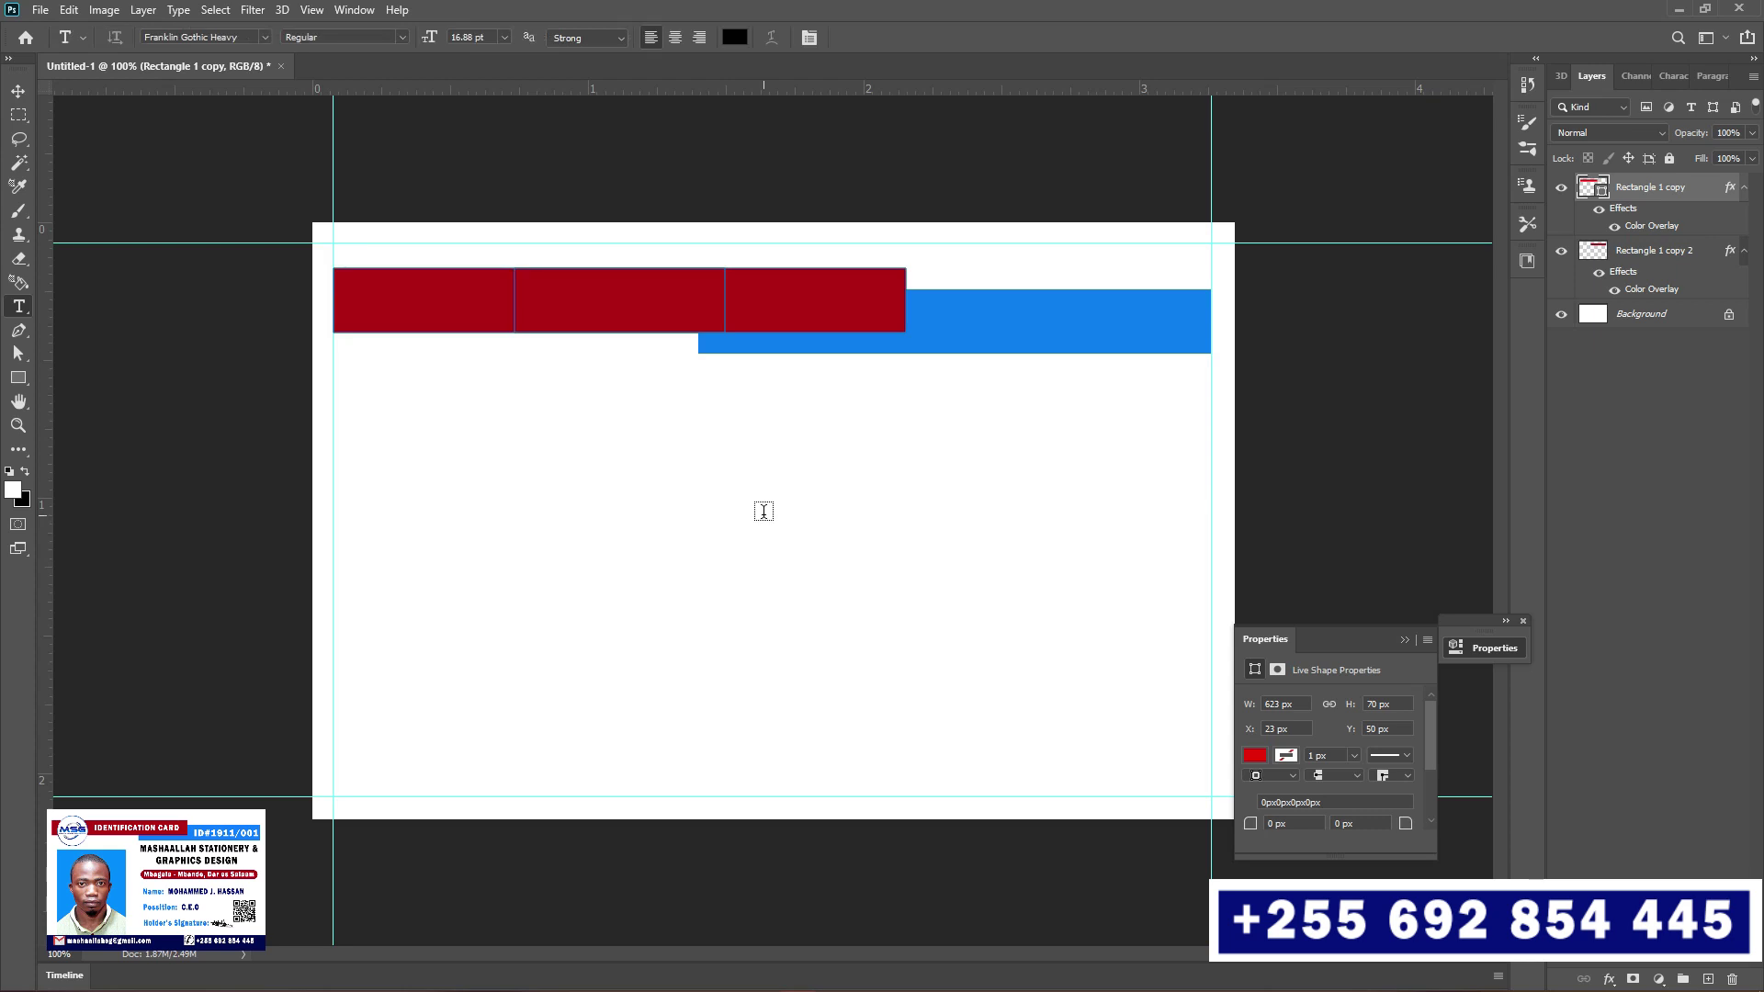
# Add a 6 pt text layer reading 'MASHAALLAH' below the blue stripe
pyautogui.click(744, 491)
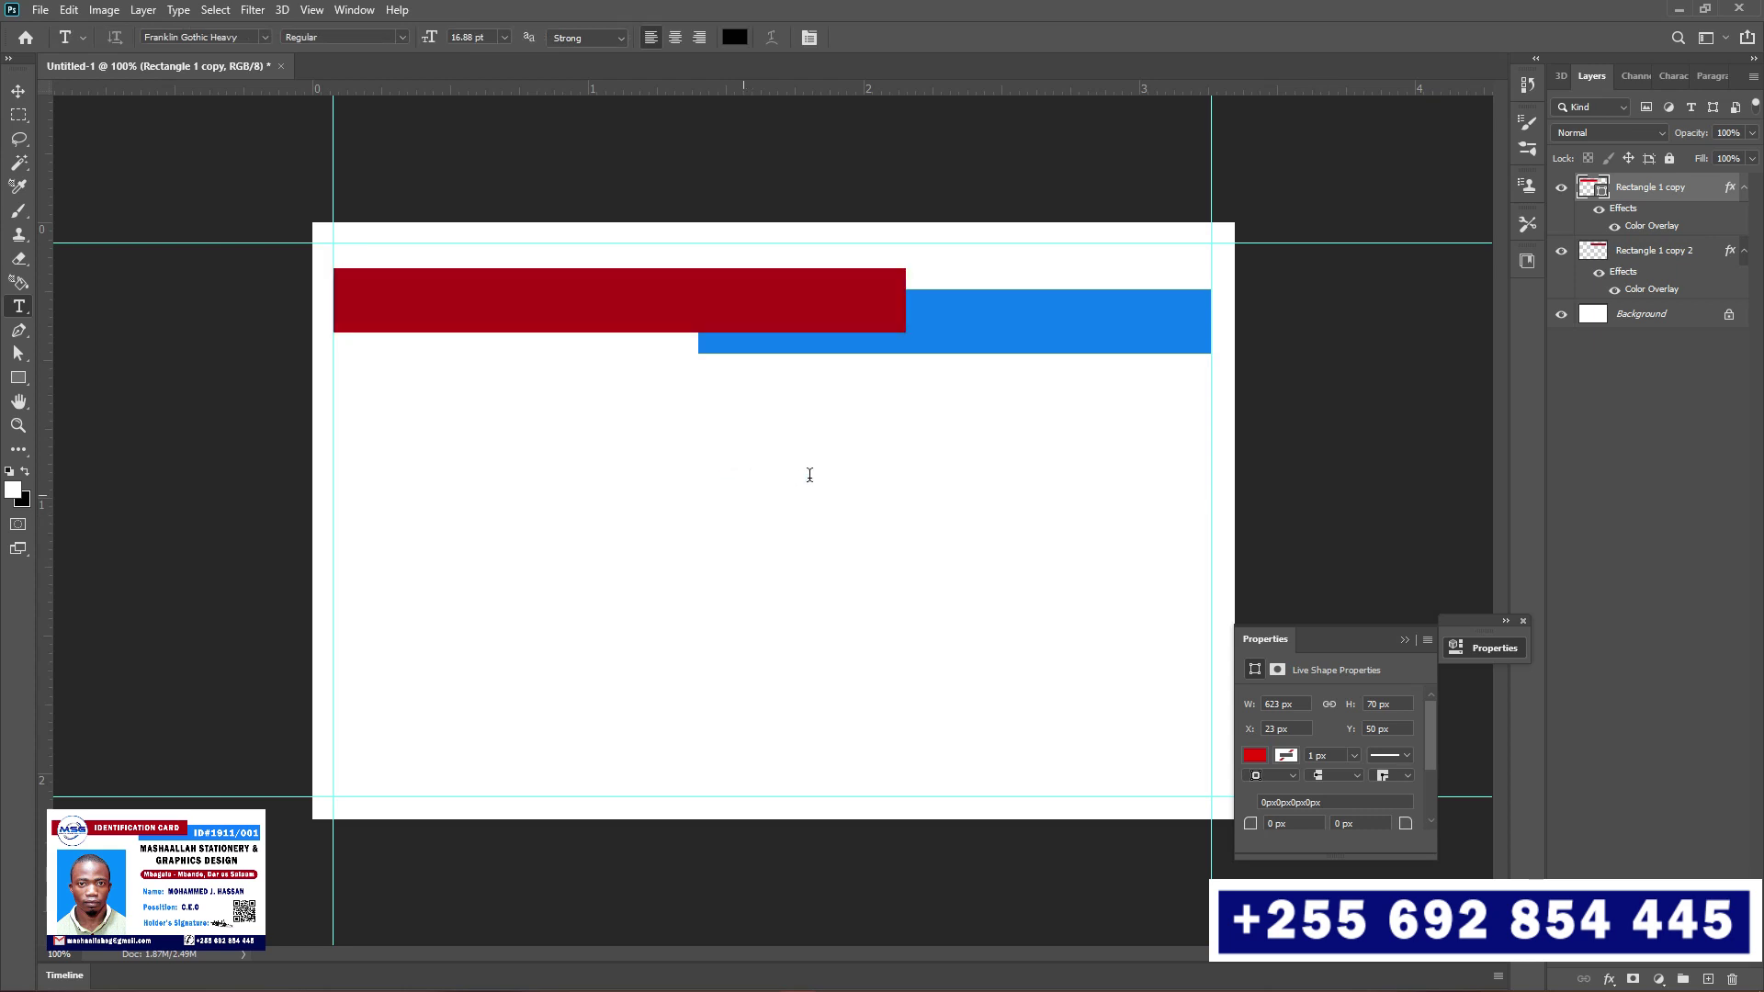
pyautogui.write('LO')
pyautogui.click(503, 37)
pyautogui.click(477, 72)
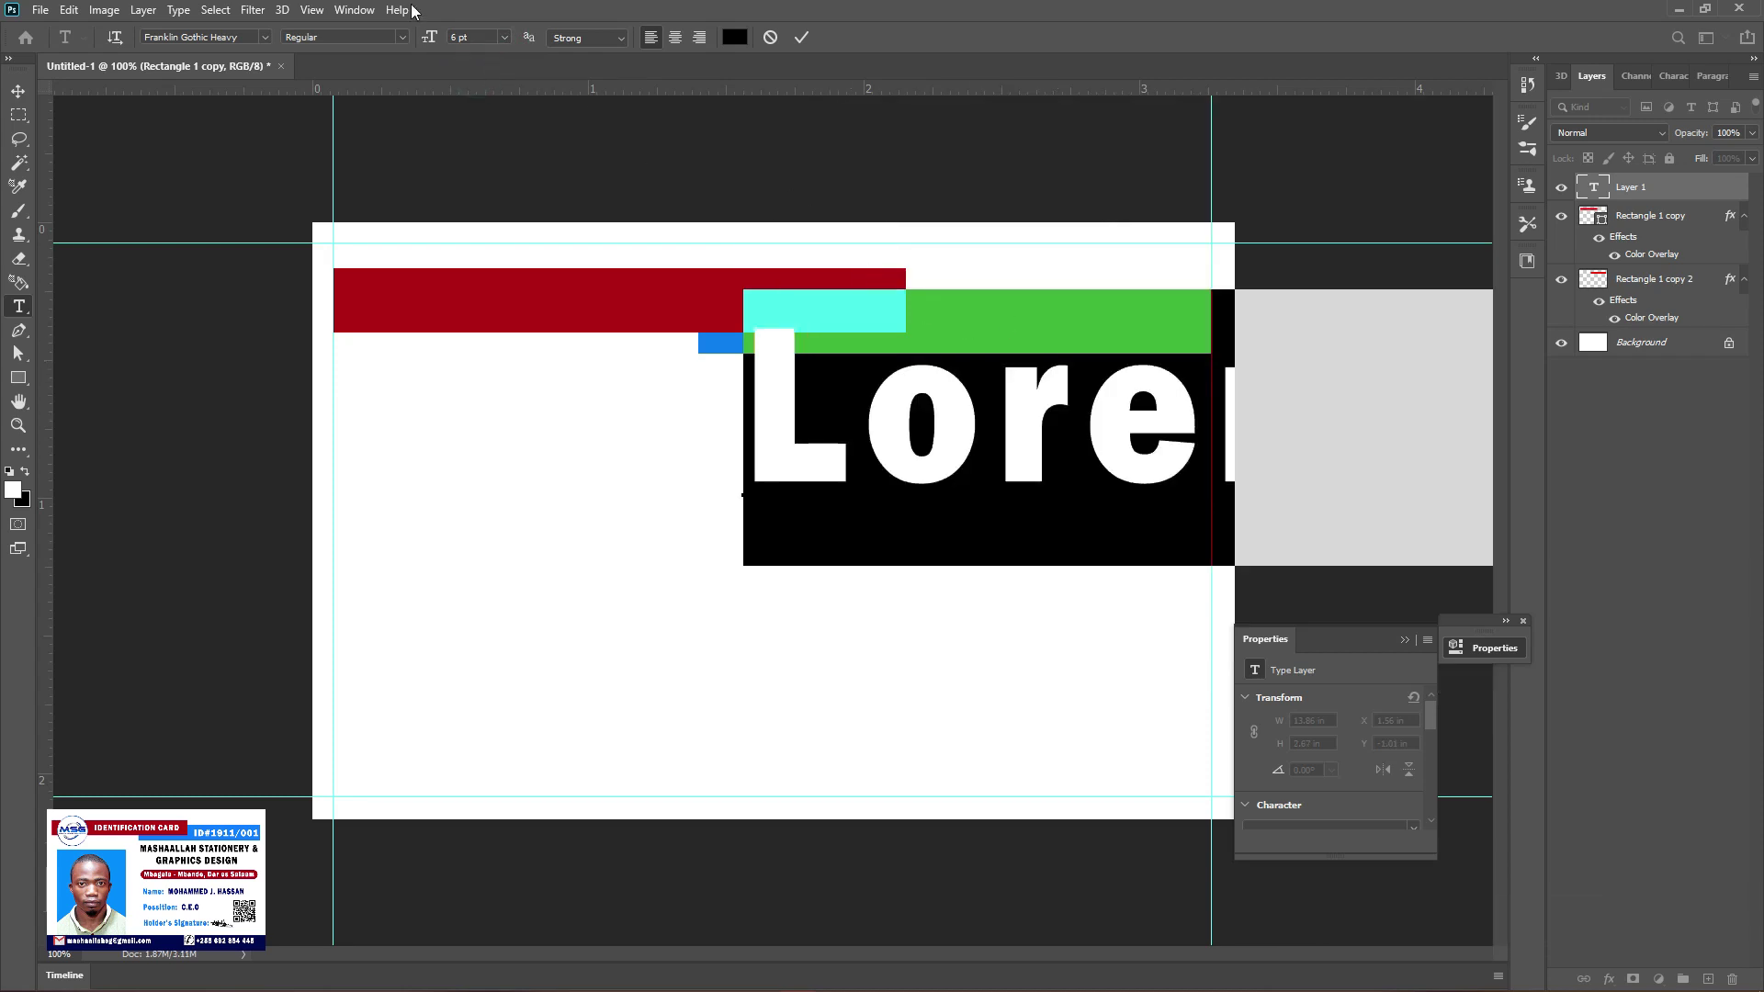
pyautogui.click(1658, 75)
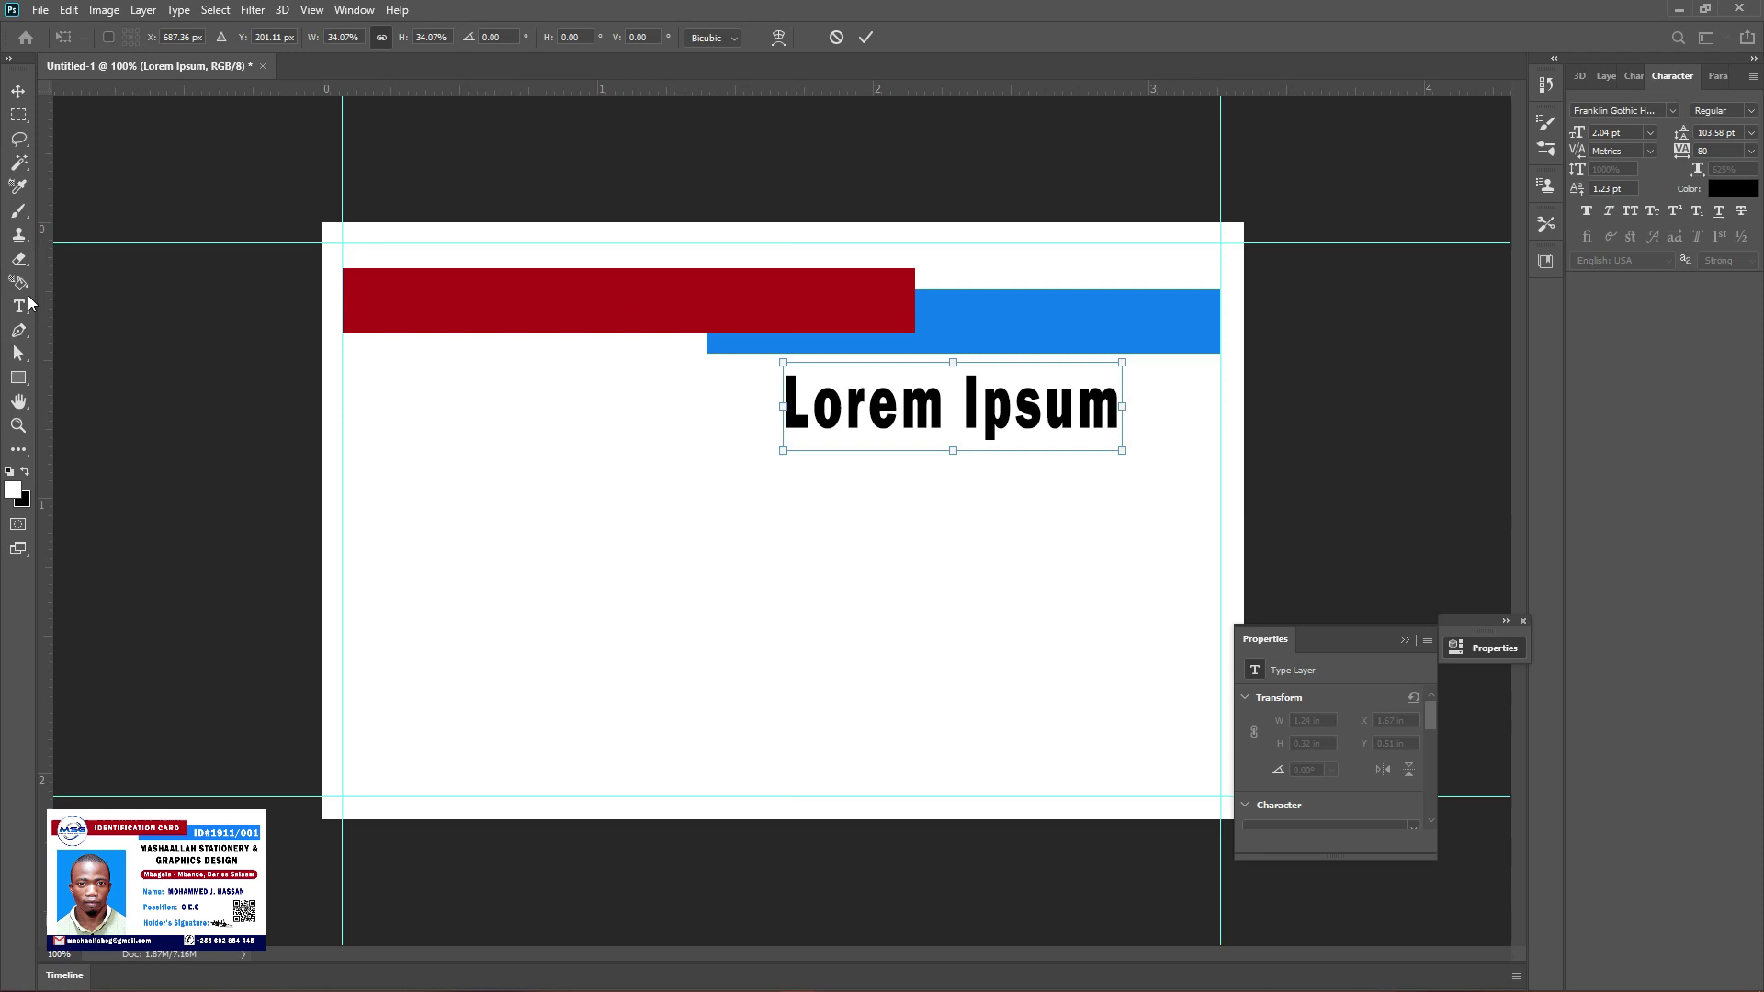
pyautogui.press('Return')
pyautogui.tripleClick(951, 404)
pyautogui.write('MASHAALLAH')
pyautogui.hotkey('ctrl', 'Return')
pyautogui.press('v')
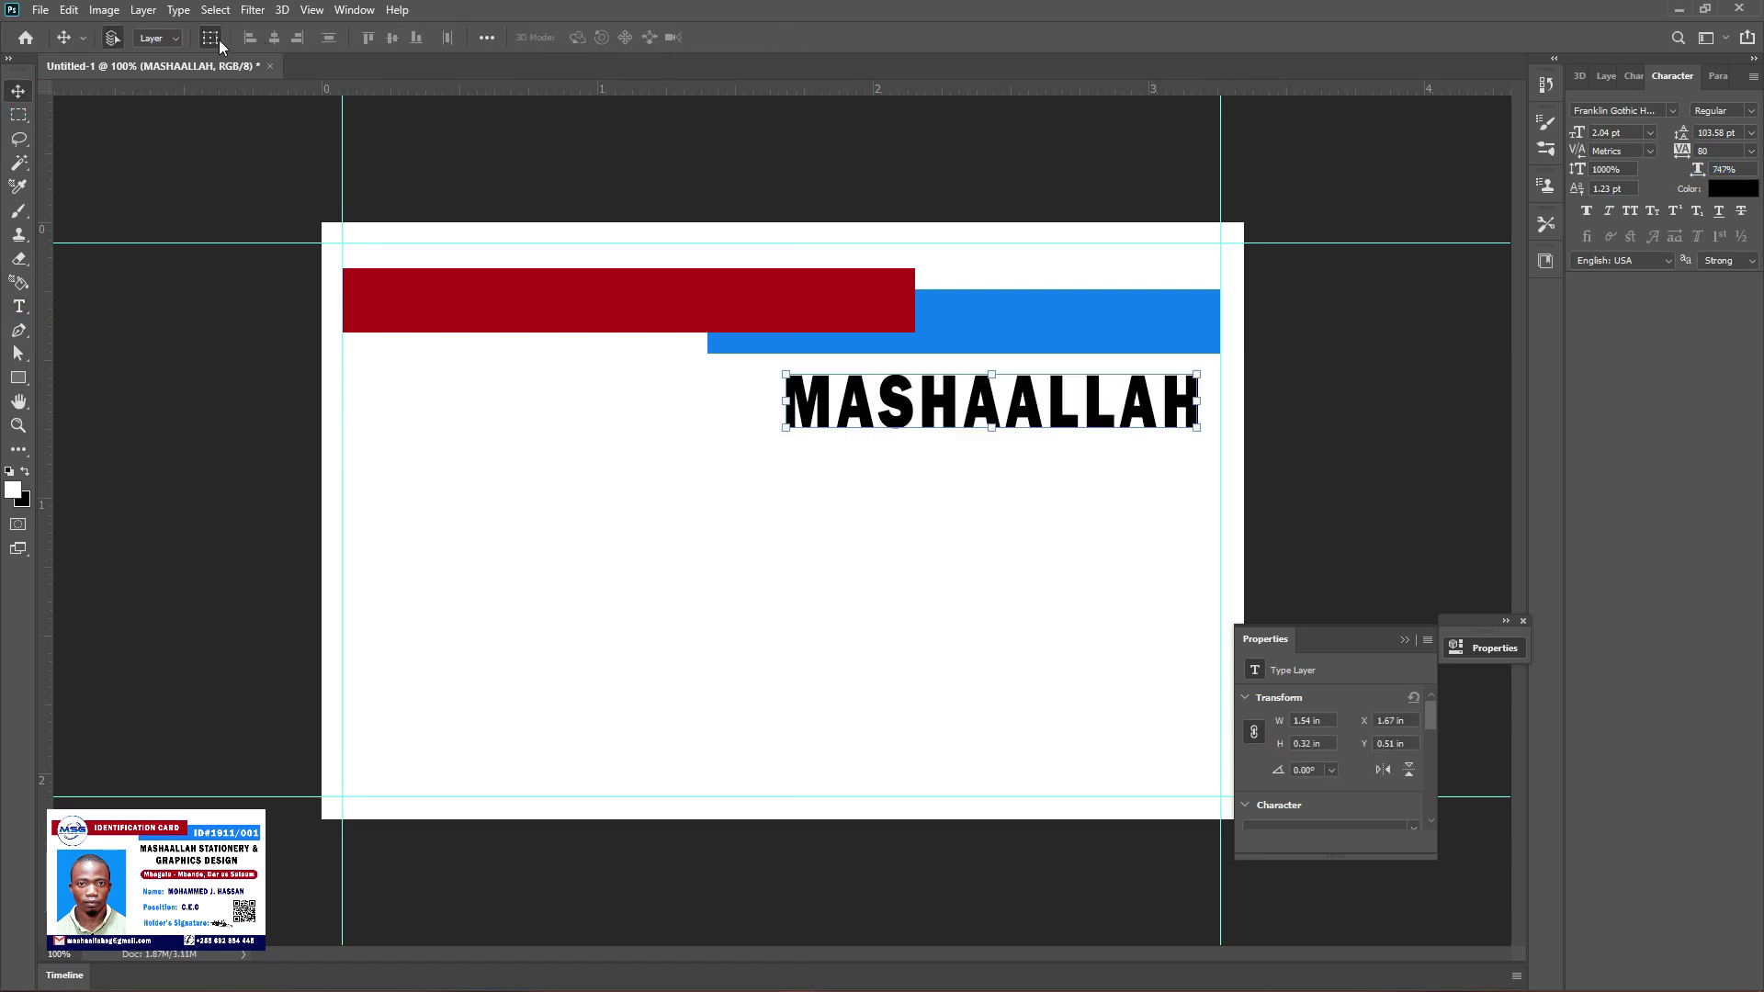
# Extend the heading to 'MASHAALLAH STATIONERY &' and scale it to fit the card
pyautogui.doubleClick(919, 386)
pyautogui.click(1162, 404)
pyautogui.moveTo(1156, 404); pyautogui.dragTo(788, 405)
pyautogui.moveTo(1154, 357); pyautogui.dragTo(1020, 367)
pyautogui.write('STATIONE')
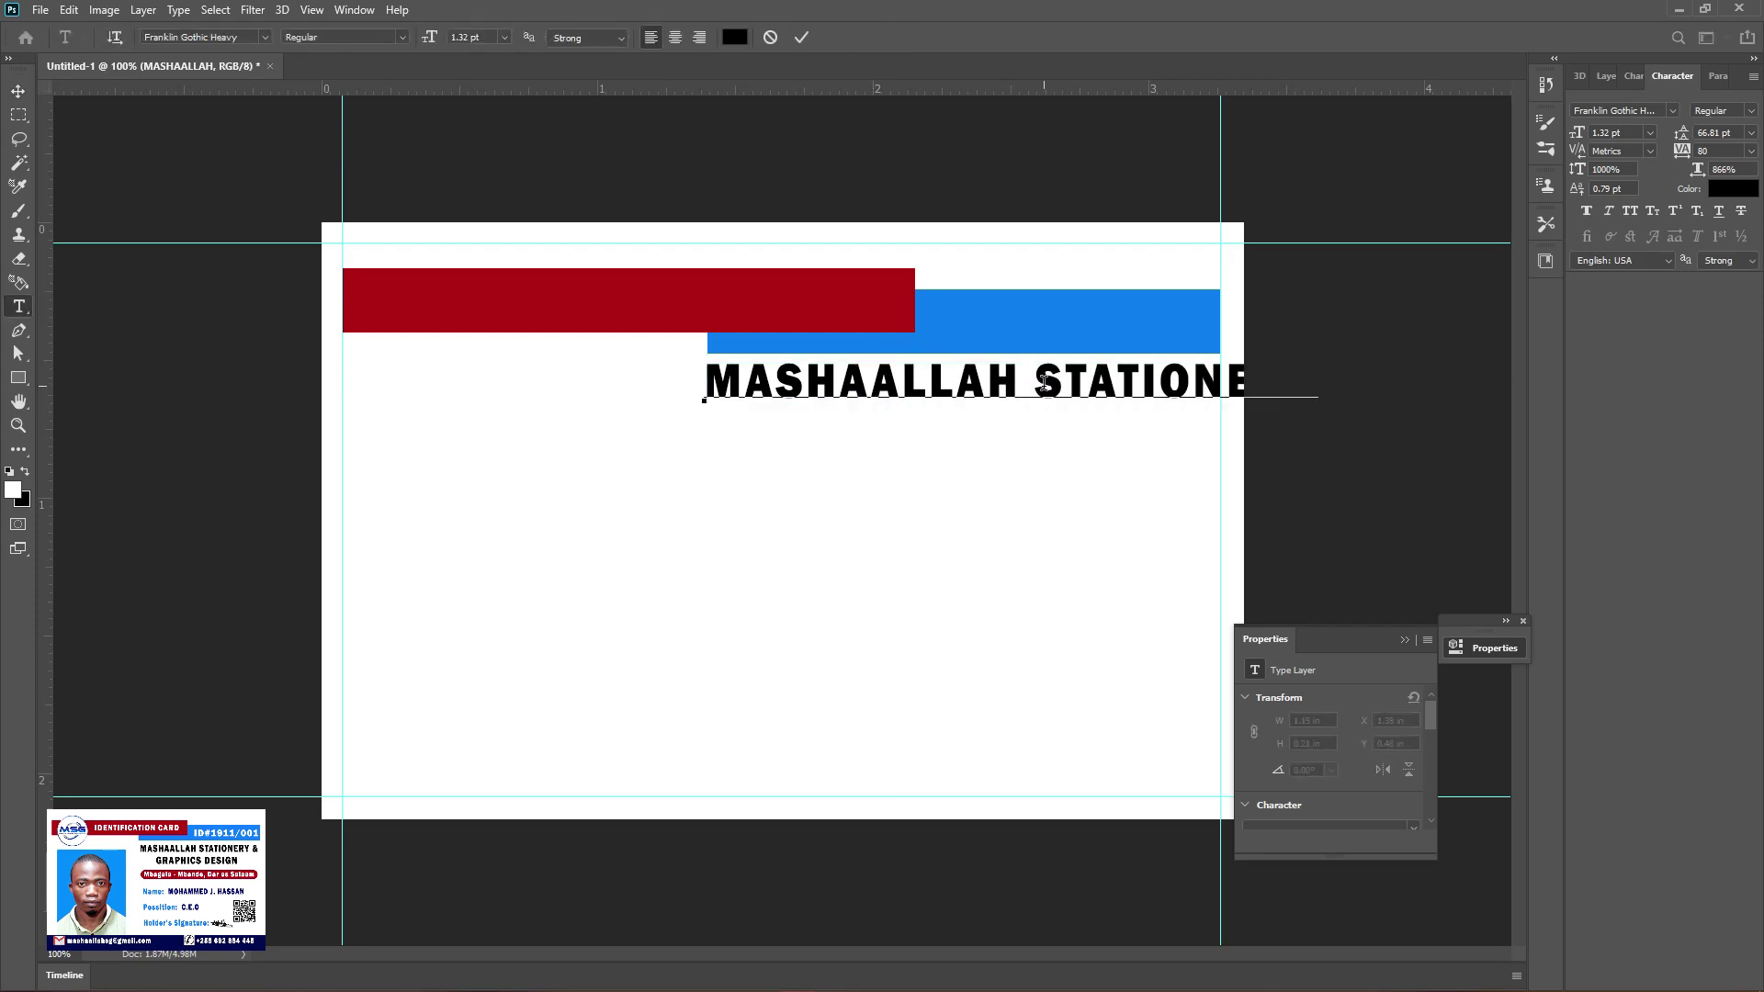
pyautogui.write('RY')
pyautogui.moveTo(1320, 360); pyautogui.dragTo(1198, 355)
pyautogui.press('Return')
pyautogui.write('&')
pyautogui.hotkey('ctrl', 't')
pyautogui.press('Return')
# Duplicate the heading one line lower and change it to centred 'GRAPHICS DESIGN'
pyautogui.press('v')
pyautogui.moveTo(1002, 382); pyautogui.dragTo(1004, 427)
pyautogui.doubleClick(1206, 448)
pyautogui.write('GRAPHICS DESIGN')
pyautogui.hotkey('ctrl', 'a')
pyautogui.hotkey('ctrl', 'shift', 'c')
pyautogui.hotkey('ctrl', 'Return')
pyautogui.press('v')
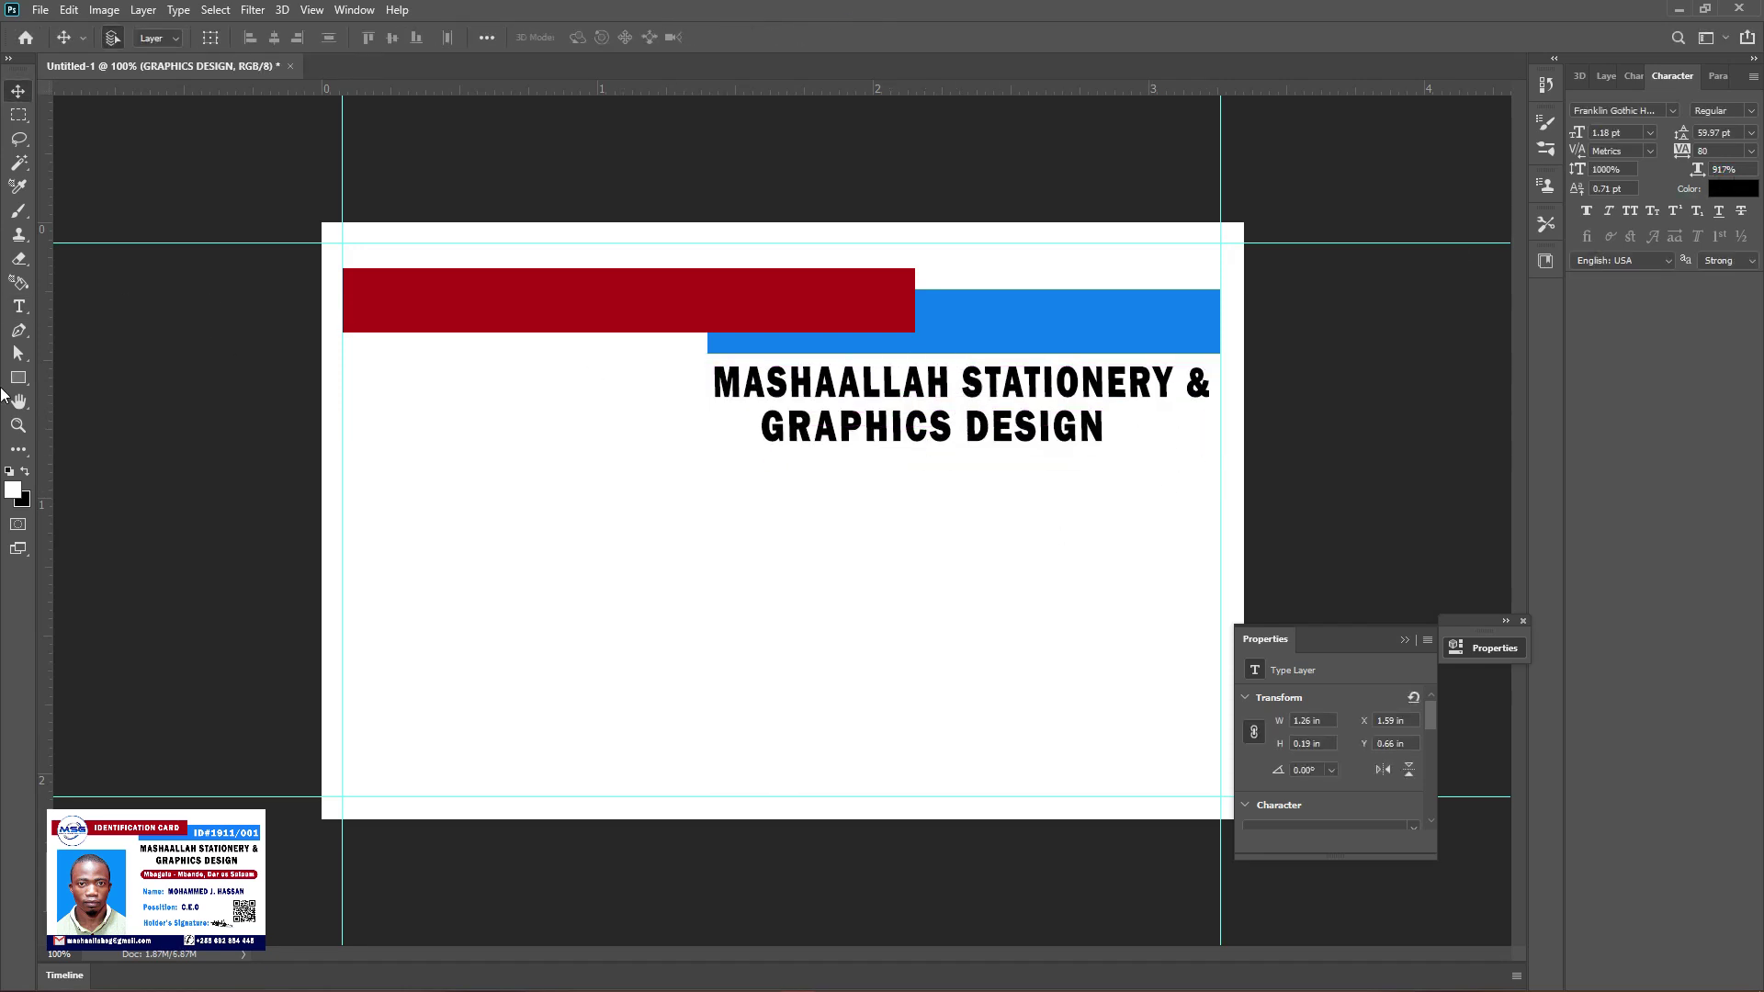
pyautogui.rightClick(18, 378)
pyautogui.click(84, 395)
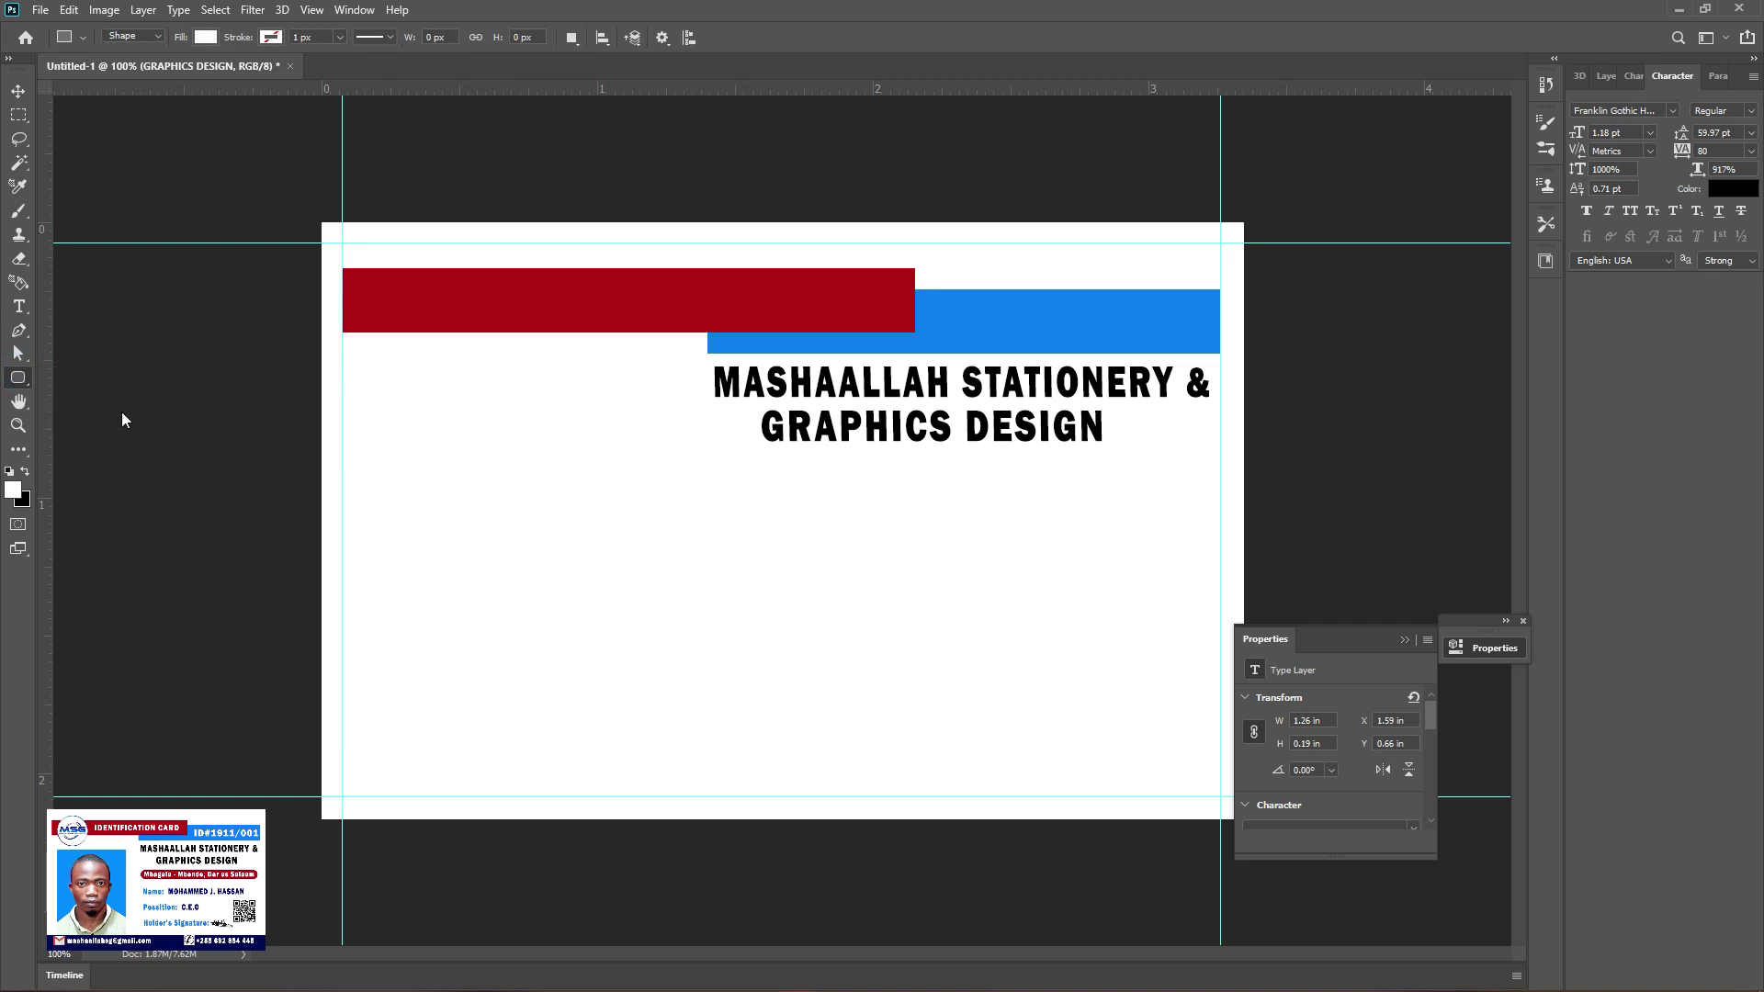
# Draw a 537 × 42 px rounded rectangle bar with 21 px corners beneath the heading
pyautogui.rightClick(28, 376)
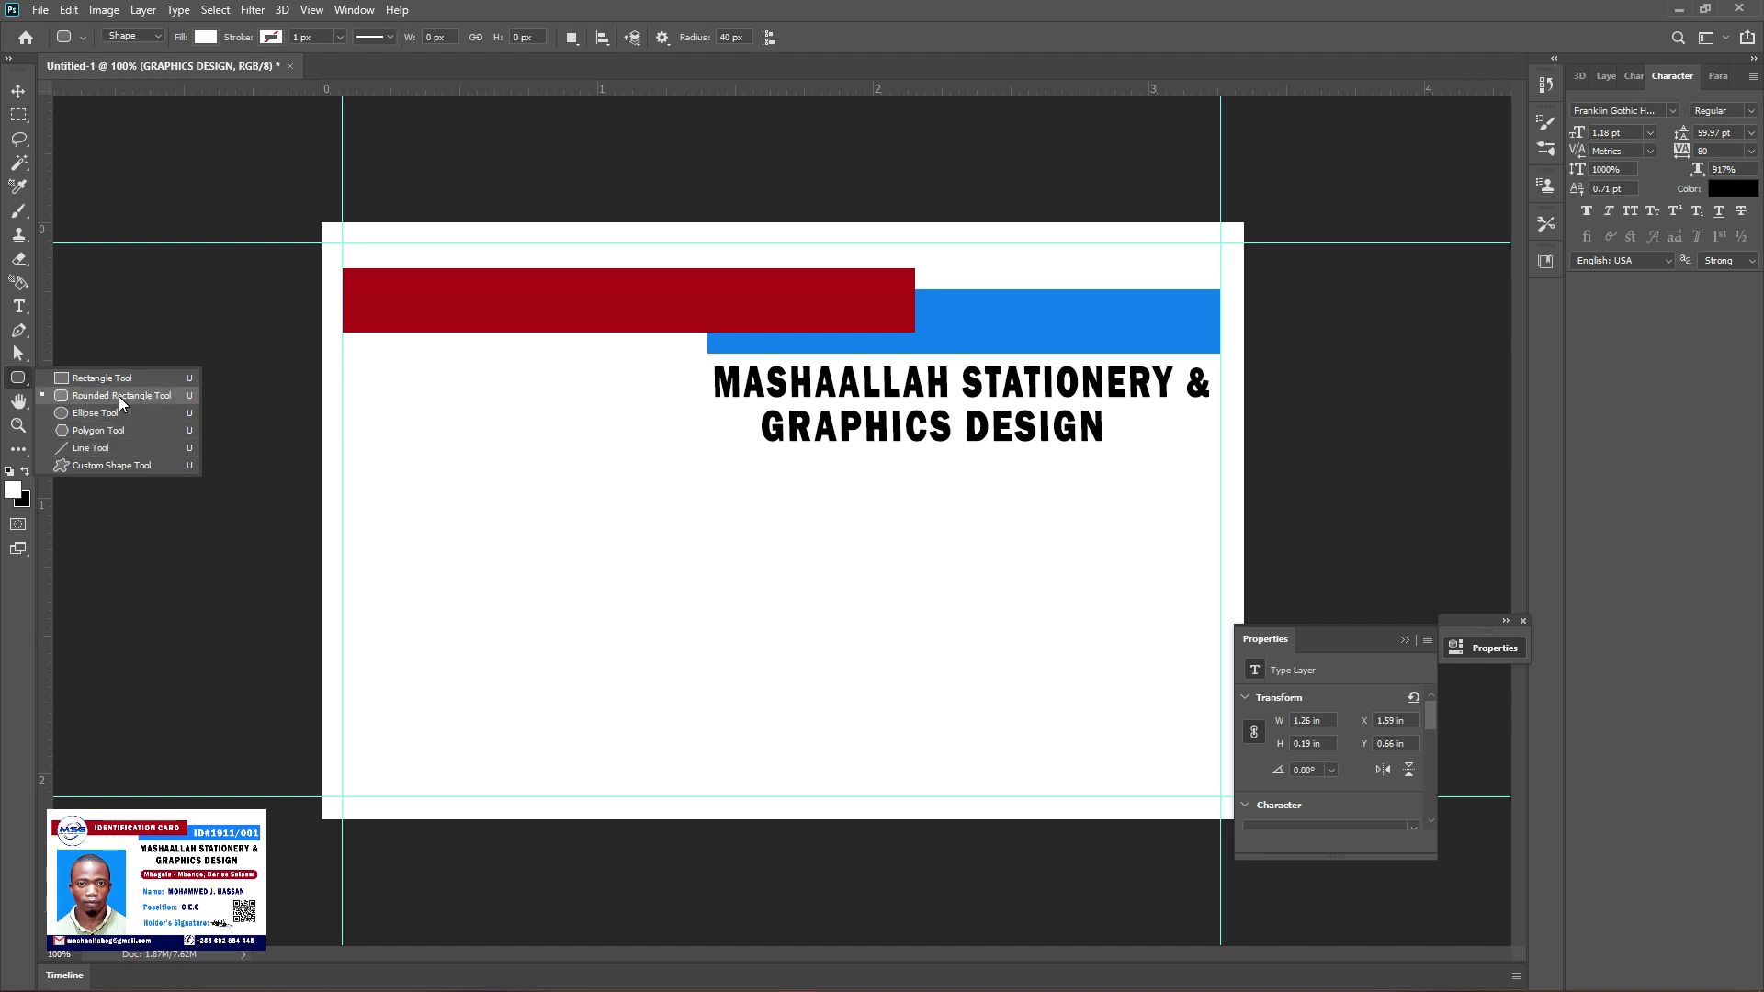
pyautogui.click(119, 395)
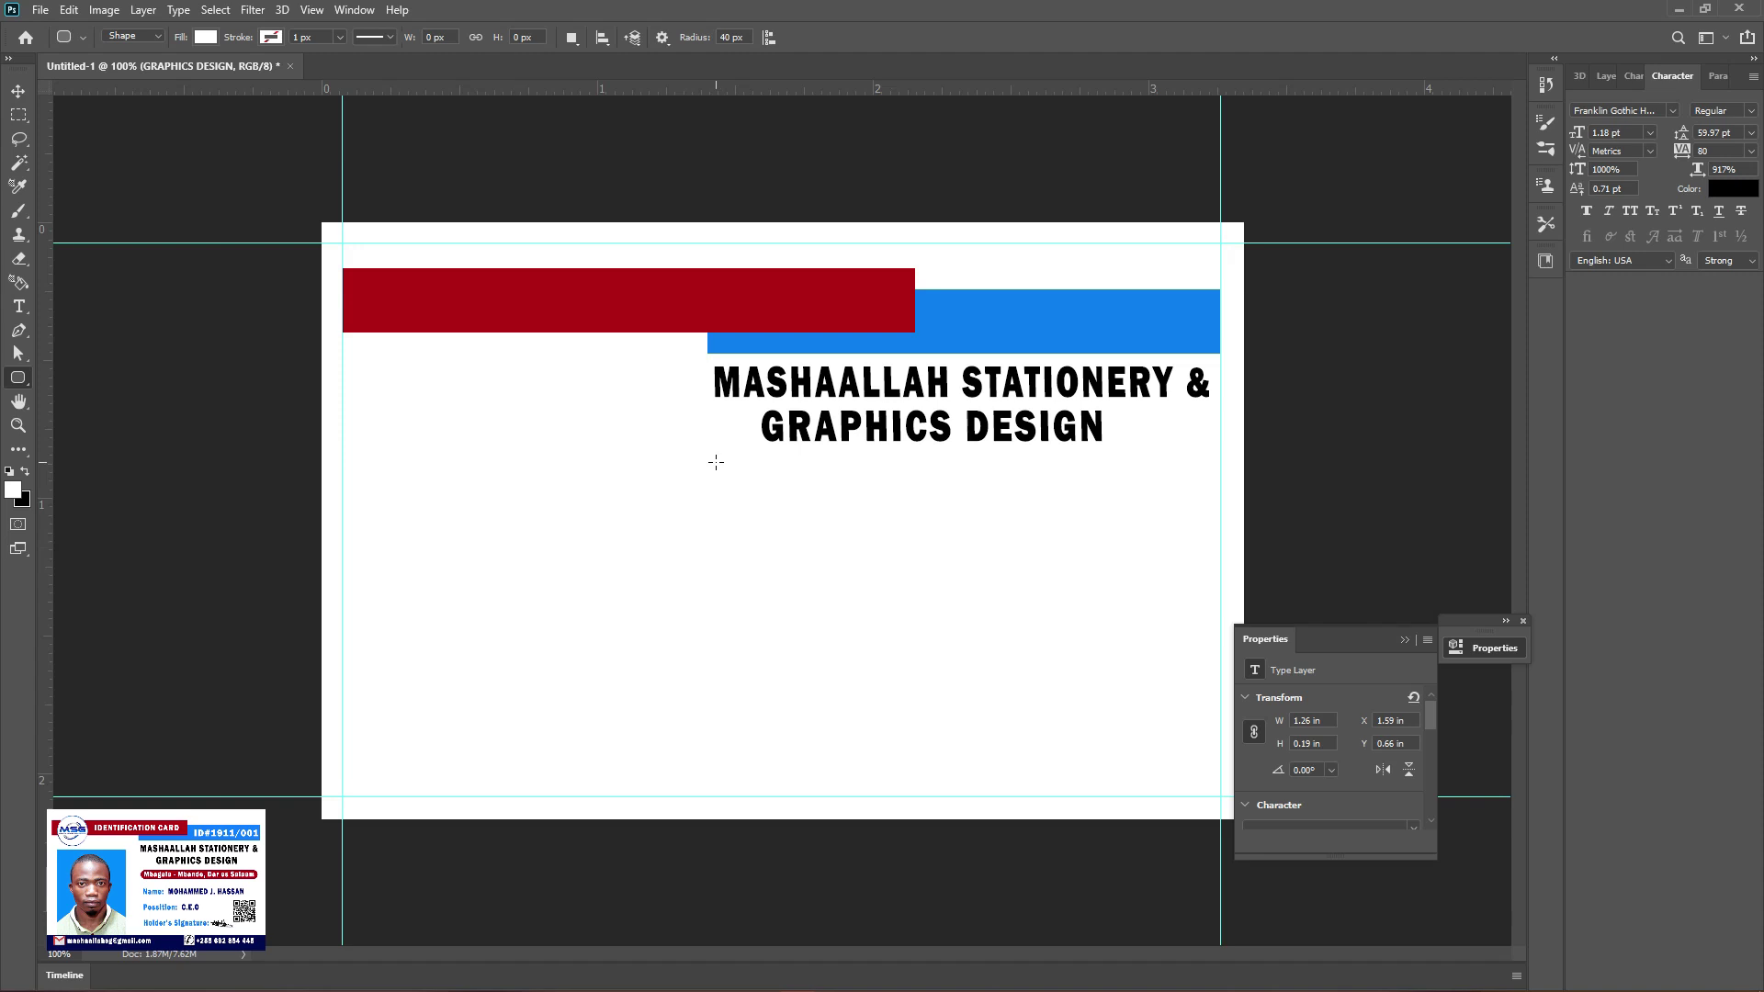
pyautogui.moveTo(722, 457); pyautogui.dragTo(1209, 496)
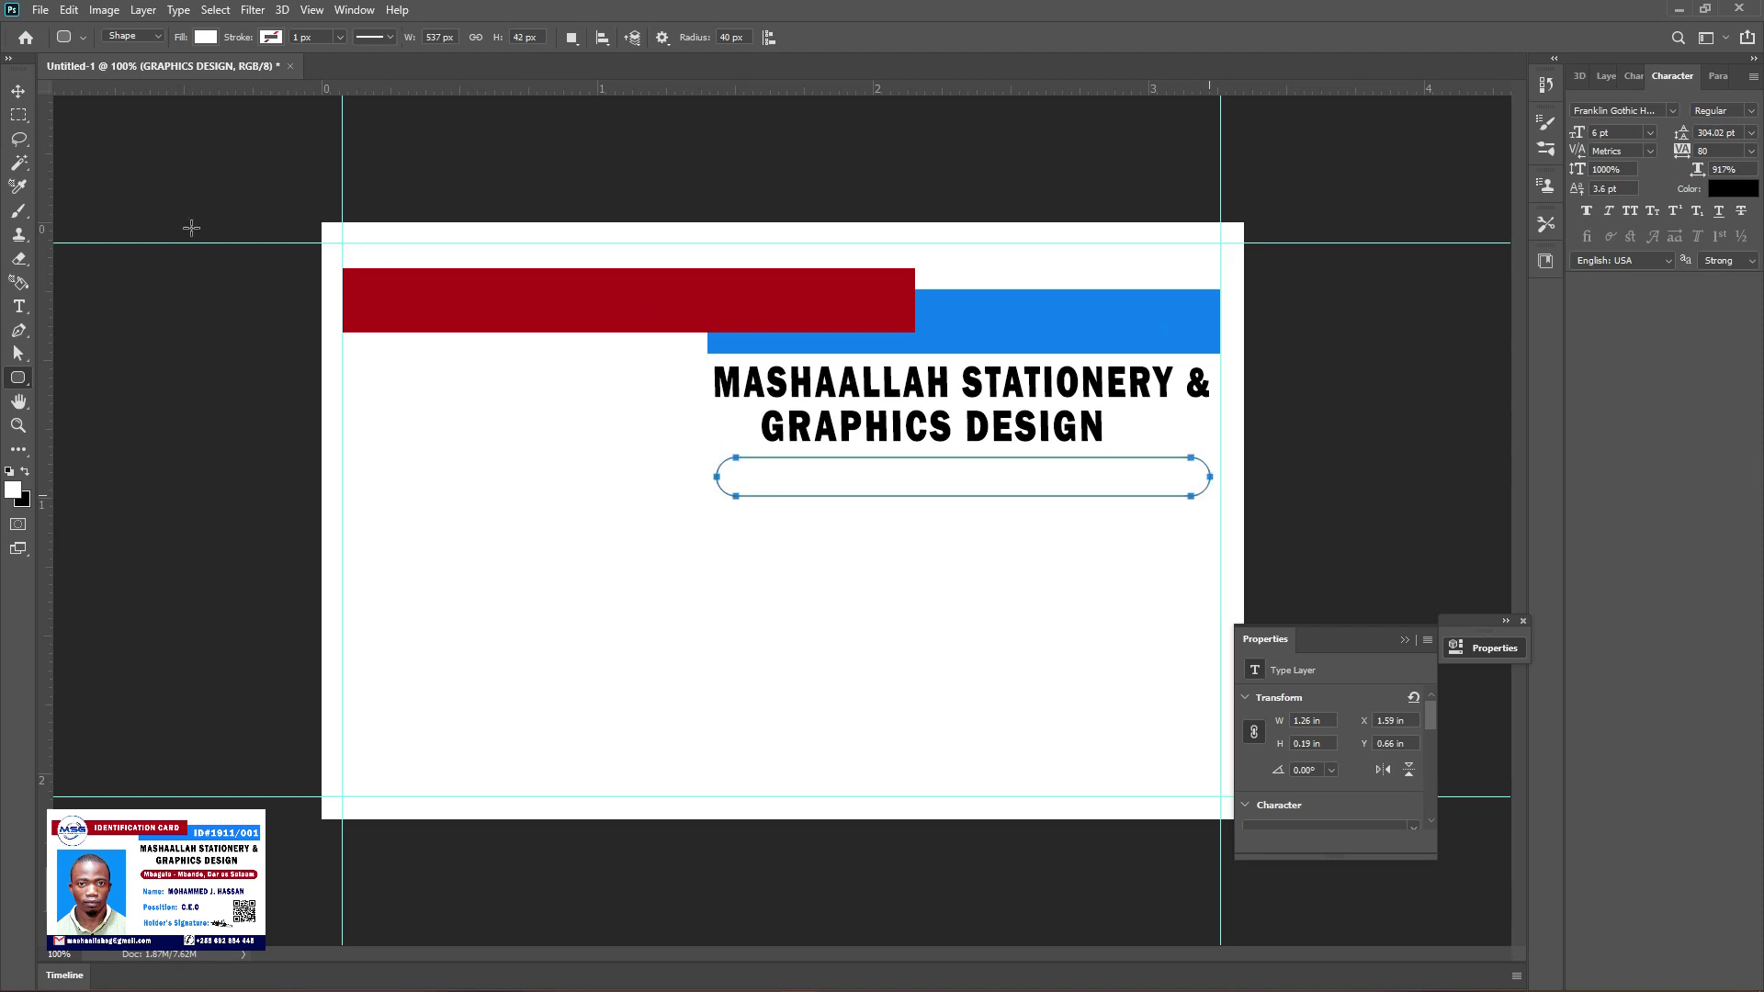
pyautogui.press('v')
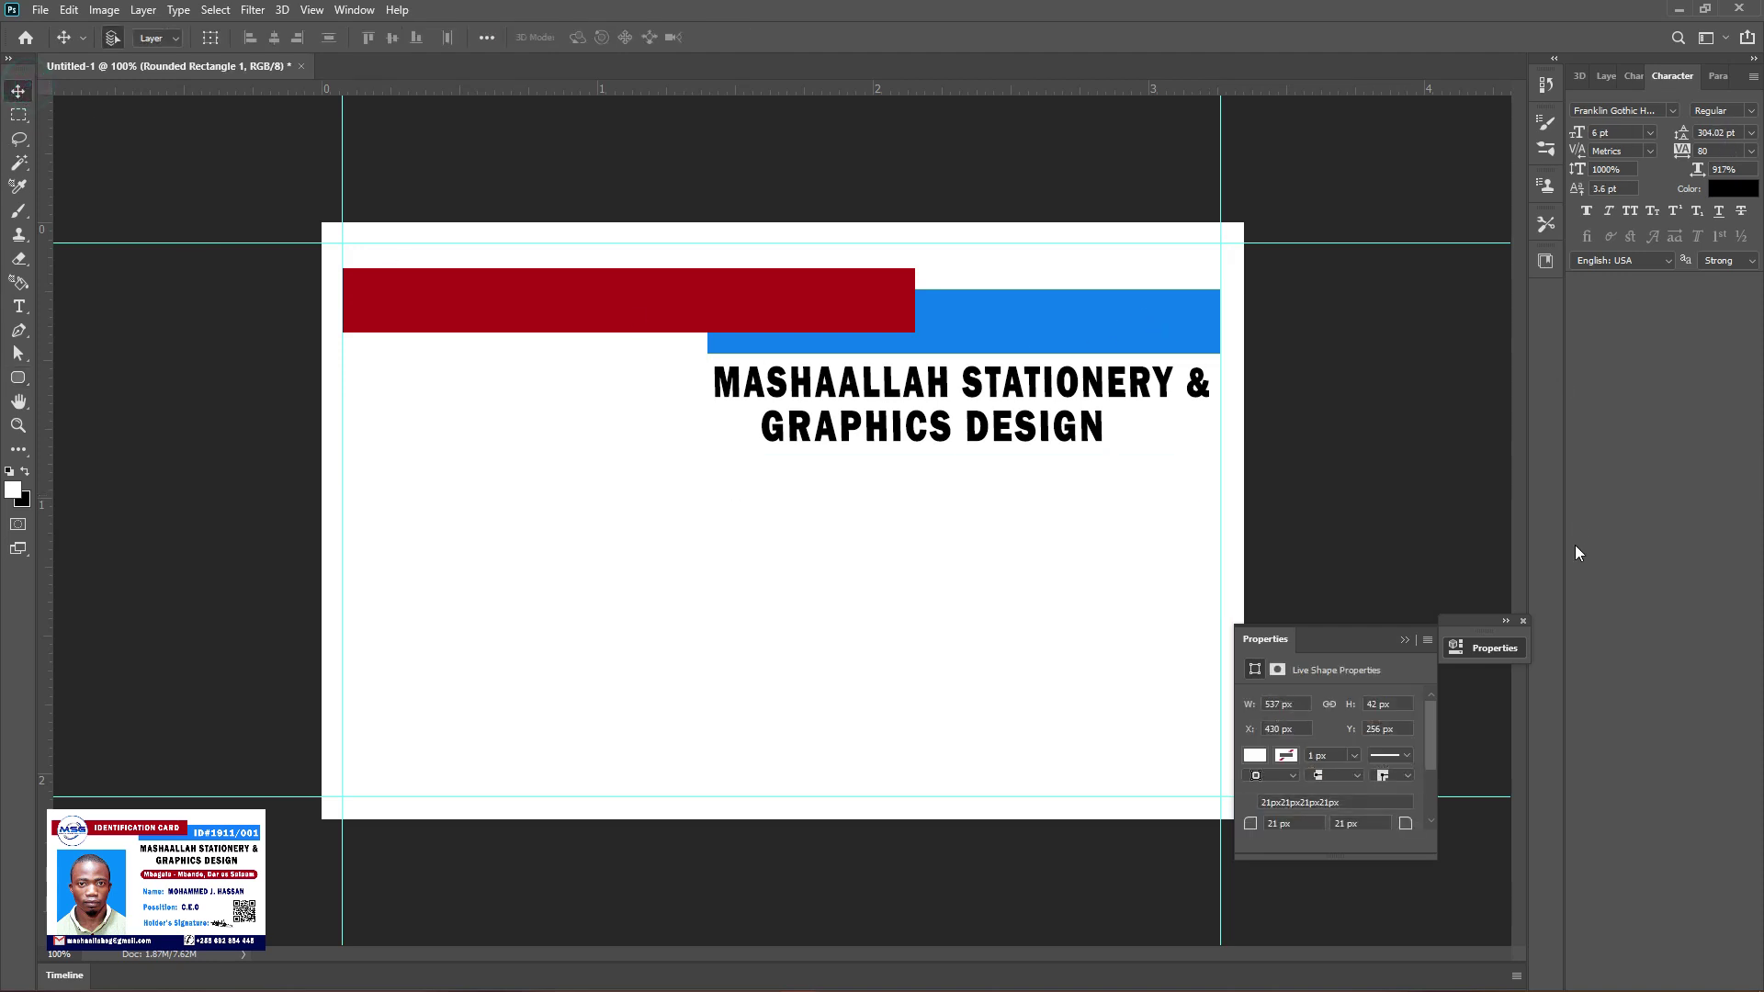
pyautogui.click(1607, 79)
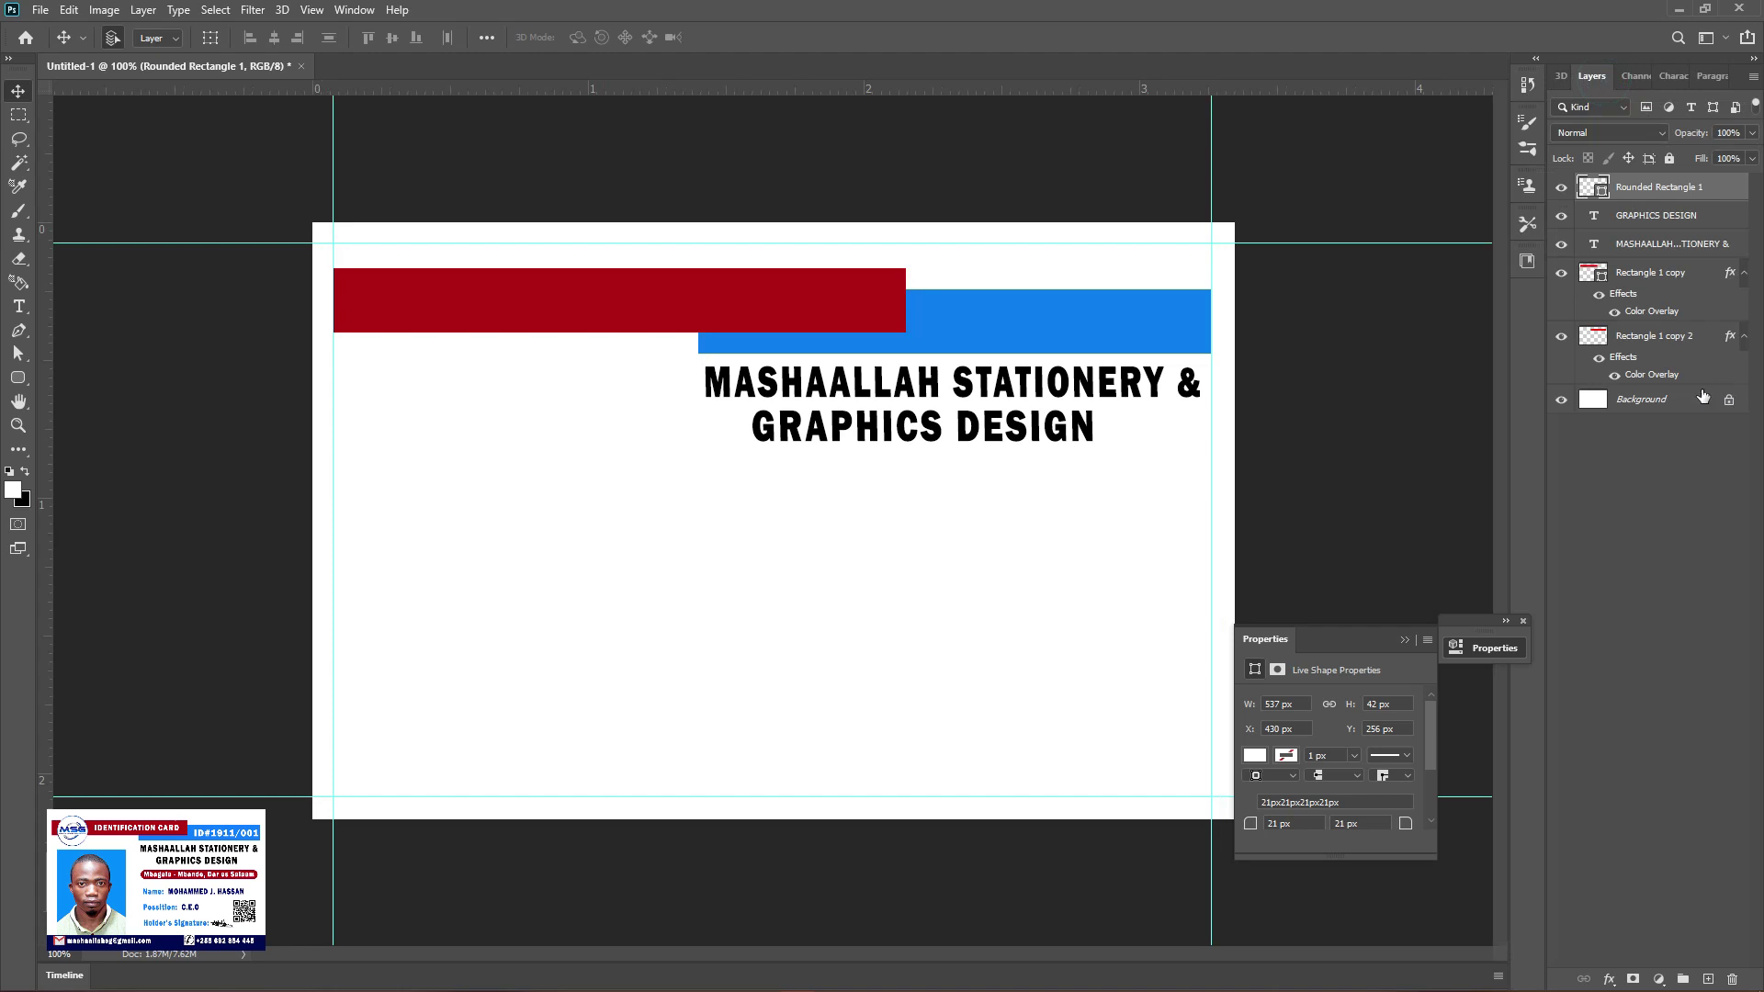
# Rasterize Rounded Rectangle 1 and give it a dark red Color Overlay layer style
pyautogui.rightClick(1727, 192)
pyautogui.click(1595, 449)
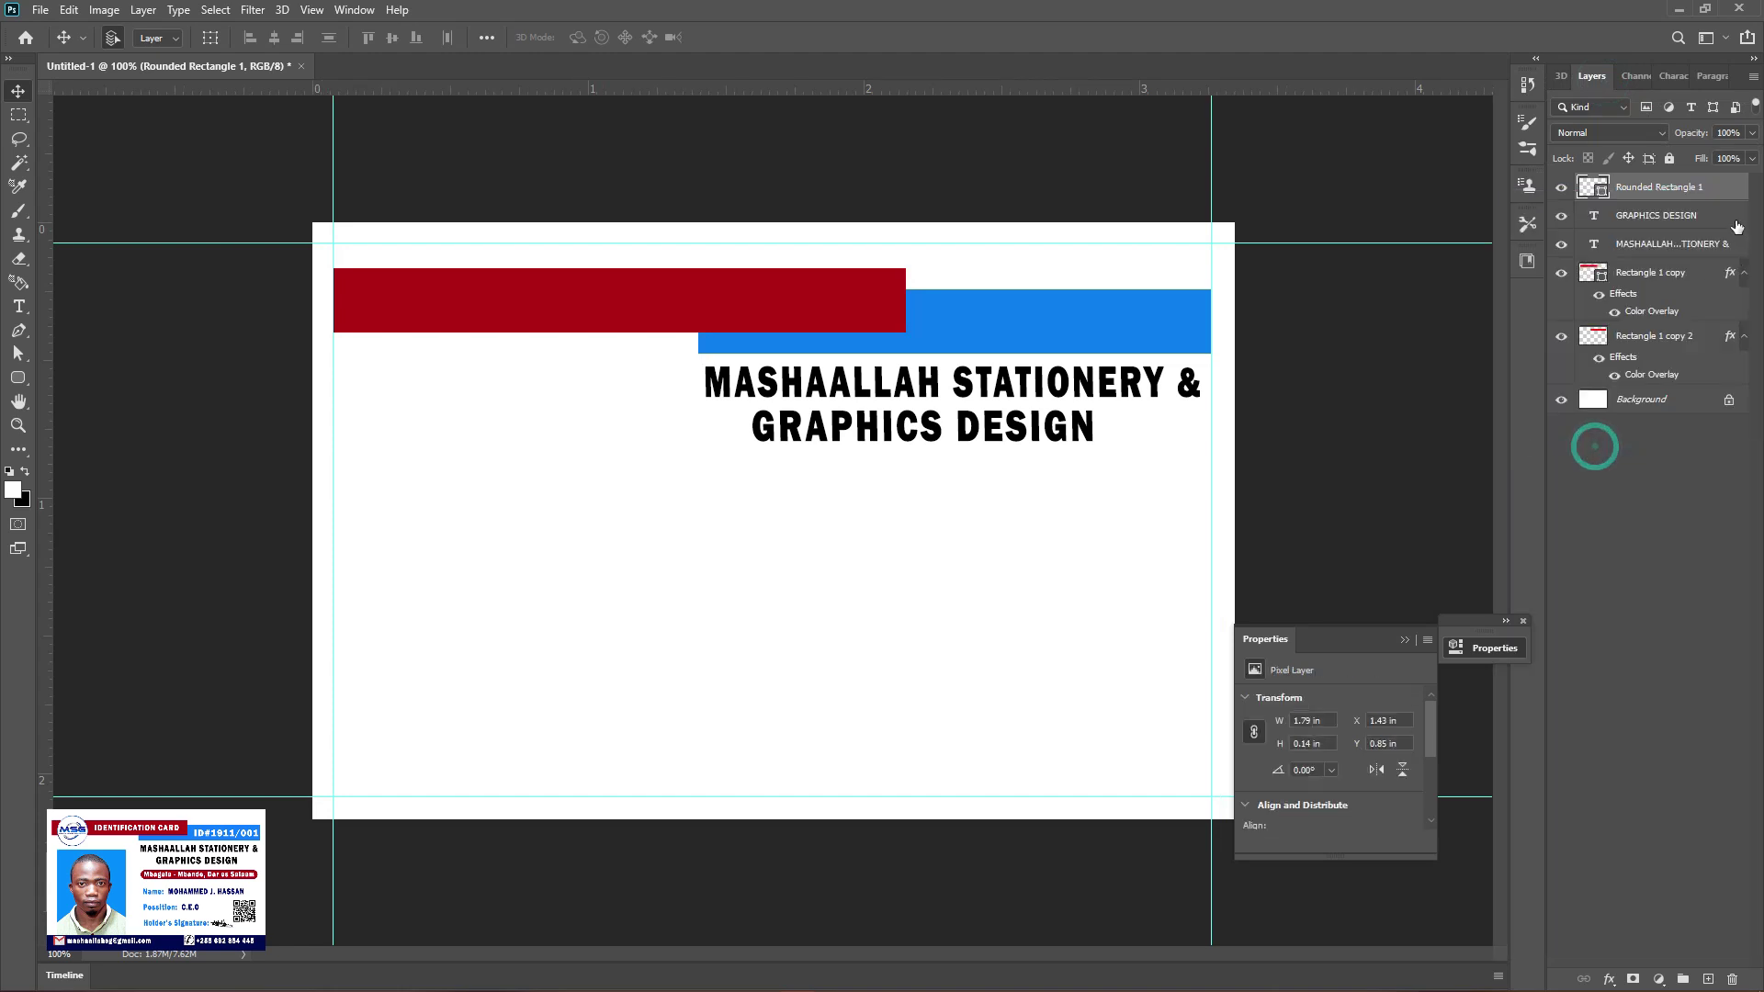
pyautogui.doubleClick(1591, 378)
pyautogui.click(1104, 786)
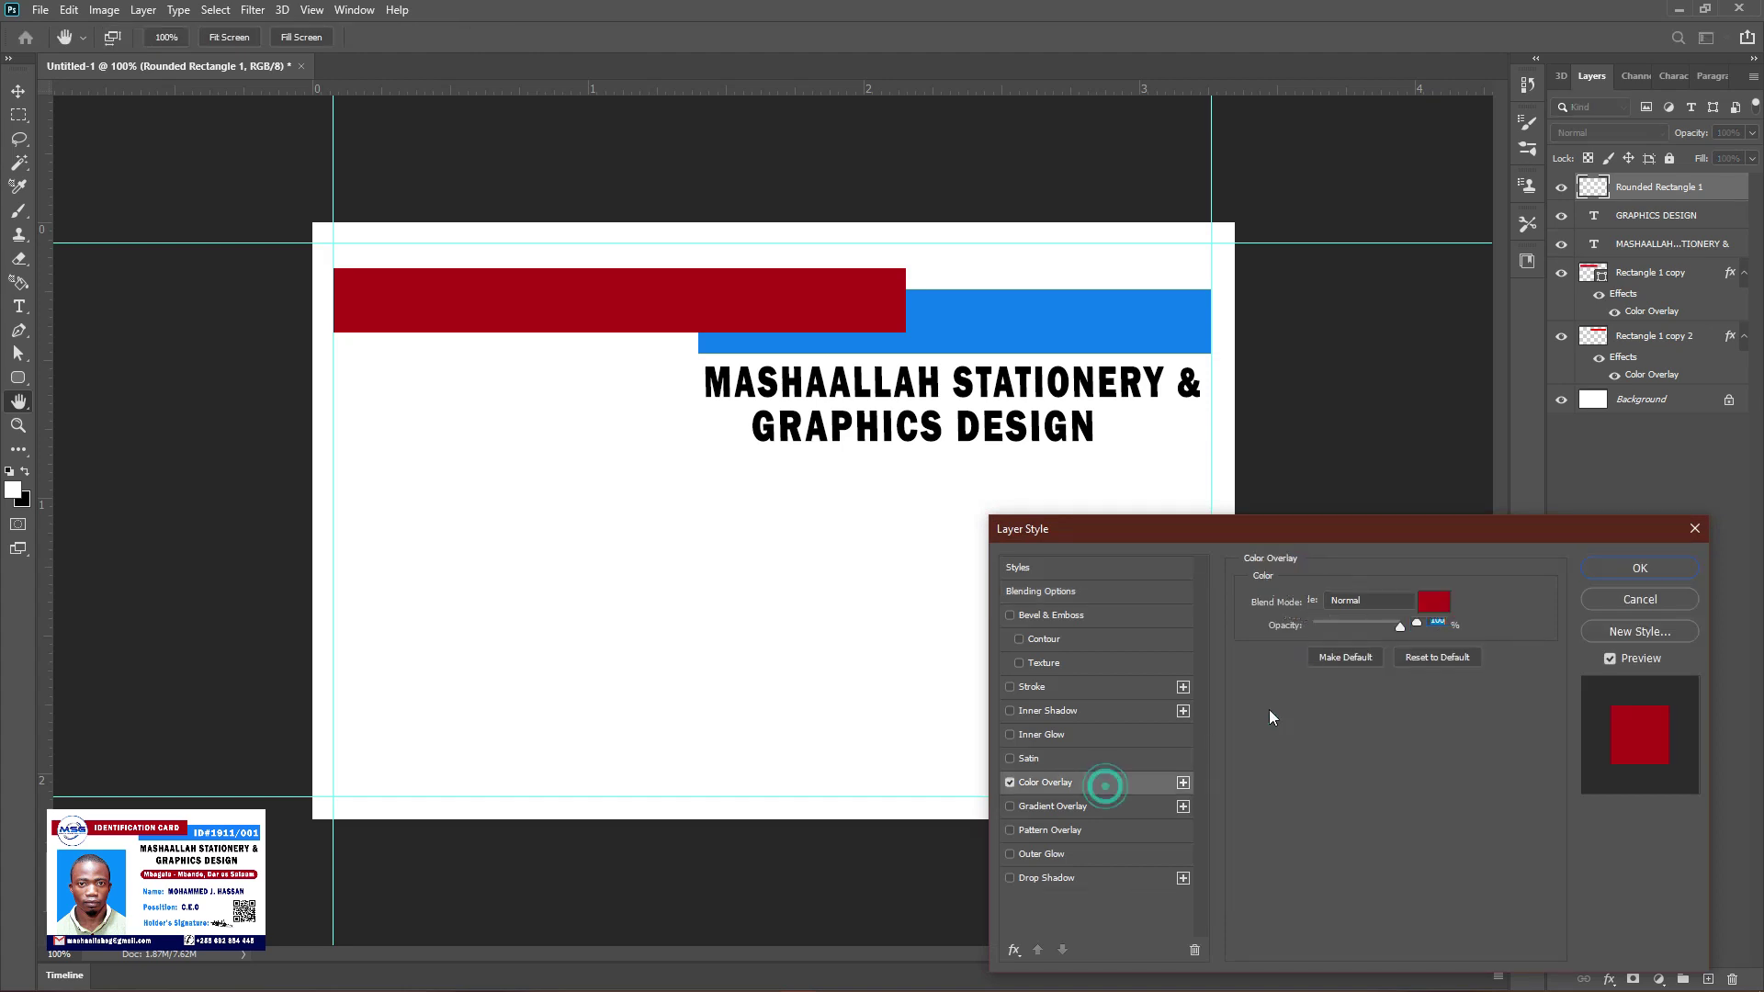
pyautogui.click(1624, 571)
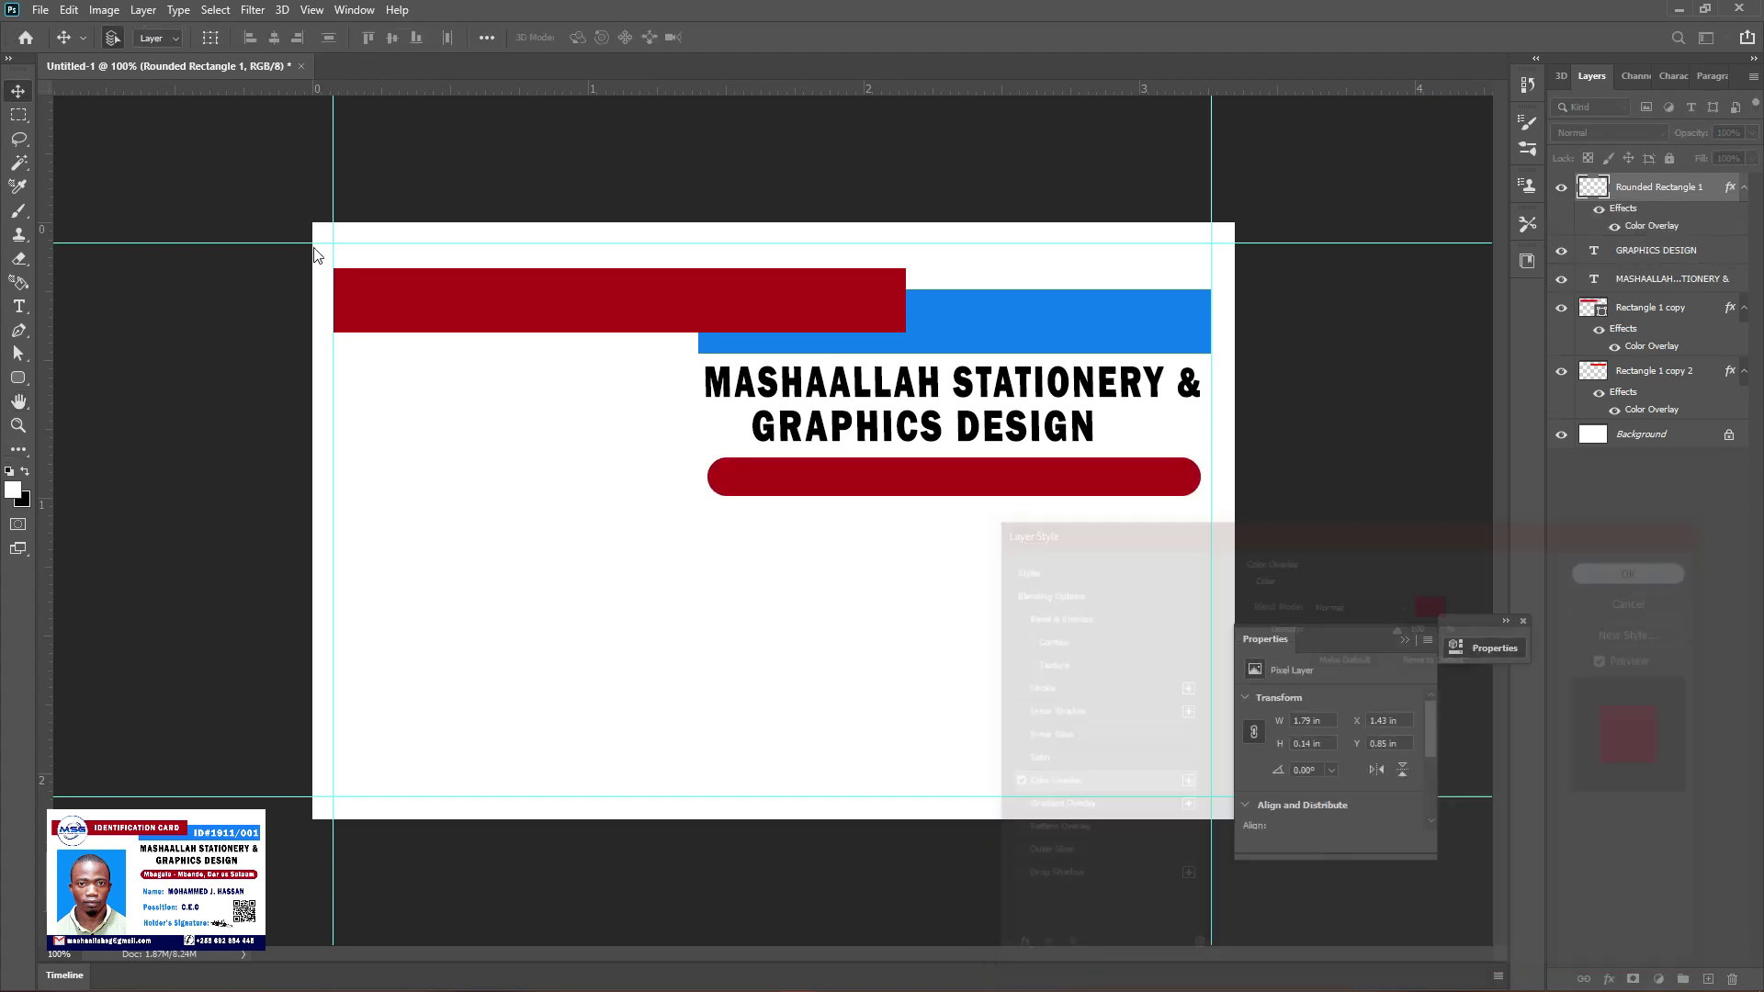
pyautogui.click(18, 90)
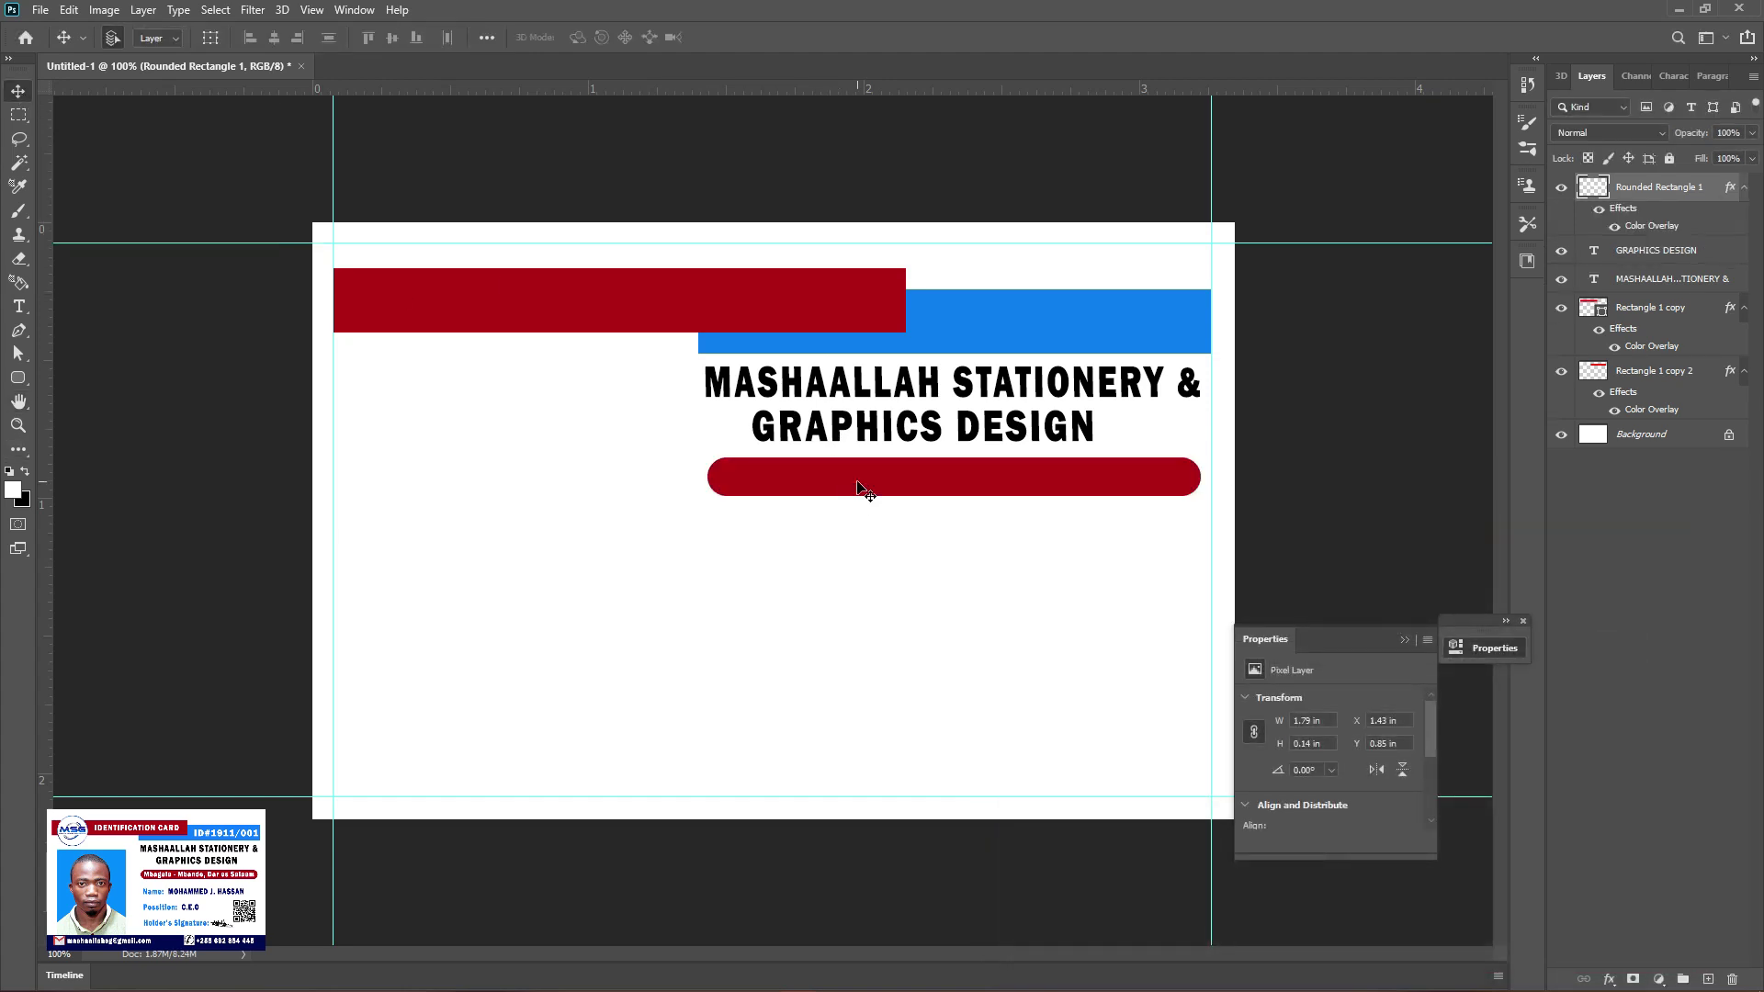
pyautogui.click(19, 306)
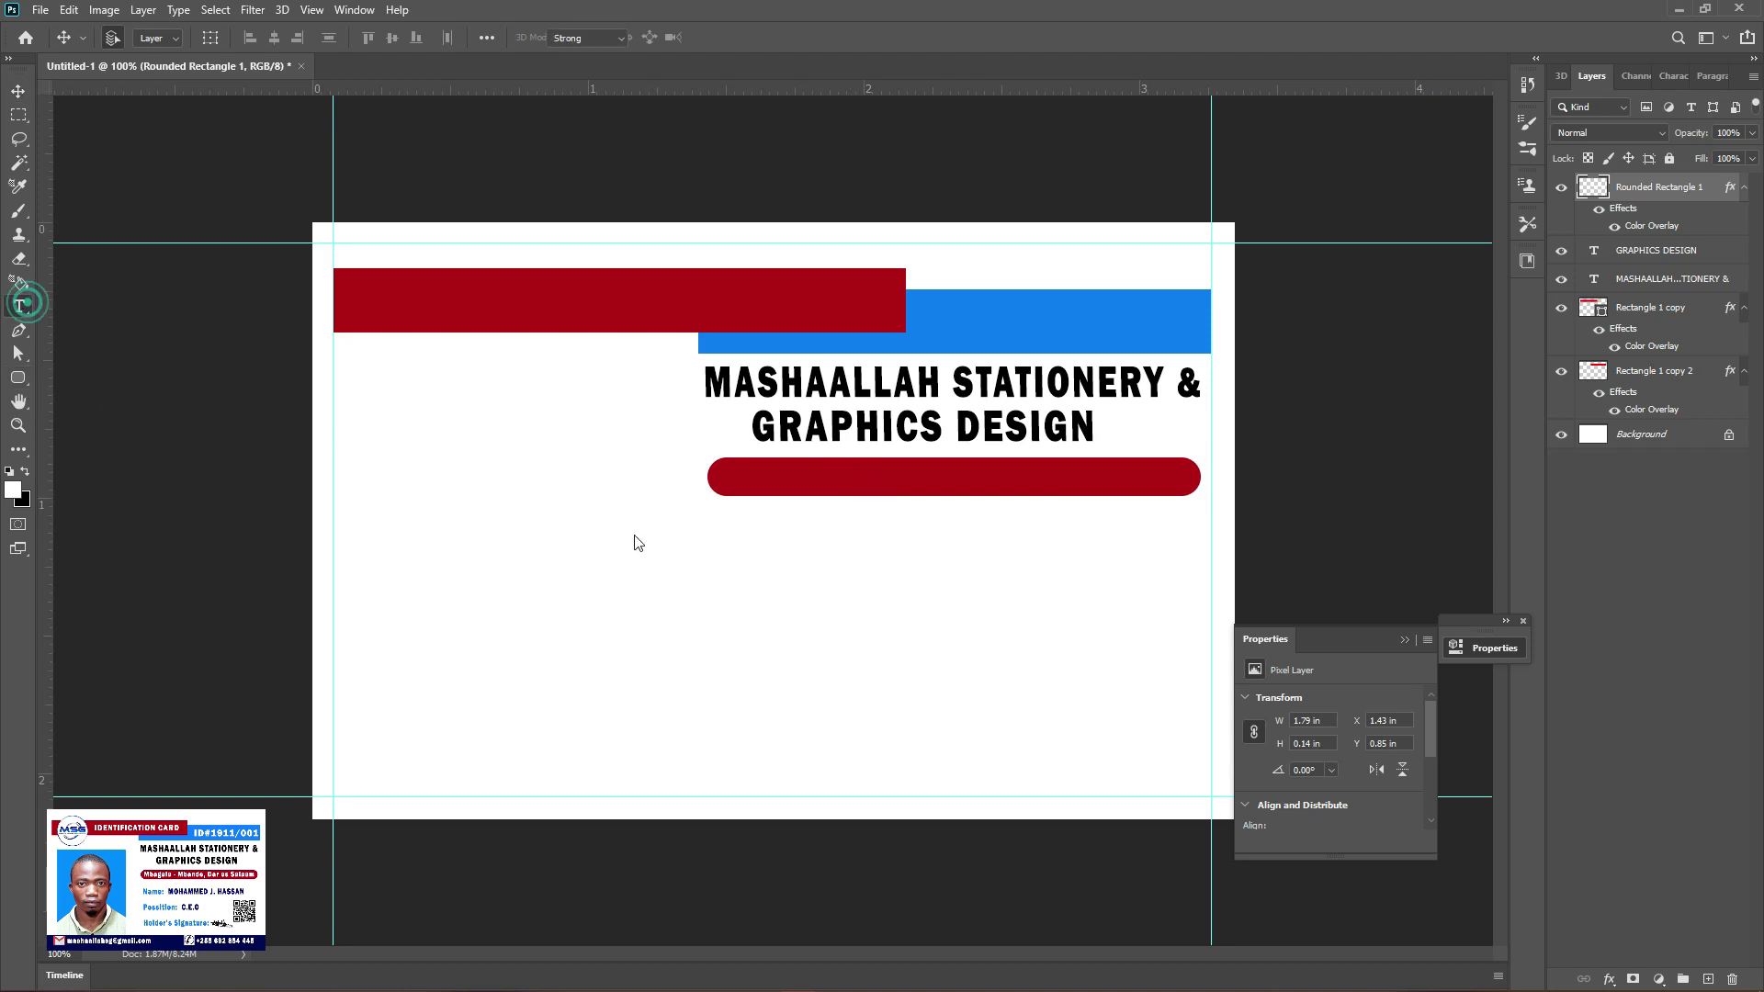
# Delete a stray placeholder text and Alt-drag a copy of the GRAPHICS DESIGN text lower
pyautogui.click(653, 592)
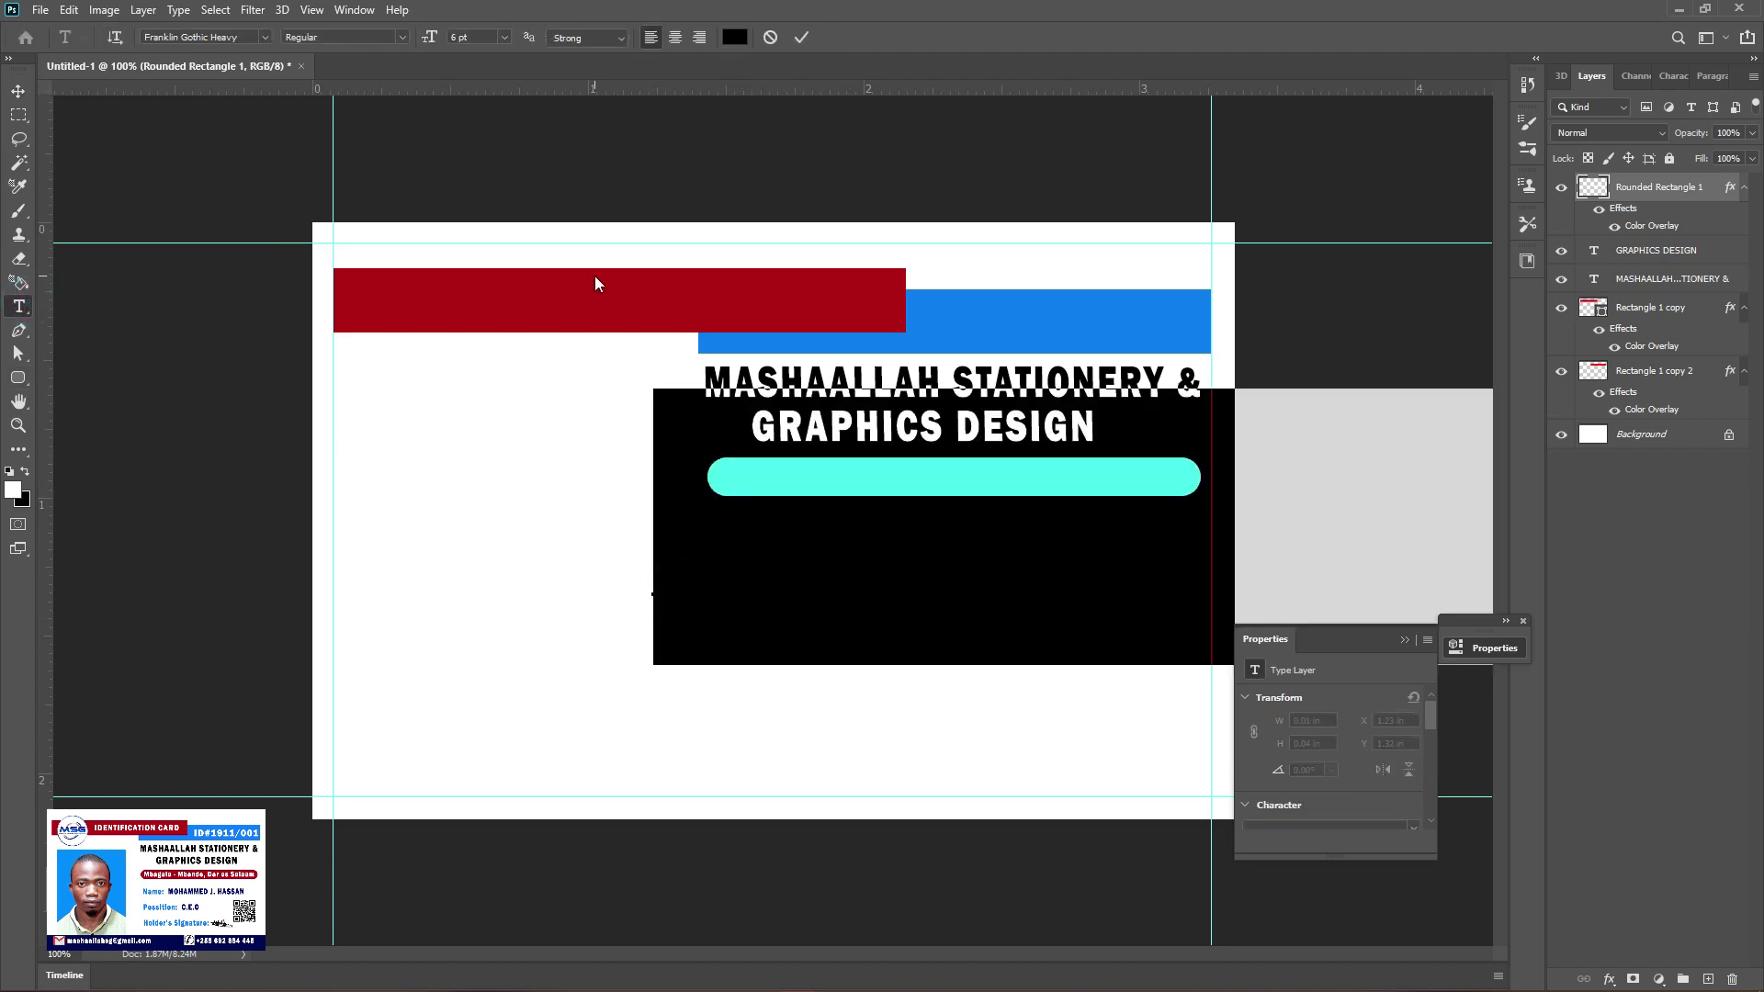
pyautogui.click(17, 88)
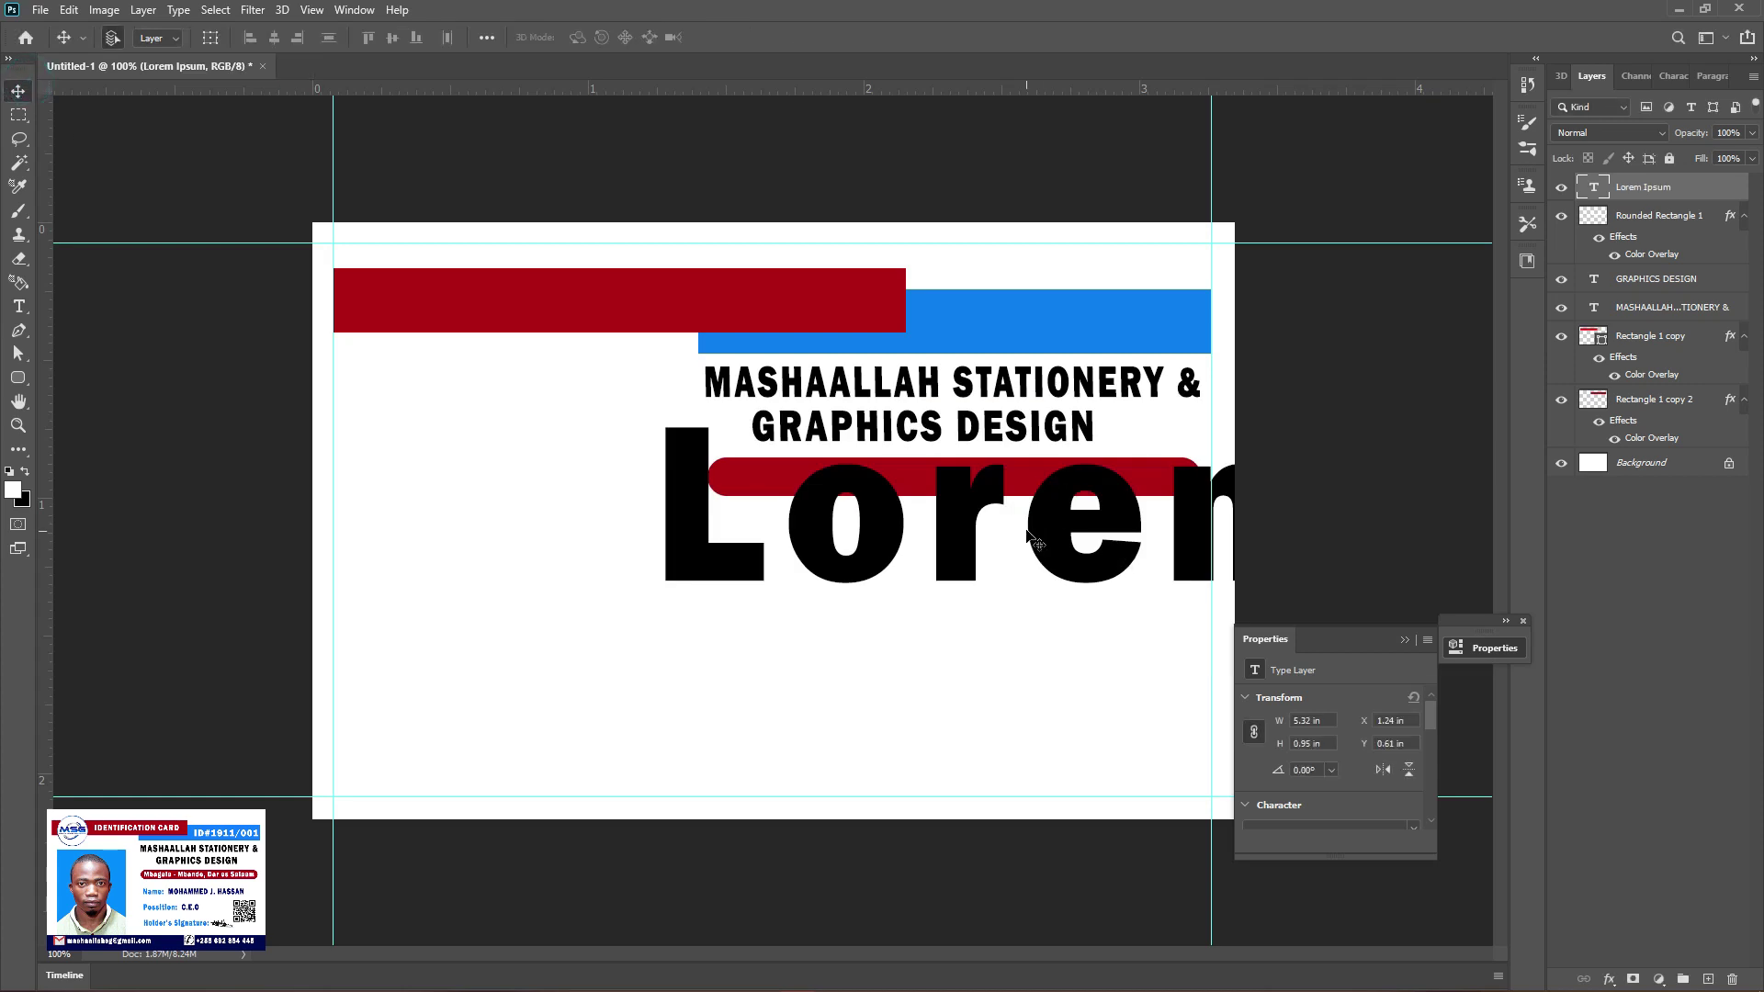
pyautogui.press('Delete')
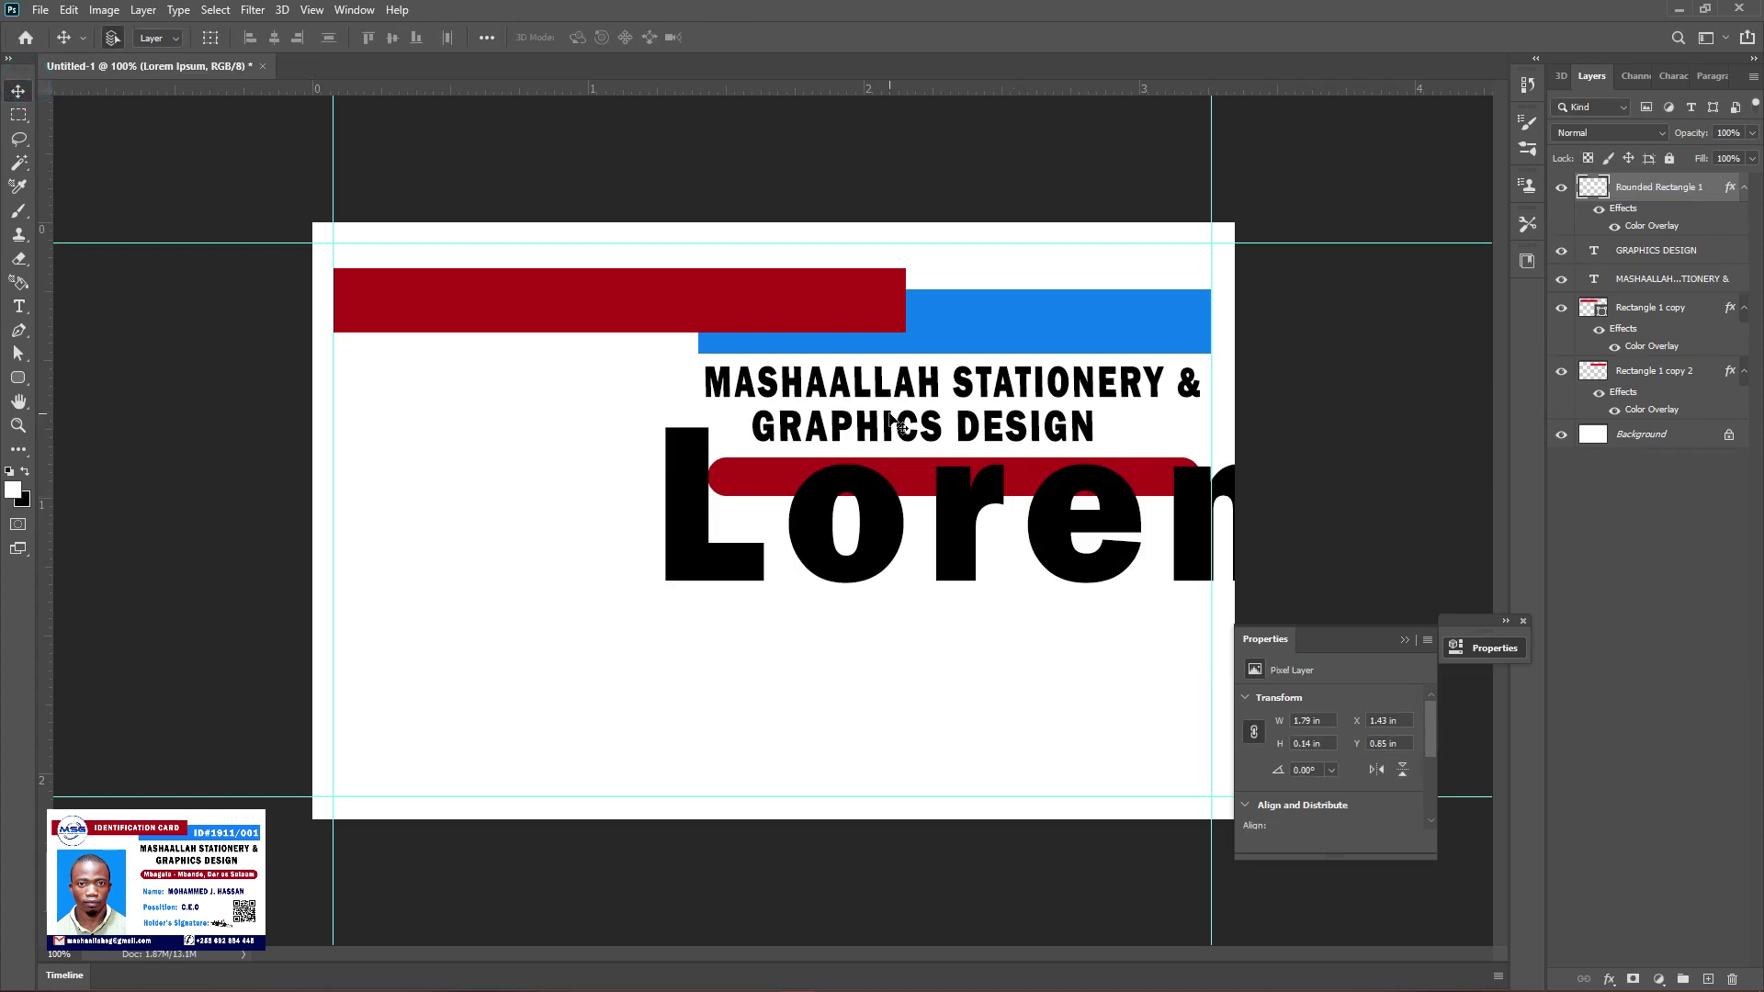
pyautogui.keyDown('alt'); pyautogui.moveTo(896, 427); pyautogui.dragTo(856, 613); pyautogui.keyUp('alt')
pyautogui.click(18, 306)
# Replace the copy's text with 'Mbagala - Mbande, Dar es Salaam' and move it left onto the card
pyautogui.click(906, 622)
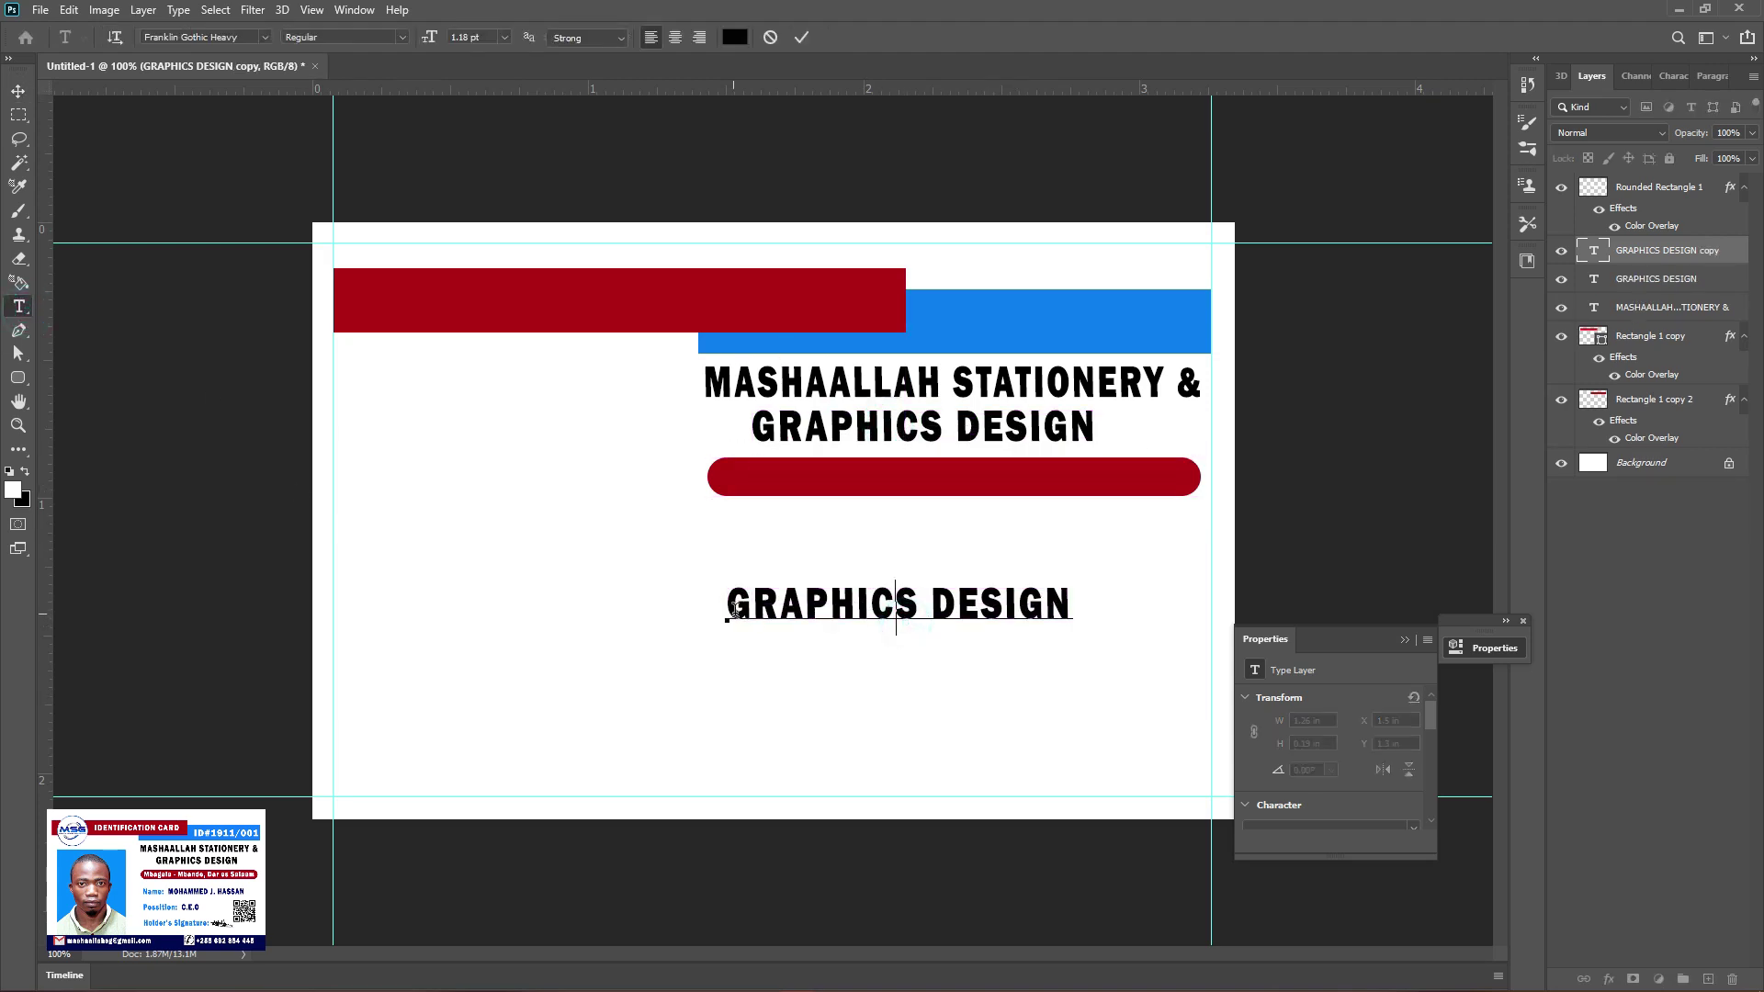
pyautogui.hotkey('ctrl', 'a')
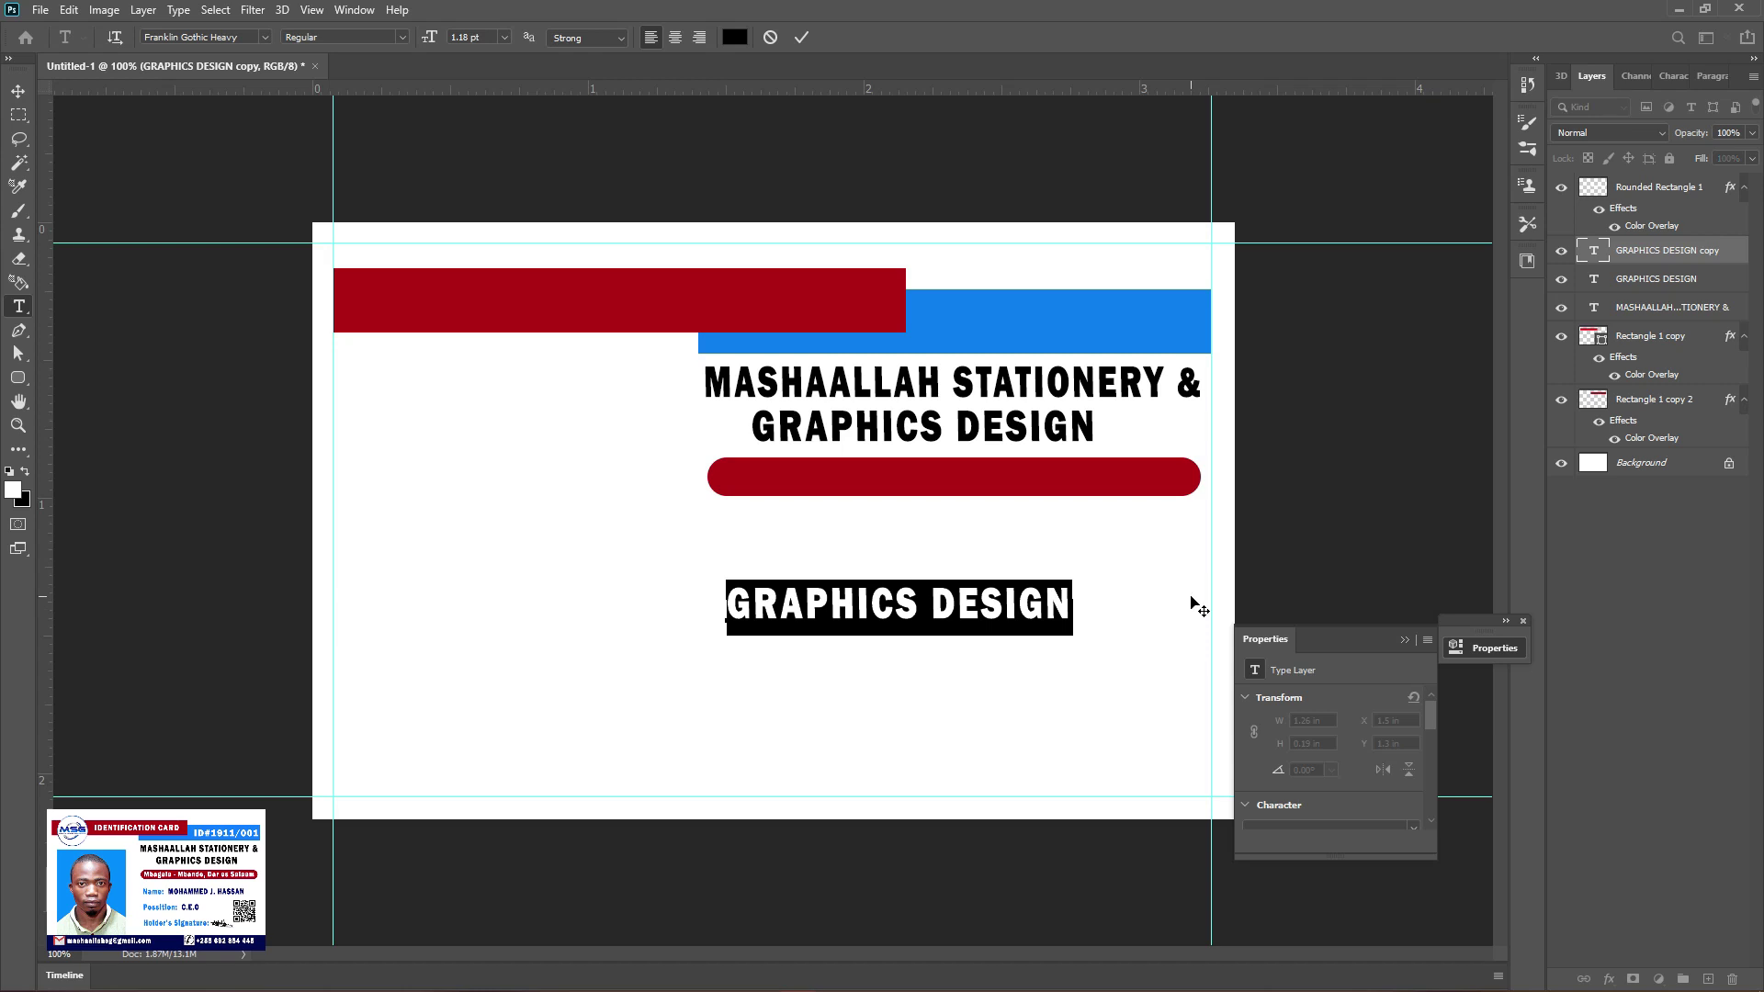
pyautogui.write('Mbaga')
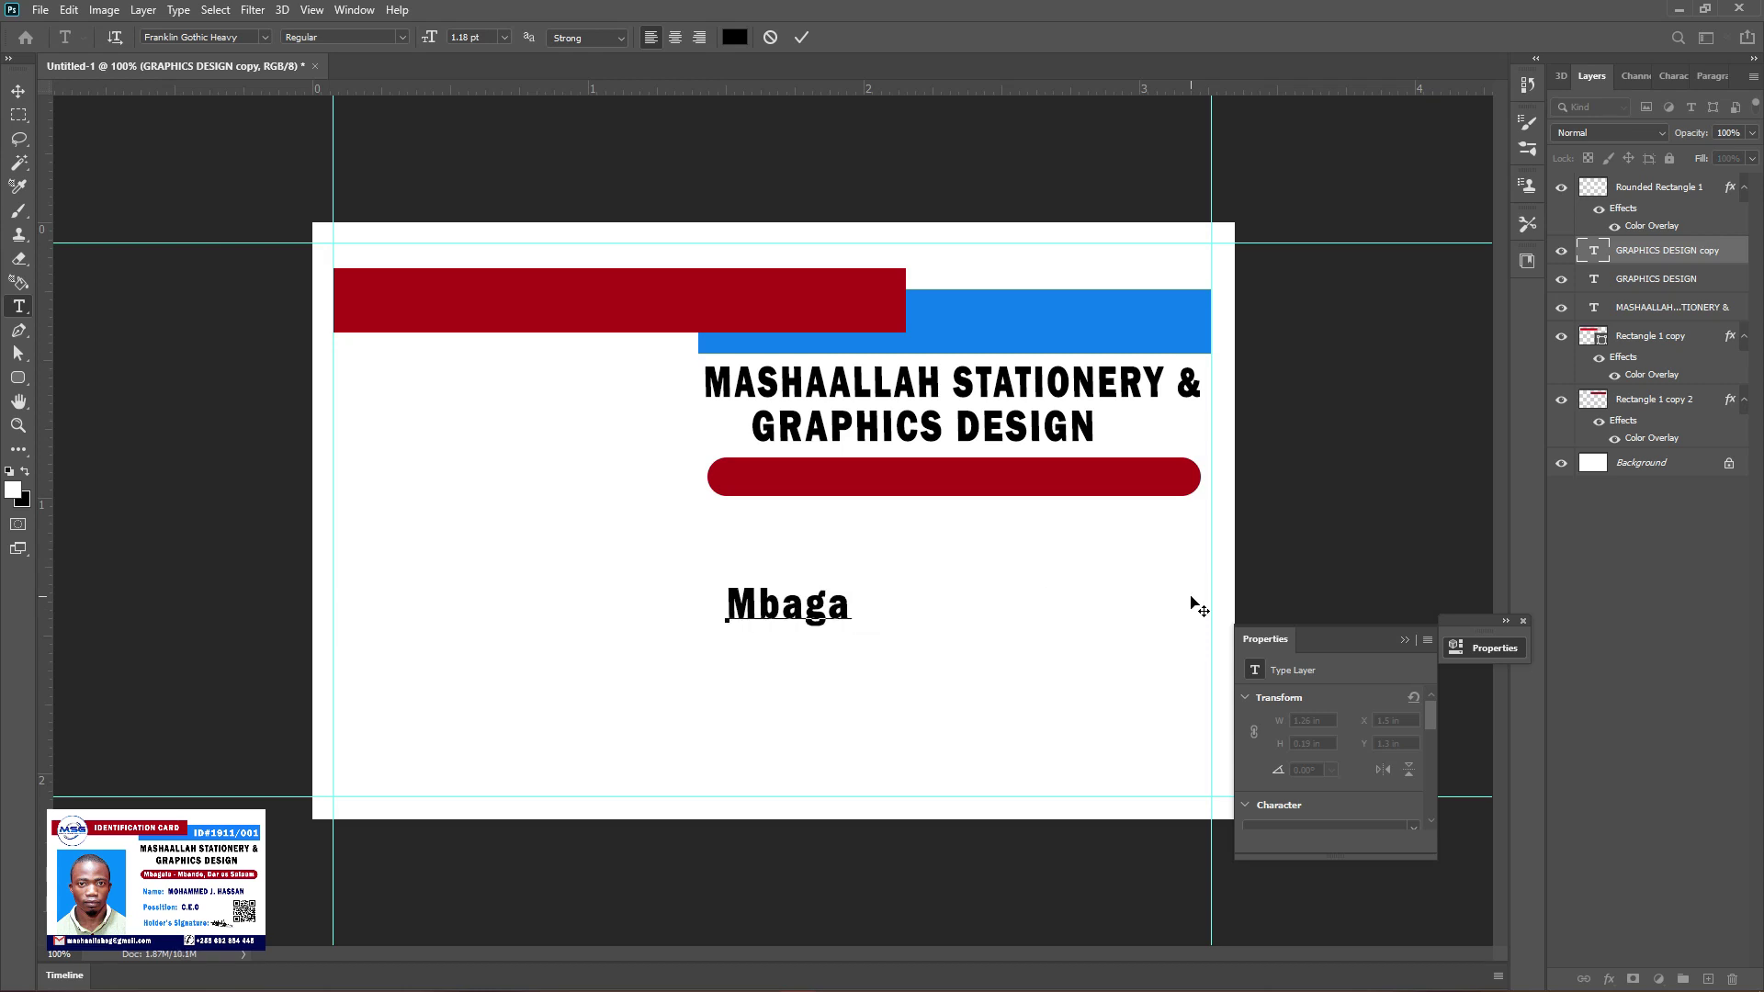
pyautogui.write('la - Mbande')
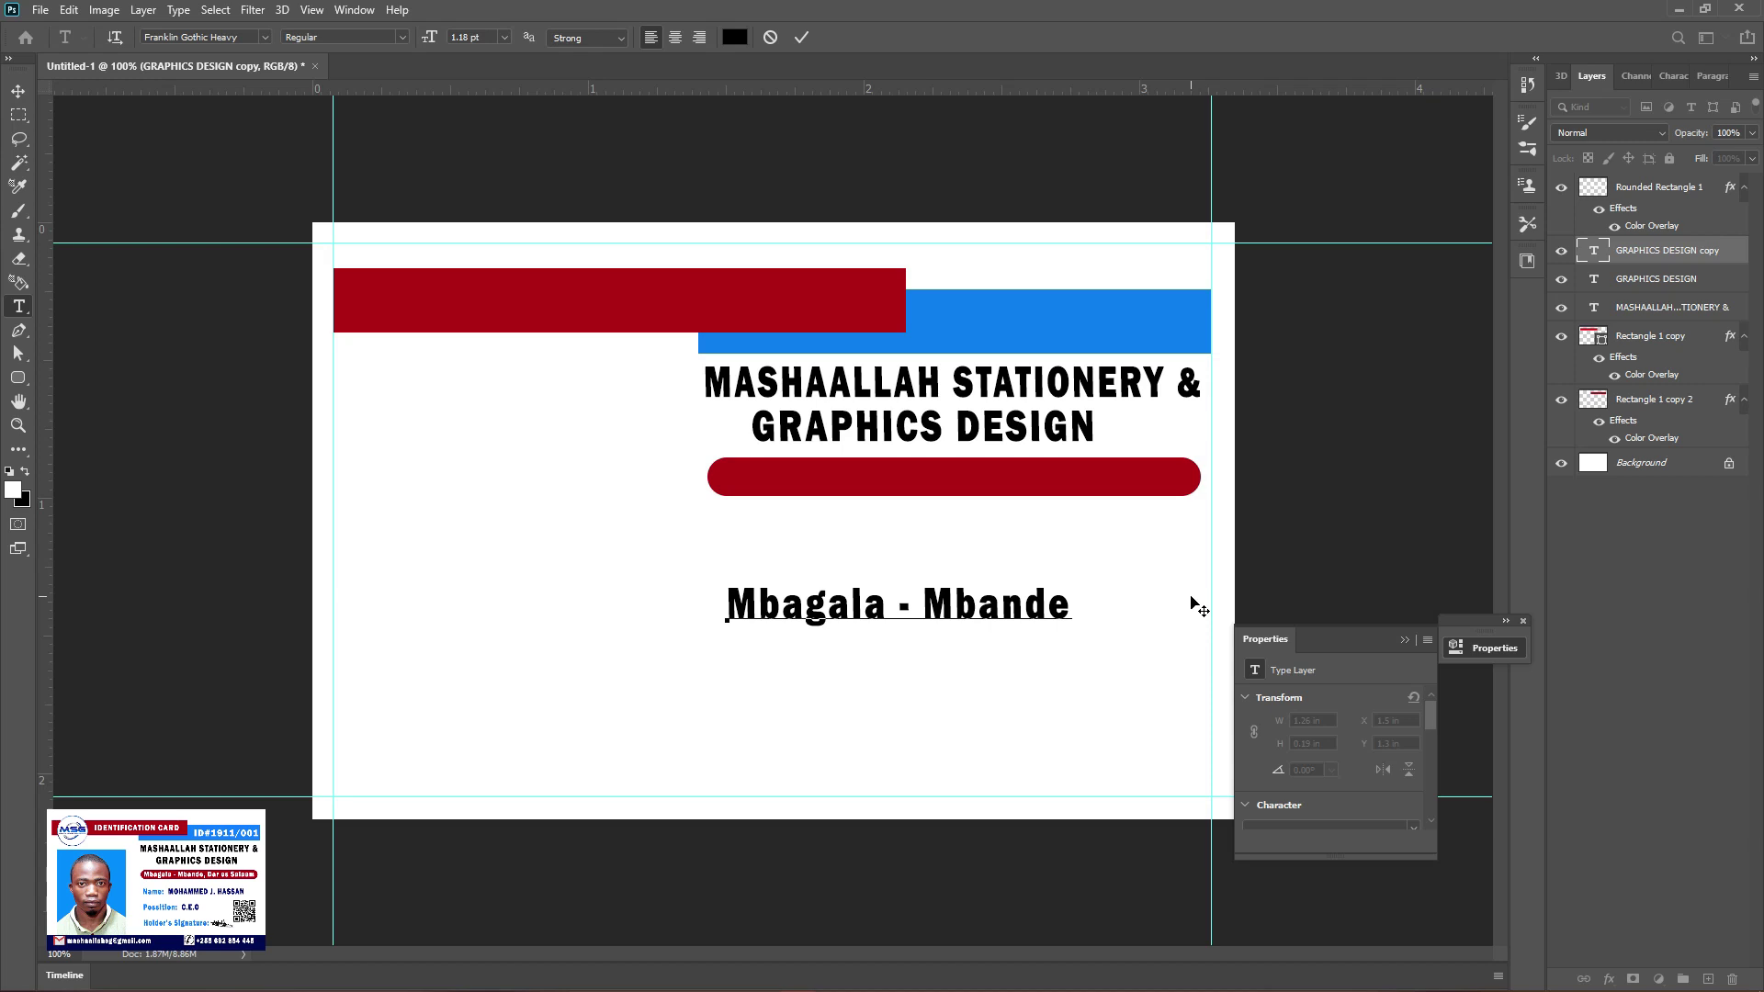
pyautogui.write(', Dar es S')
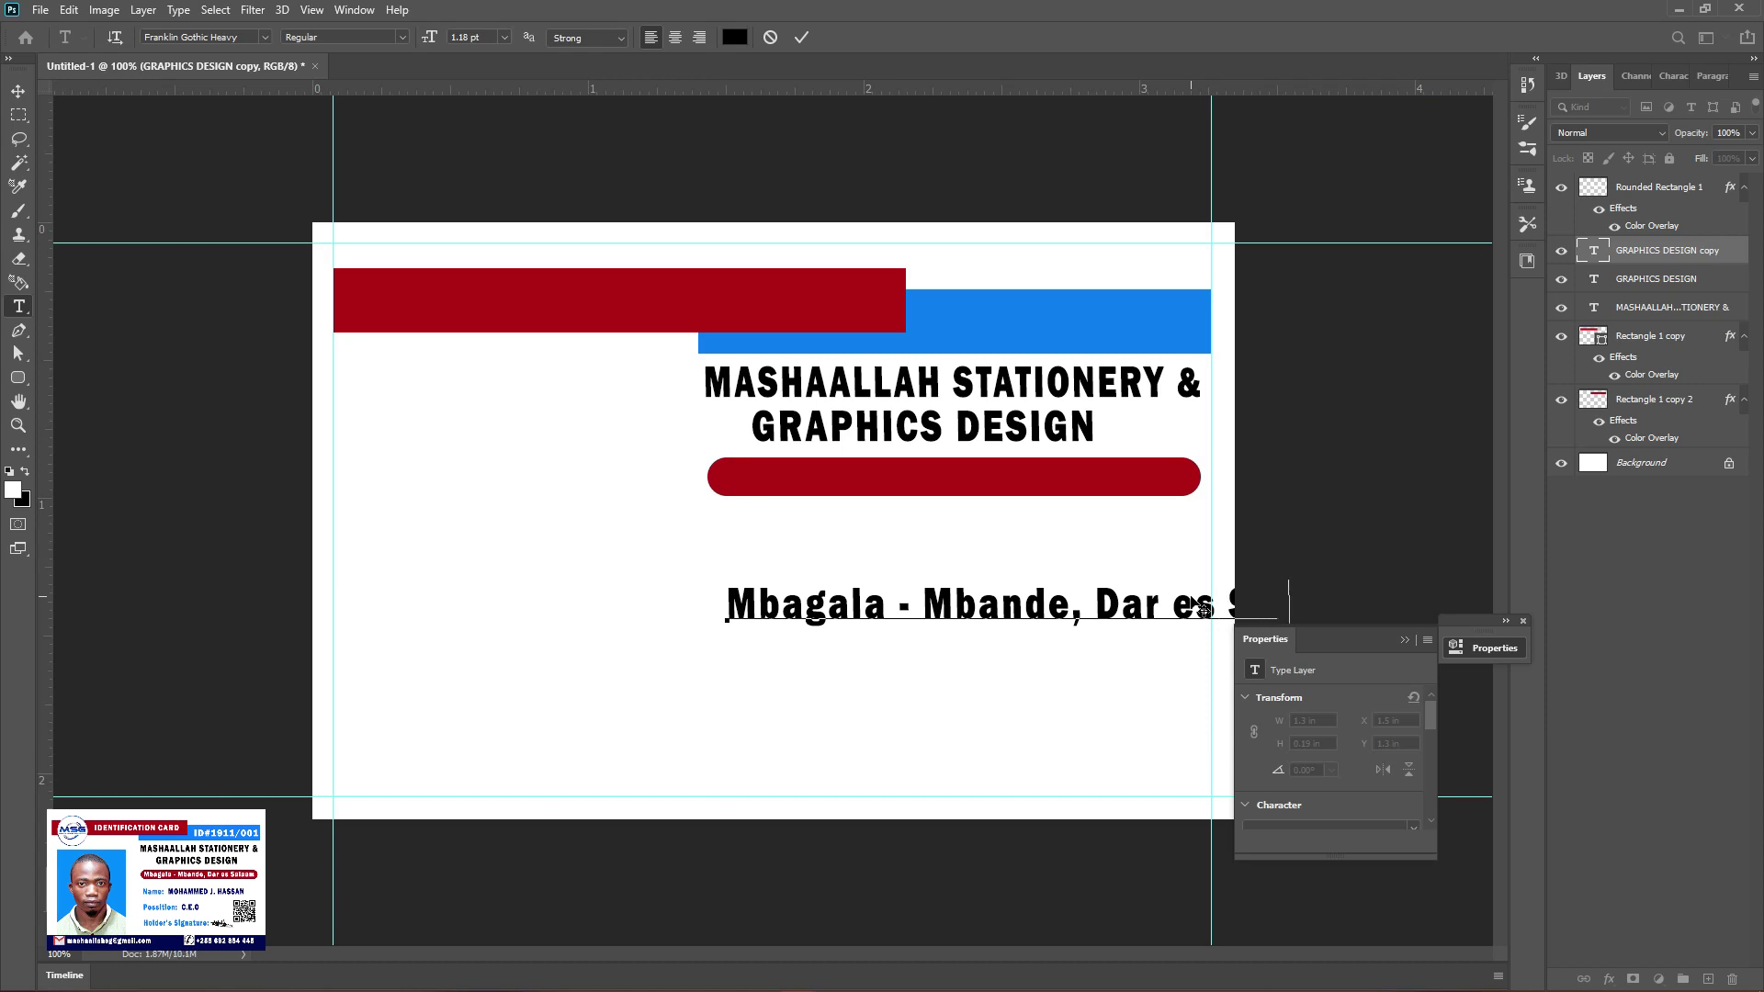
pyautogui.hotkey('ctrl', 'Return')
pyautogui.press('v')
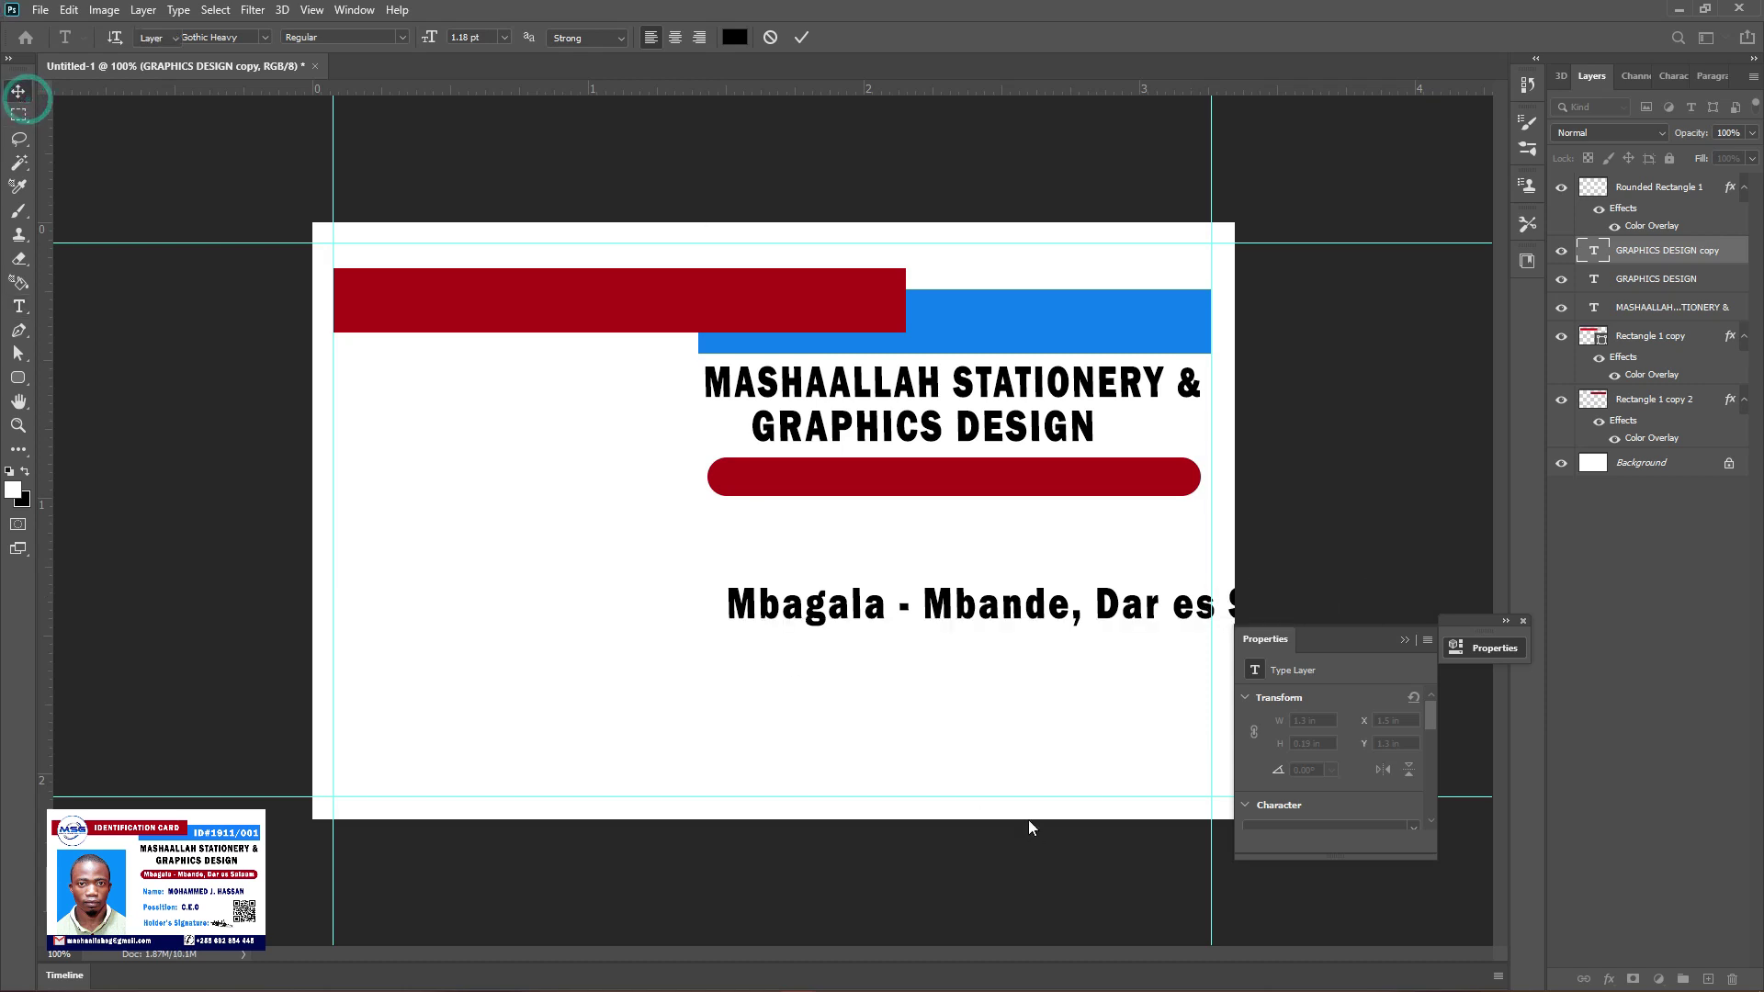
pyautogui.moveTo(977, 610); pyautogui.dragTo(722, 591)
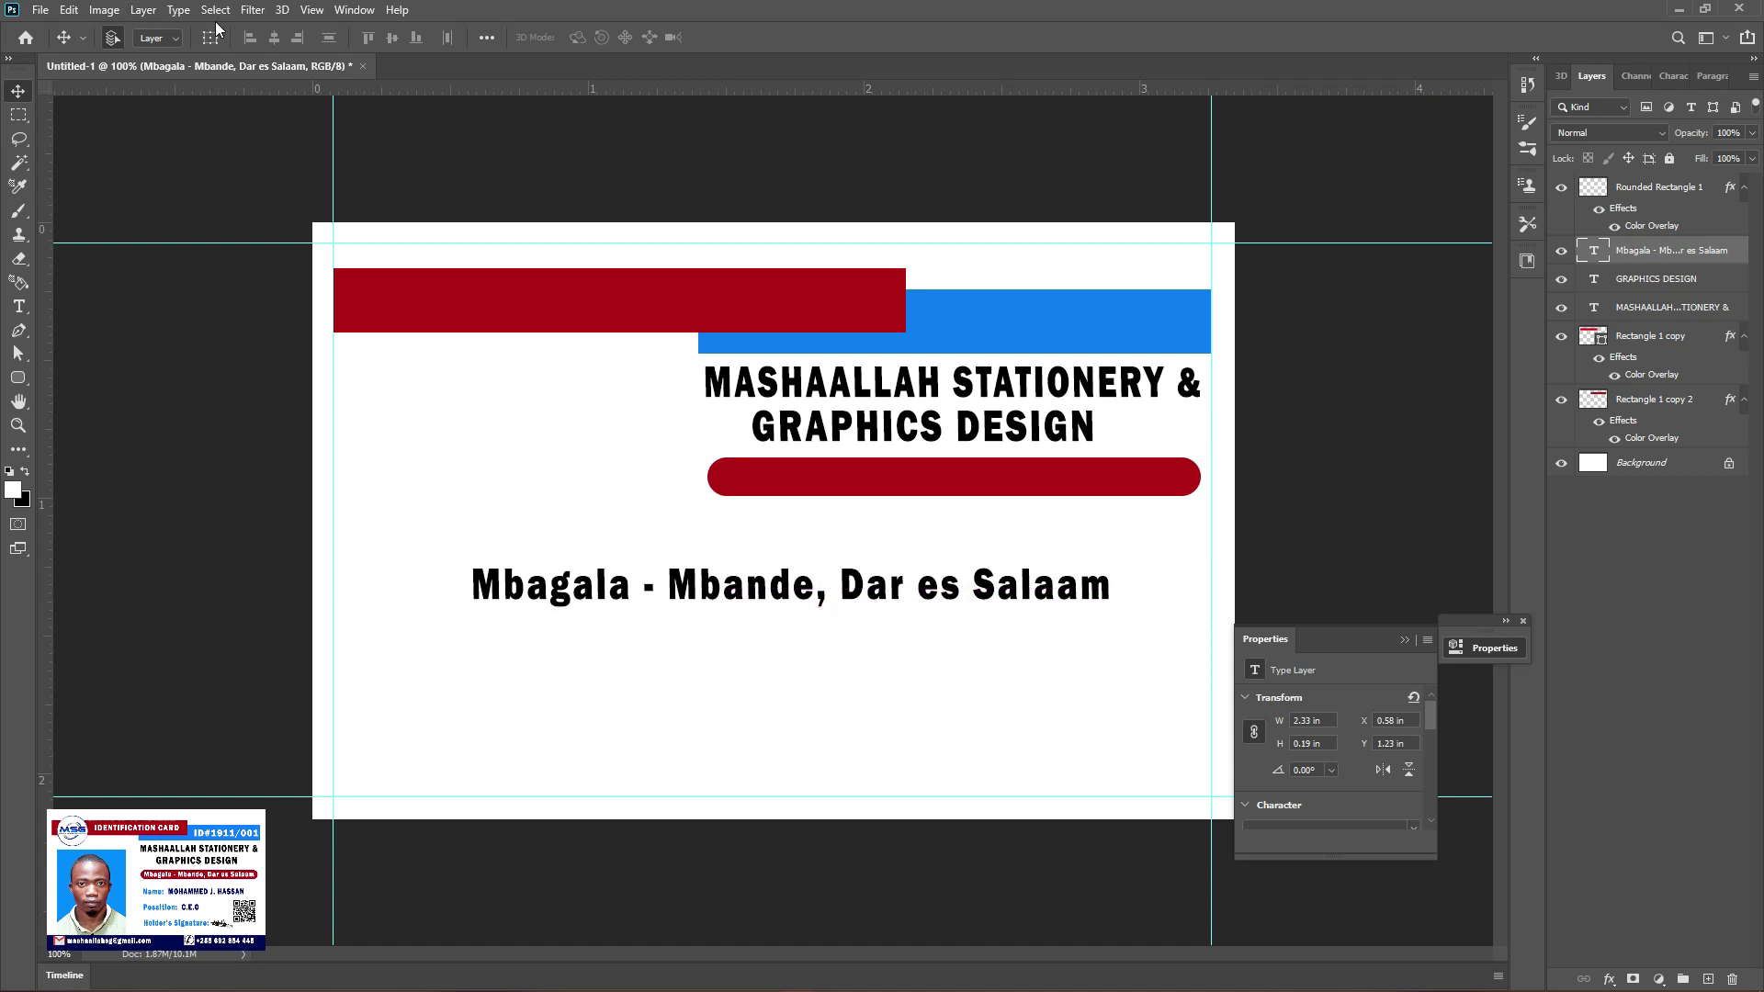
# Free Transform the address text to about 73% and position it on the red bar
pyautogui.click(472, 567)
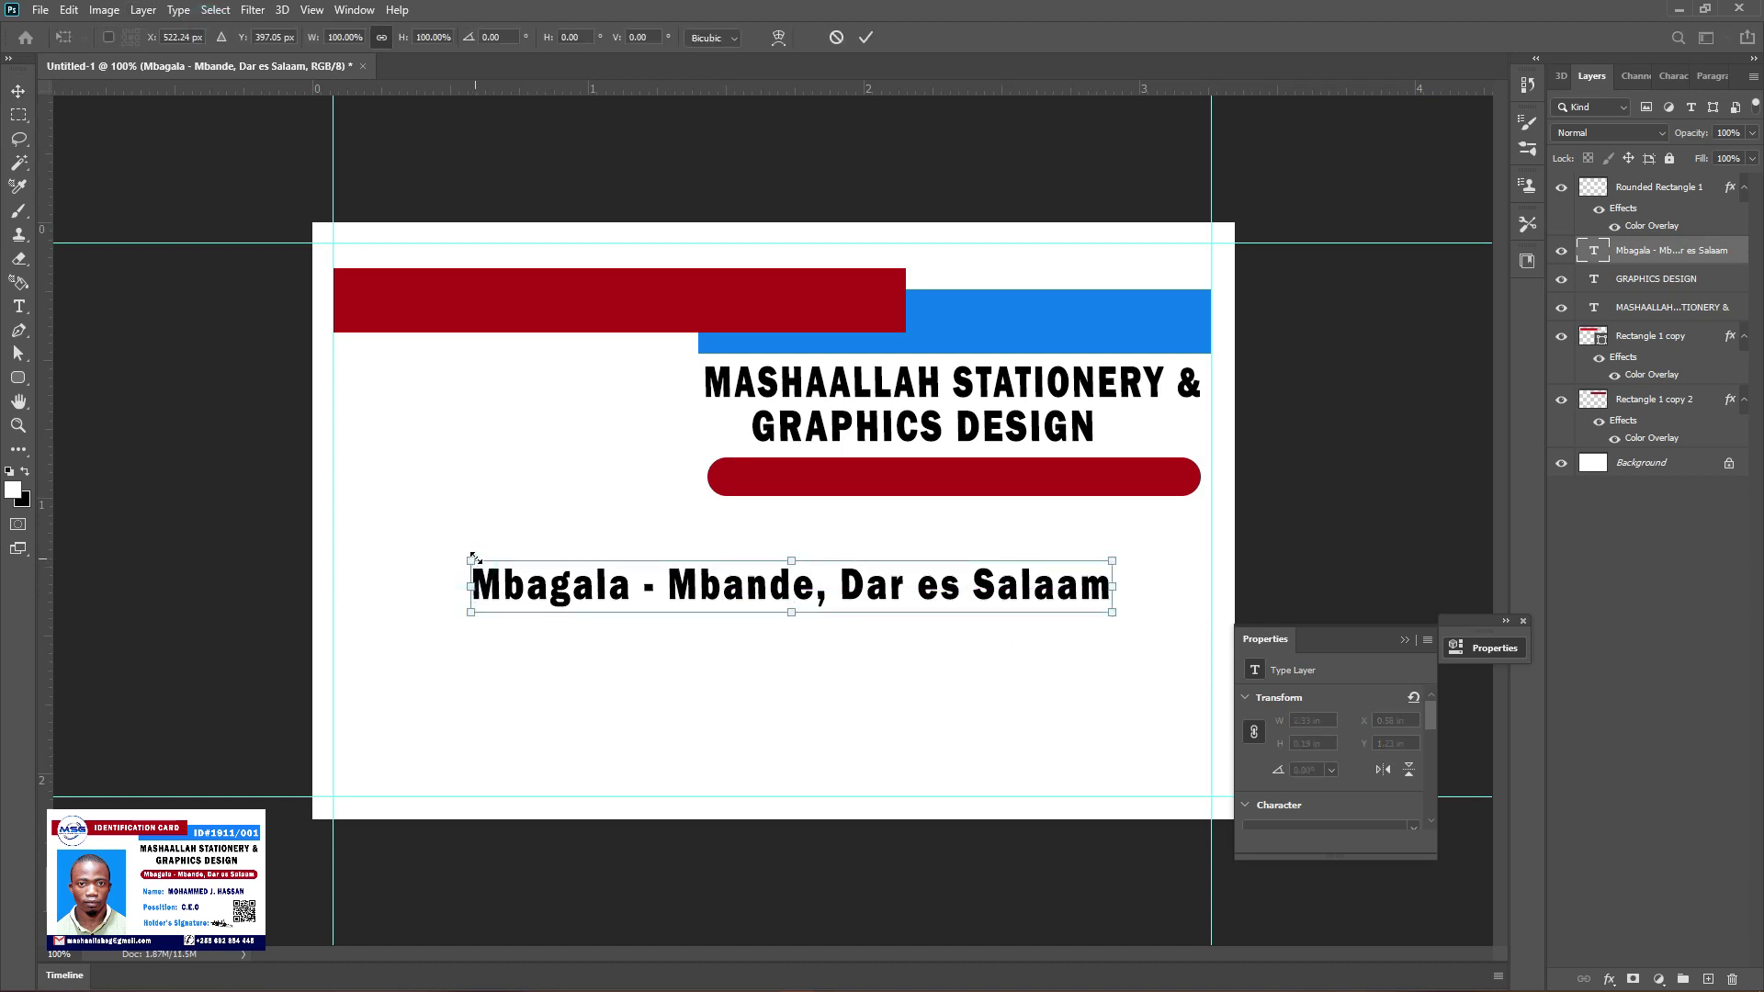
pyautogui.moveTo(472, 560); pyautogui.dragTo(636, 574)
pyautogui.click(761, 601)
pyautogui.moveTo(787, 594); pyautogui.dragTo(875, 496)
pyautogui.moveTo(1202, 475); pyautogui.dragTo(1192, 477)
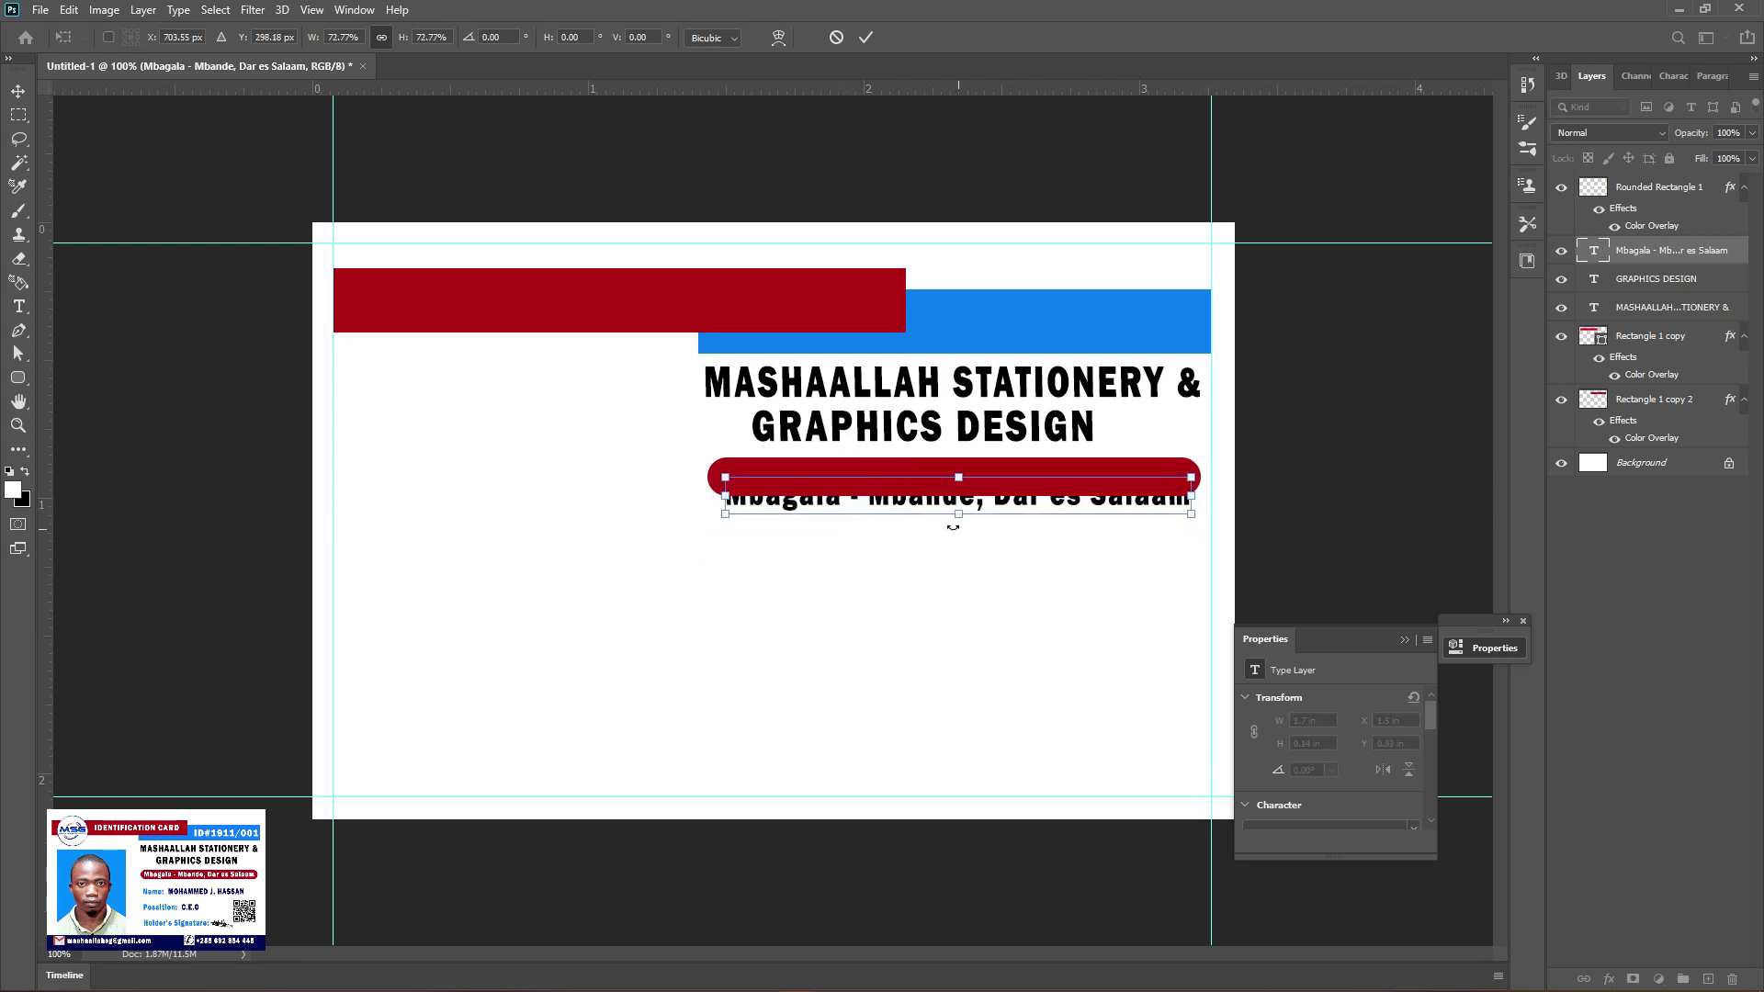
pyautogui.moveTo(944, 510); pyautogui.dragTo(940, 491)
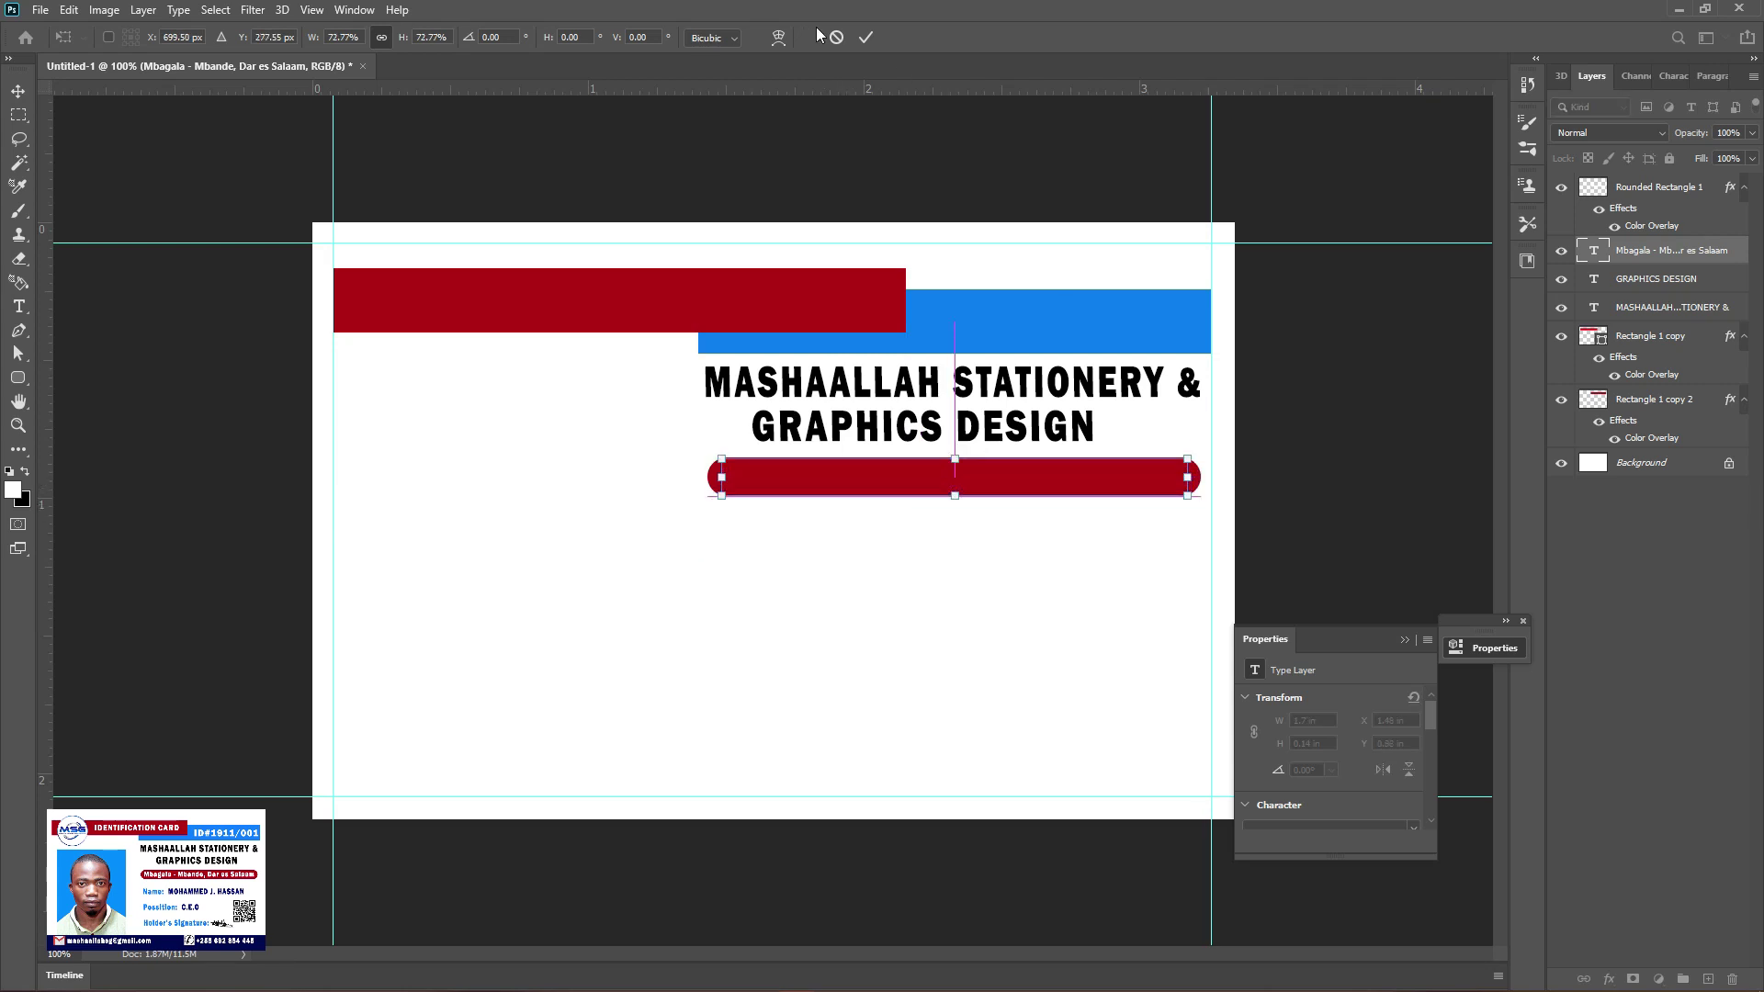
pyautogui.click(864, 37)
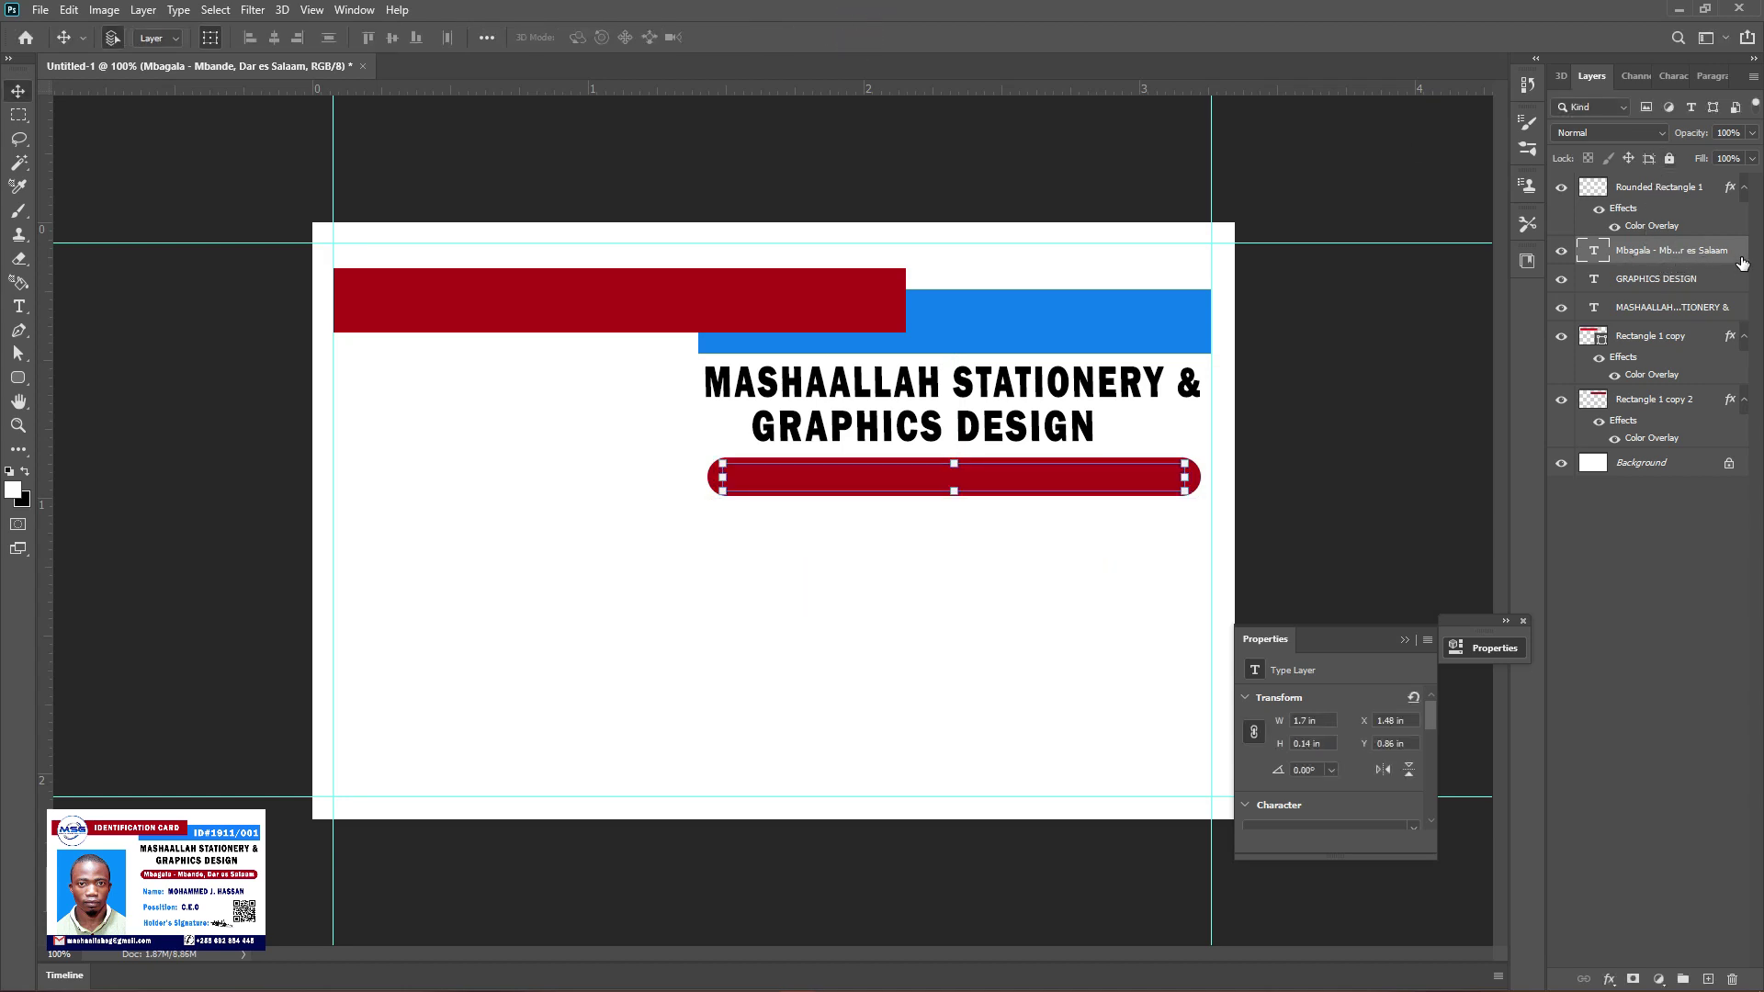
# Stack the address text layer above Rounded Rectangle 1 and place the caret in the address
pyautogui.moveTo(1741, 263); pyautogui.dragTo(1711, 199)
pyautogui.click(210, 37)
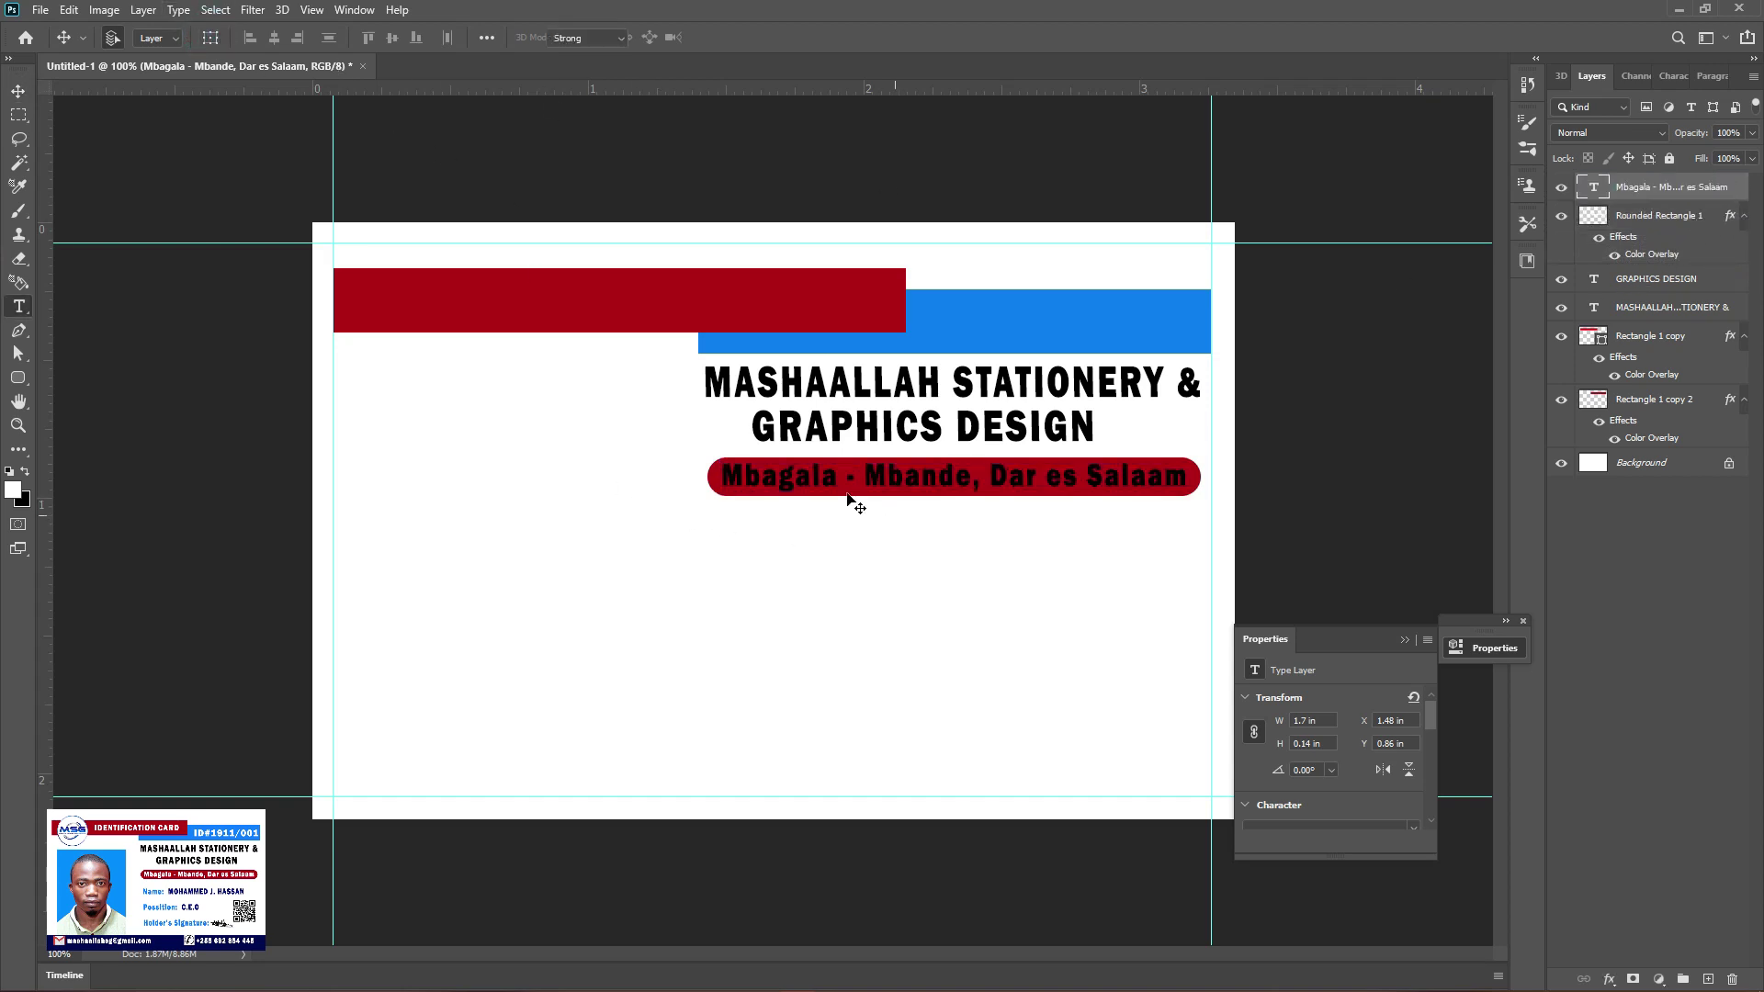
pyautogui.press('t')
pyautogui.click(724, 476)
# Colour the whole address line white (ffffff) and commit the edit
pyautogui.moveTo(725, 476); pyautogui.dragTo(1189, 477)
pyautogui.click(733, 39)
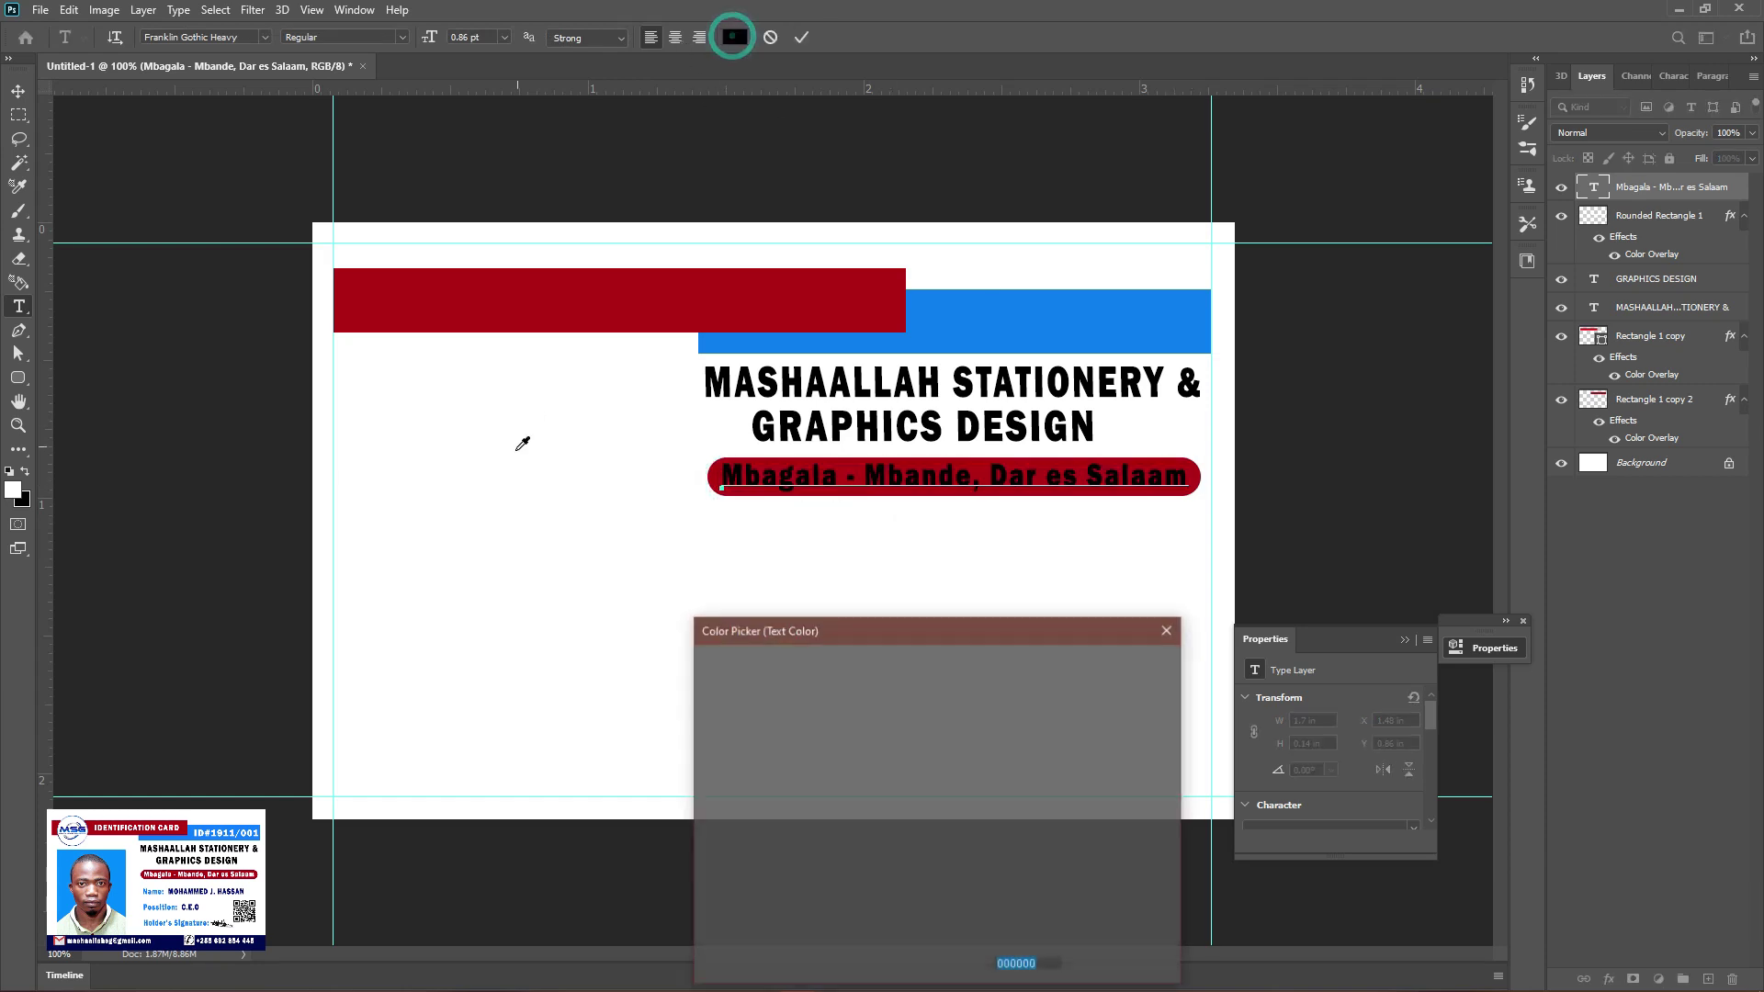
pyautogui.write('ffffff')
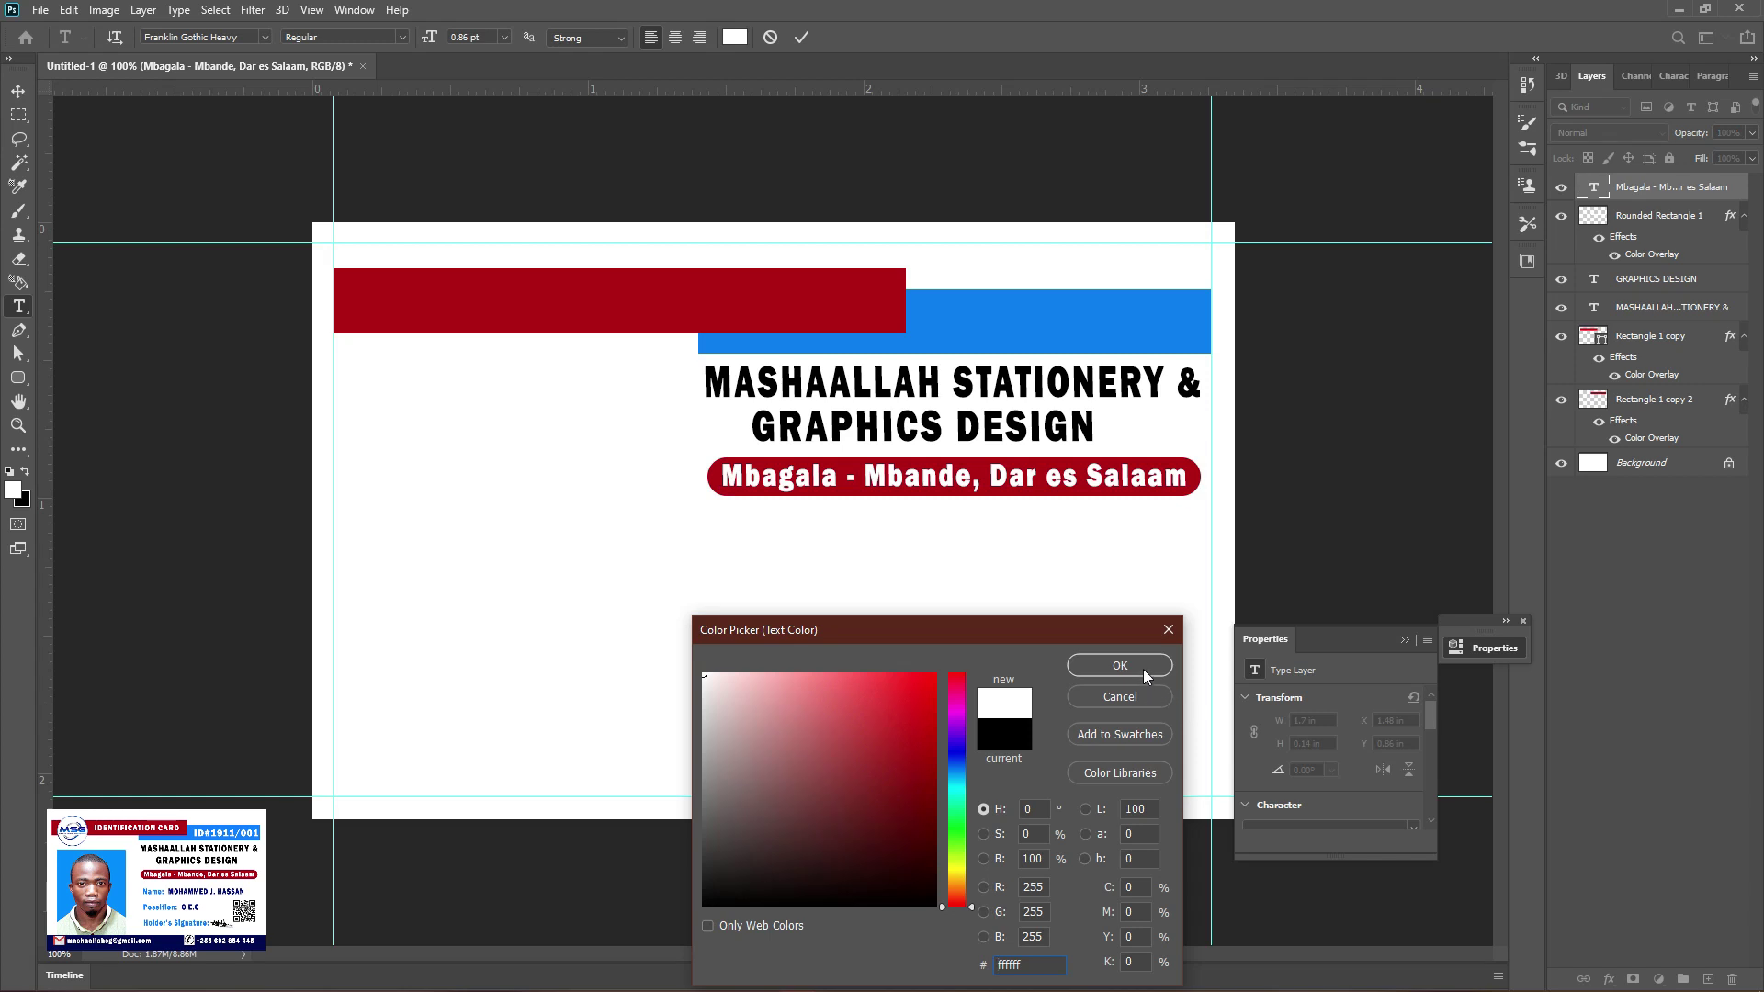
pyautogui.click(1143, 667)
pyautogui.click(19, 91)
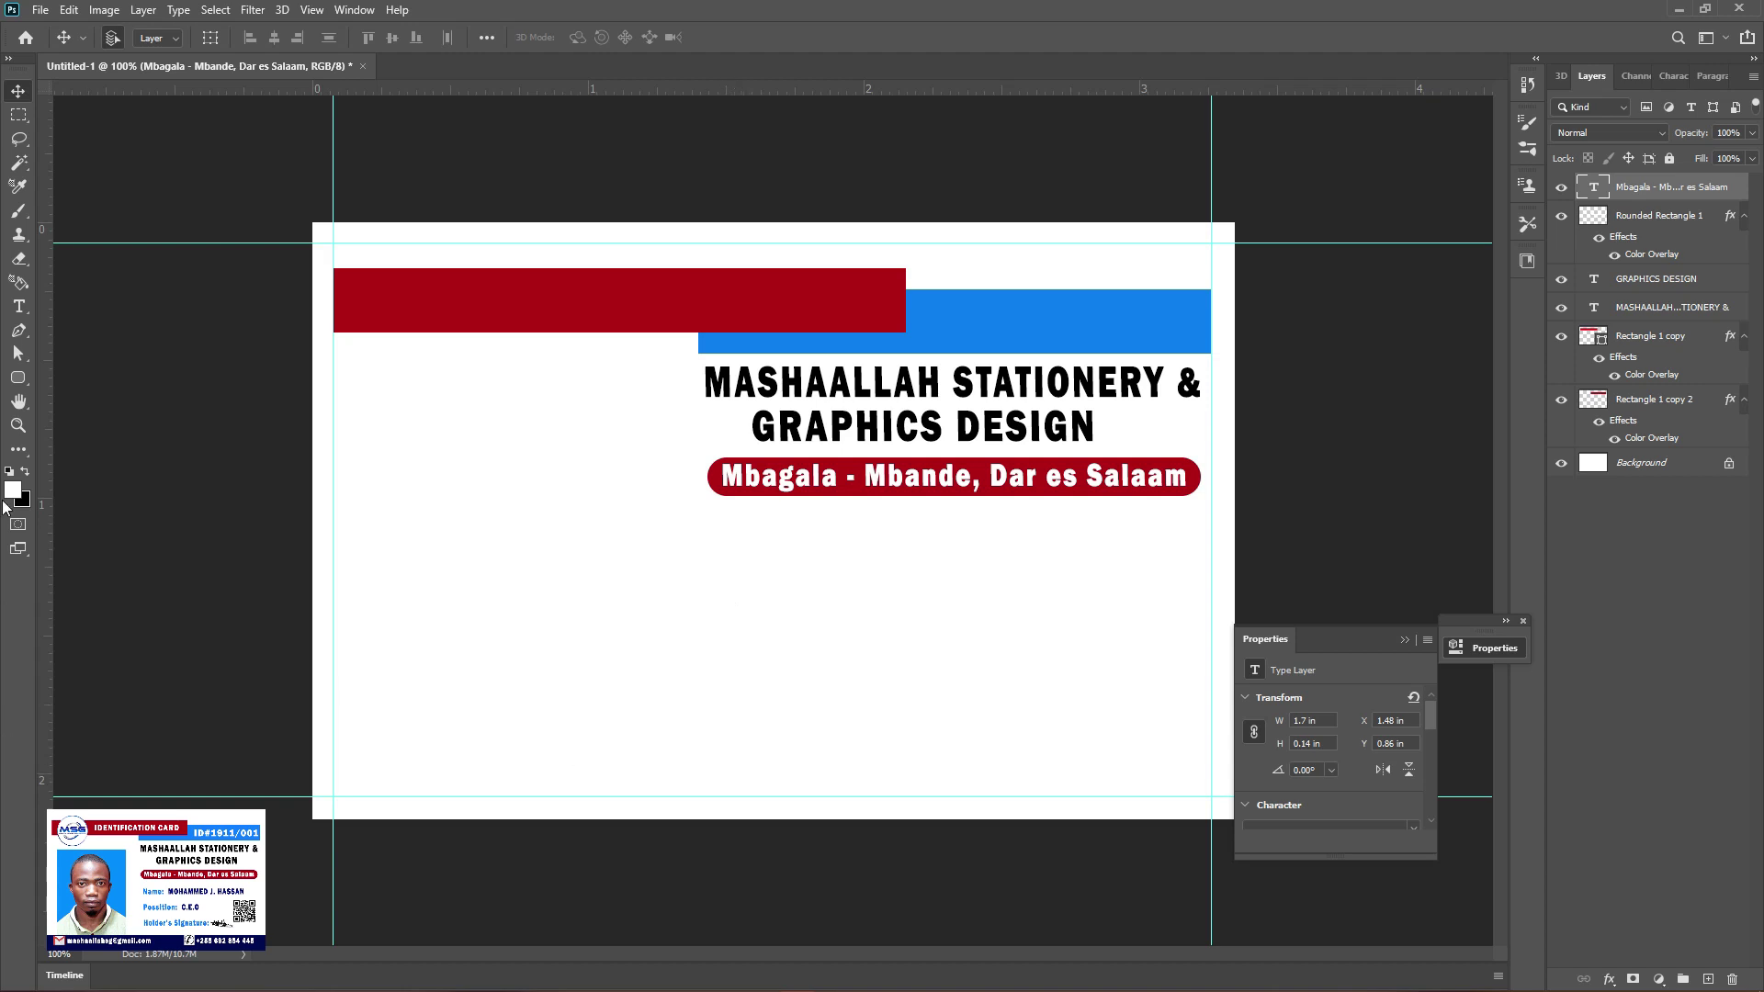
# Try the header stripe's blue on the text, undo it, and discard a stray new text layer
pyautogui.click(18, 306)
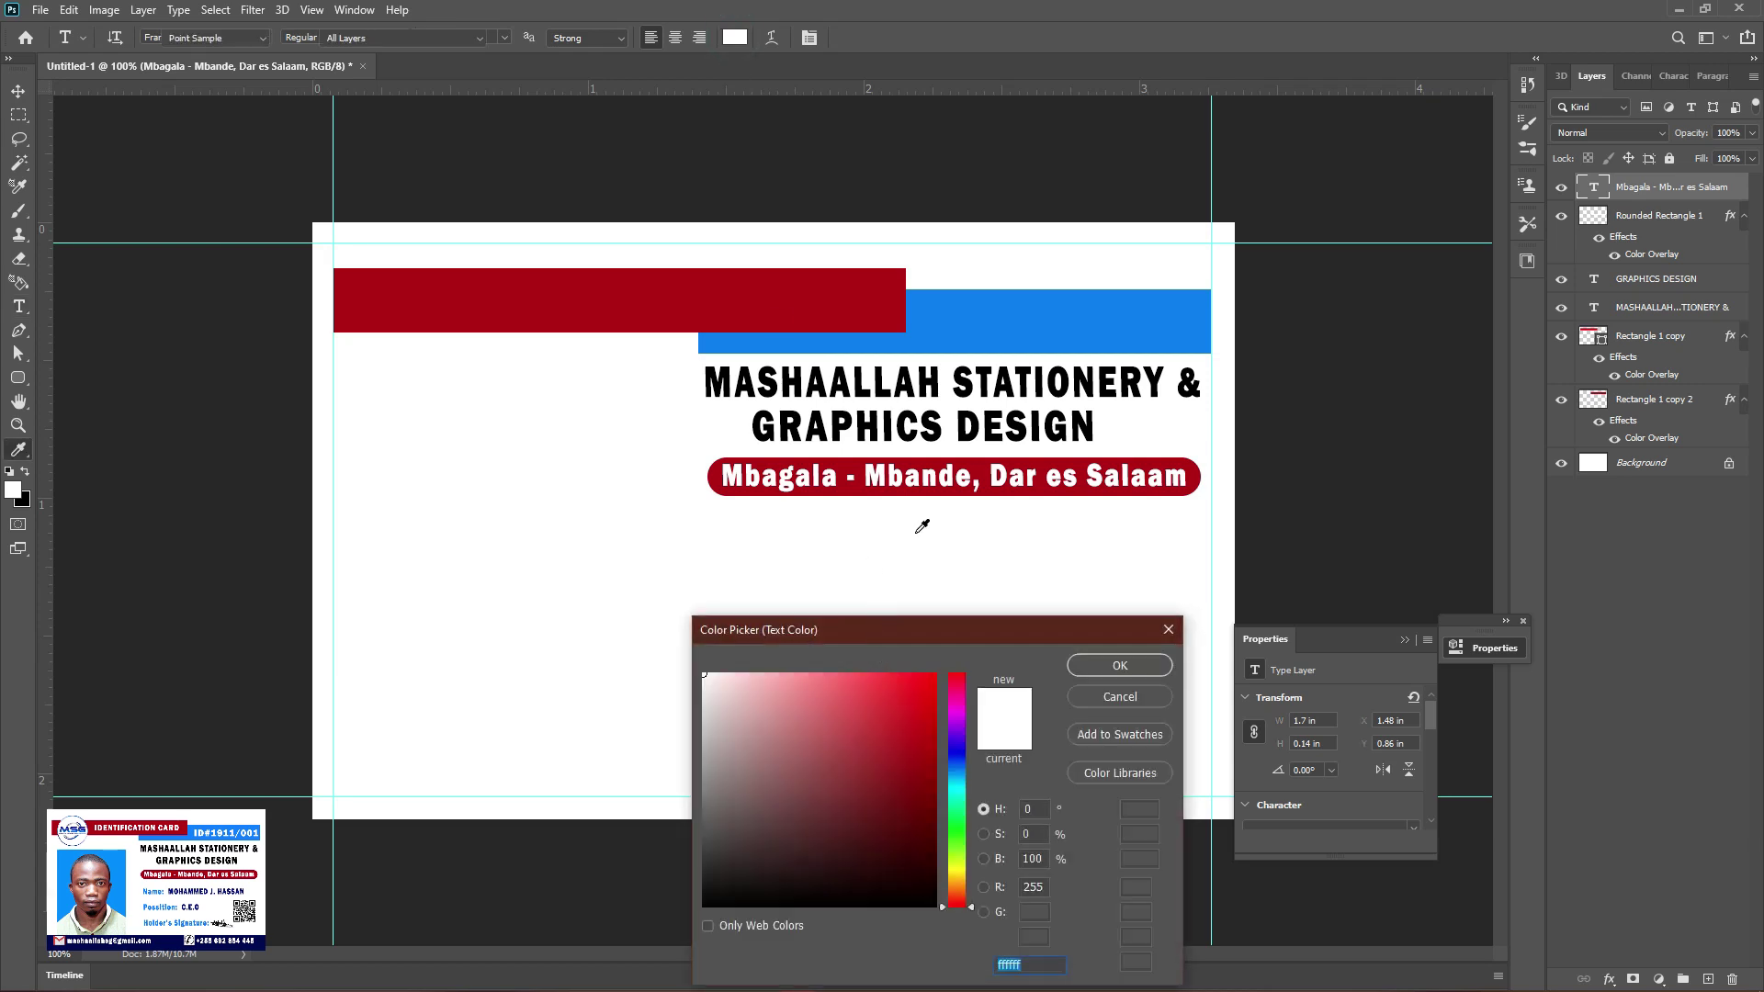
pyautogui.click(1056, 328)
pyautogui.click(1120, 666)
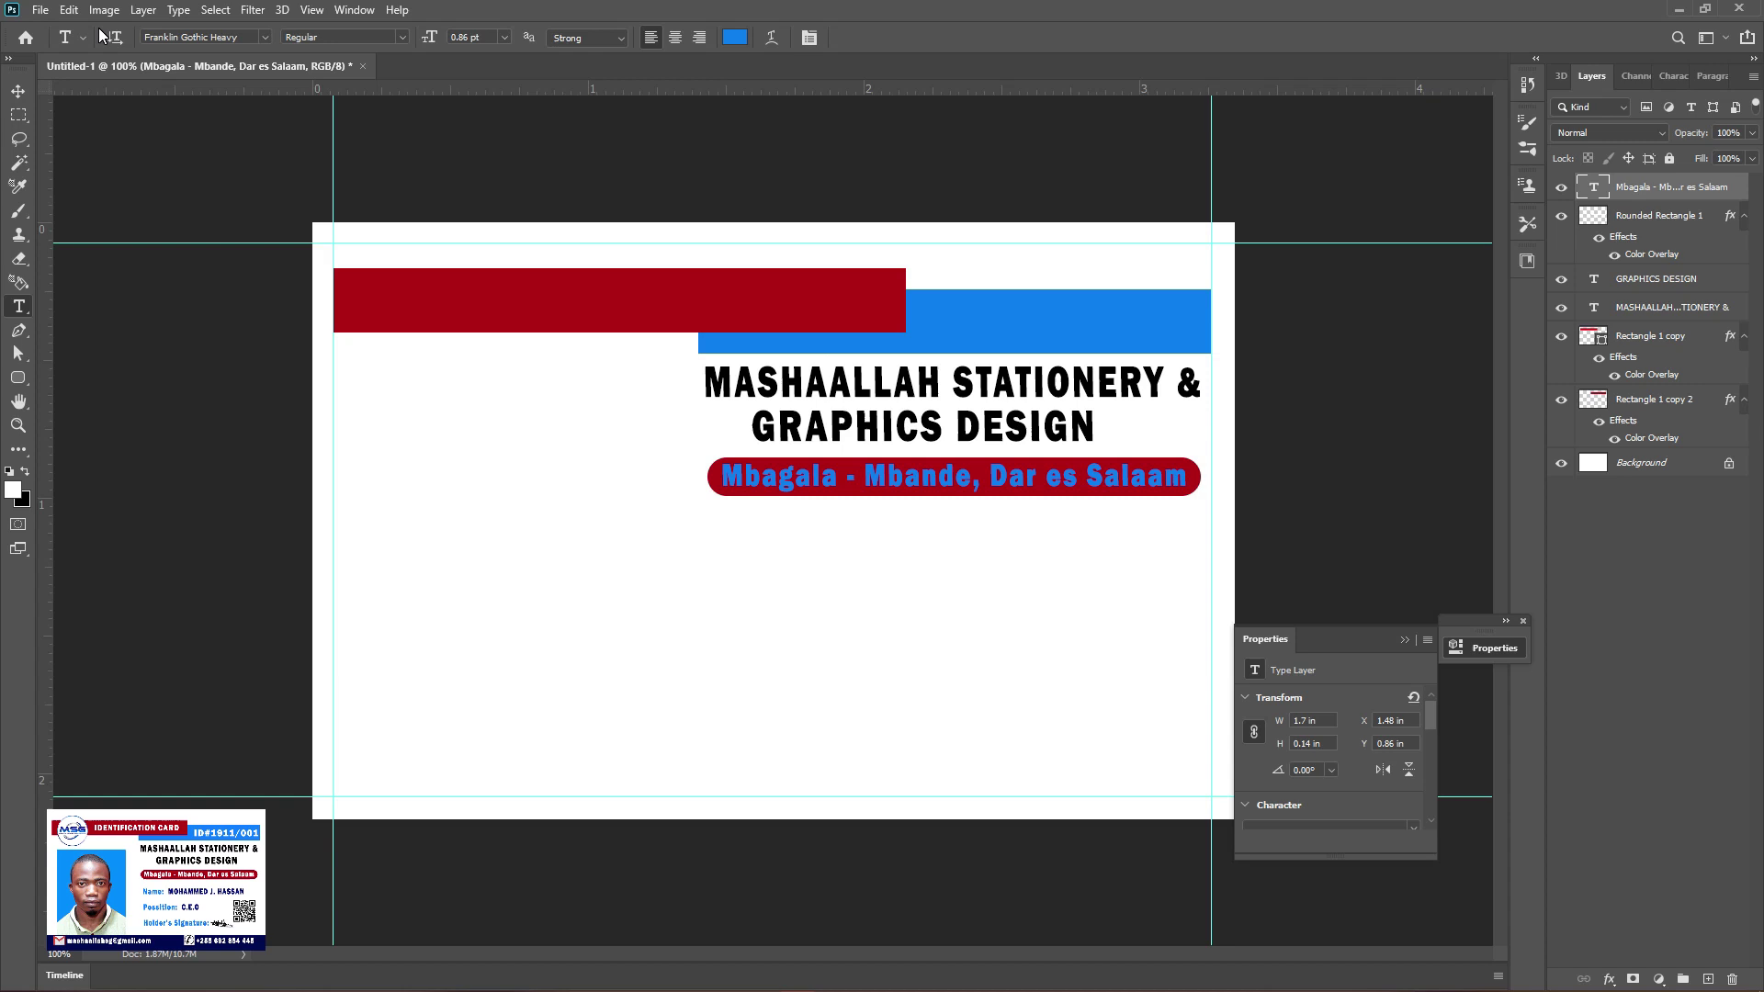
pyautogui.hotkey('ctrl', 'z')
pyautogui.click(712, 552)
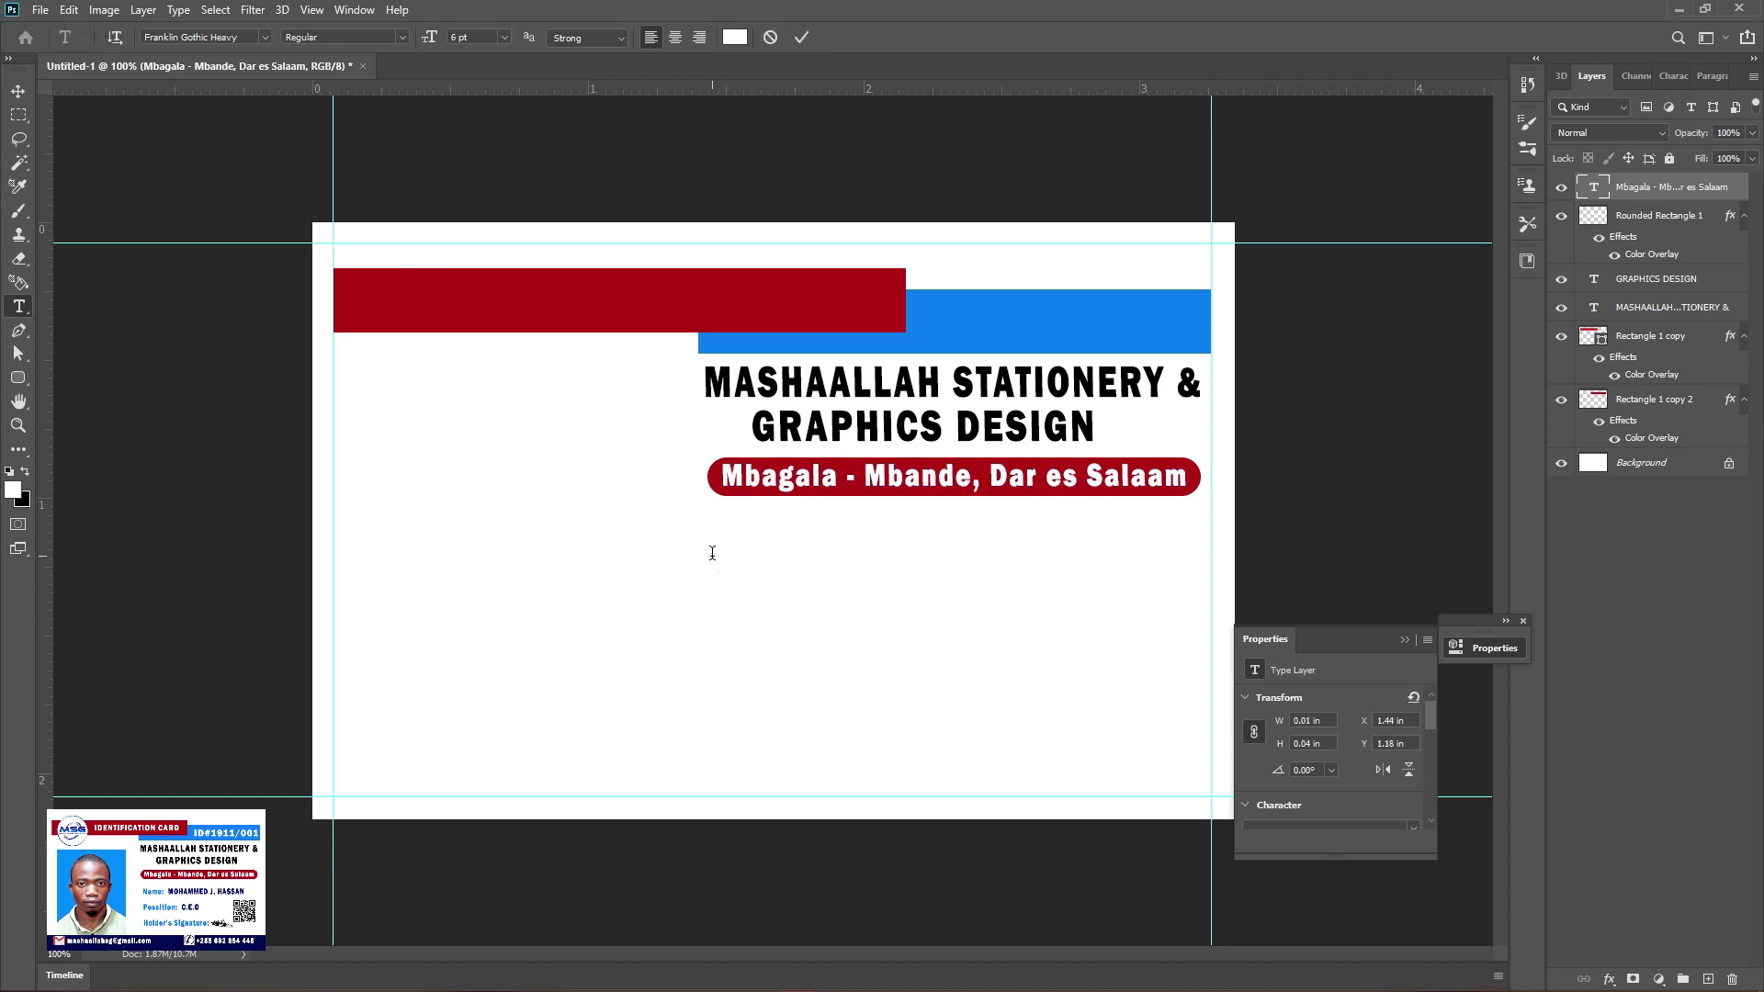
pyautogui.click(772, 38)
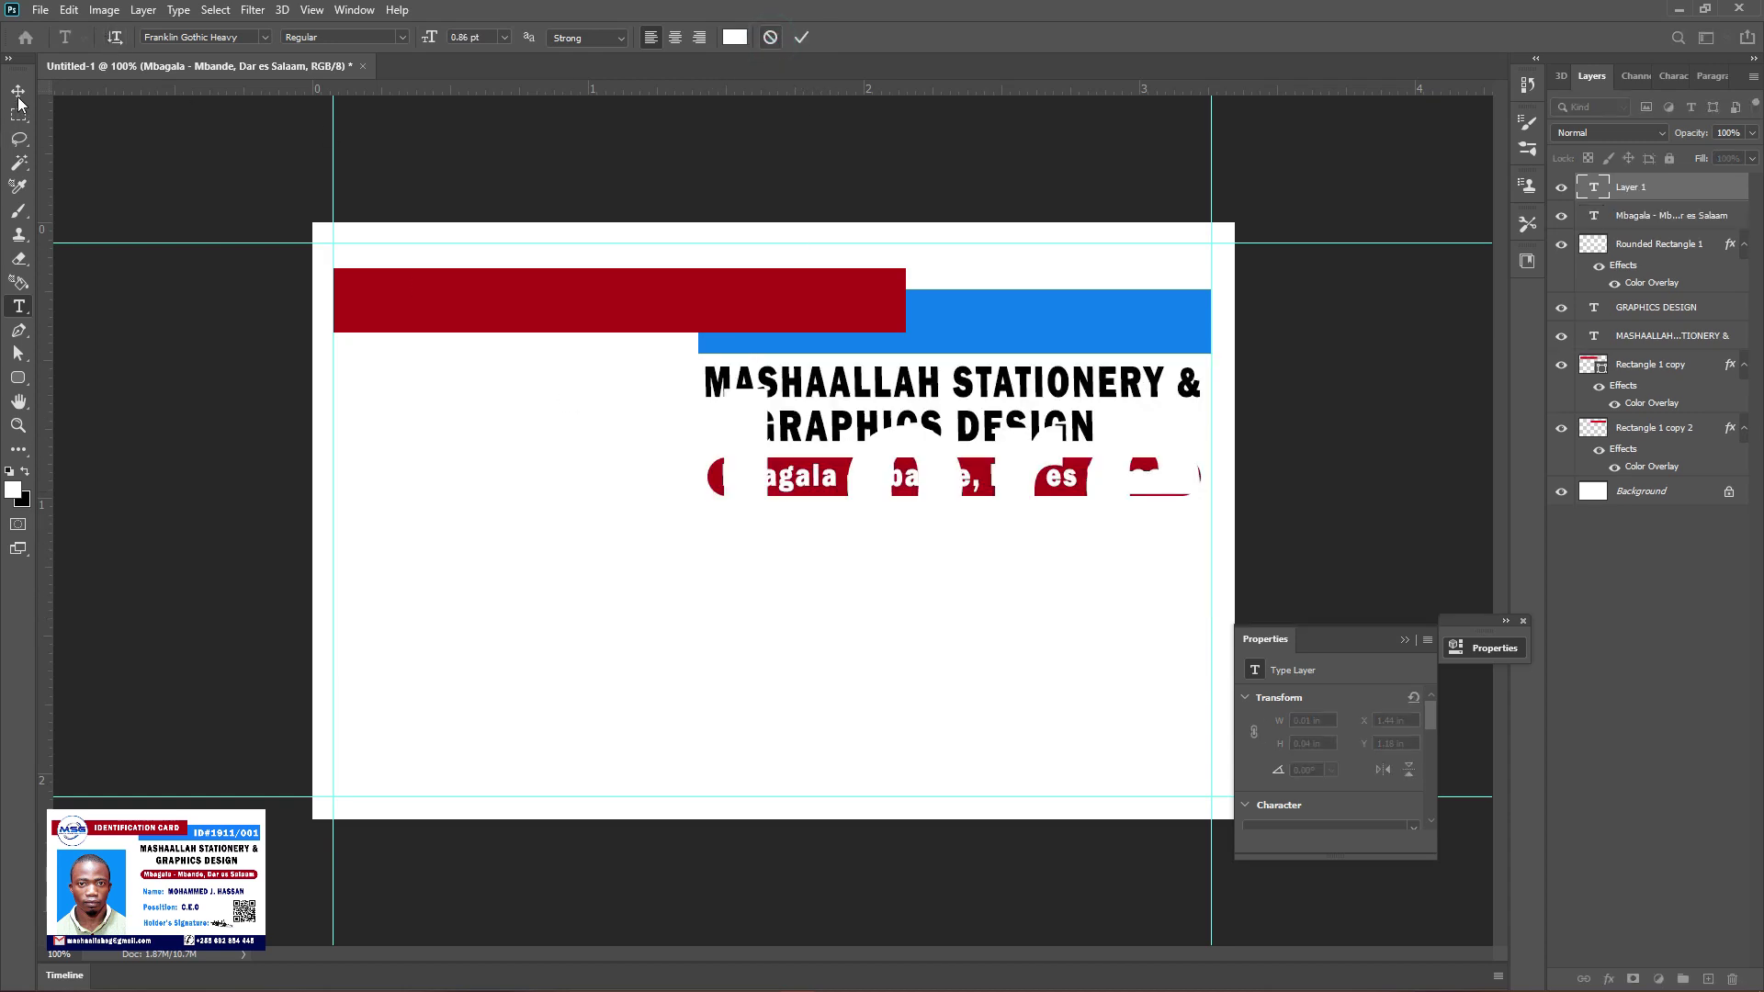
# Alt-drag a copy of the address line to just below the red bar
pyautogui.click(18, 90)
pyautogui.moveTo(898, 483); pyautogui.dragTo(878, 563)
pyautogui.press('t')
pyautogui.click(823, 542)
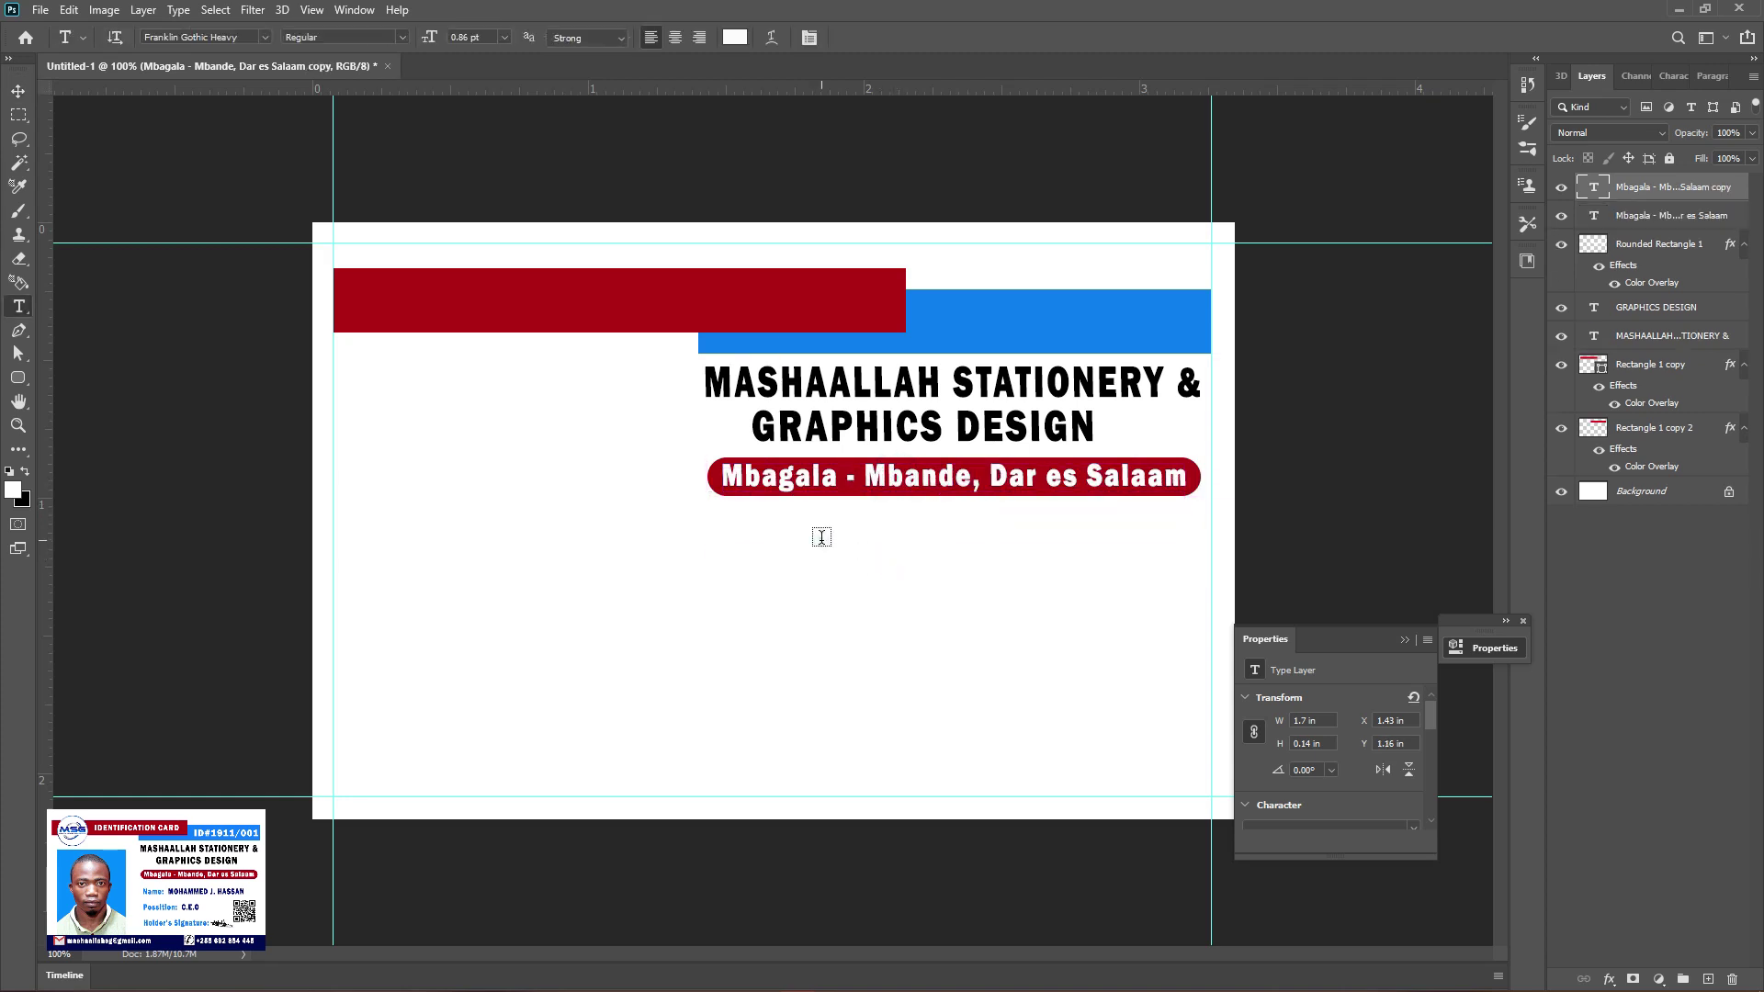
pyautogui.click(770, 38)
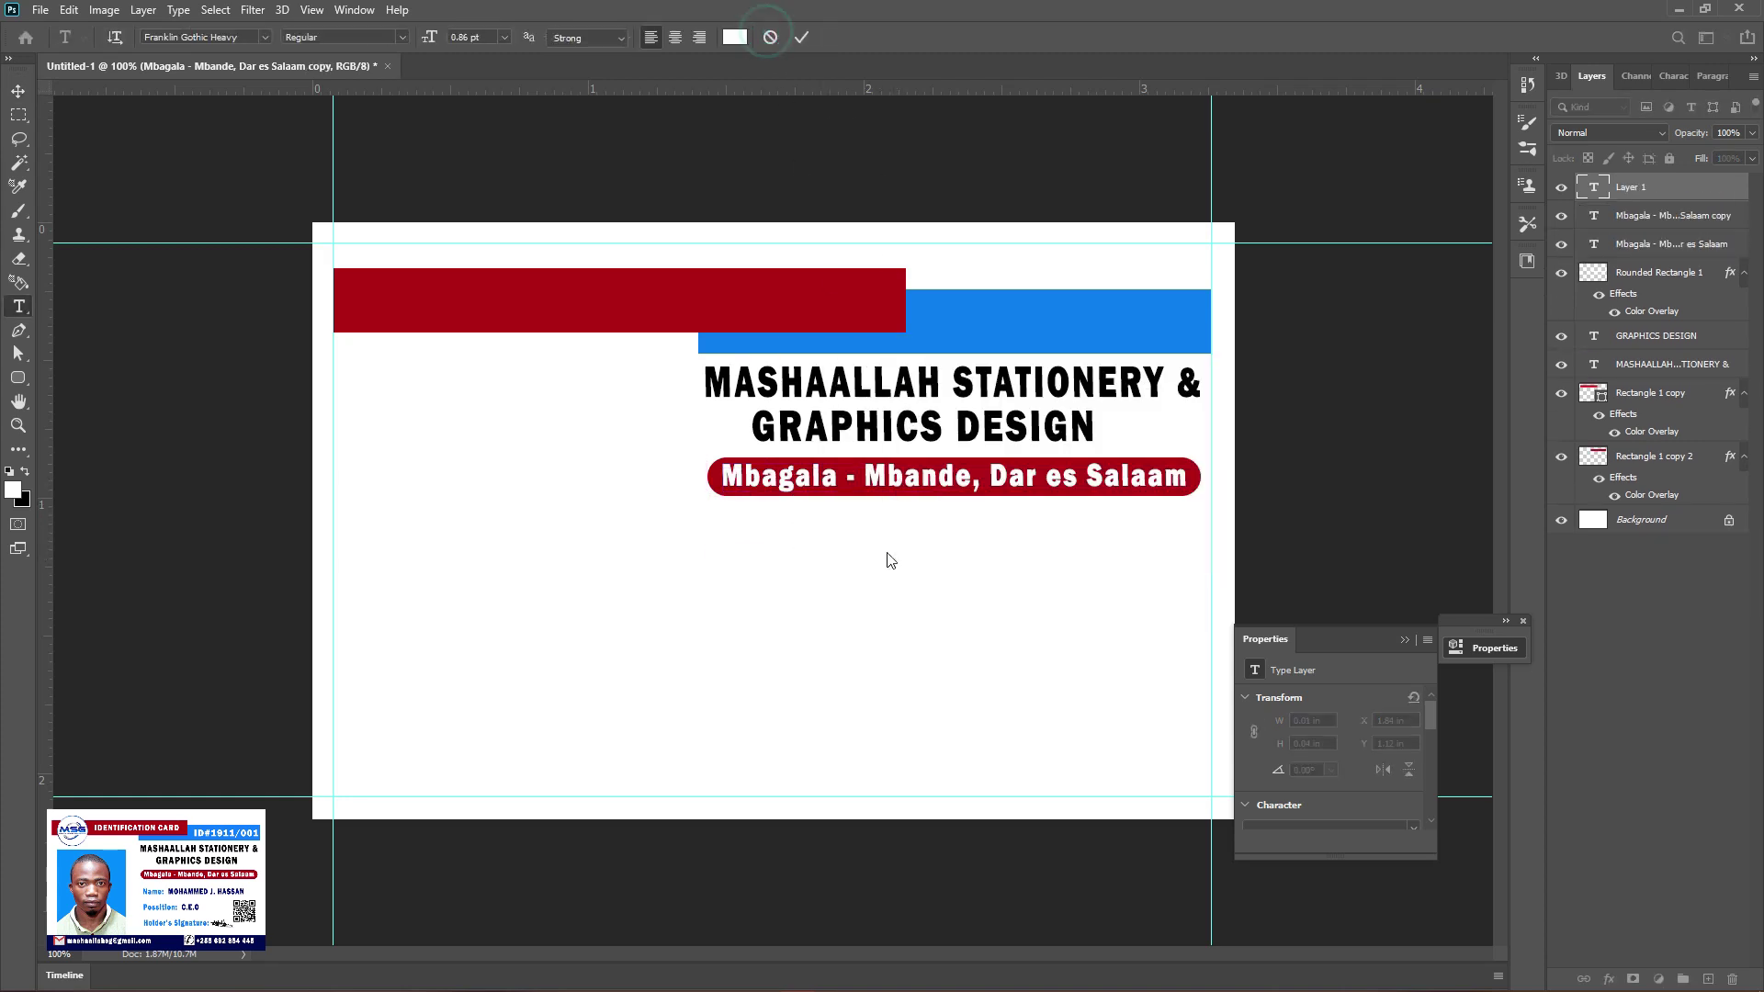
# Recolour the copied address line with blue sampled from the header stripe
pyautogui.click(907, 558)
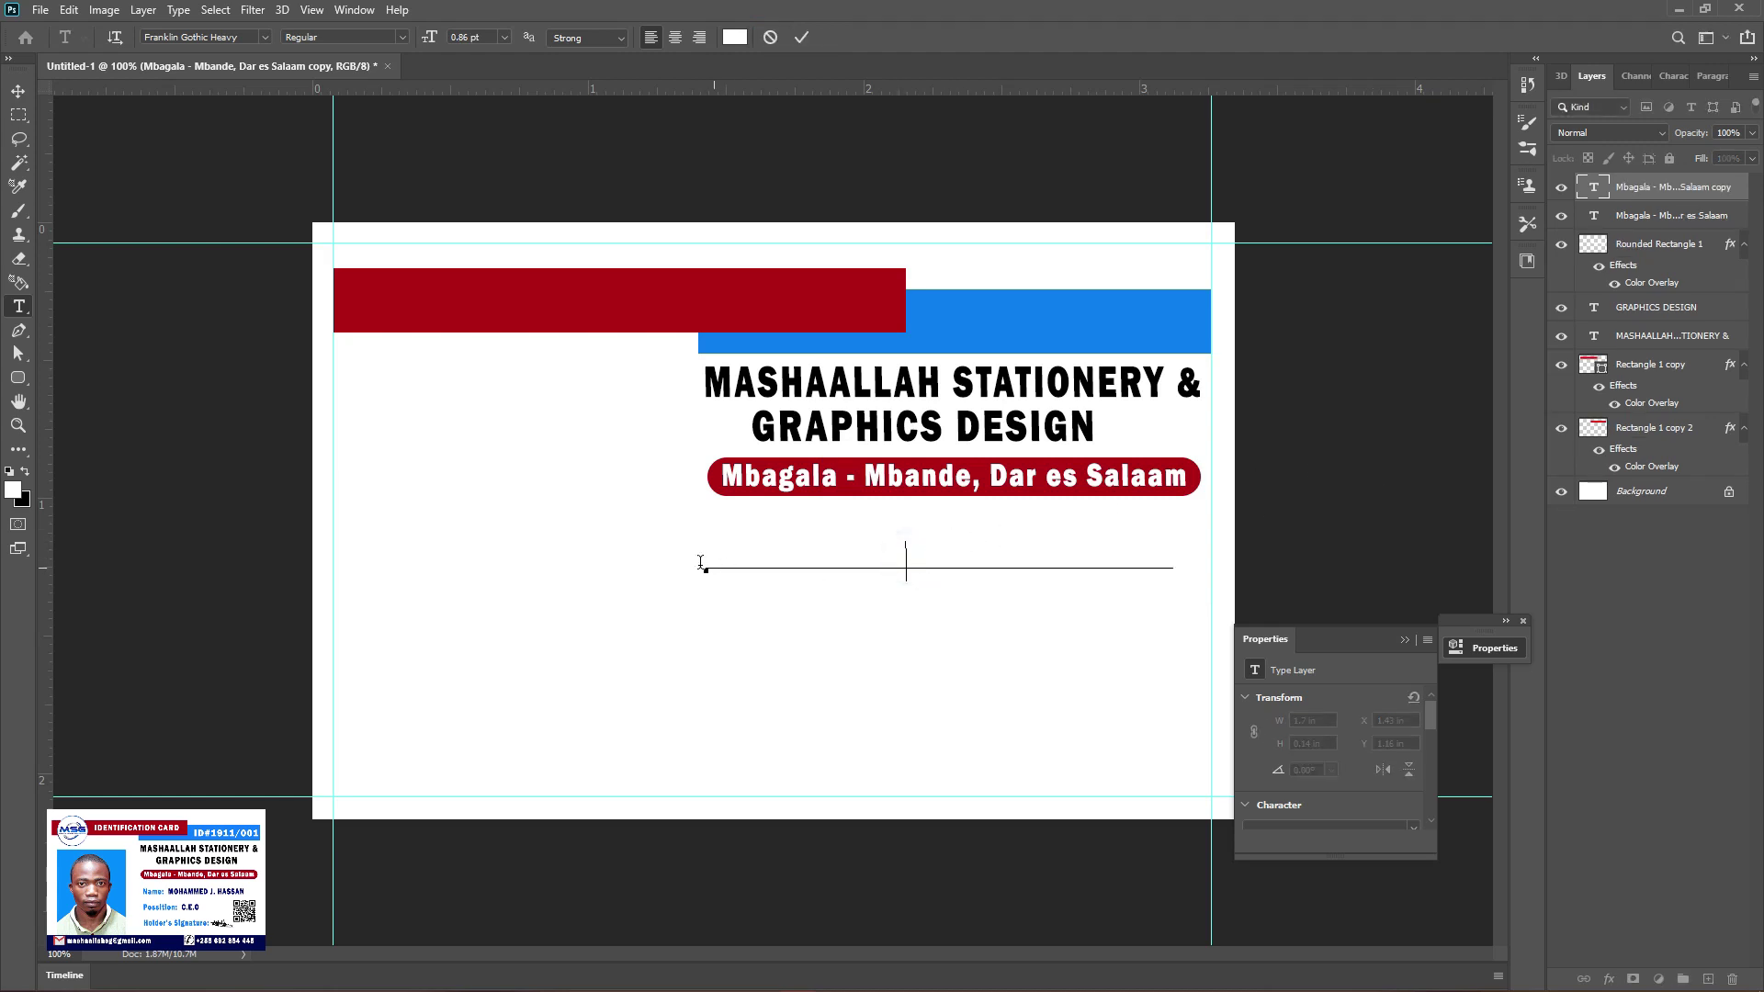
pyautogui.moveTo(704, 565); pyautogui.dragTo(1173, 565)
pyautogui.click(735, 37)
pyautogui.click(1073, 318)
pyautogui.click(1143, 673)
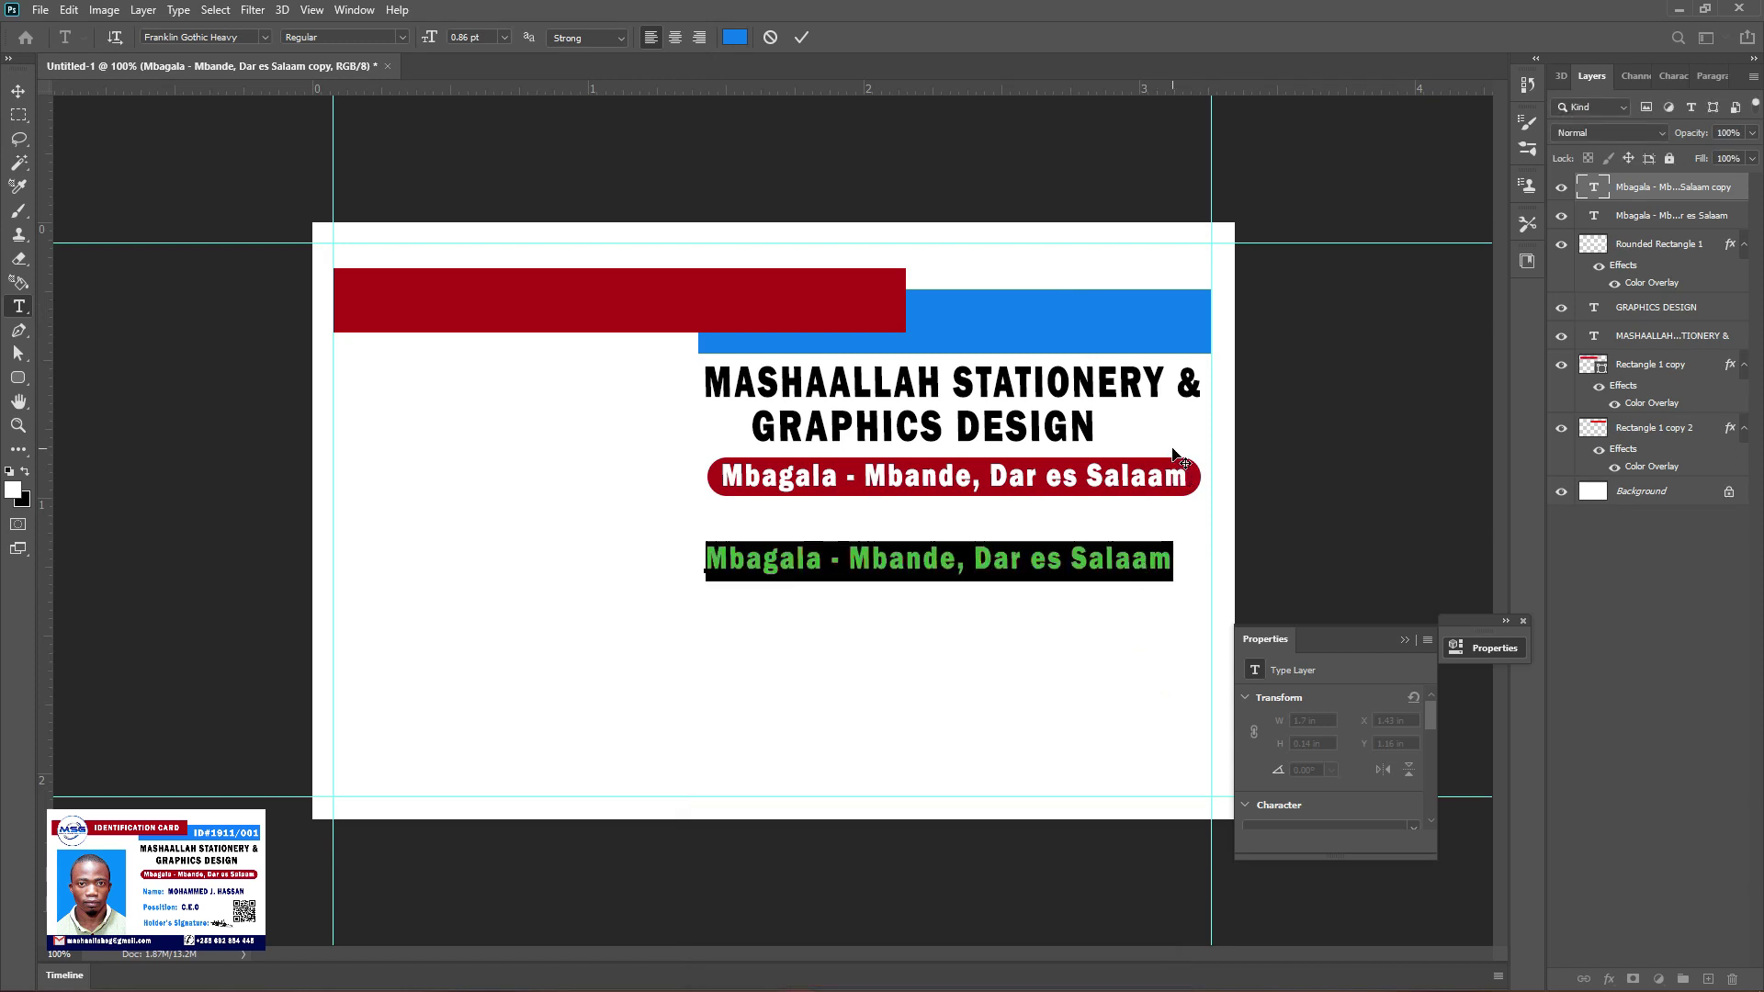
pyautogui.press('Left')
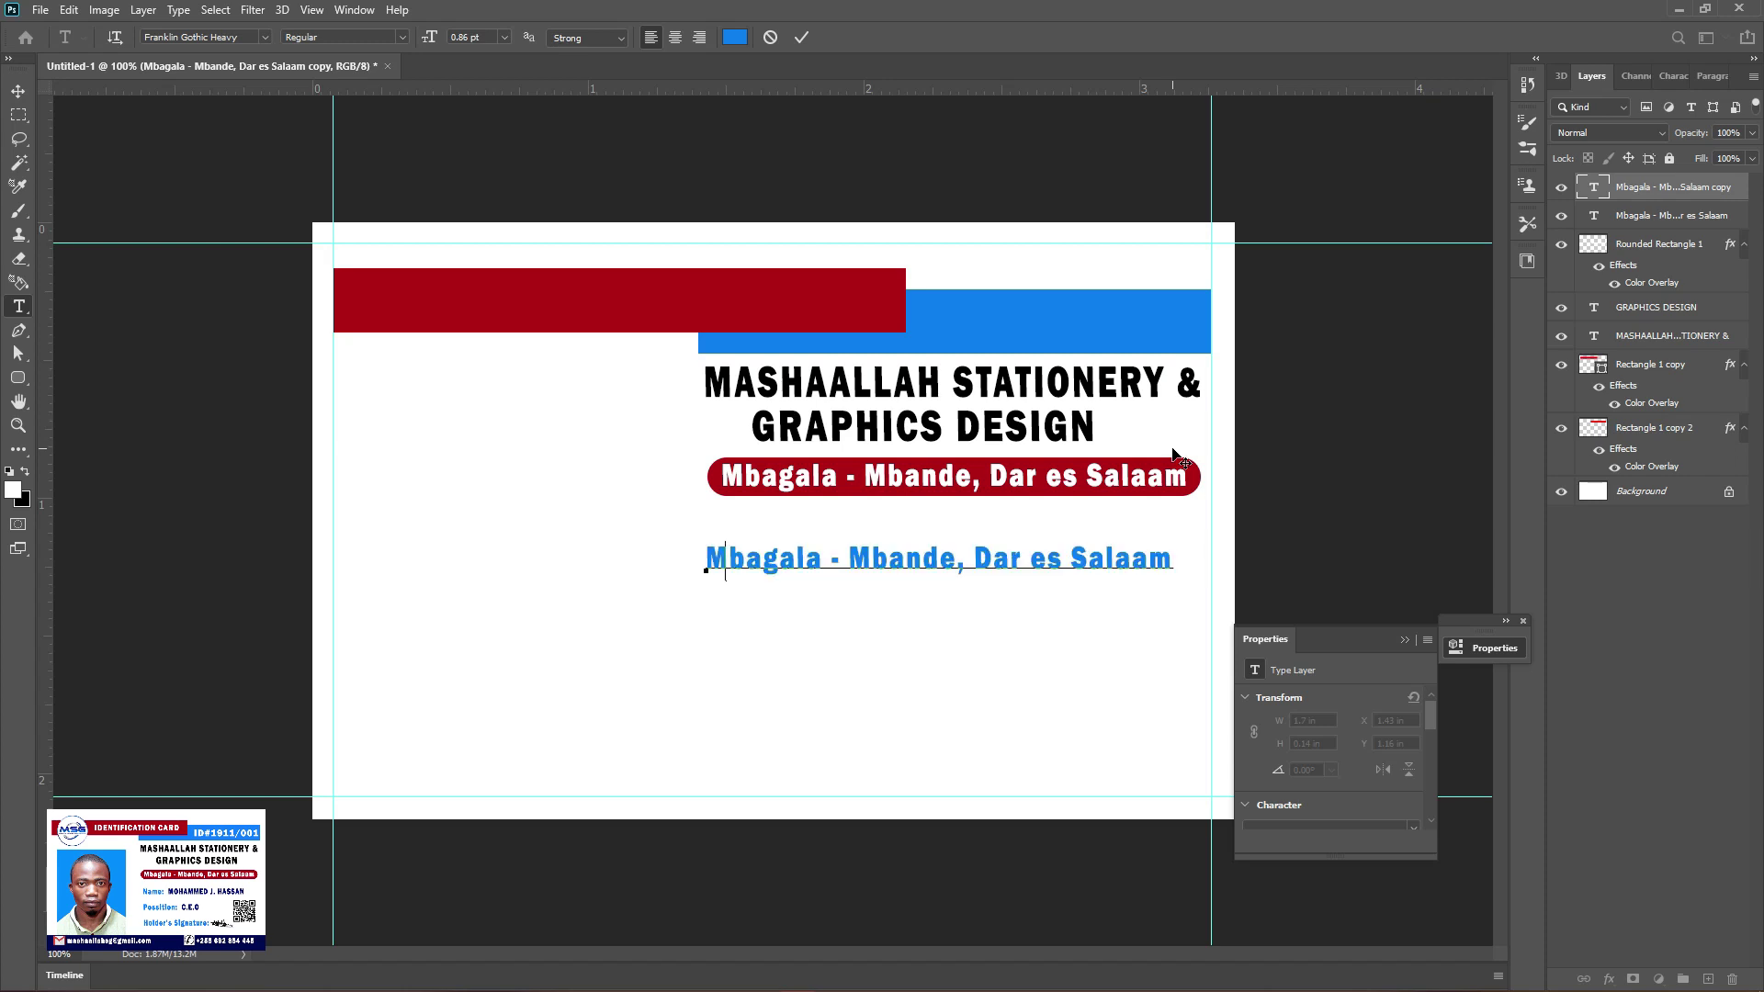
# Replace the copied text with 'Name' and 'Possition' lines and tighten their leading
pyautogui.hotkey('ctrl', 'a')
pyautogui.write('Name    ')
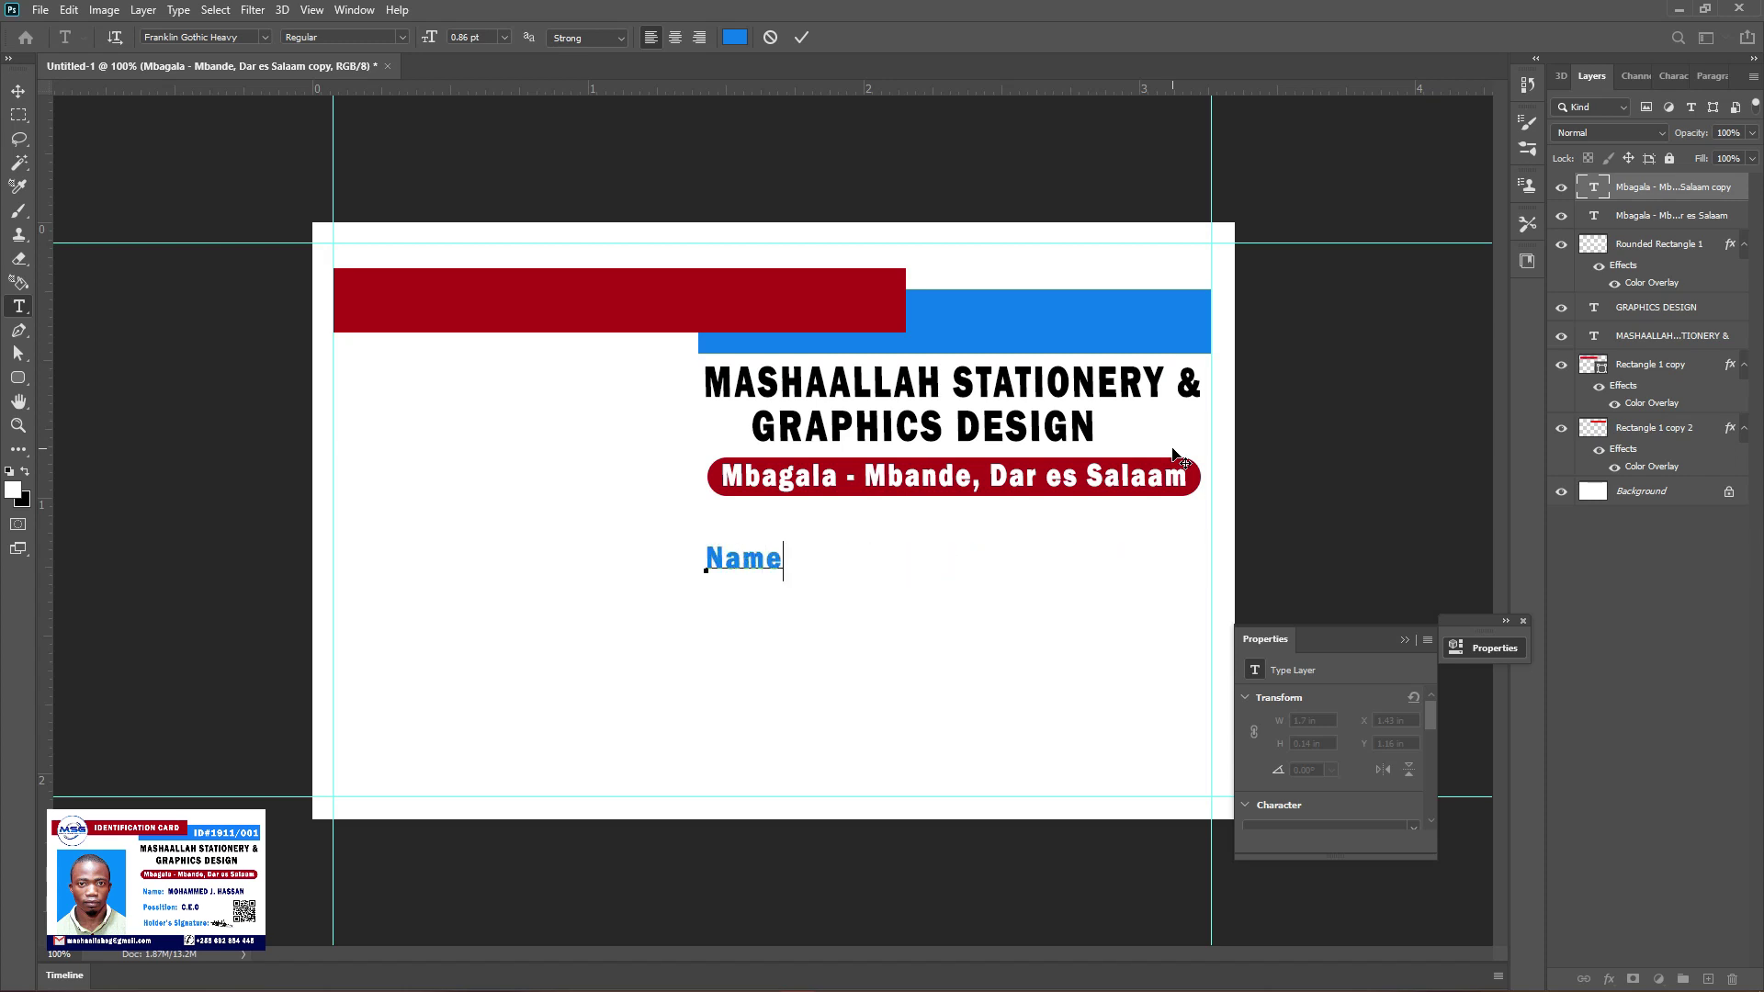
pyautogui.write('Possition')
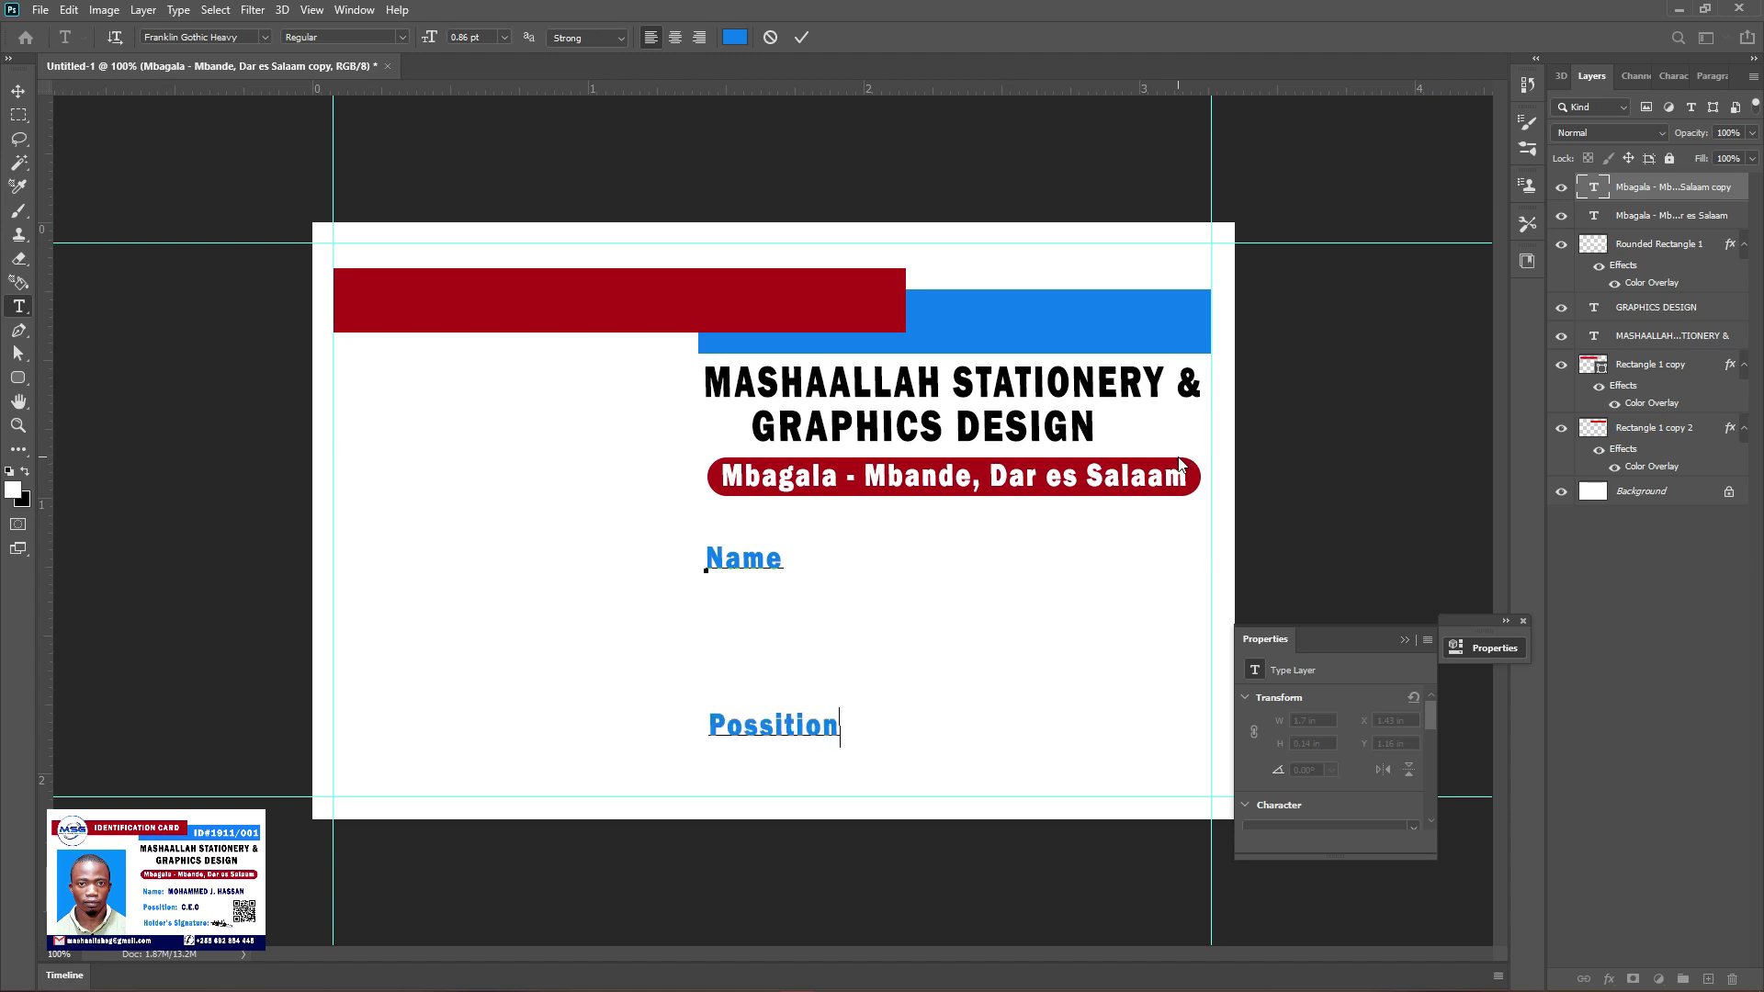
pyautogui.moveTo(706, 564); pyautogui.dragTo(953, 747)
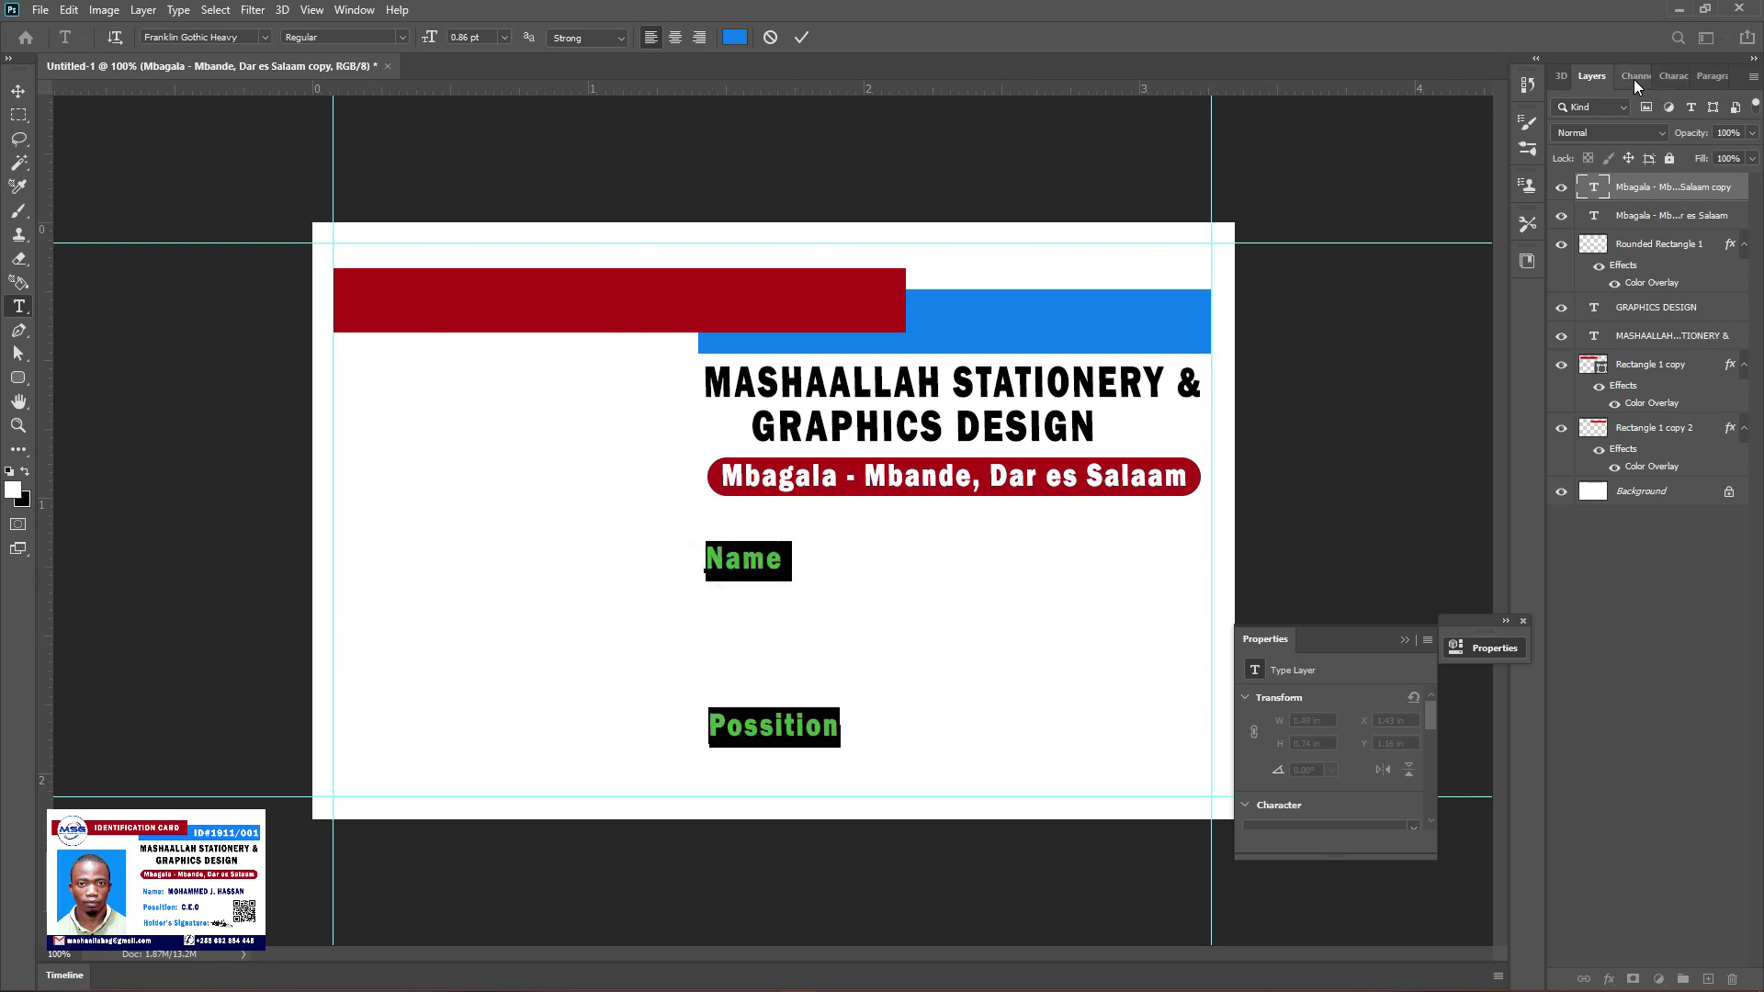
pyautogui.click(1668, 76)
pyautogui.moveTo(1691, 170); pyautogui.dragTo(1647, 136)
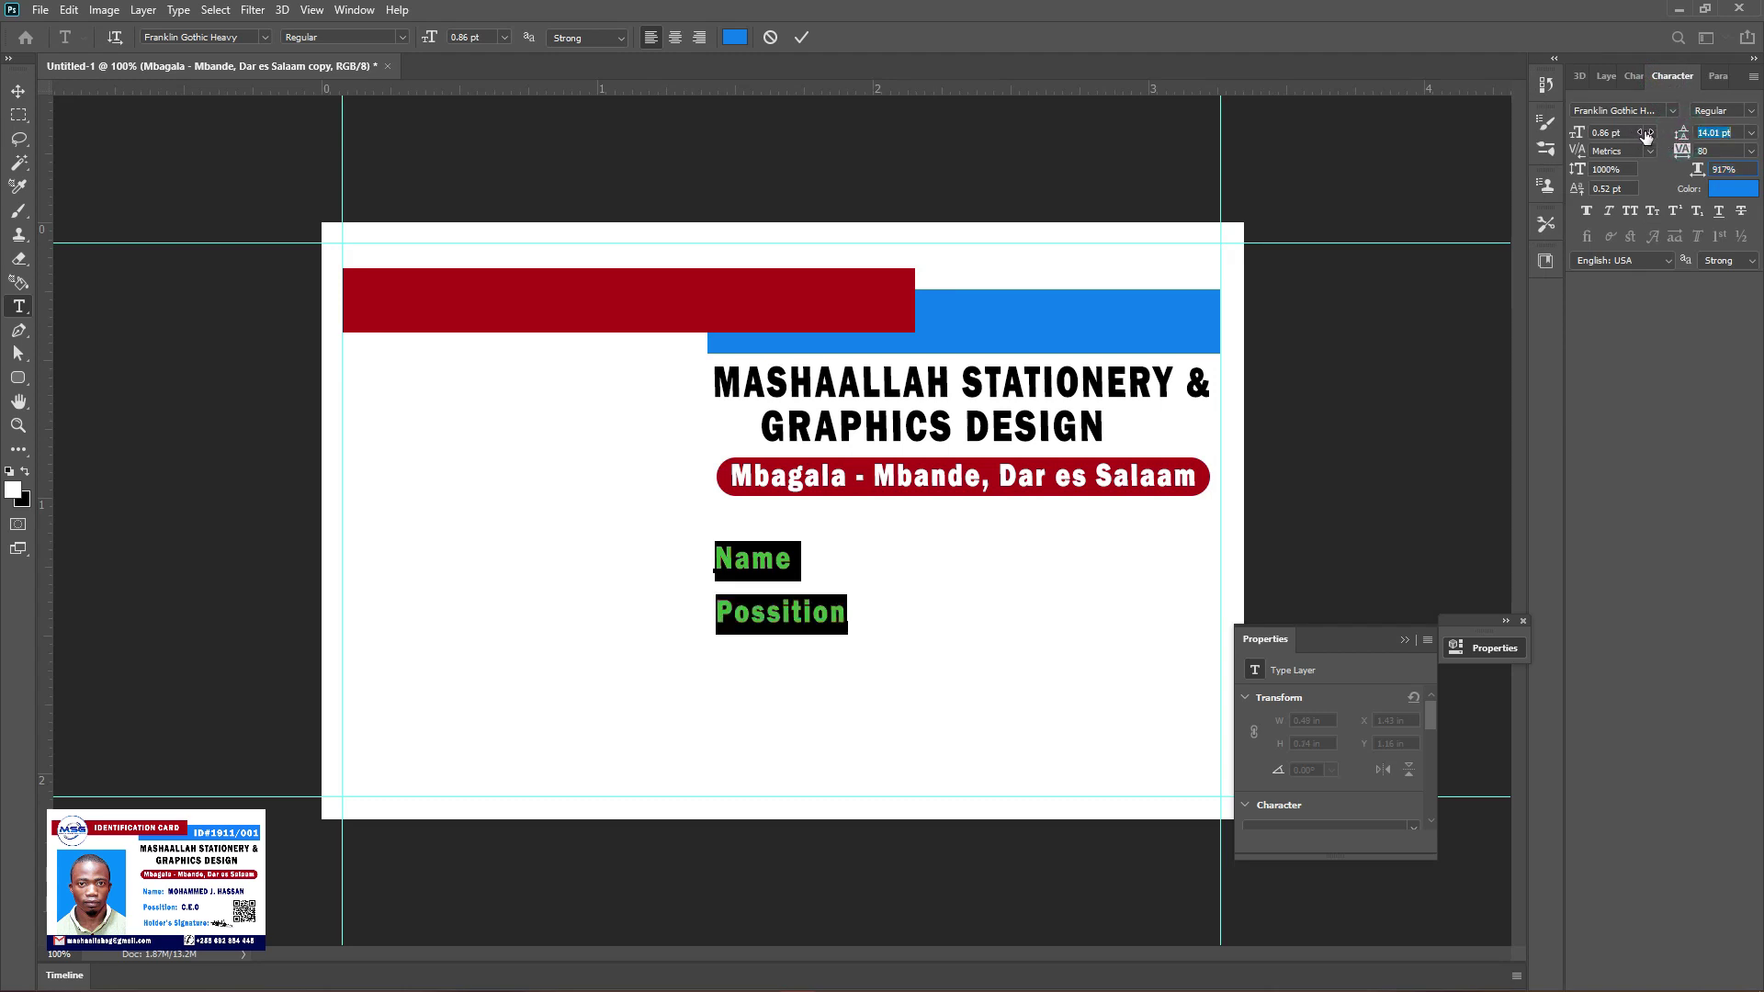
pyautogui.click(830, 614)
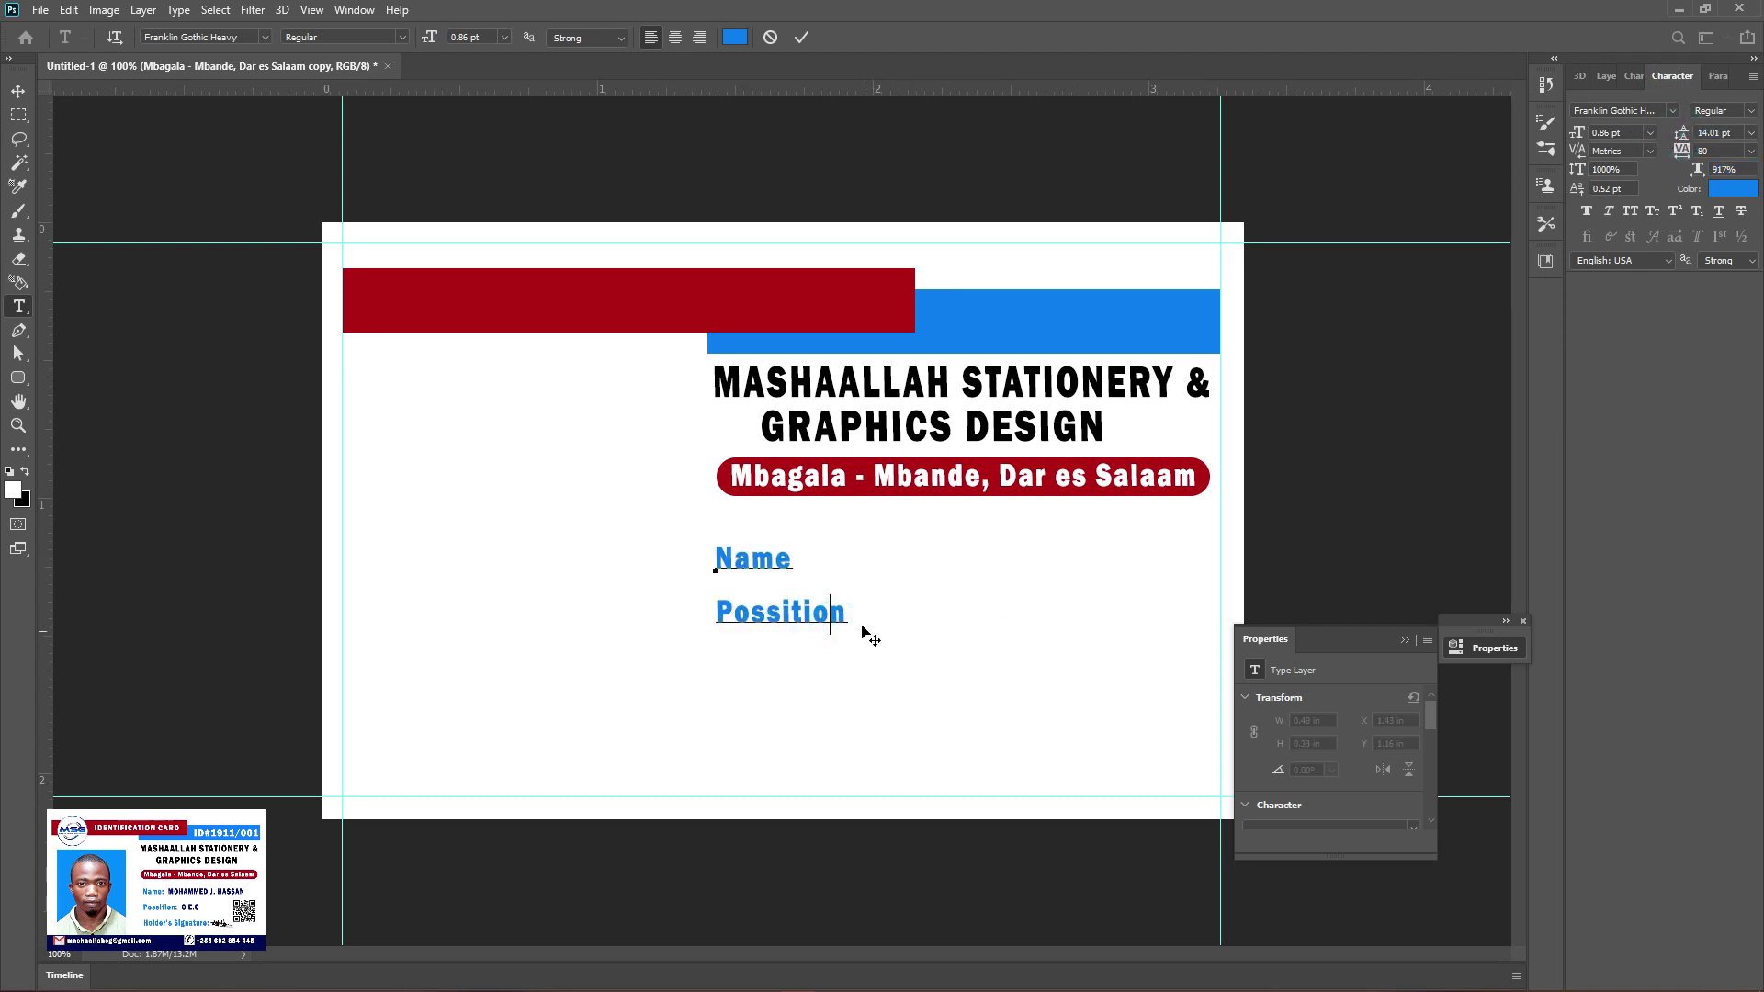
# Add a third line reading 'Holder's Signature' after Possition and commit the text
pyautogui.click(849, 614)
pyautogui.write('Holder')
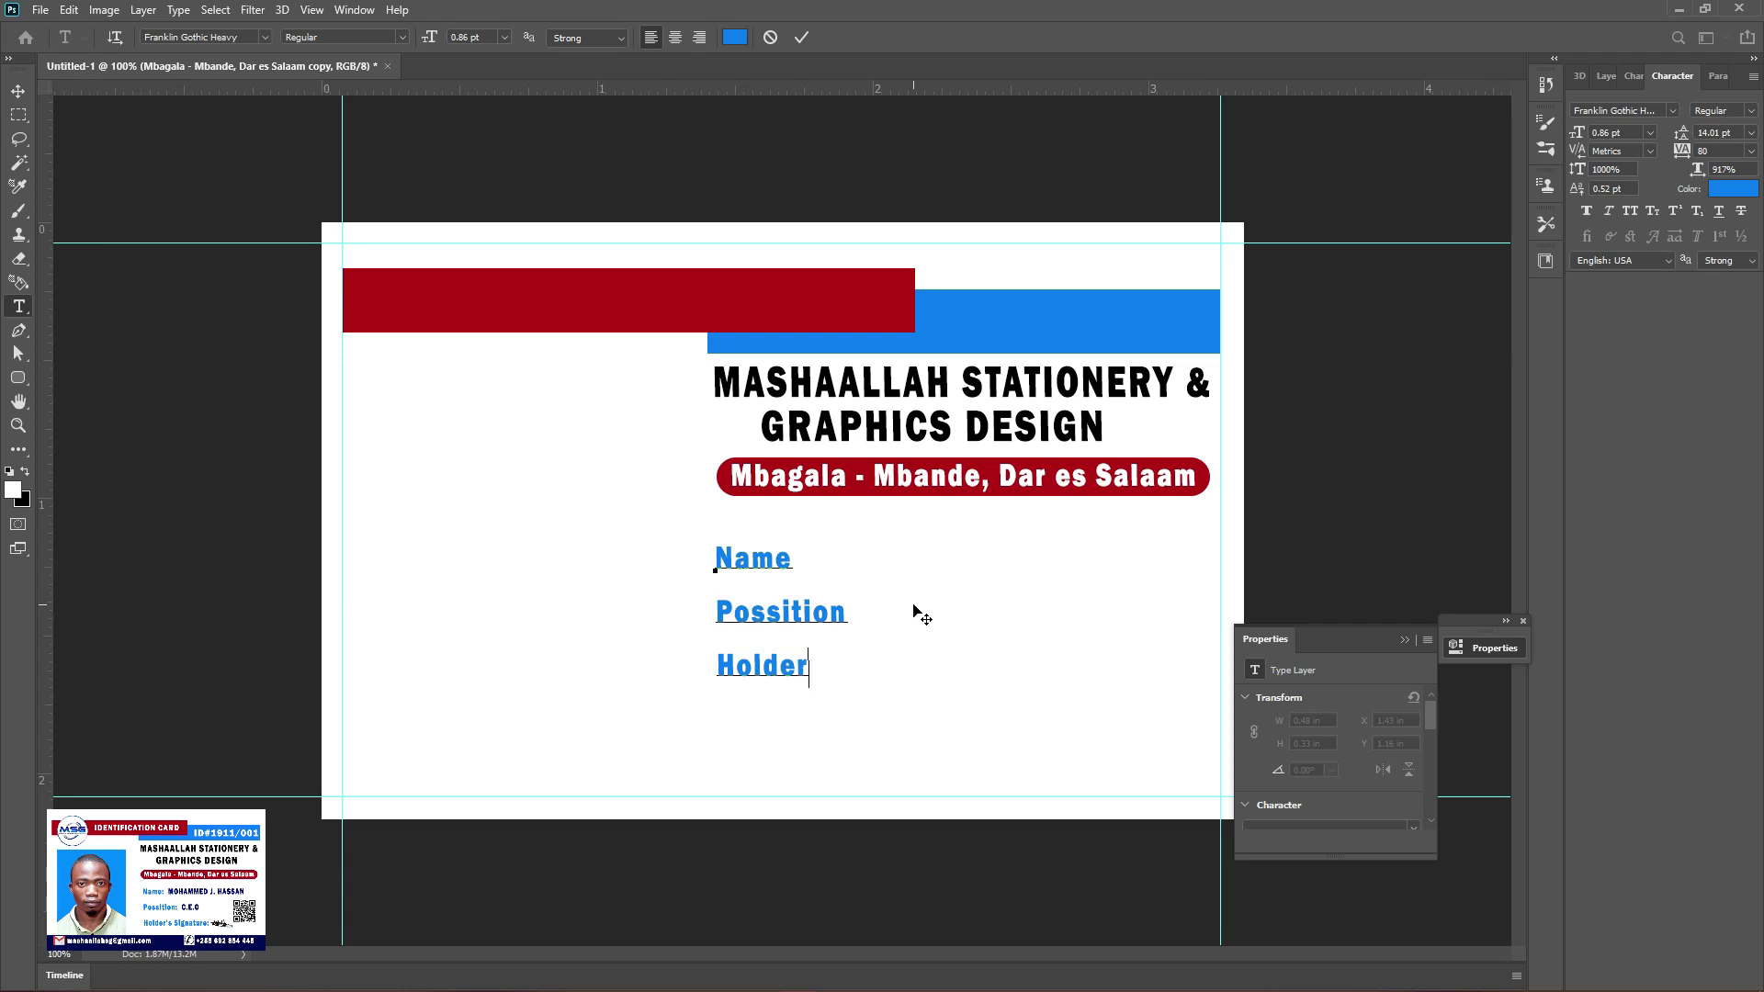
pyautogui.write("'s Signature")
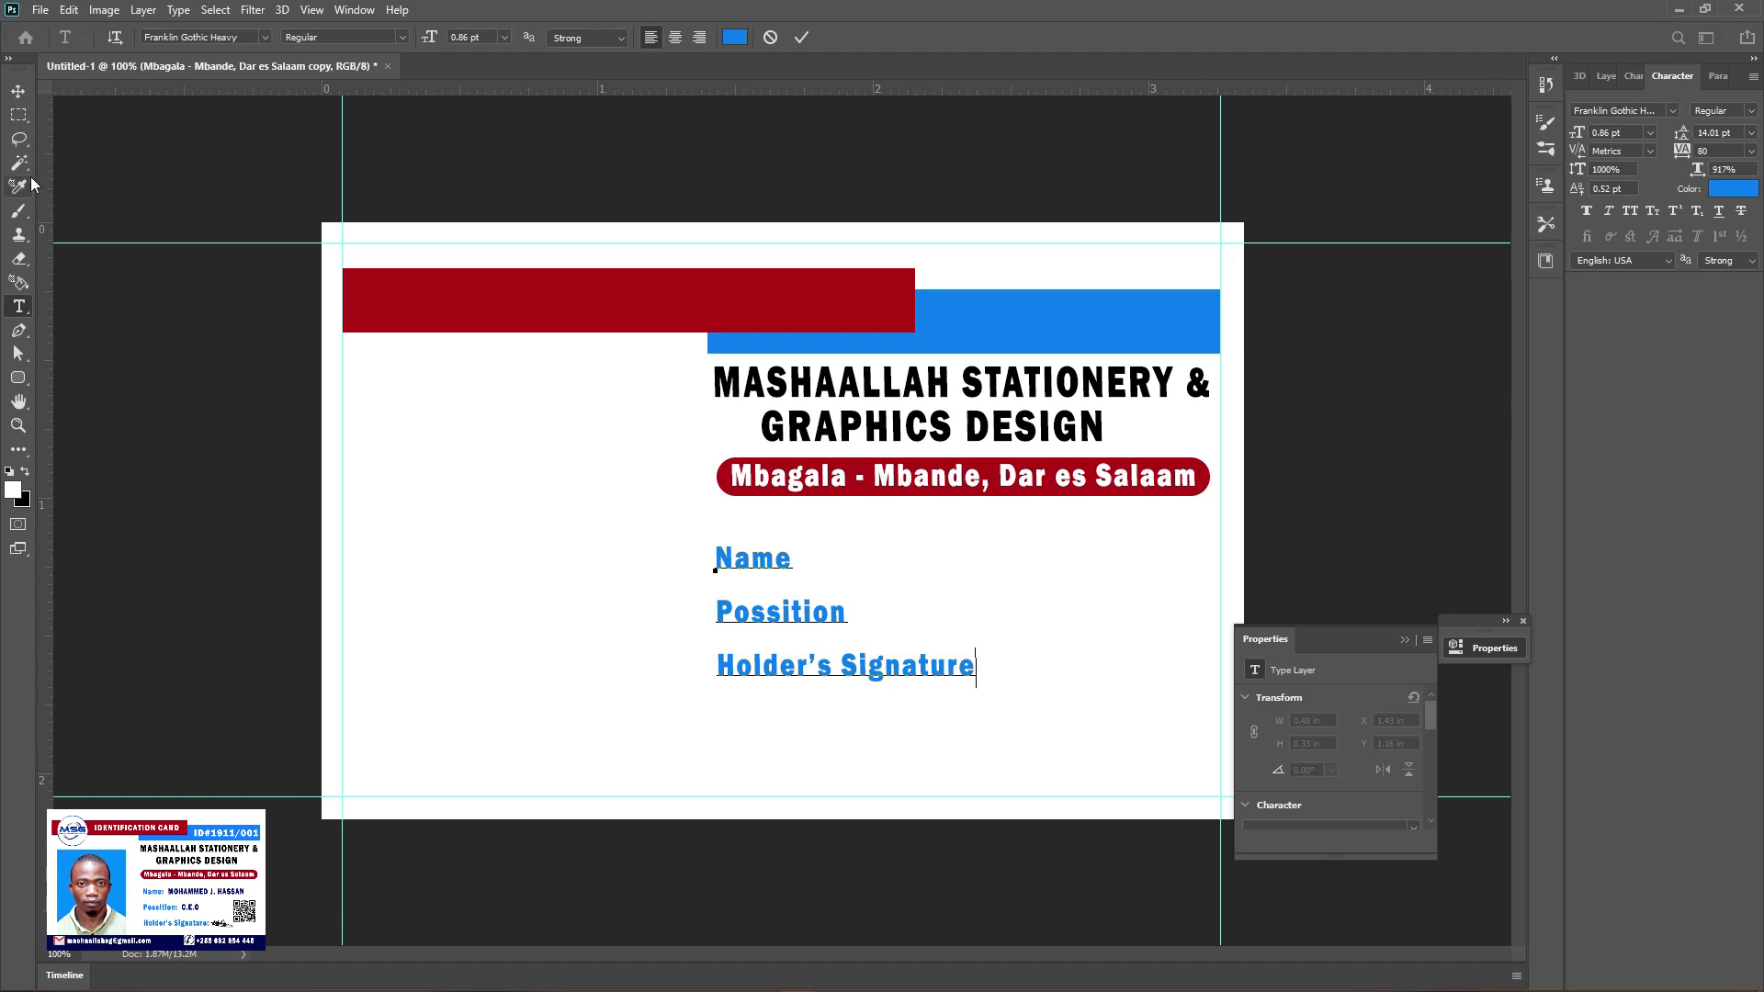
pyautogui.click(18, 91)
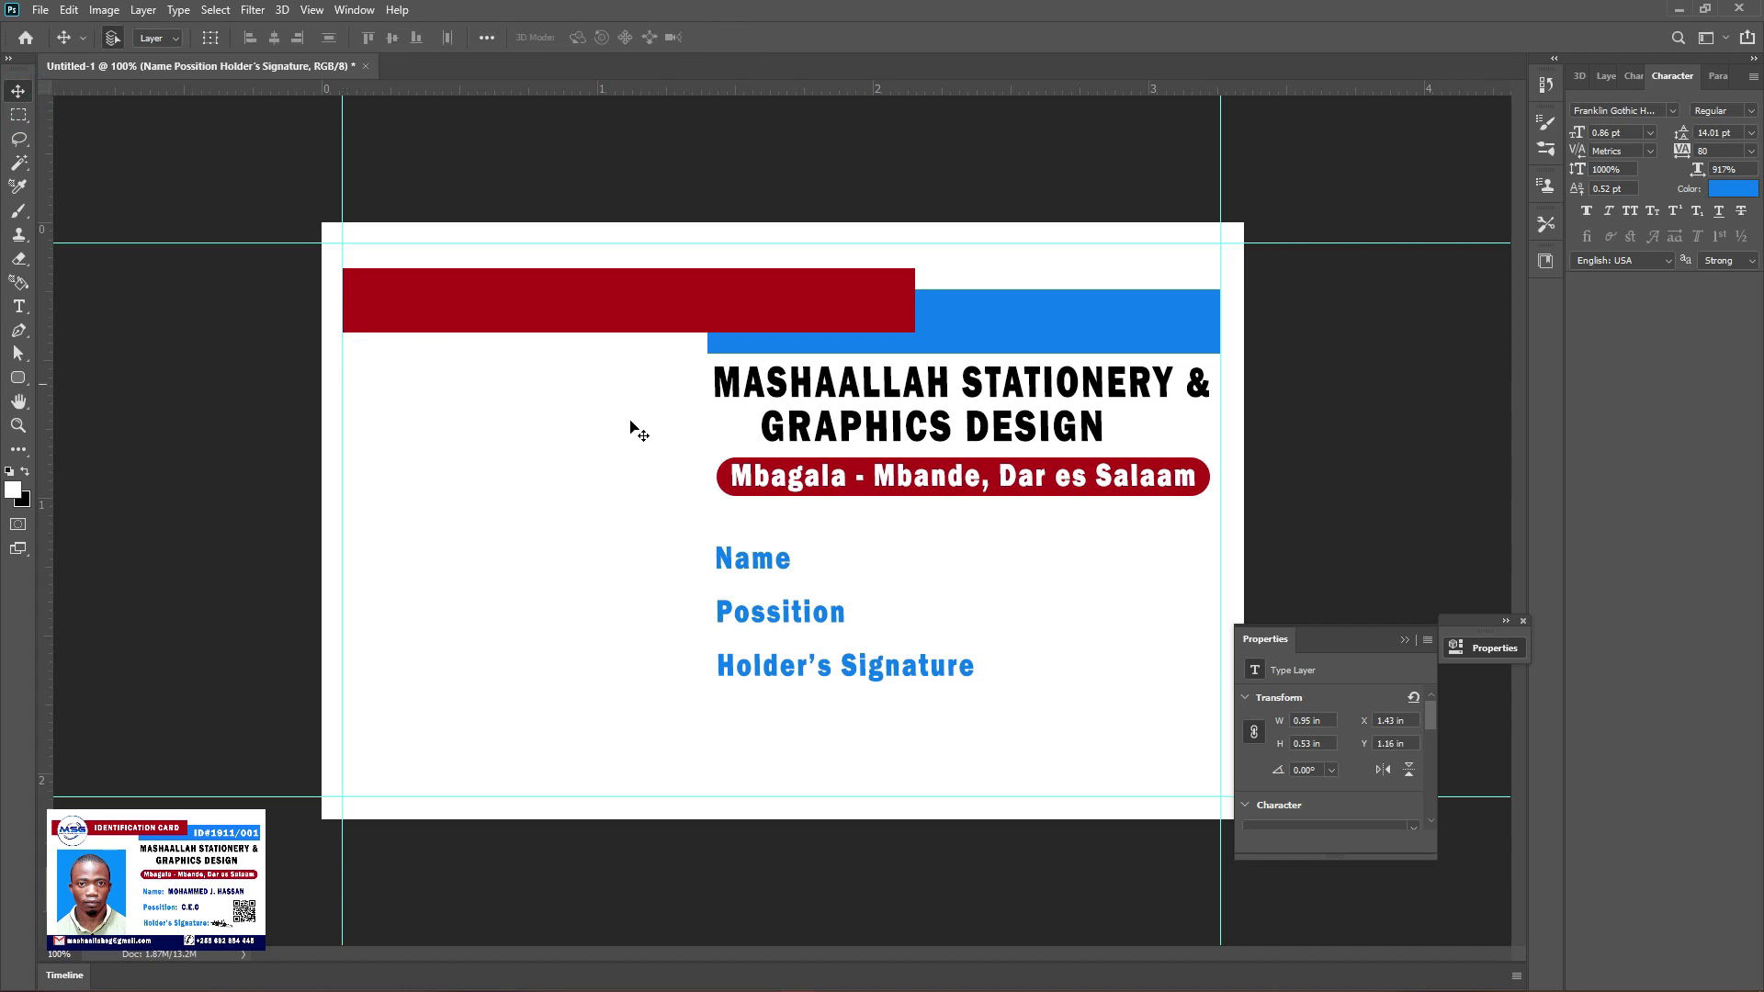
# Set the leading of all three label lines to 16.01 pt and commit
pyautogui.click(19, 307)
pyautogui.moveTo(717, 556)
pyautogui.mouseDown()
pyautogui.moveTo(984, 701)
pyautogui.moveTo(976, 687)
pyautogui.mouseUp()
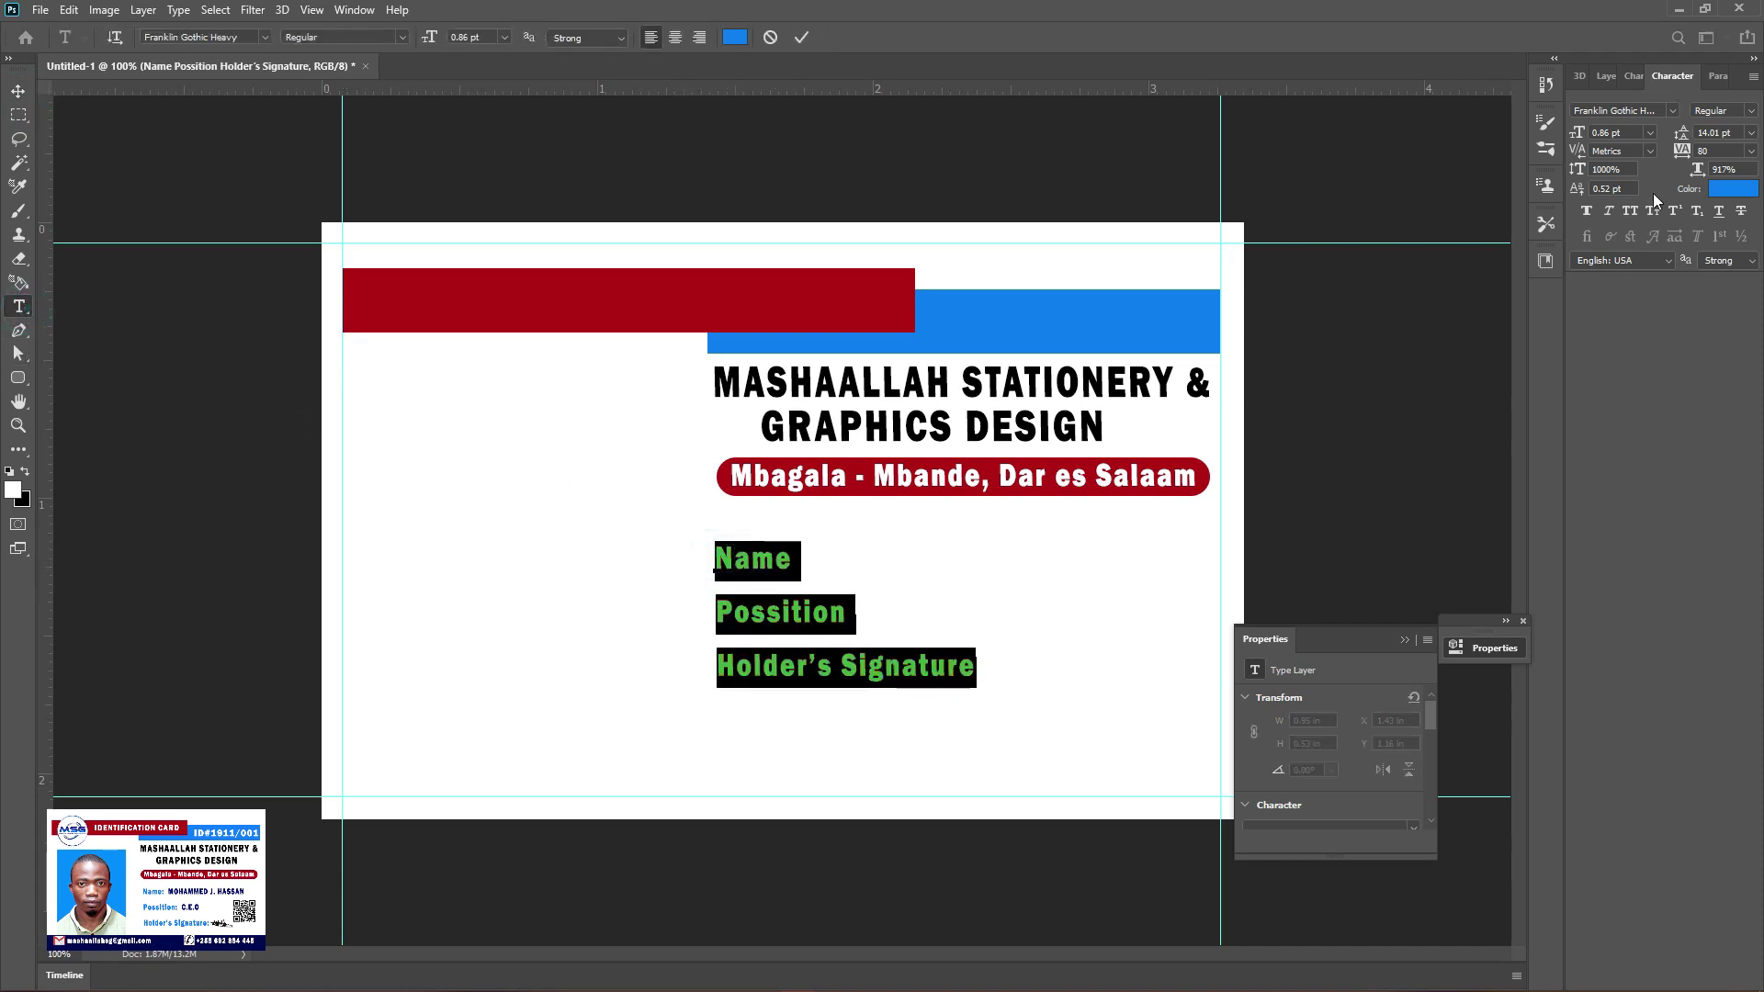
pyautogui.moveTo(1682, 134); pyautogui.dragTo(1686, 134)
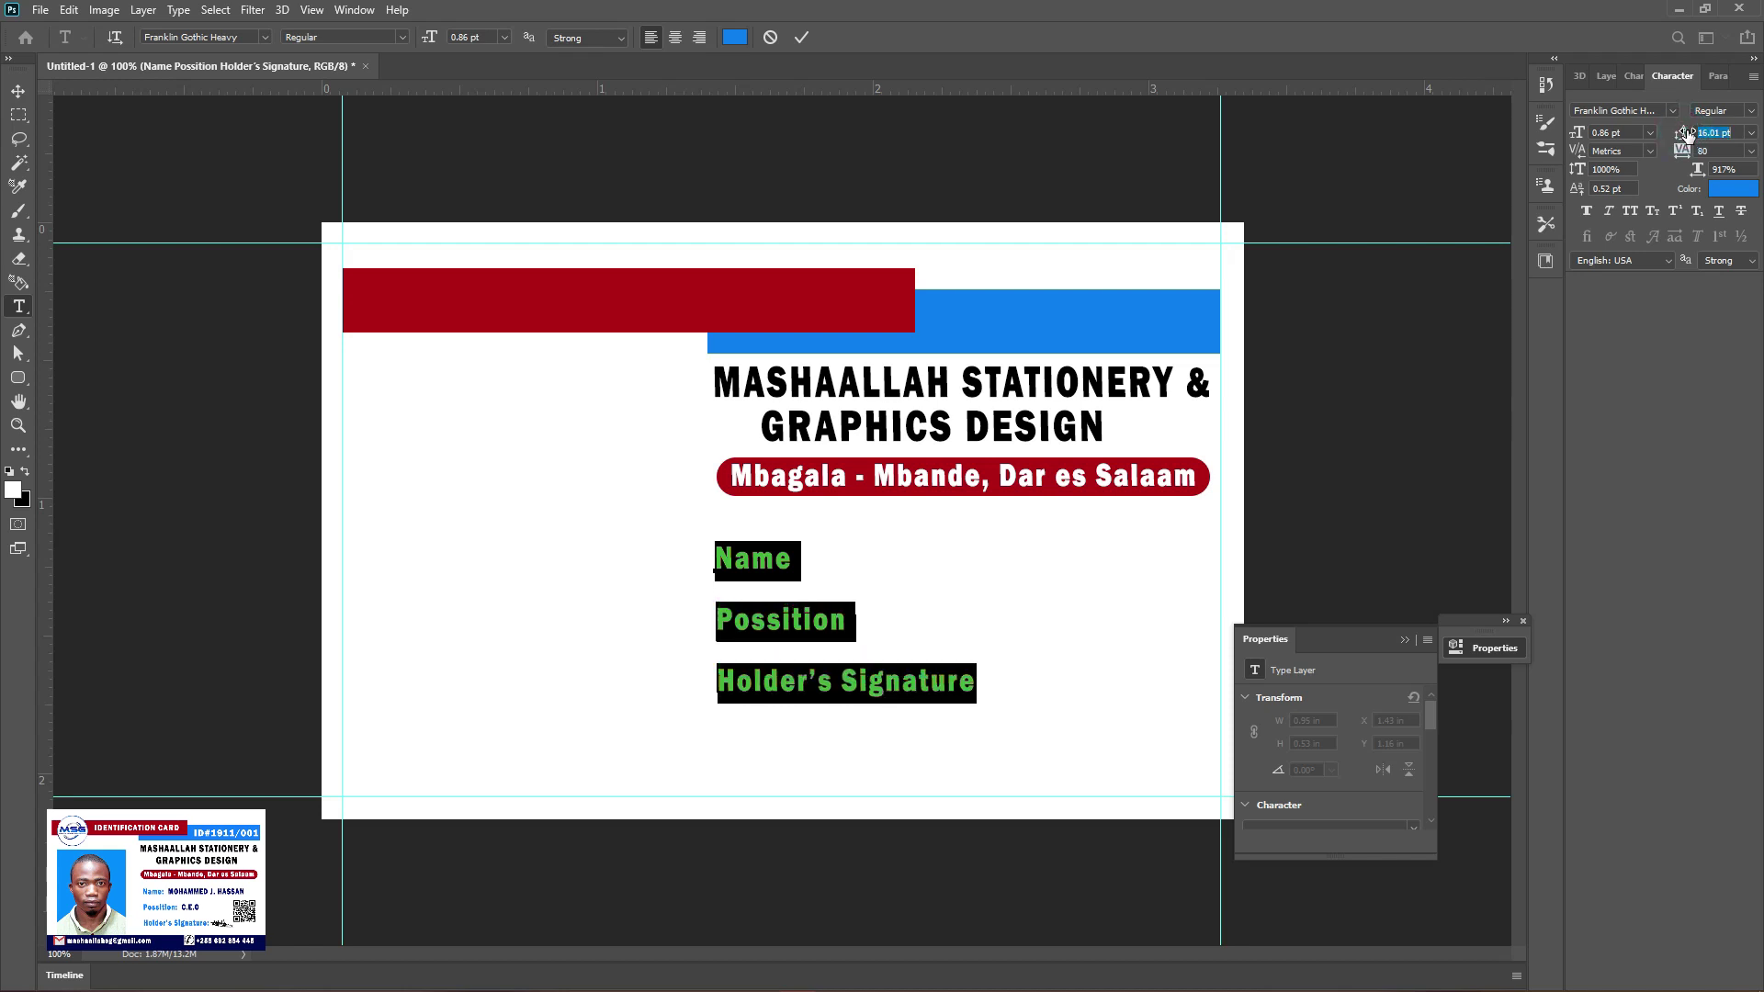
pyautogui.click(18, 91)
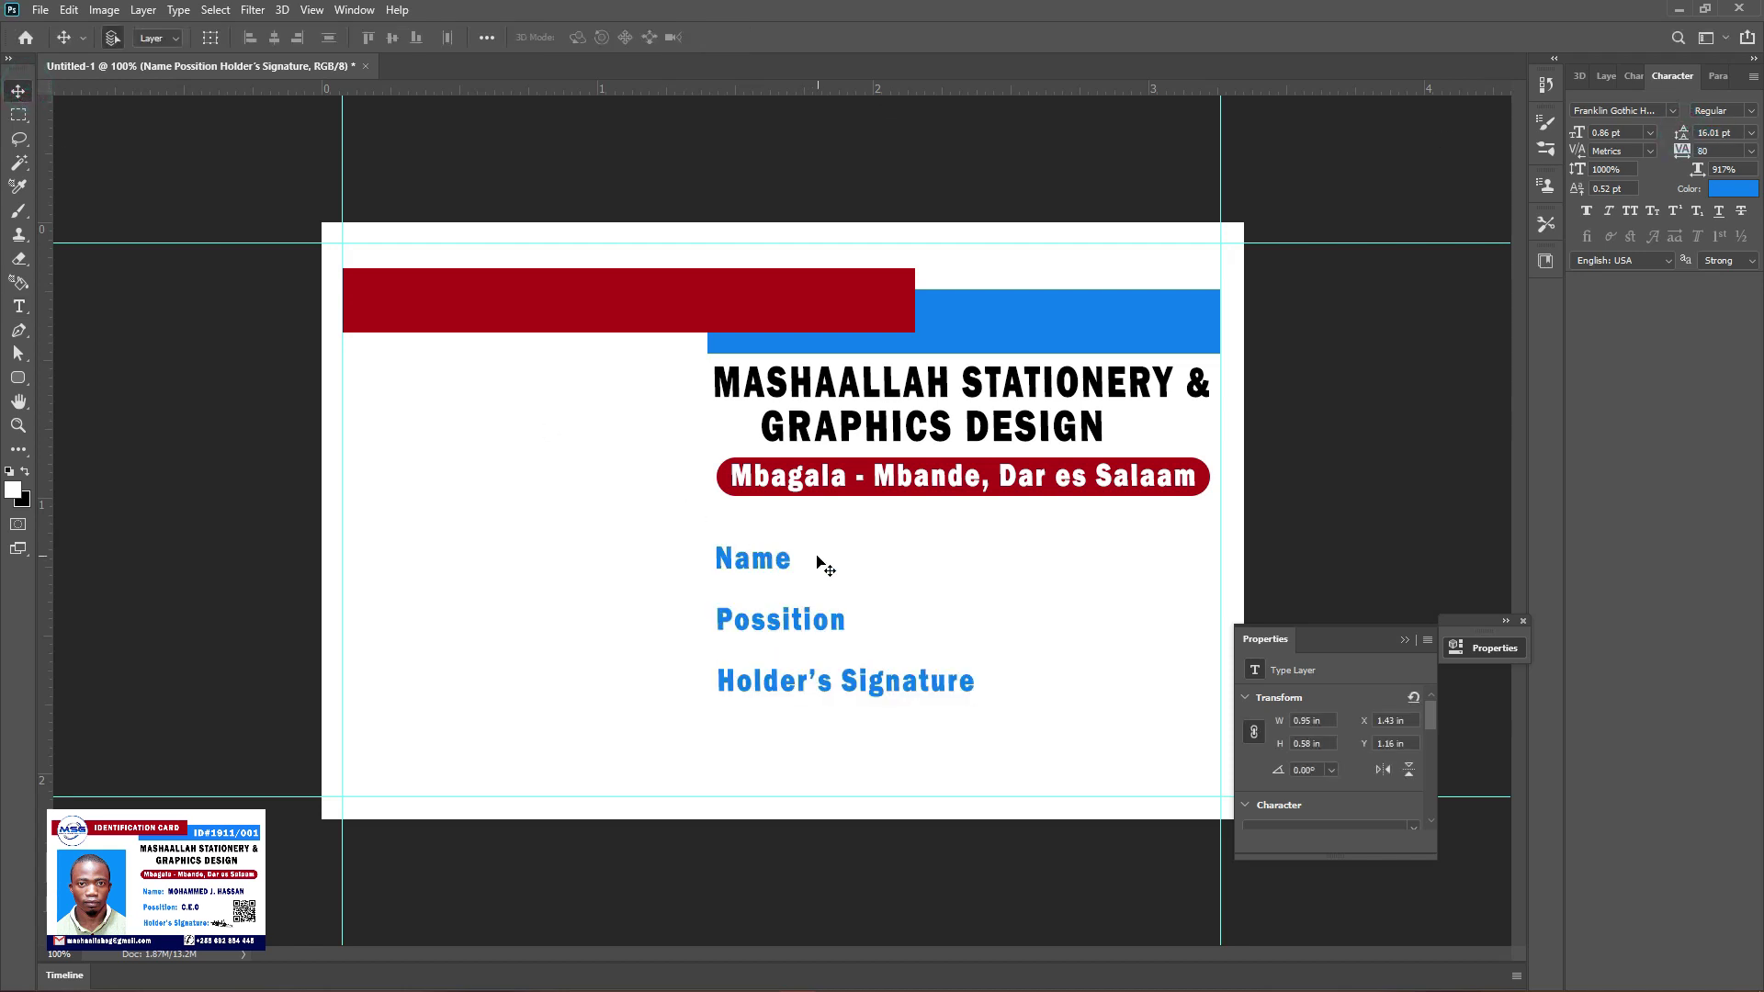
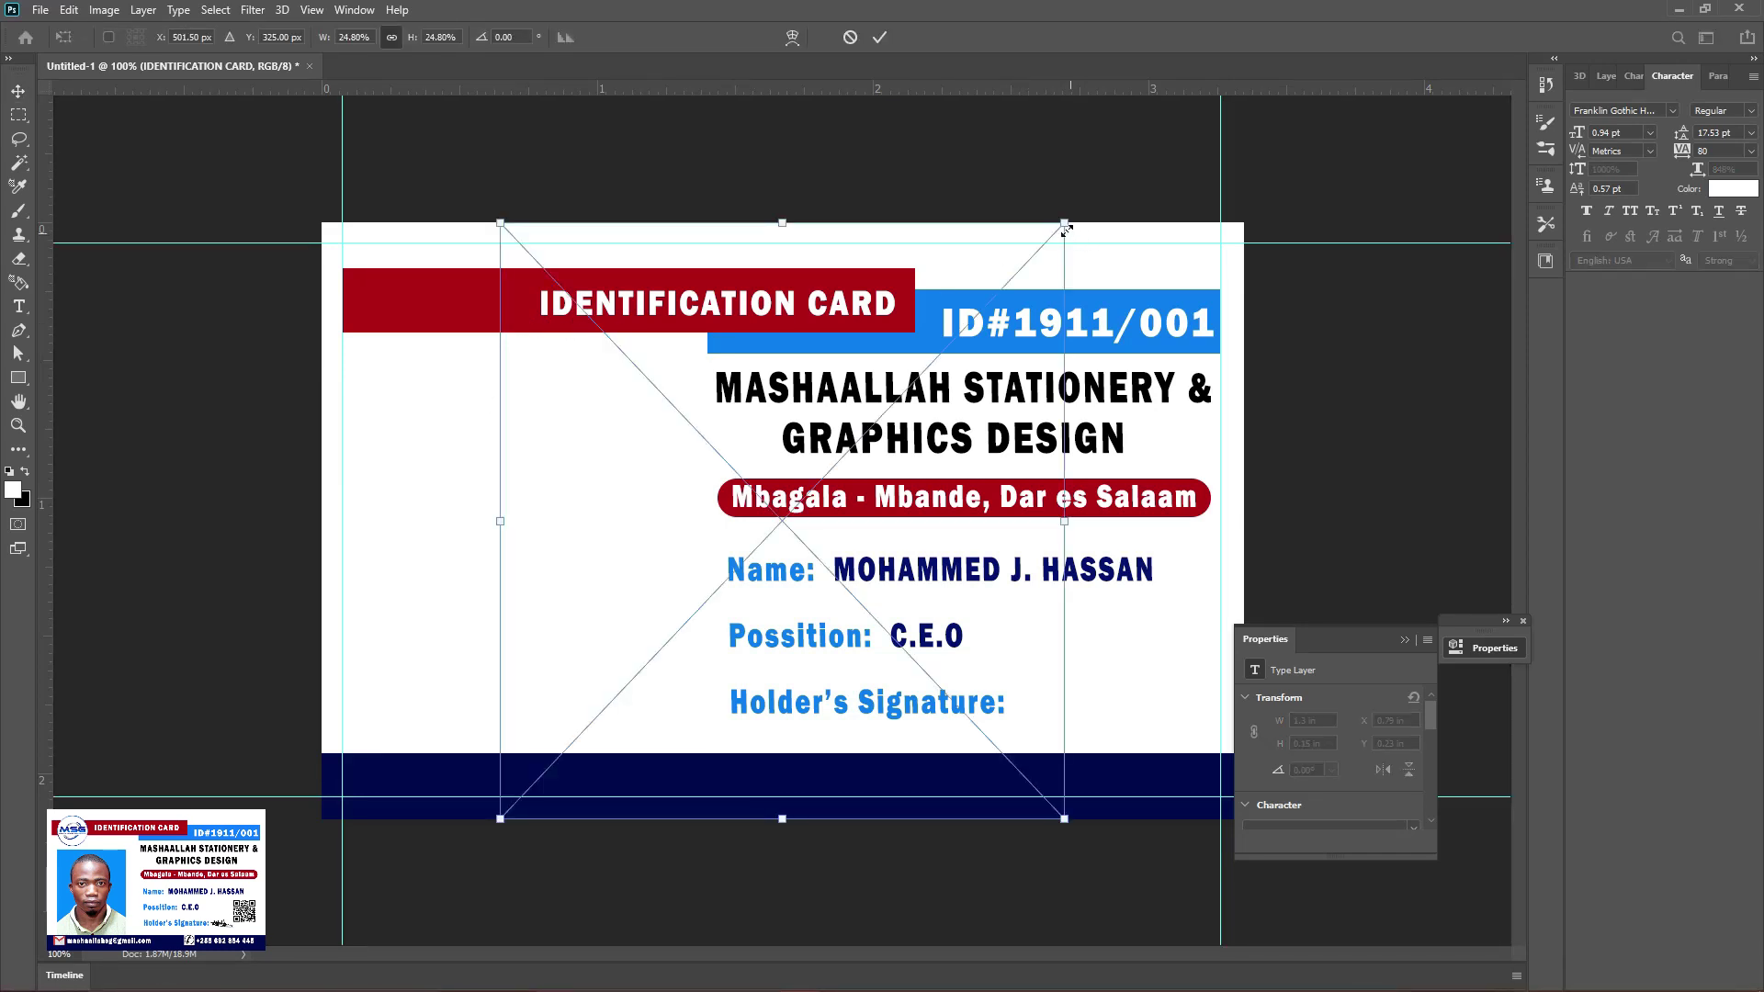
# Shrink the MSG logo into the card's top-left corner over the red banner
pyautogui.moveTo(1064, 223); pyautogui.dragTo(449, 281)
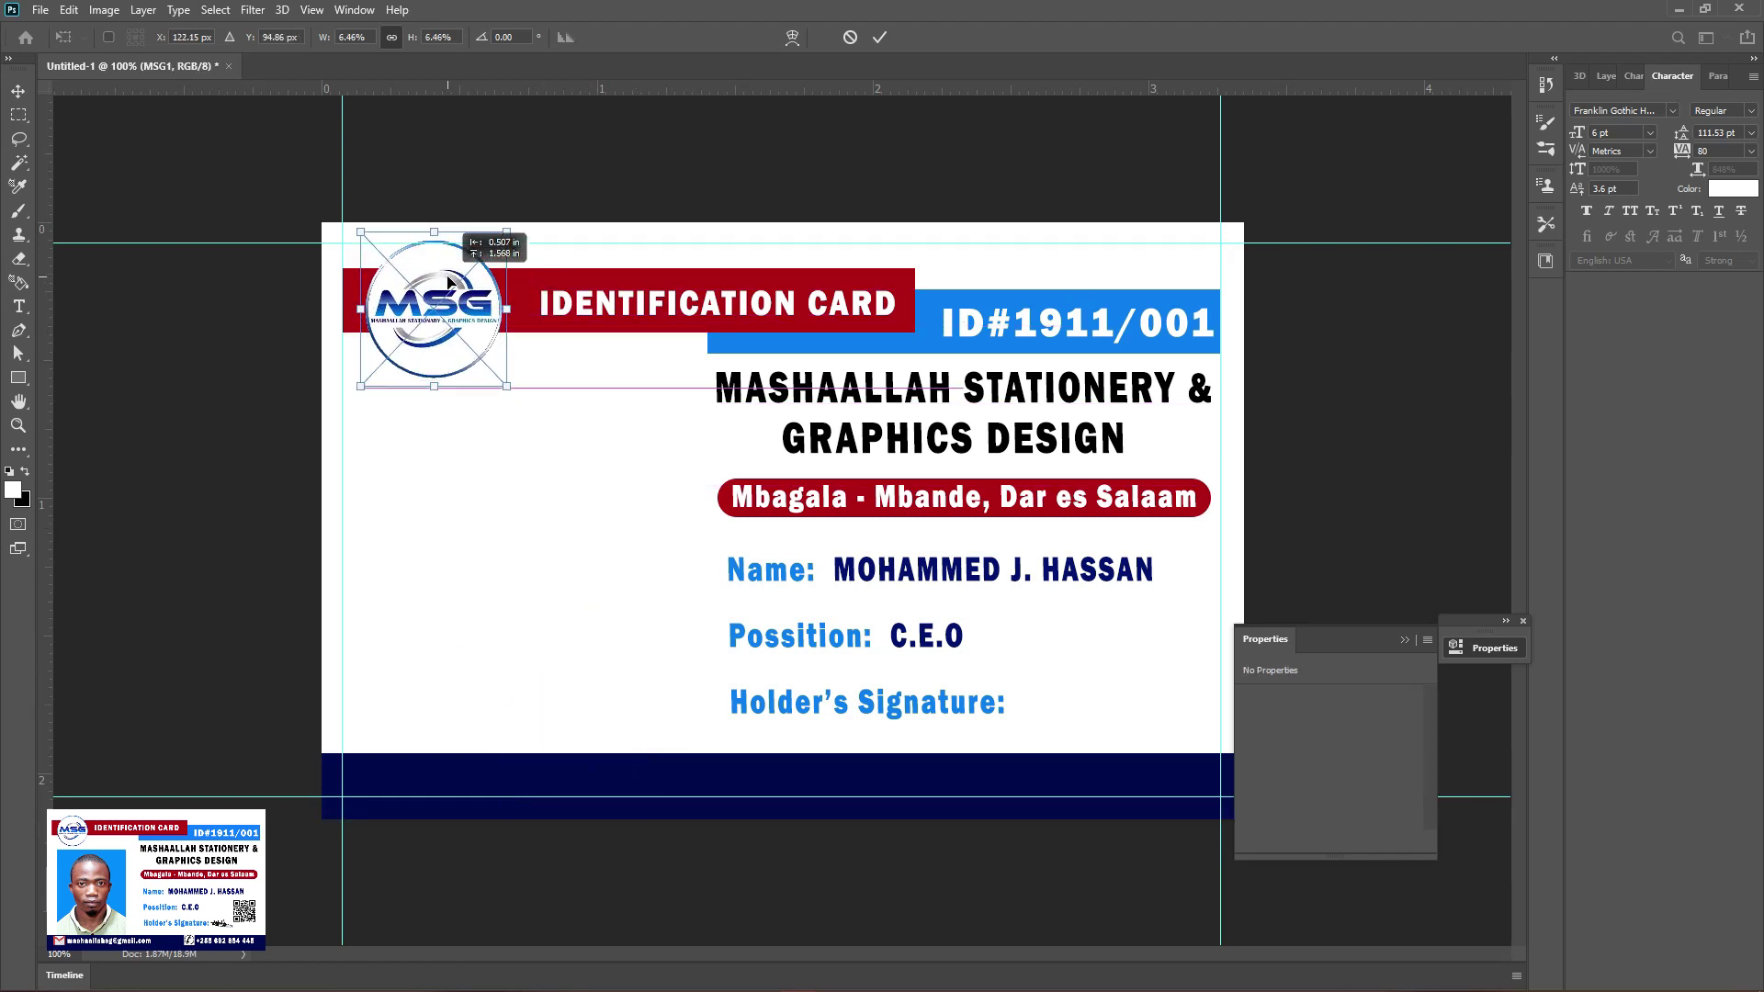
pyautogui.moveTo(513, 233); pyautogui.dragTo(506, 240)
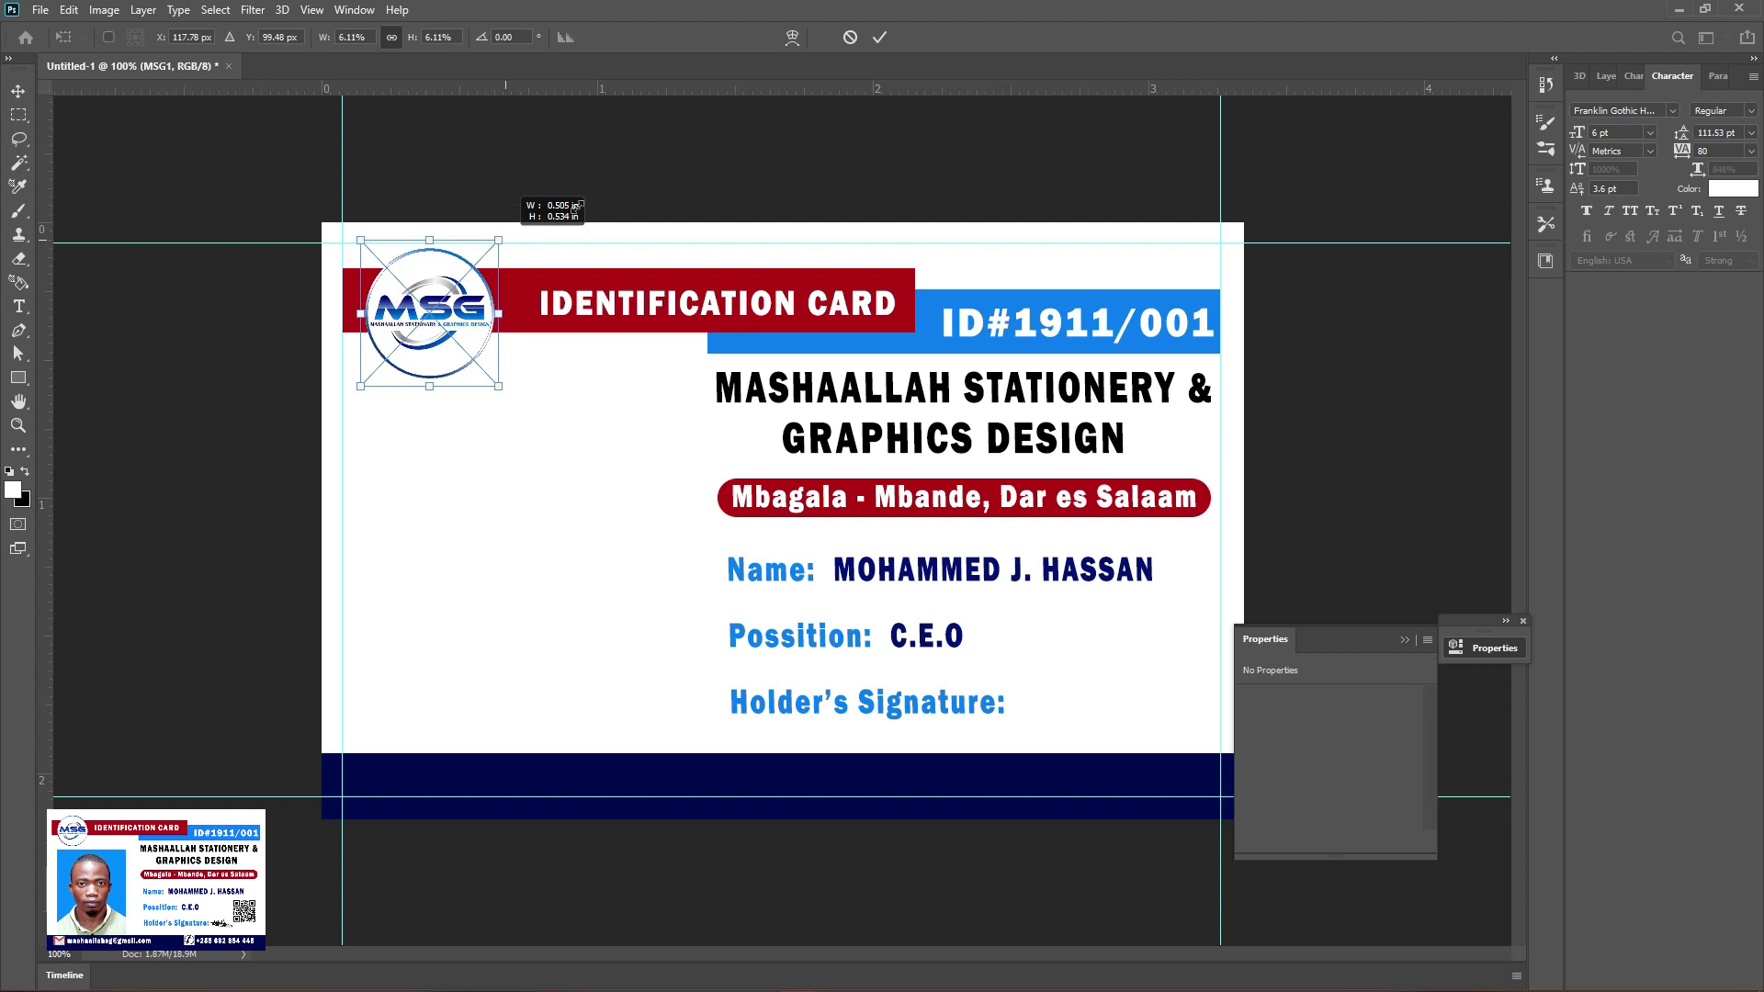
pyautogui.click(879, 36)
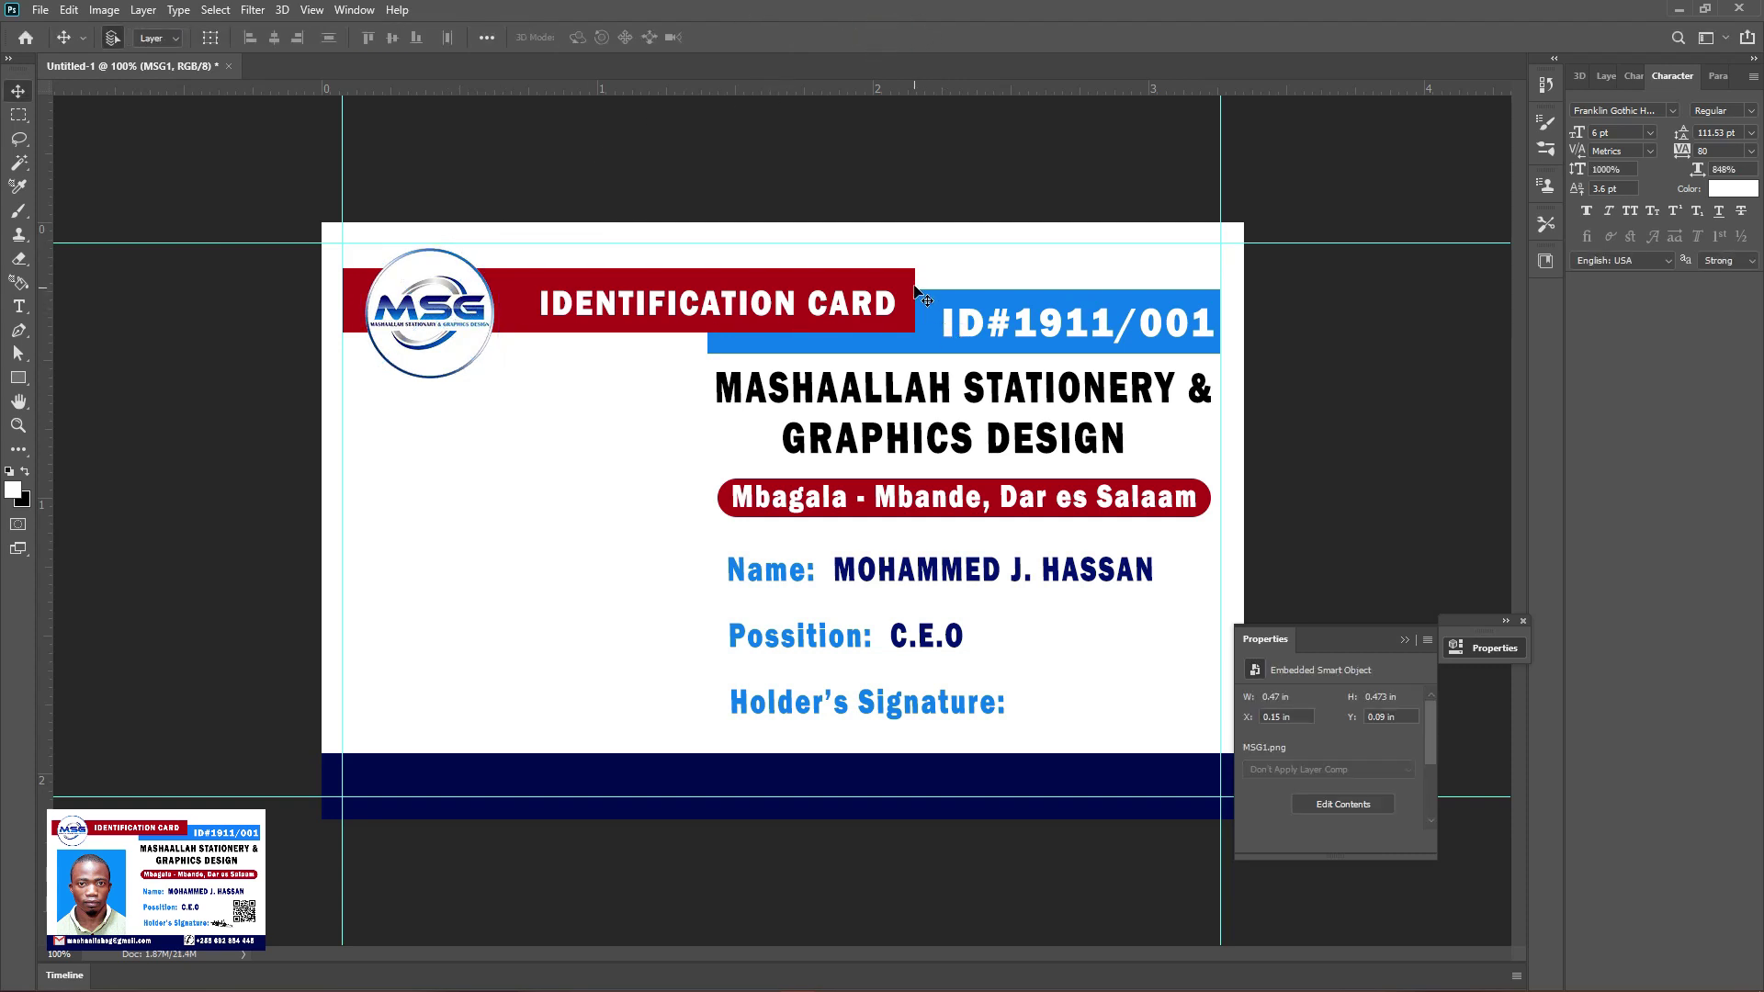
# Shift the IDENTIFICATION CARD title left beside the logo and bring up the card project folder
pyautogui.moveTo(646, 320); pyautogui.dragTo(630, 304)
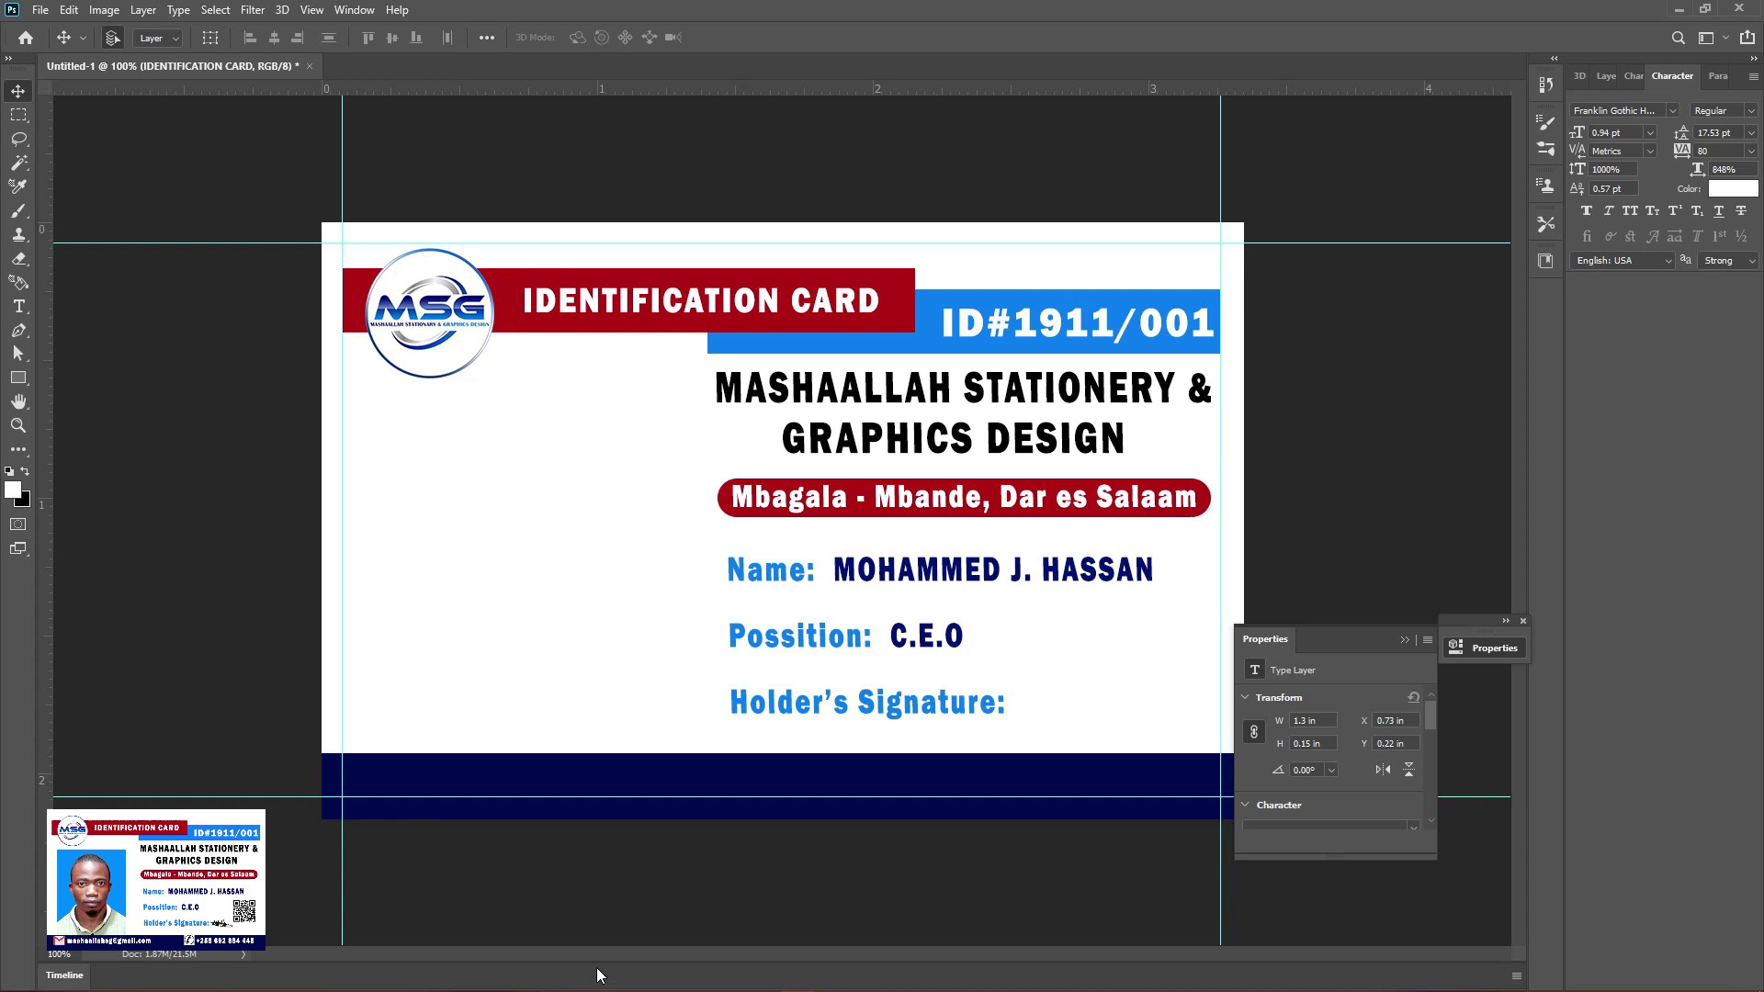
pyautogui.press('super')
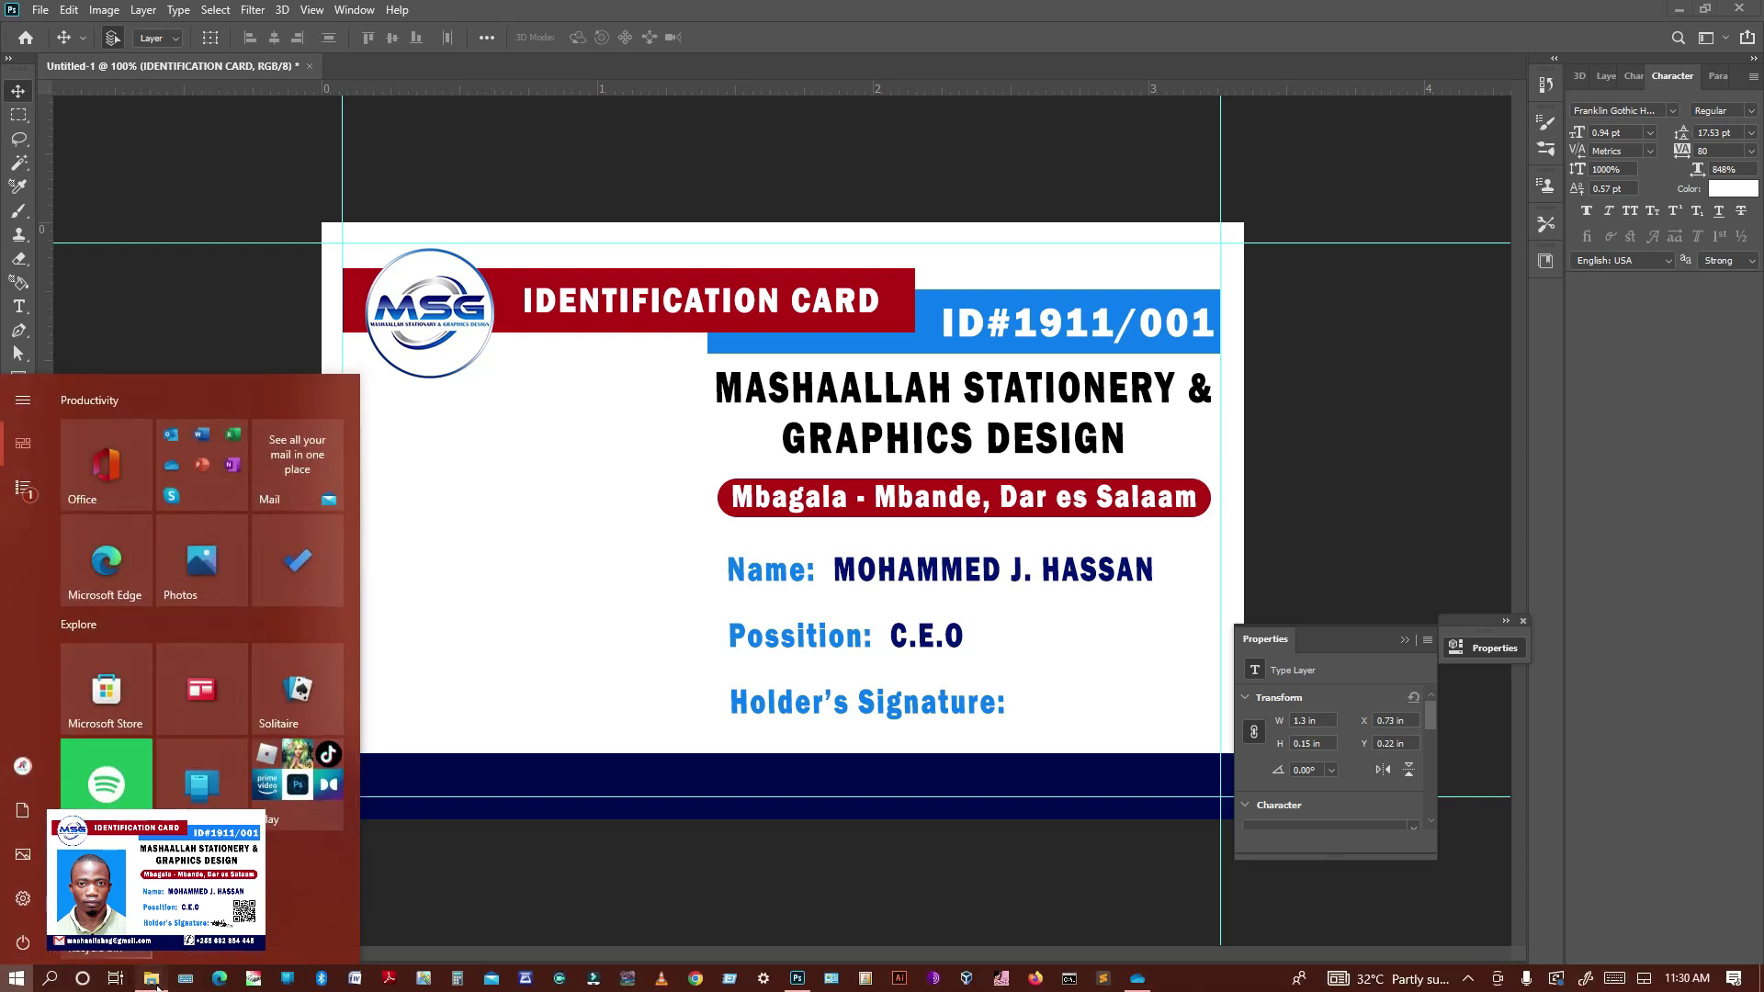
pyautogui.click(295, 799)
# Place the PPS.jpg passport photo on the card's left side below the logo
pyautogui.moveTo(887, 556); pyautogui.dragTo(535, 631)
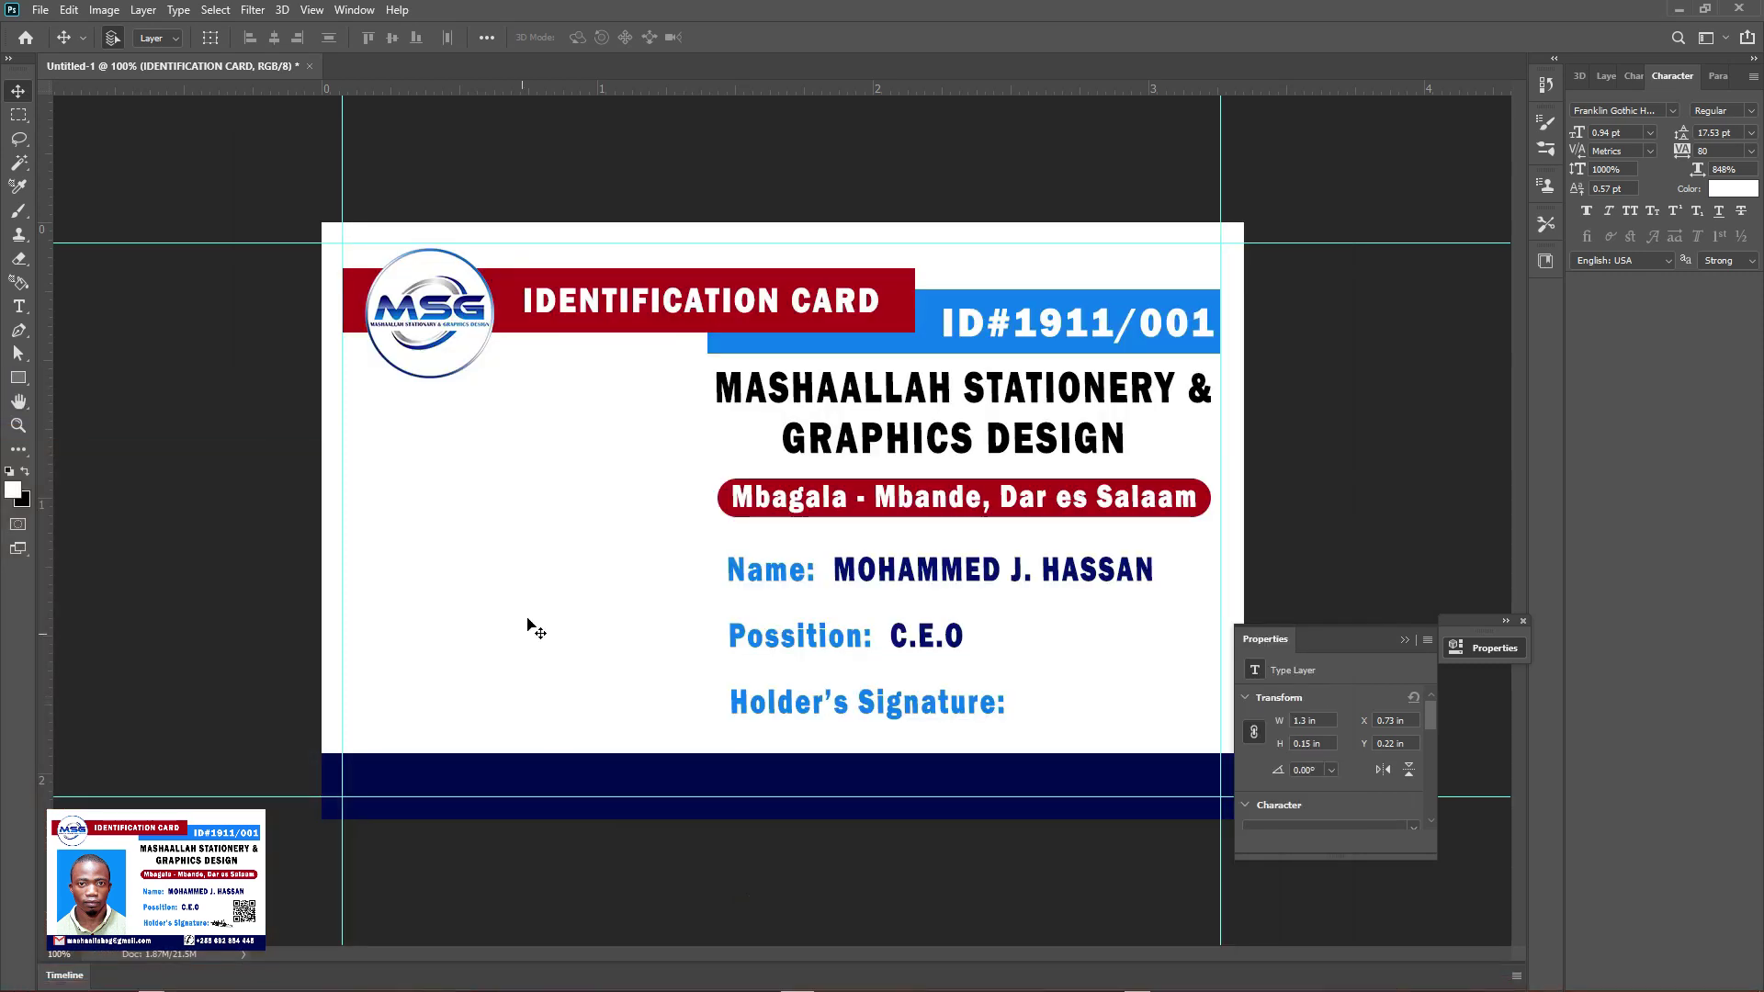
pyautogui.moveTo(558, 512); pyautogui.dragTo(707, 535)
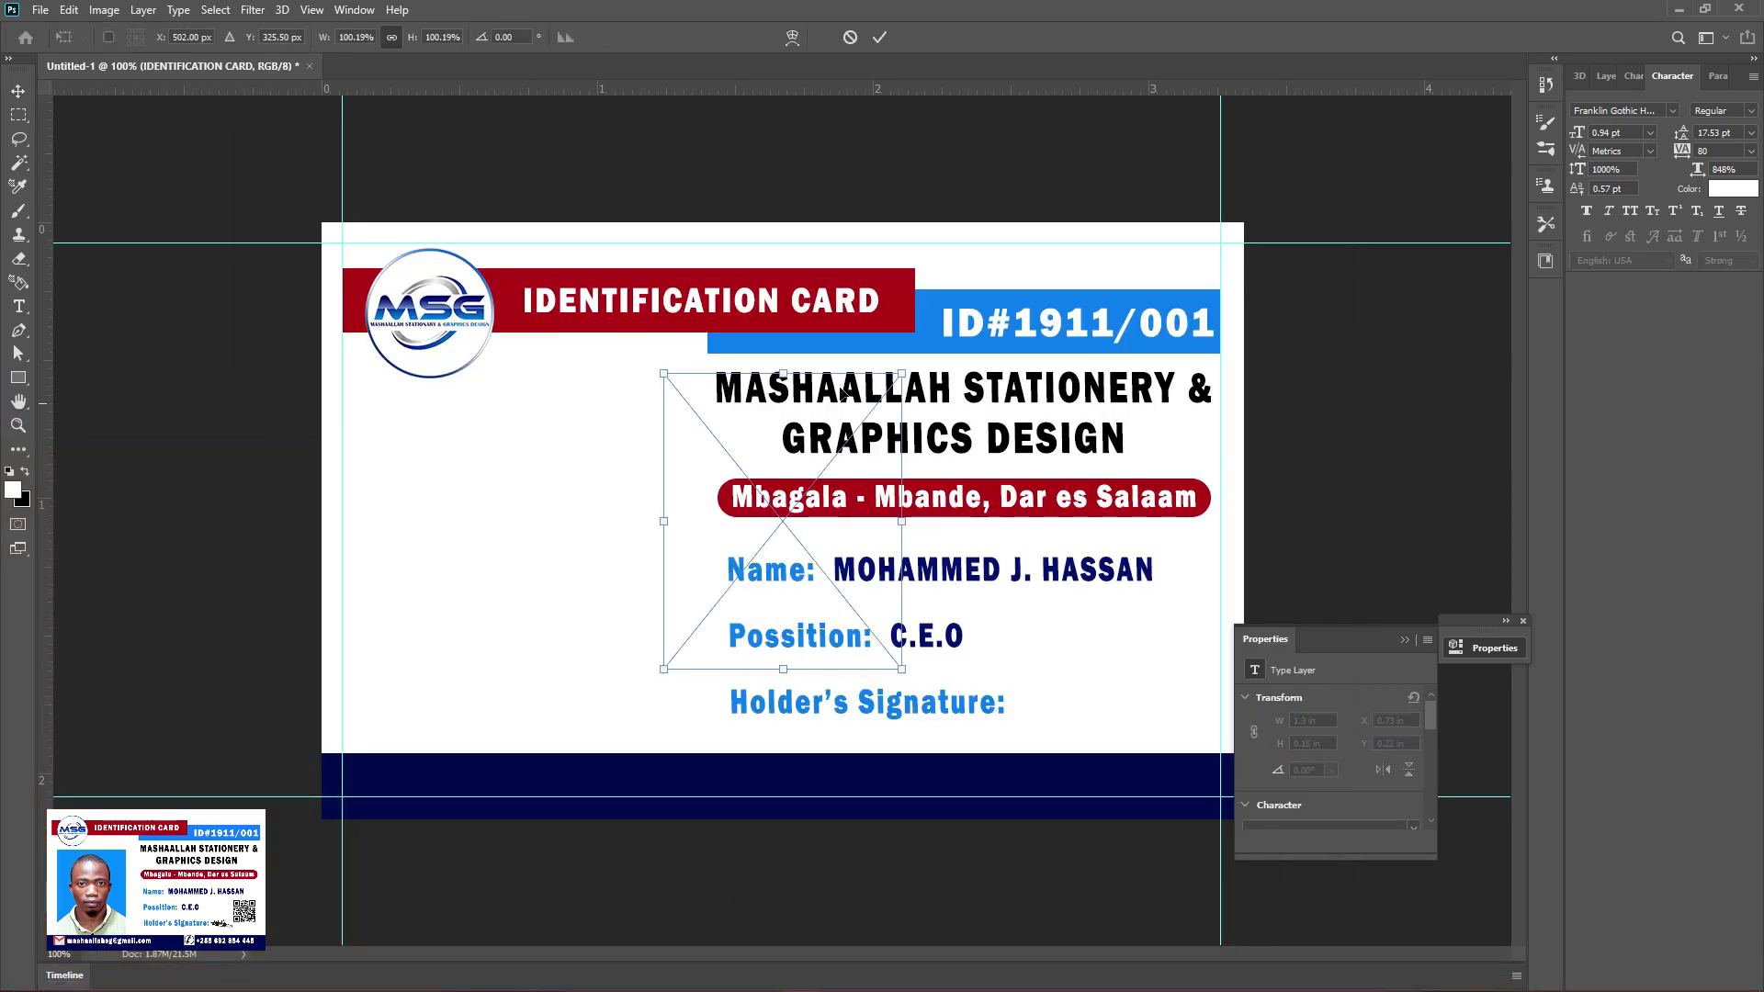
pyautogui.moveTo(682, 447); pyautogui.dragTo(678, 394)
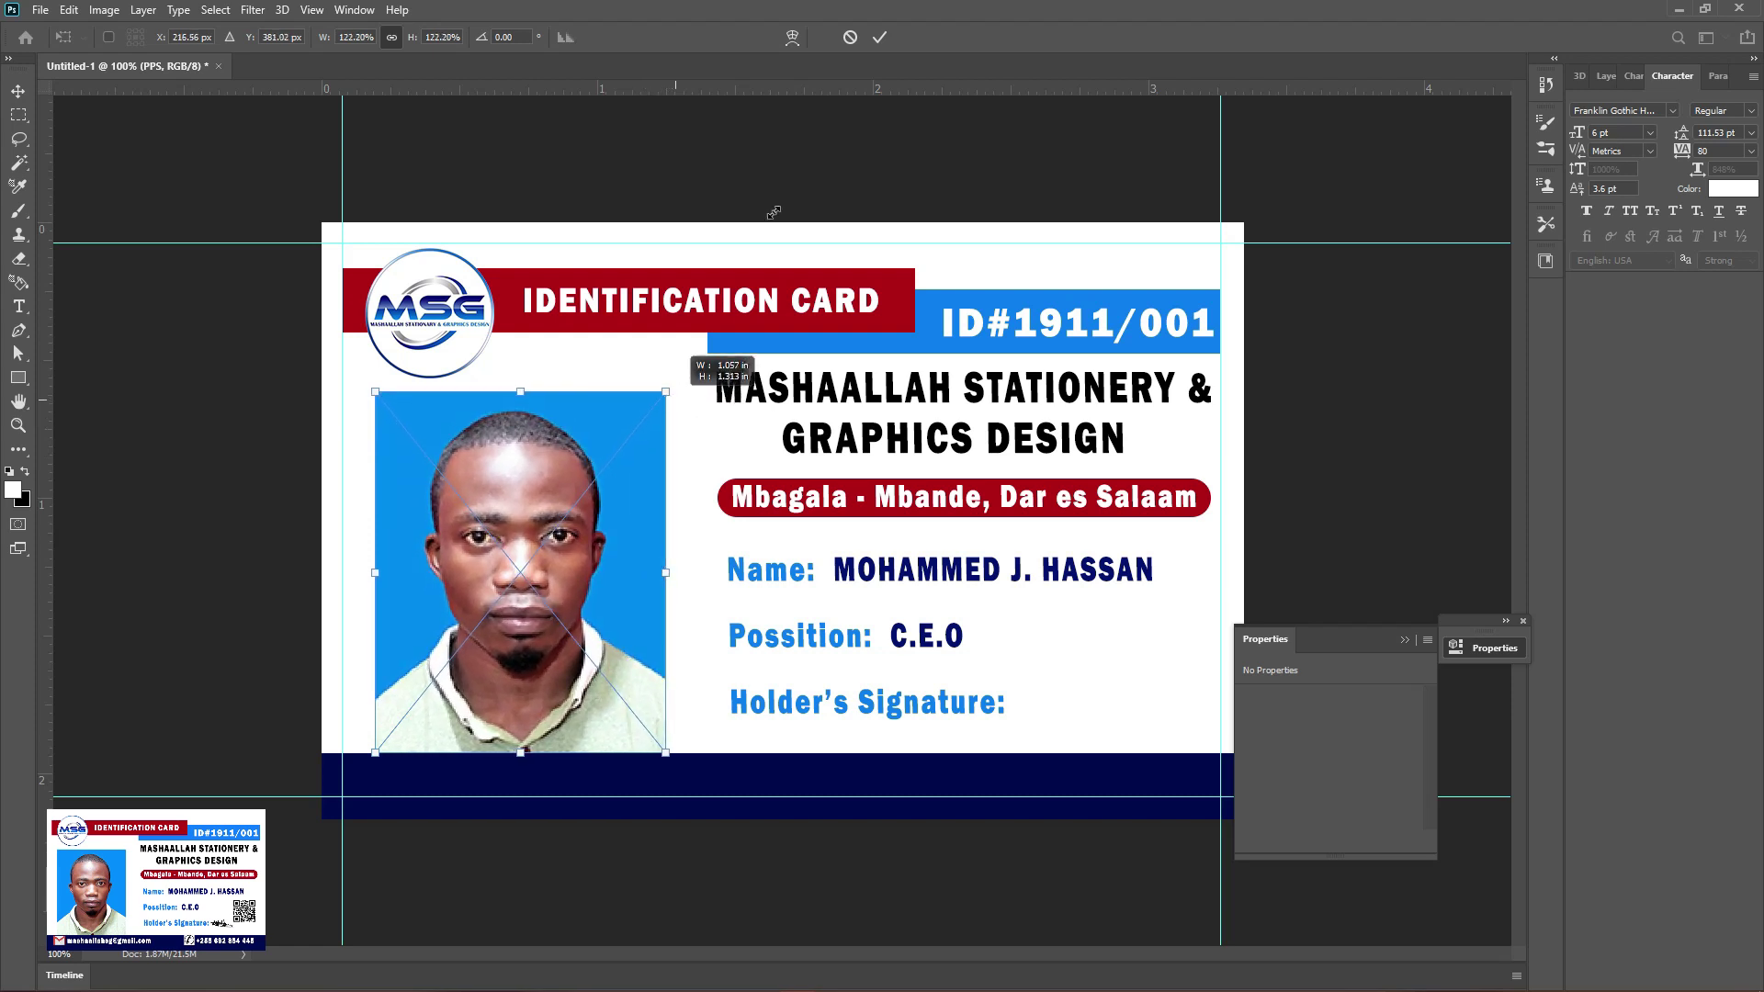
pyautogui.click(880, 37)
pyautogui.moveTo(524, 457); pyautogui.dragTo(513, 467)
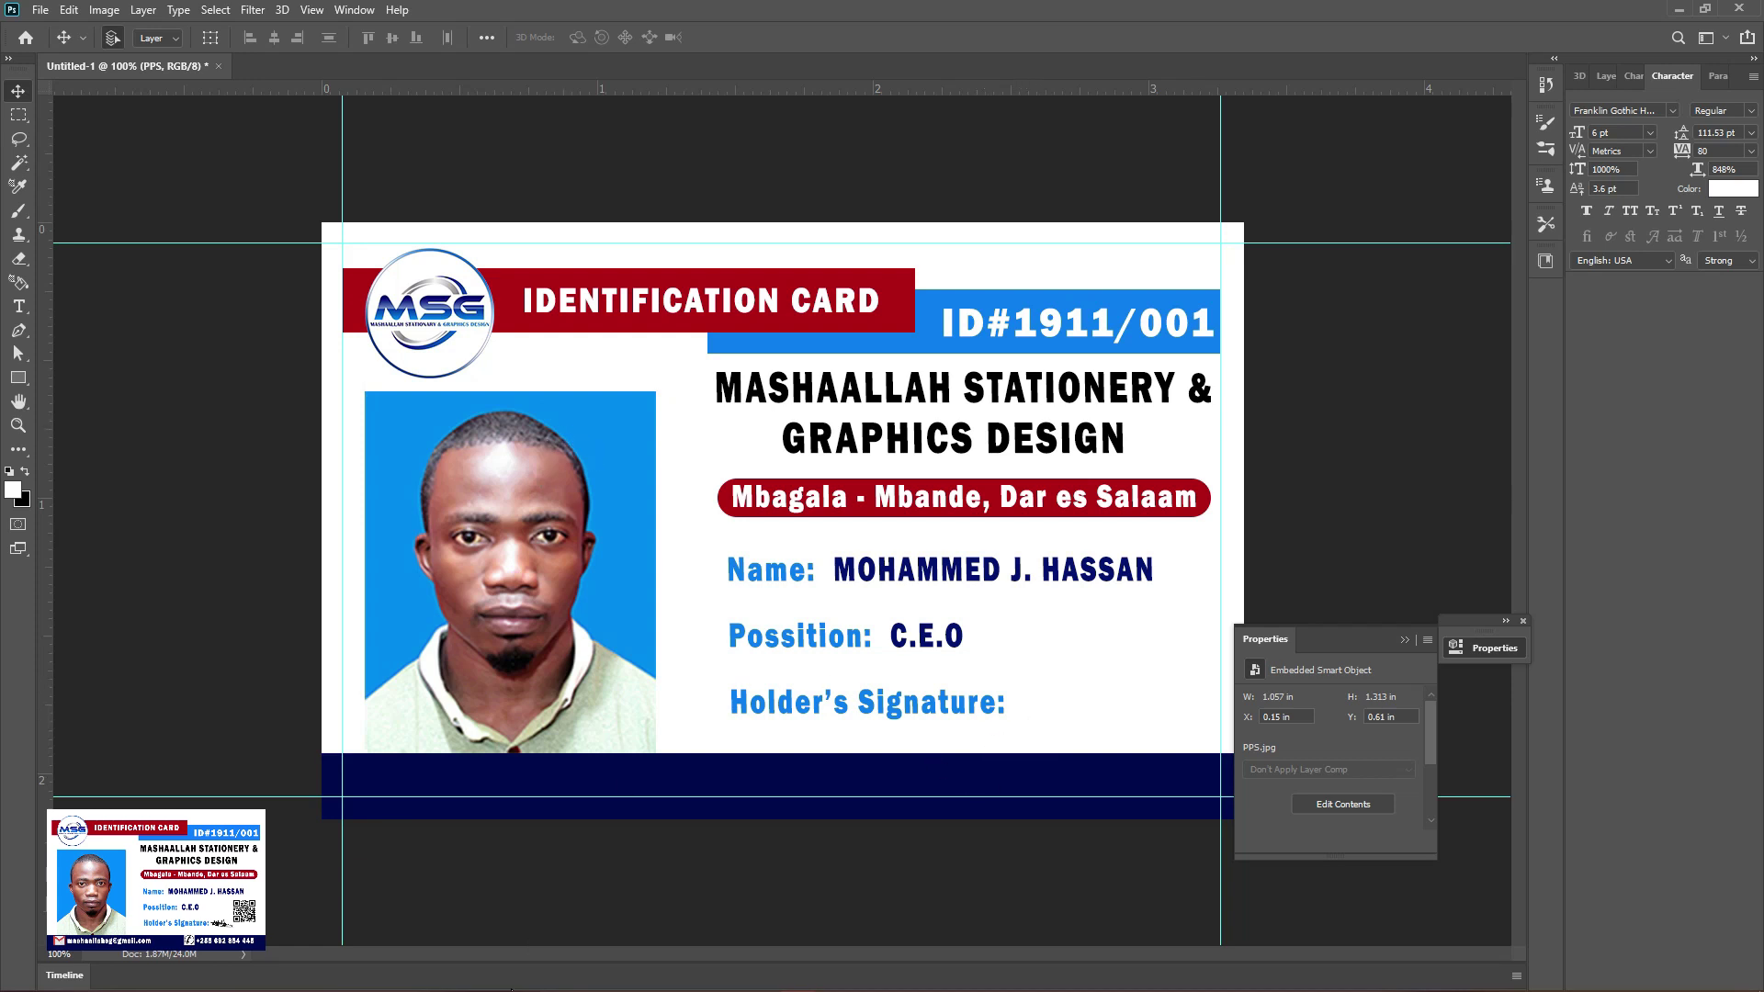
pyautogui.press('super')
# Open SIGN.jpg and move the signature onto the card beside Holder's Signature
pyautogui.click(294, 785)
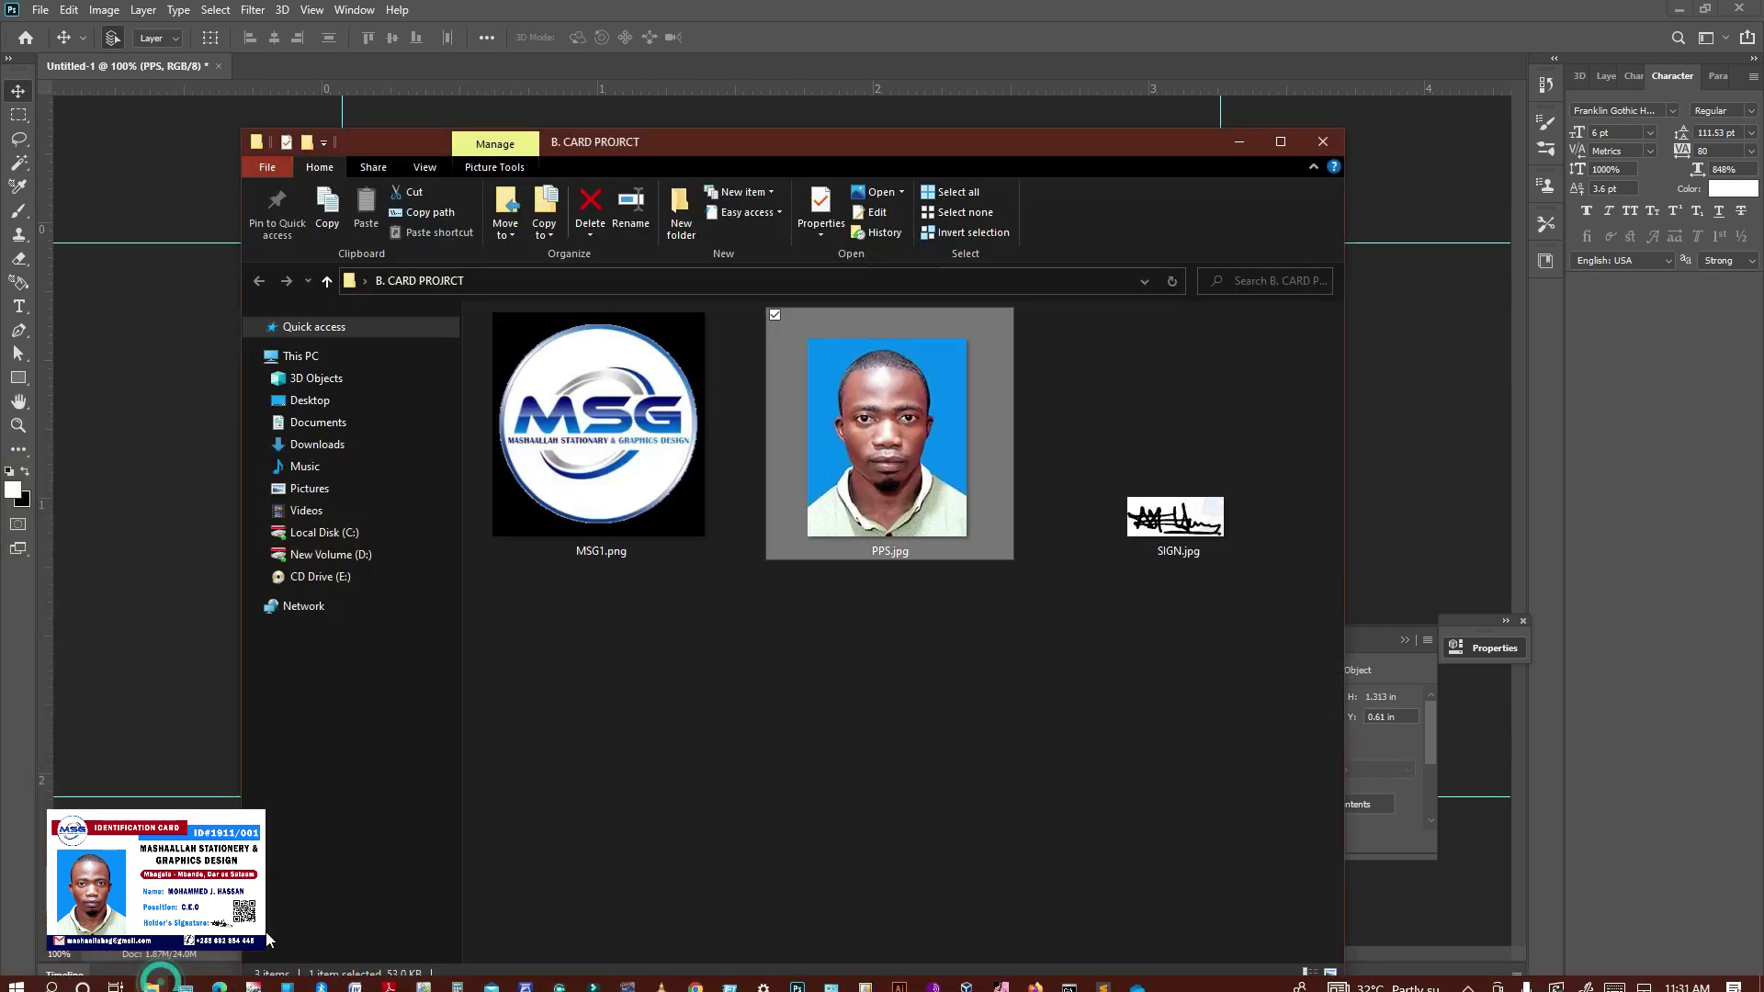
pyautogui.moveTo(1199, 523); pyautogui.dragTo(895, 30)
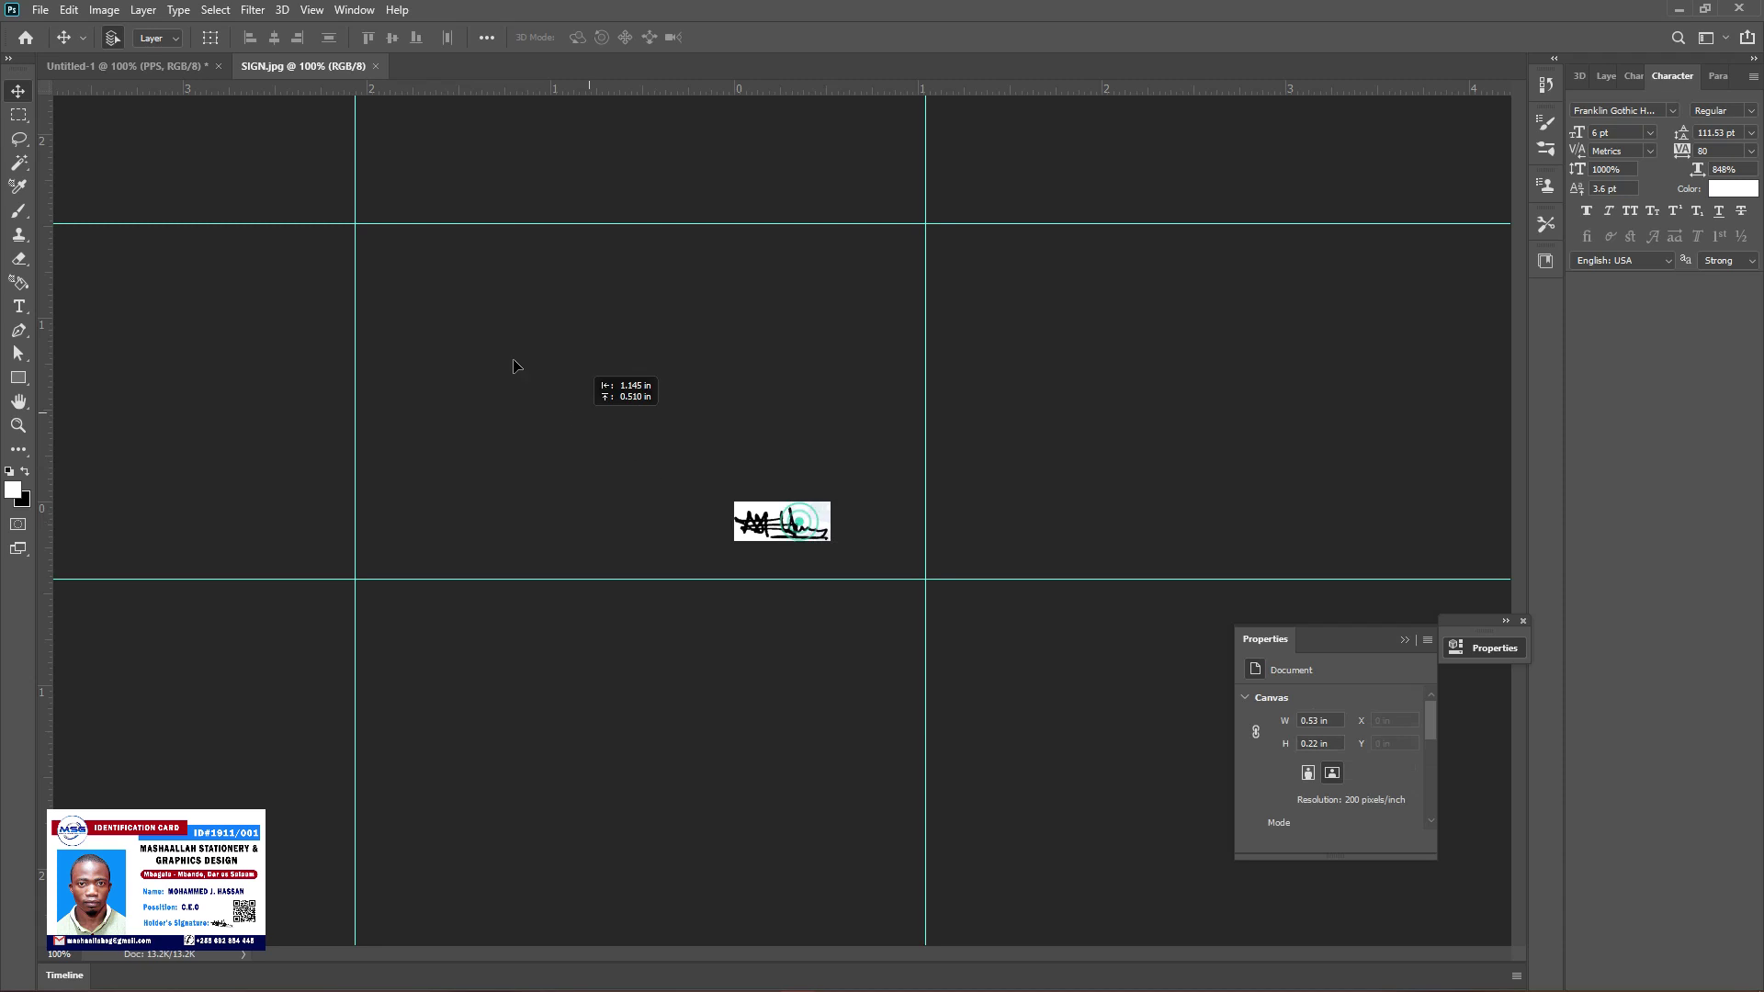
pyautogui.moveTo(165, 62); pyautogui.dragTo(1115, 861)
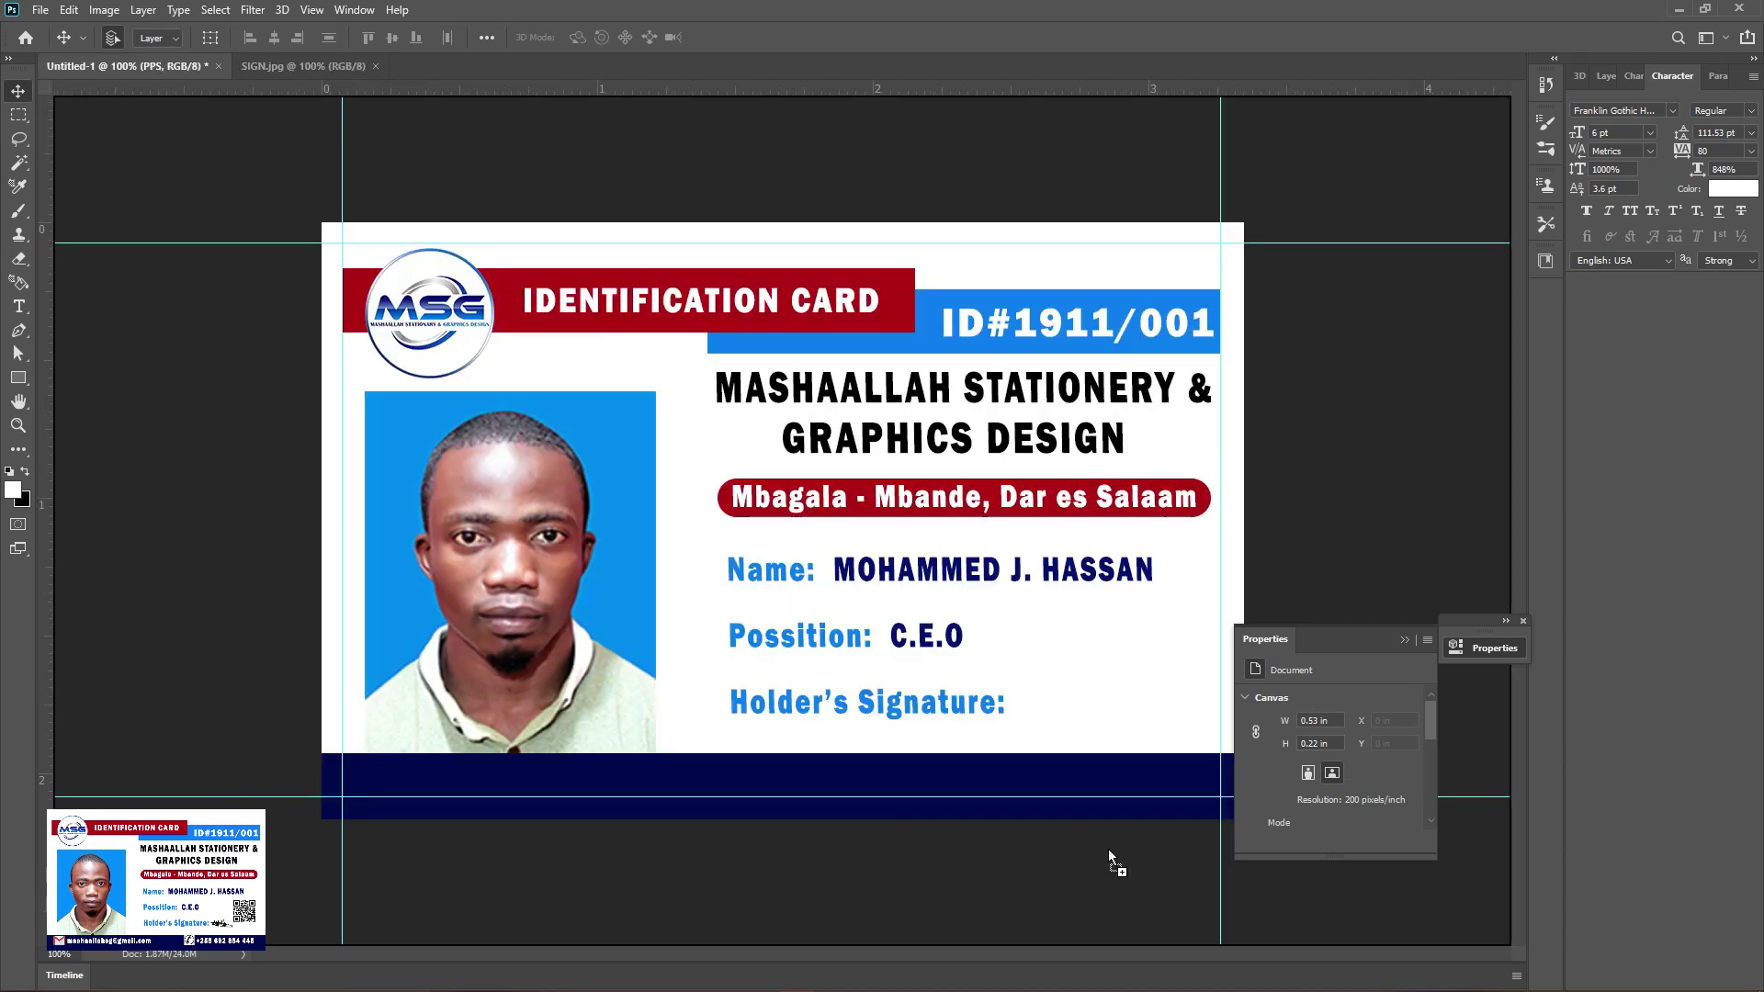
pyautogui.moveTo(1084, 735); pyautogui.dragTo(1080, 723)
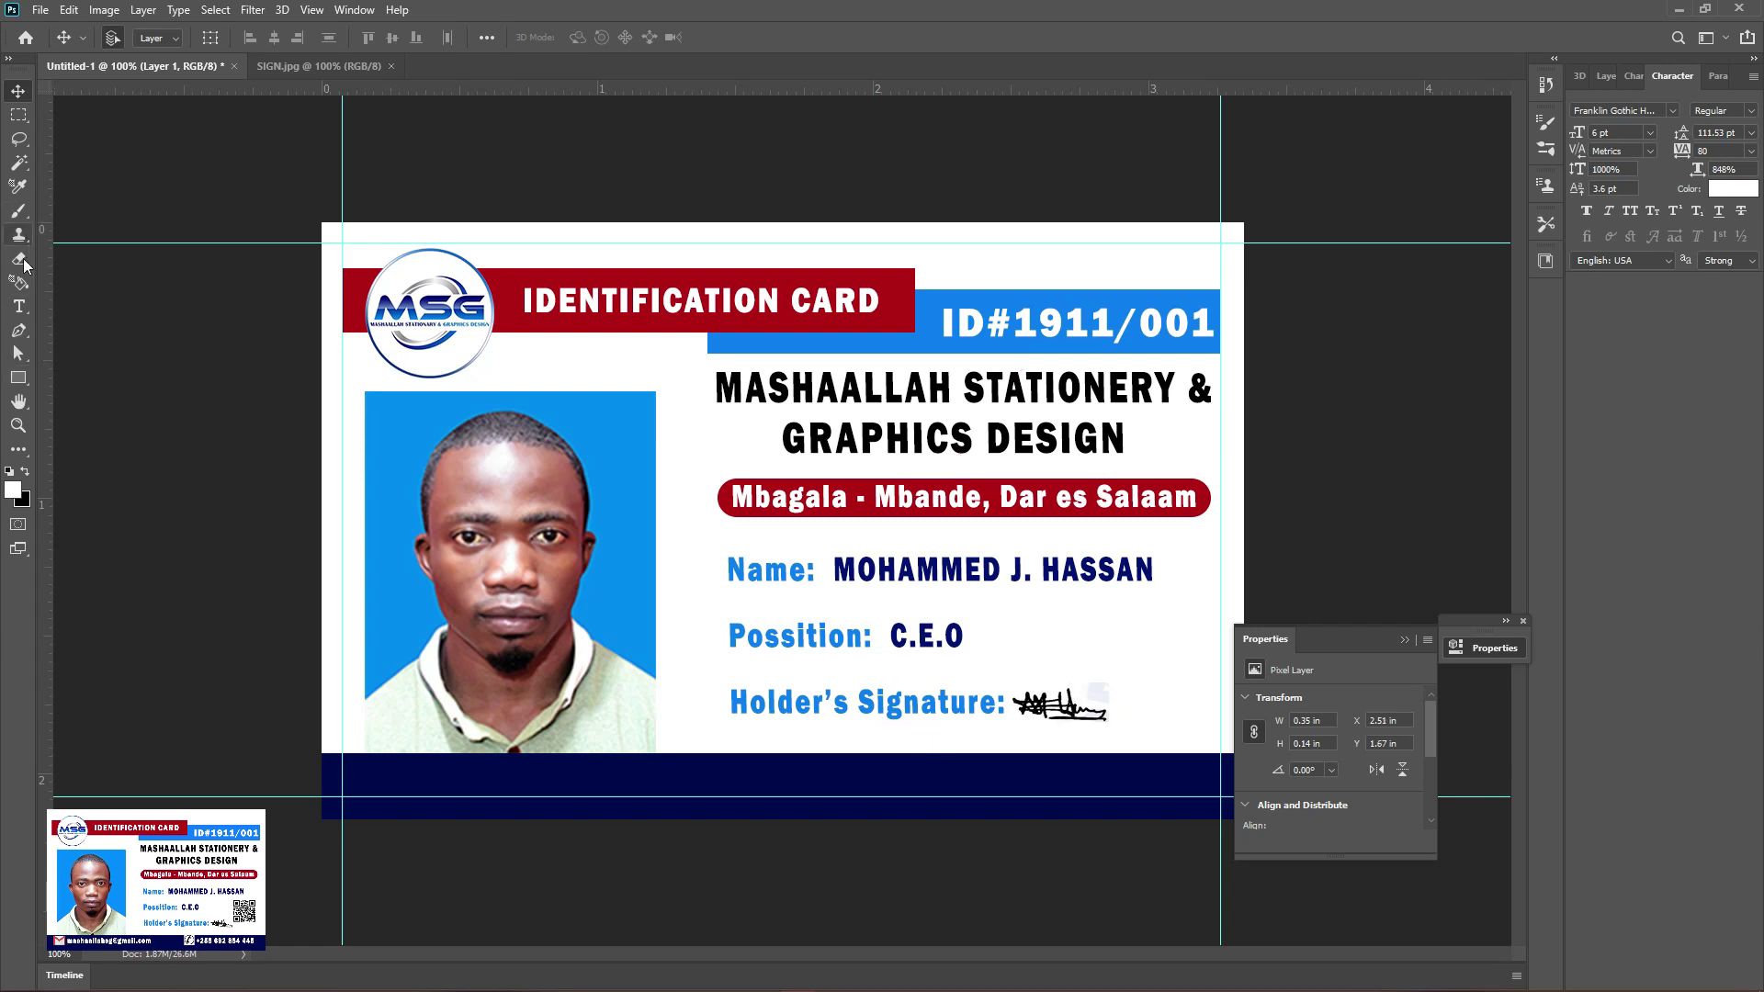
# Erase the signature's leftover background with a 53 px eraser, then close SIGN.jpg
pyautogui.press('e')
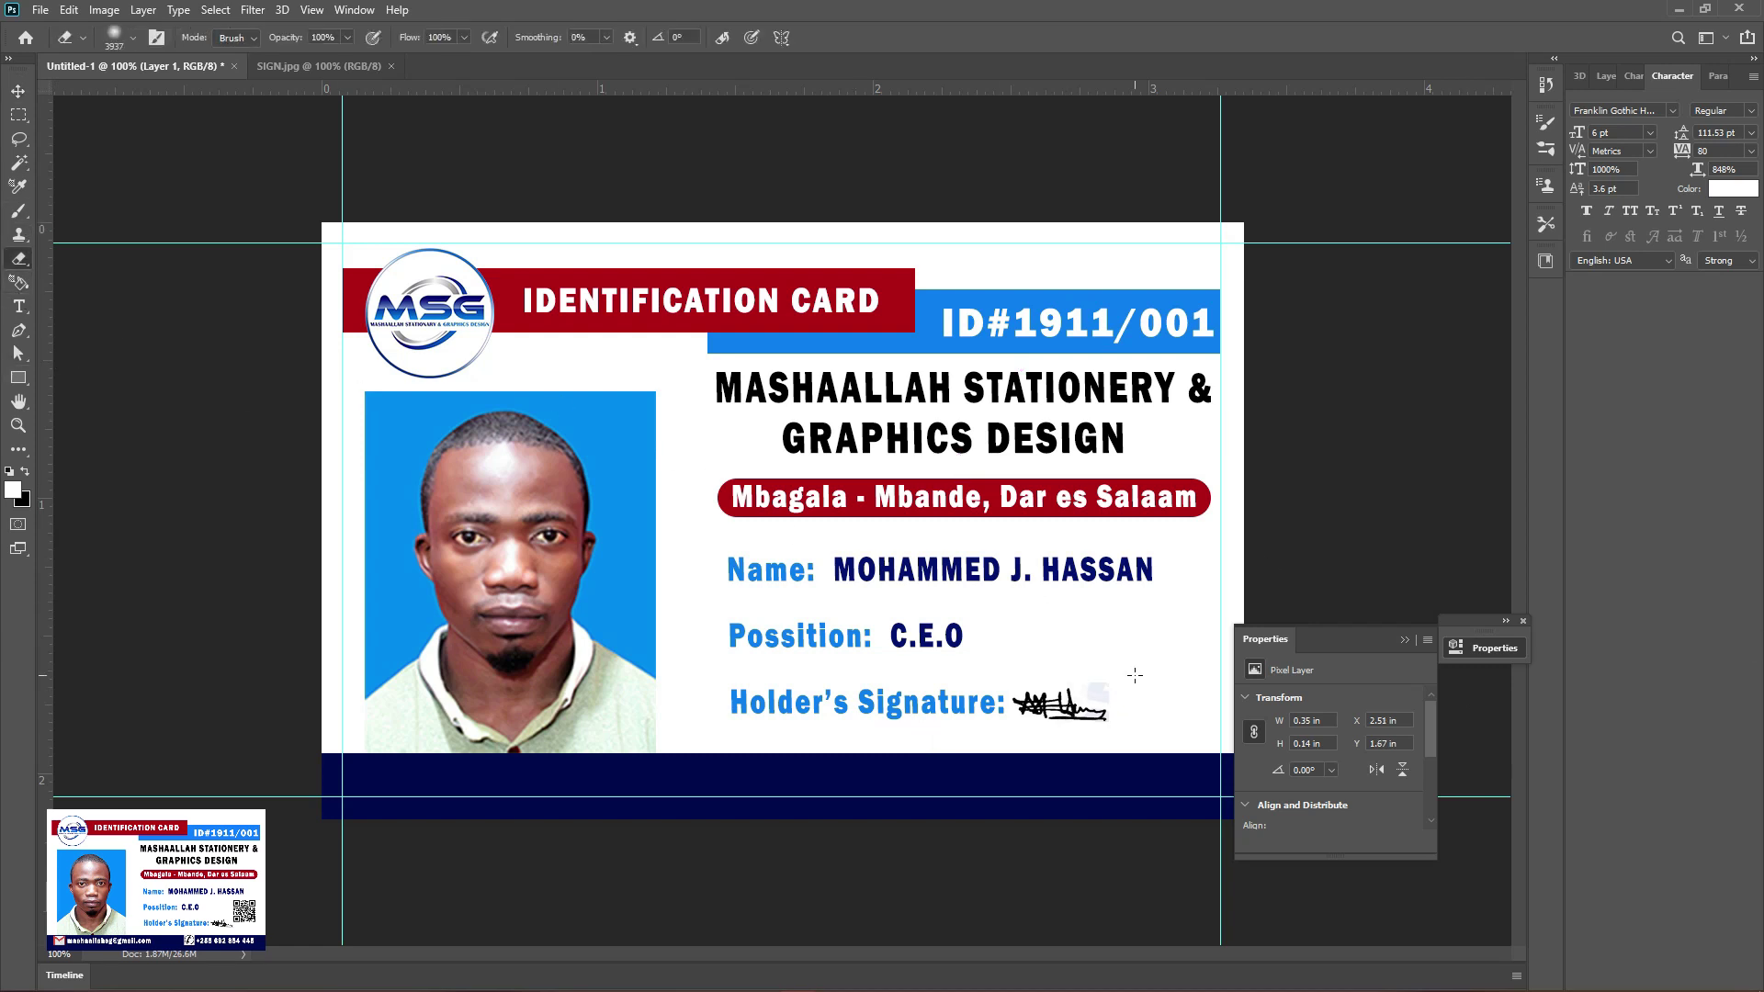
pyautogui.rightClick(1118, 678)
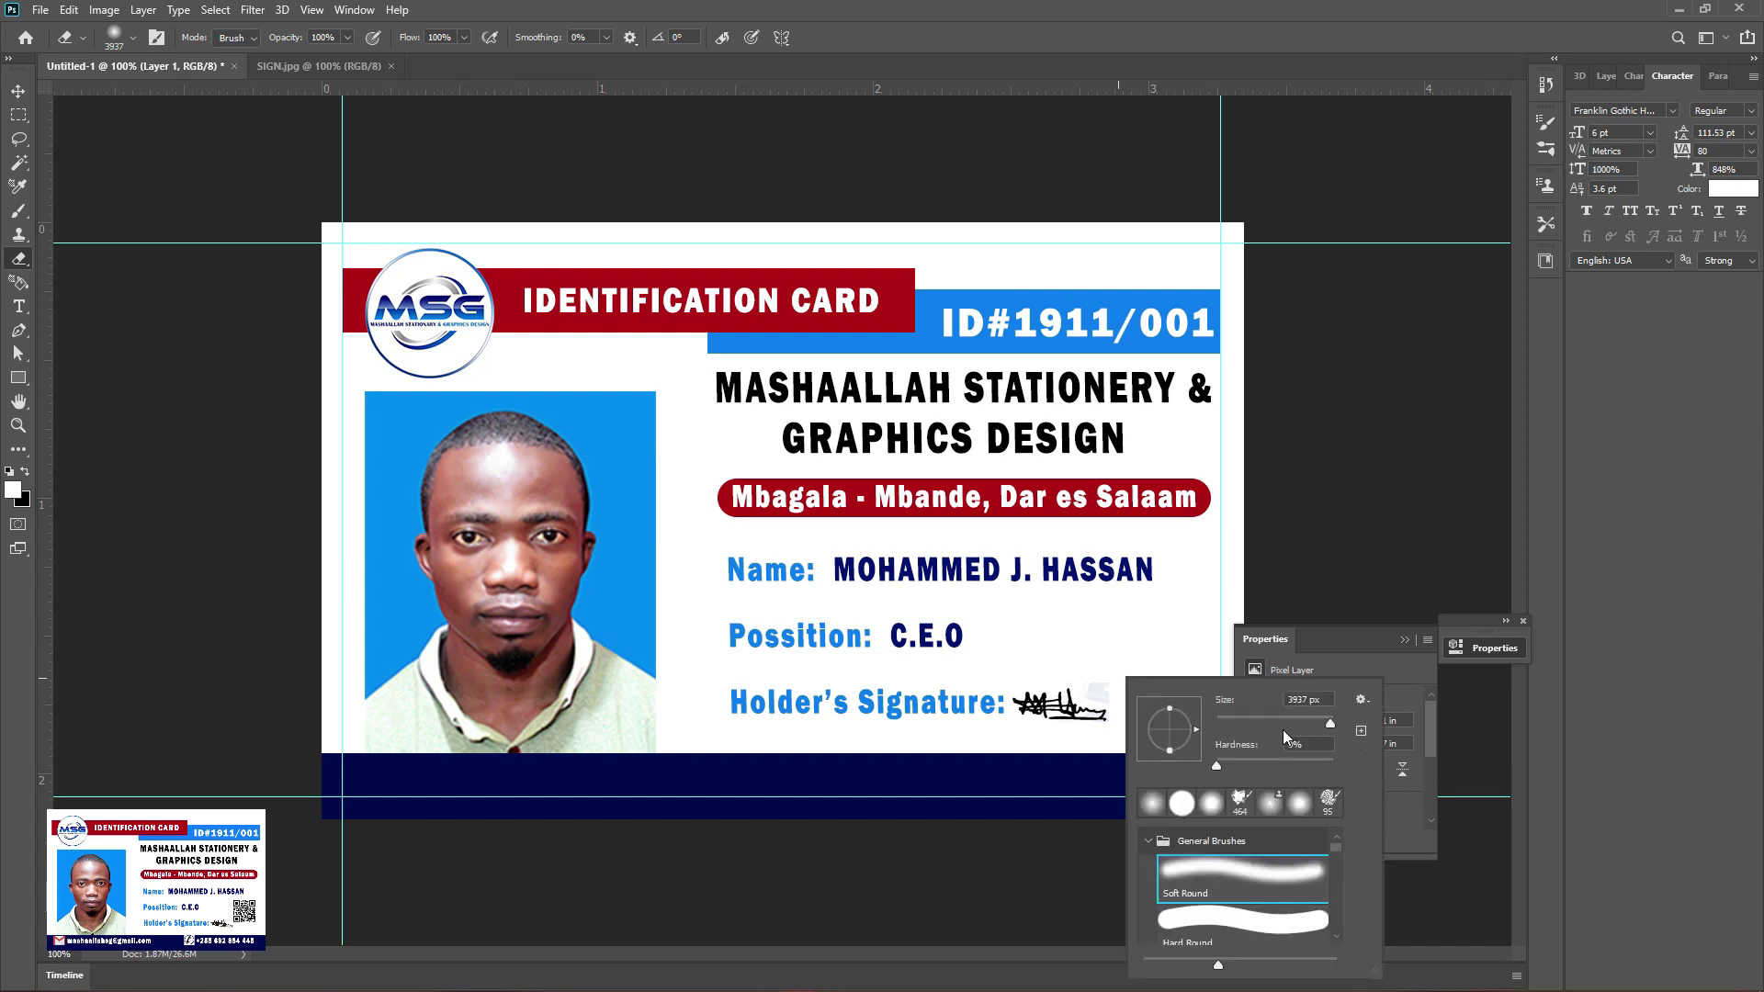
pyautogui.moveTo(1289, 722); pyautogui.dragTo(1247, 723)
pyautogui.click(1126, 661)
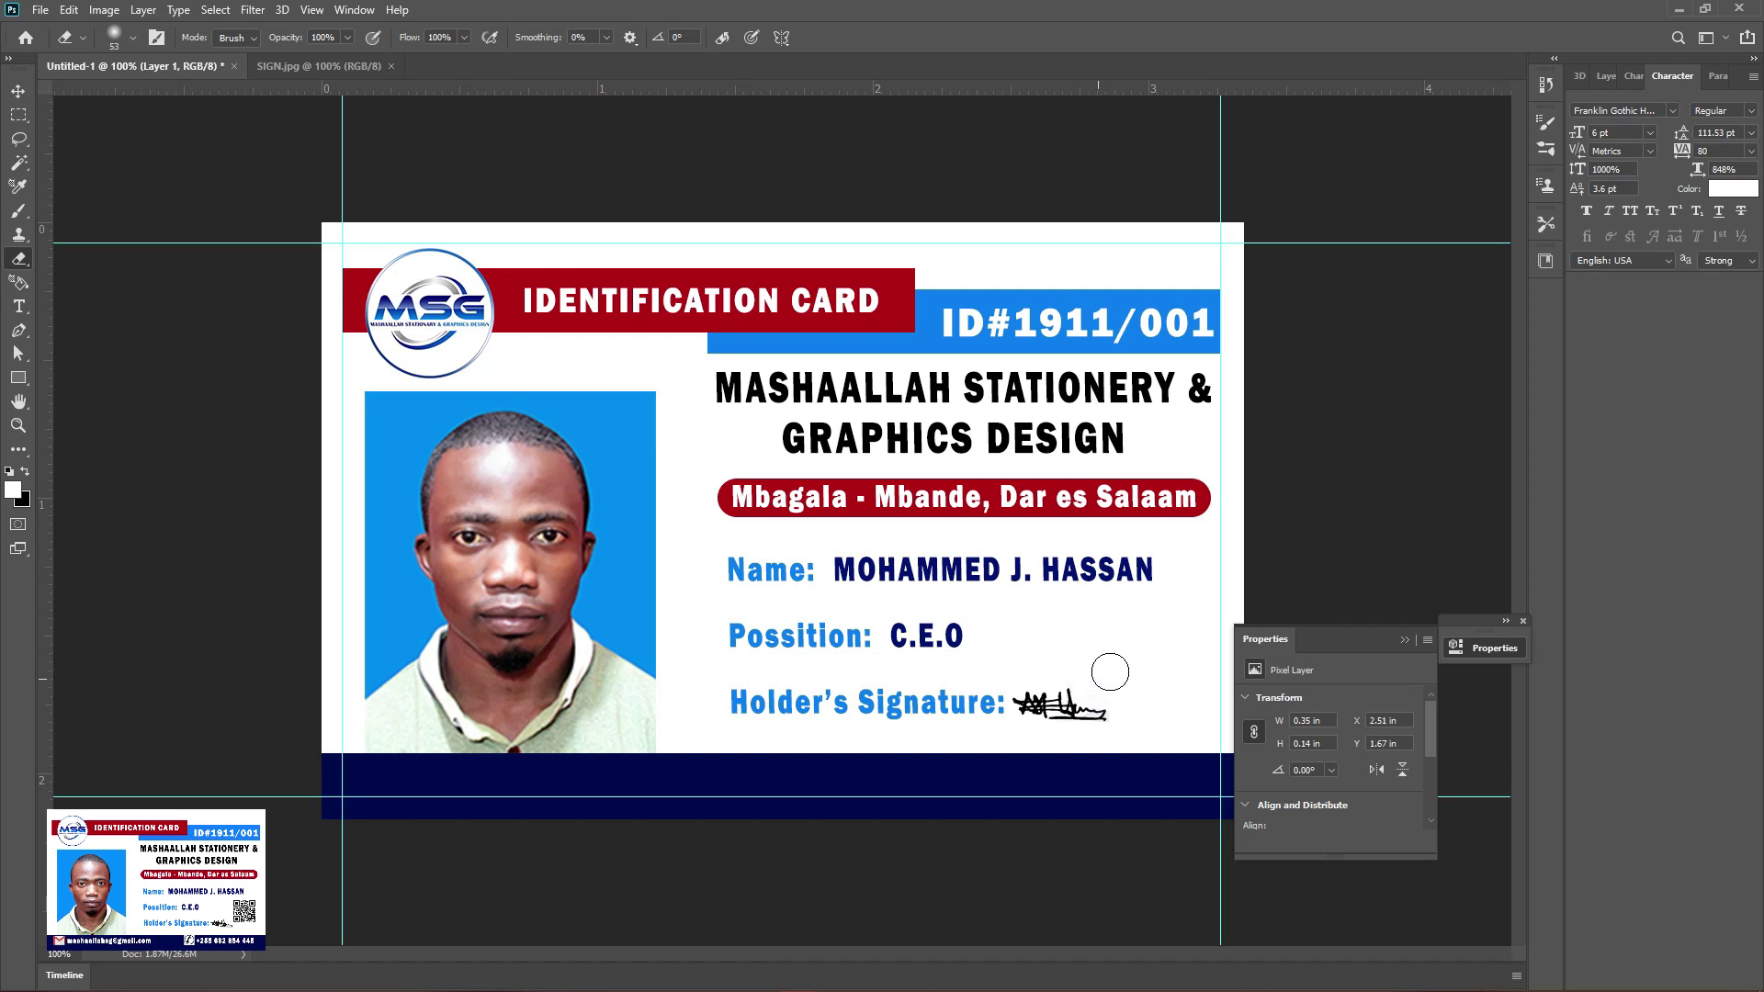
pyautogui.click(17, 92)
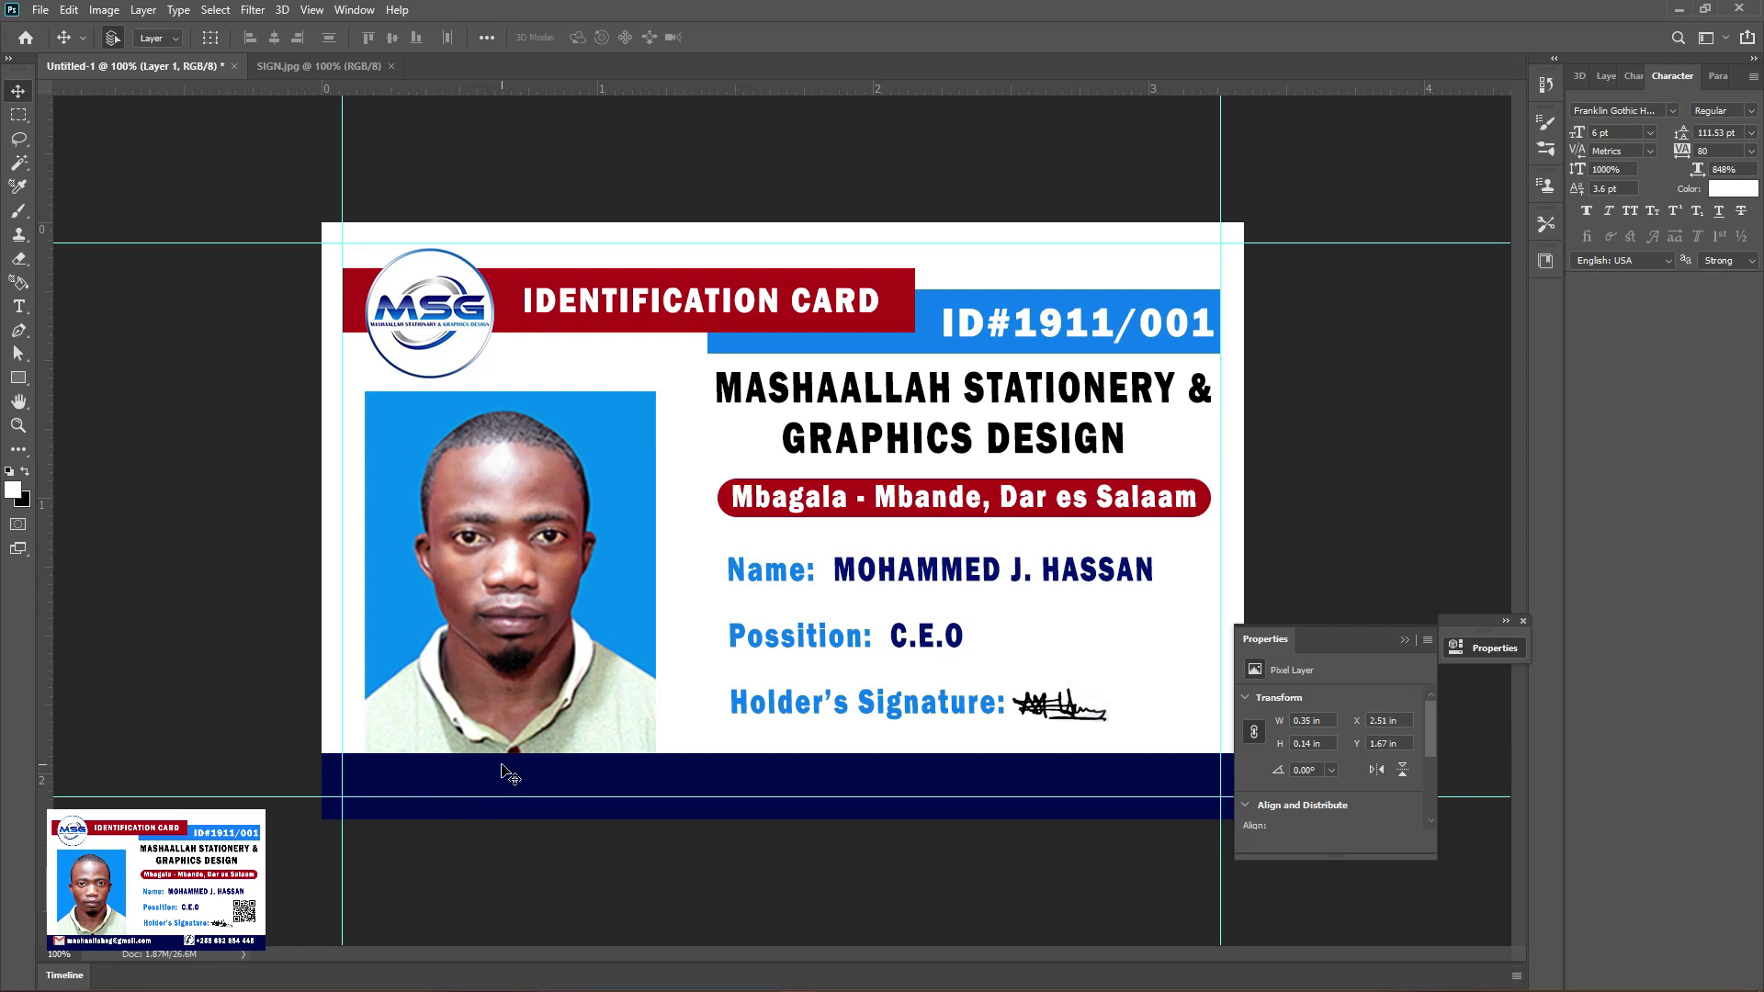
pyautogui.click(353, 66)
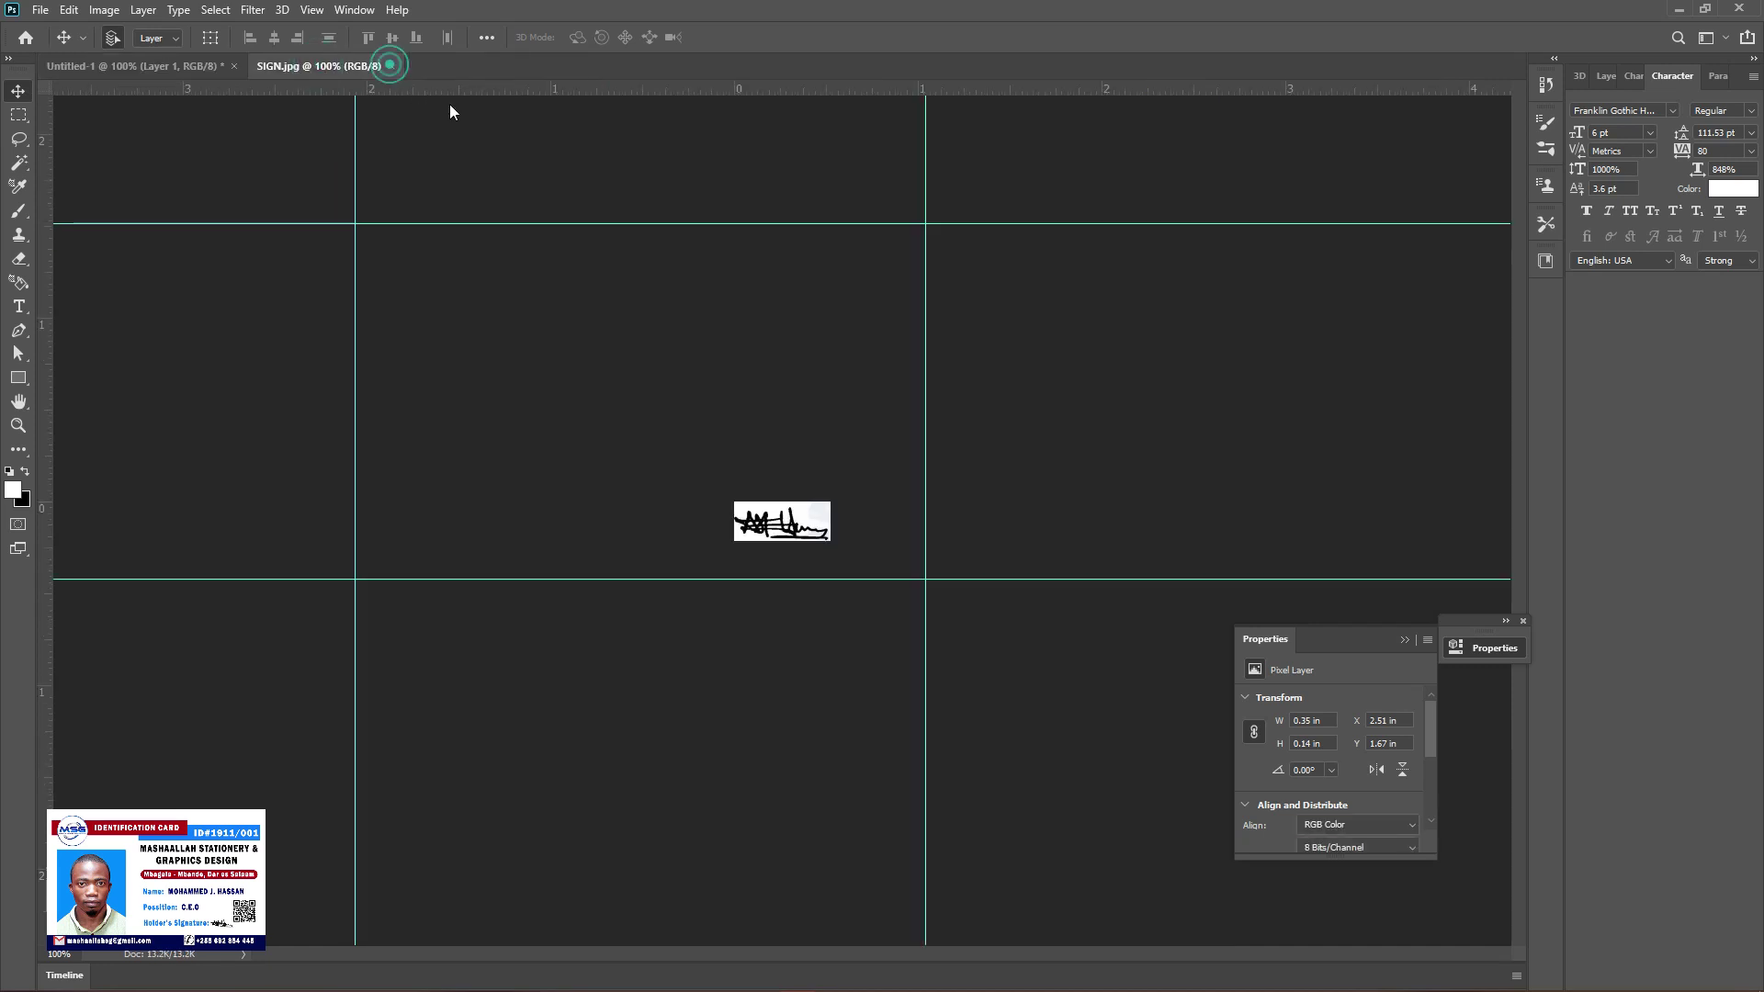
pyautogui.hotkey('ctrl', 'w')
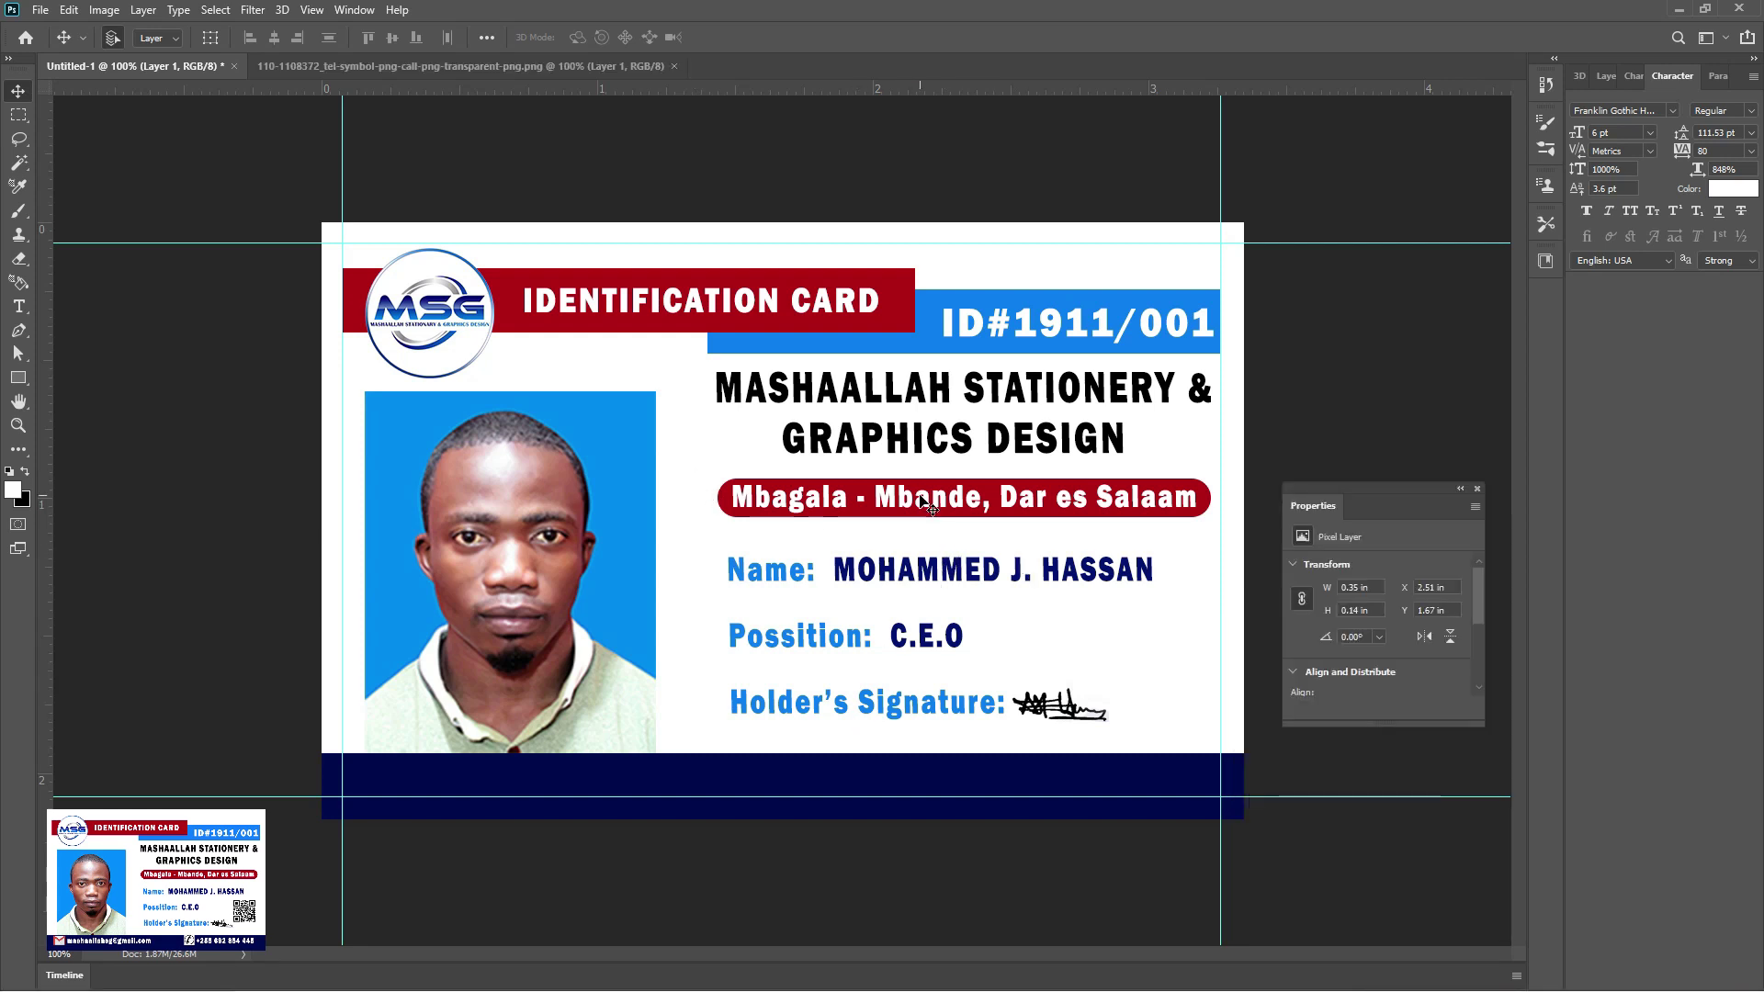
# Duplicate the address text onto the footer bar and raise it above the navy bar layer
pyautogui.moveTo(910, 500); pyautogui.dragTo(916, 507)
pyautogui.moveTo(732, 722); pyautogui.dragTo(732, 726)
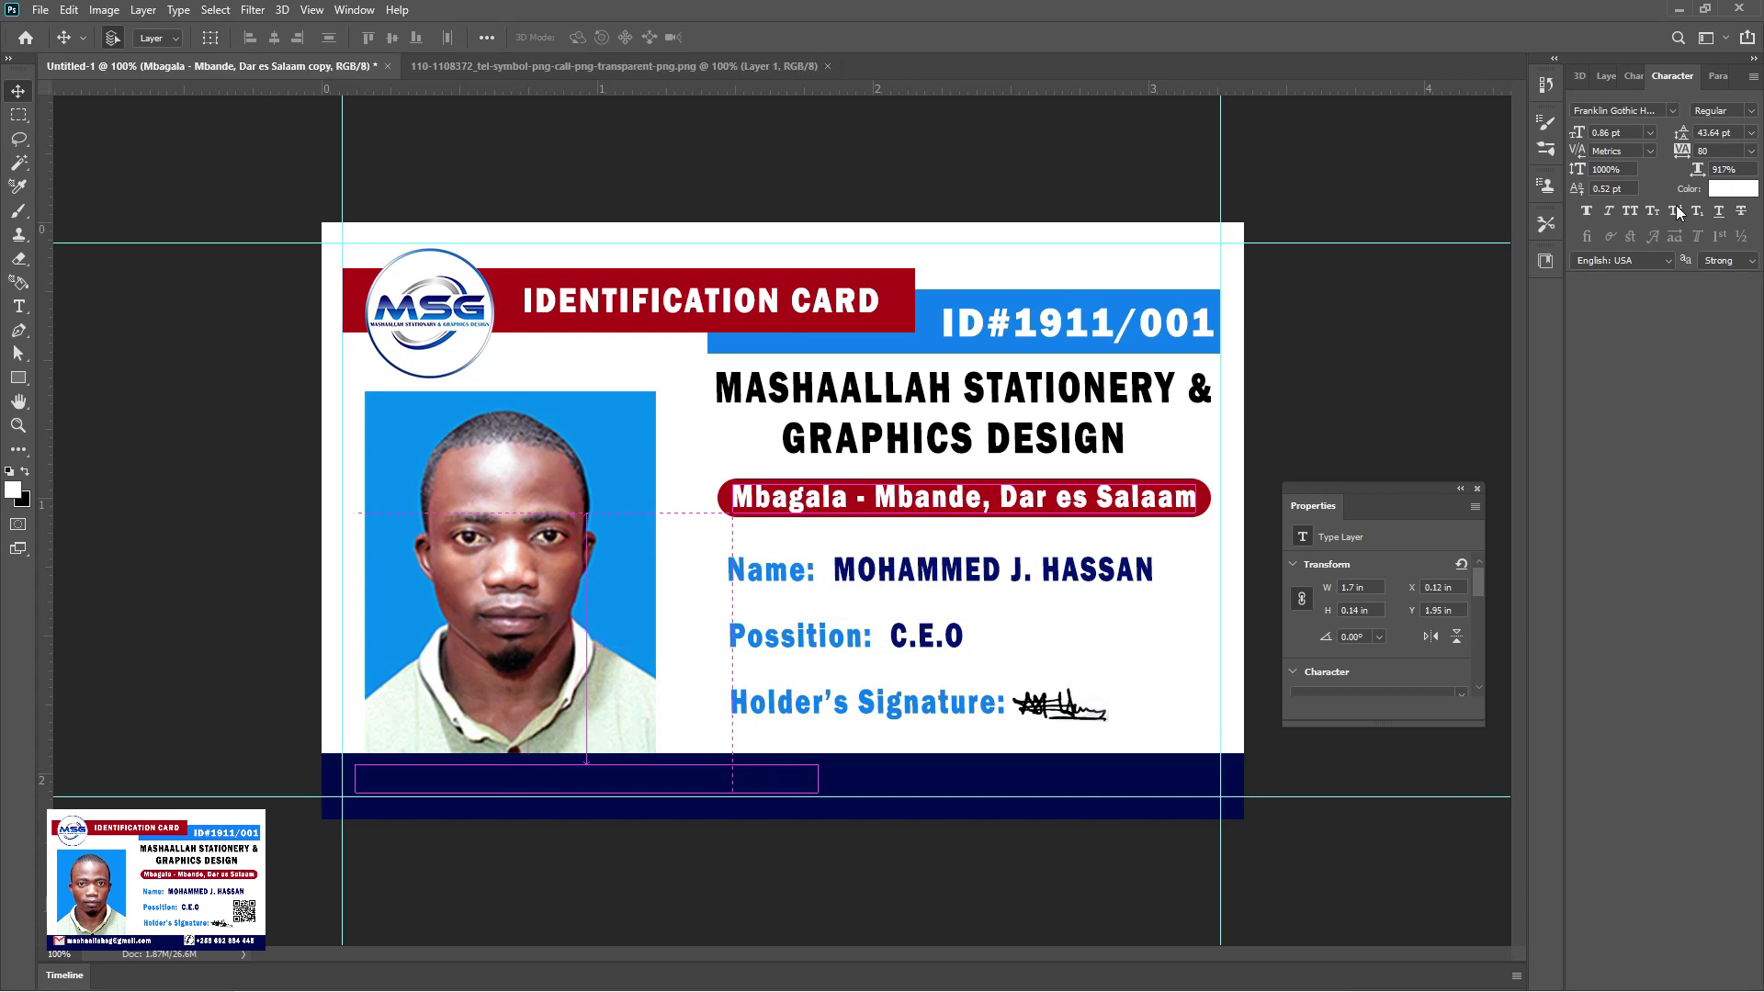
pyautogui.click(1606, 77)
pyautogui.moveTo(1669, 420); pyautogui.dragTo(1658, 181)
# Replace the copied text with the company's Gmail address and position it on the footer
pyautogui.press('t')
pyautogui.click(356, 780)
pyautogui.moveTo(356, 779); pyautogui.dragTo(437, 779)
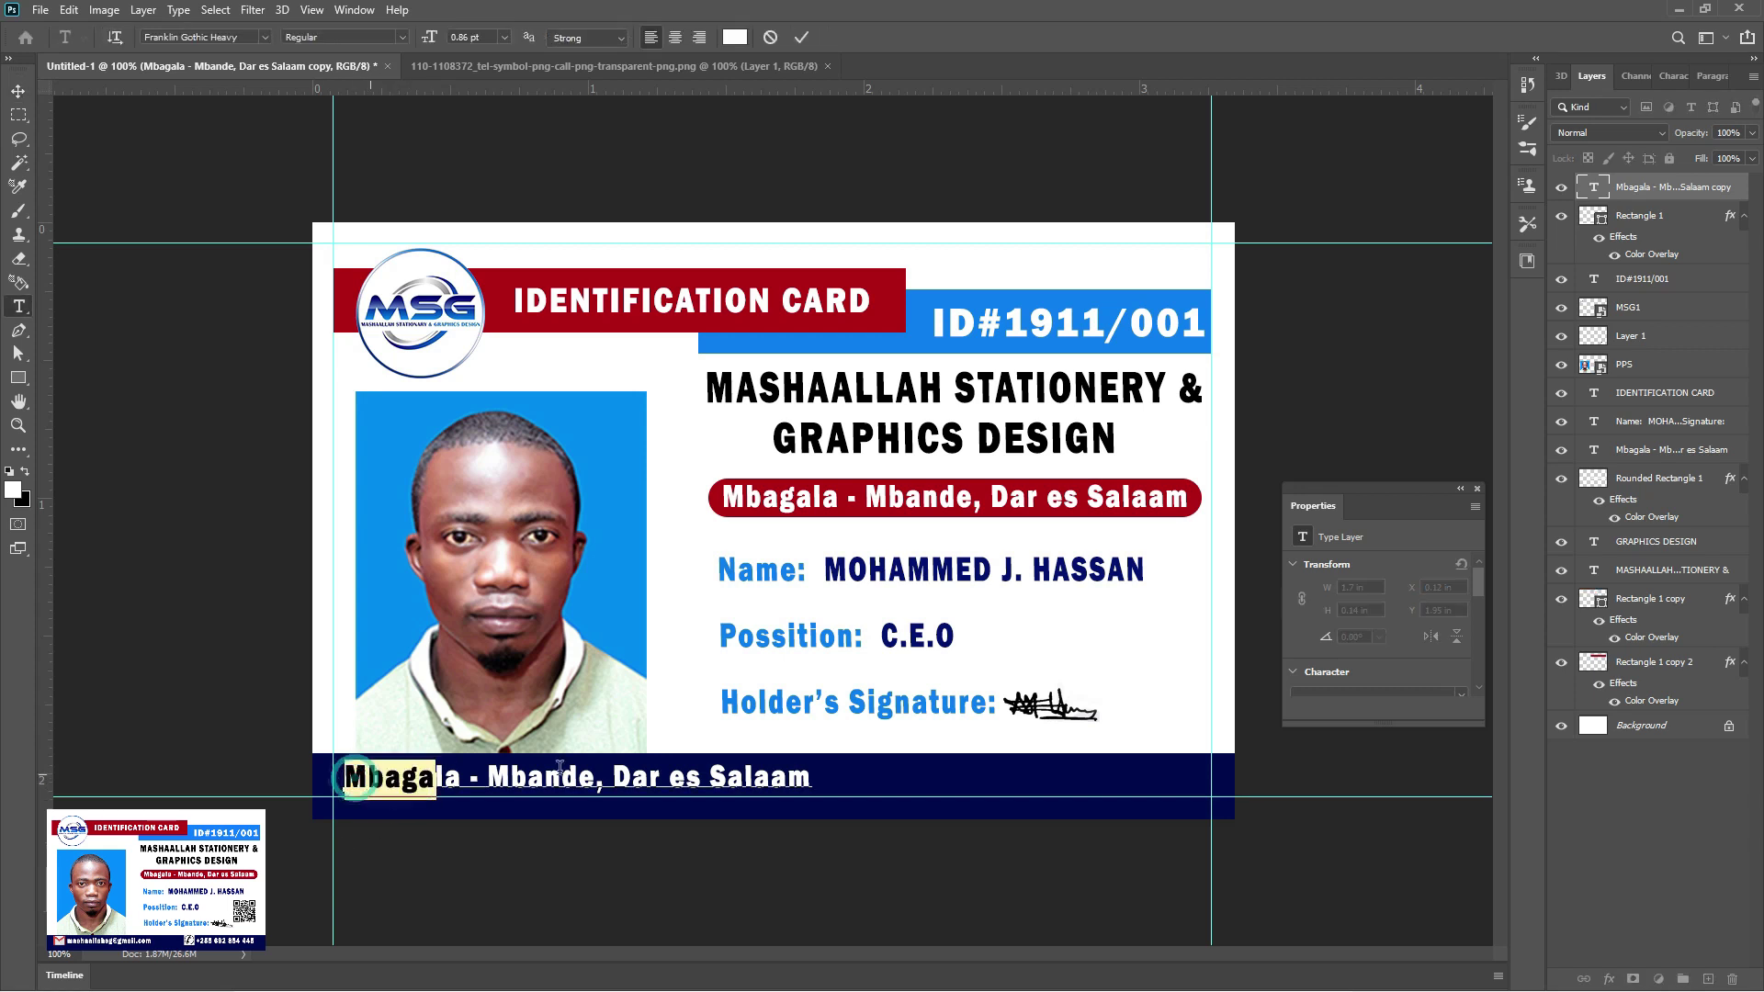
pyautogui.moveTo(560, 768); pyautogui.dragTo(859, 771)
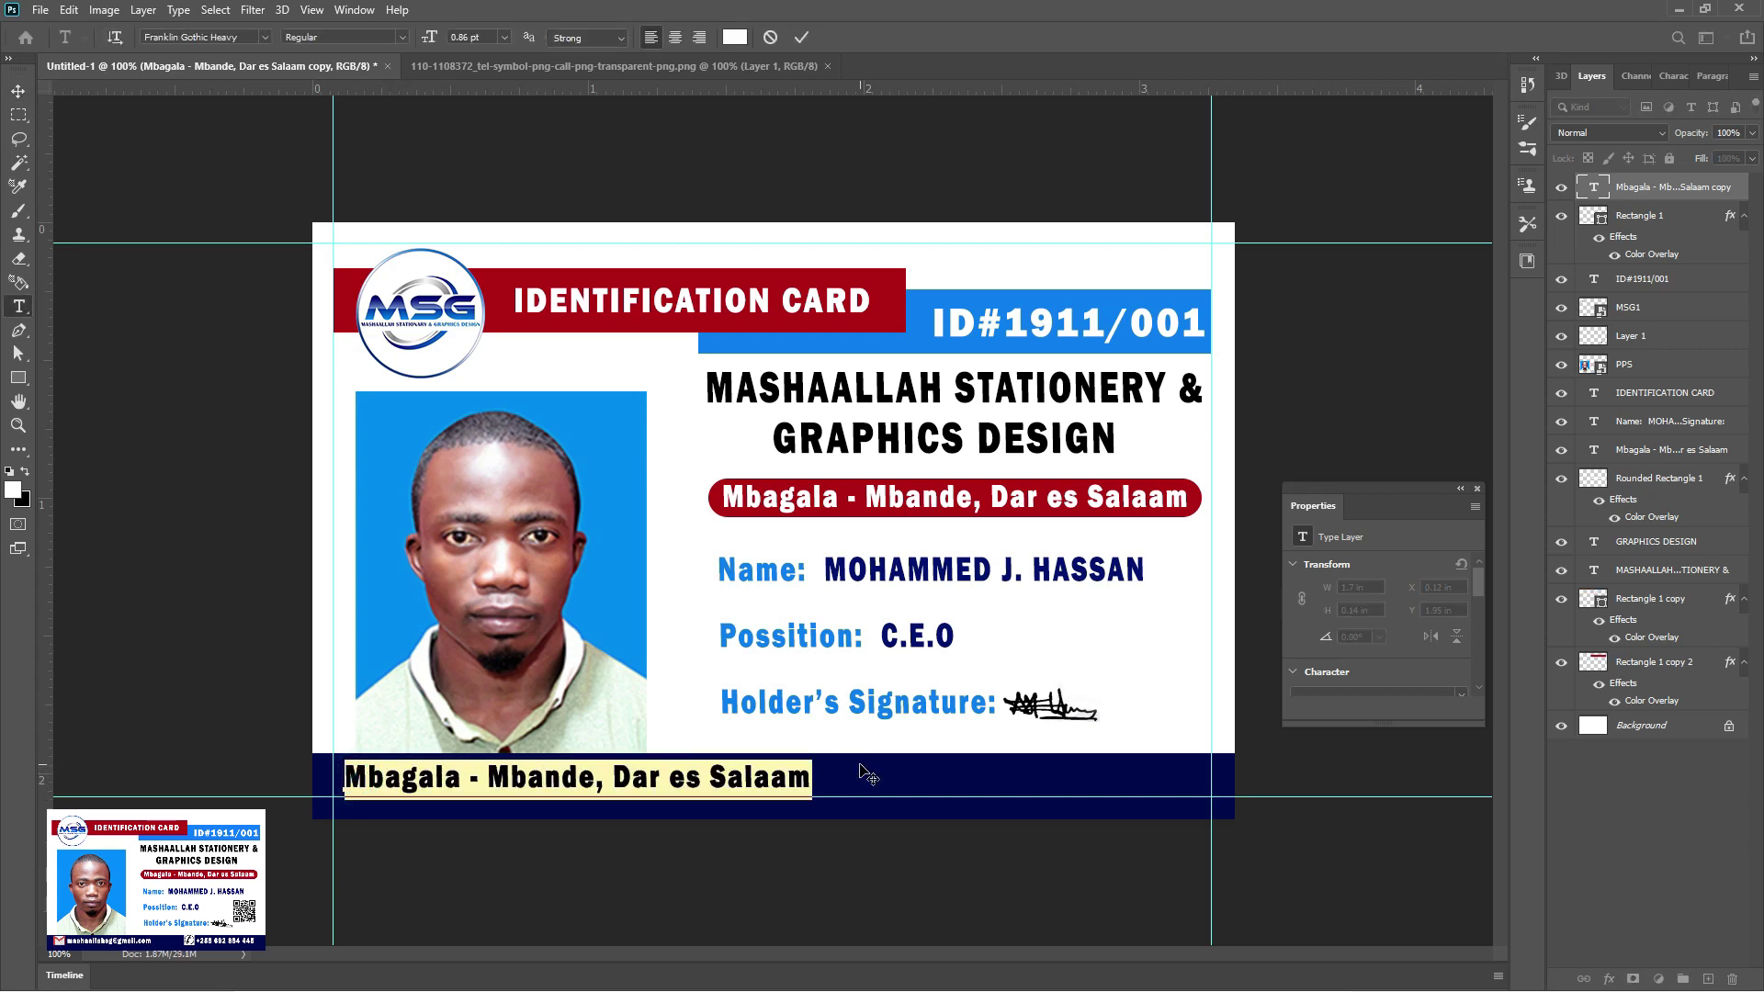
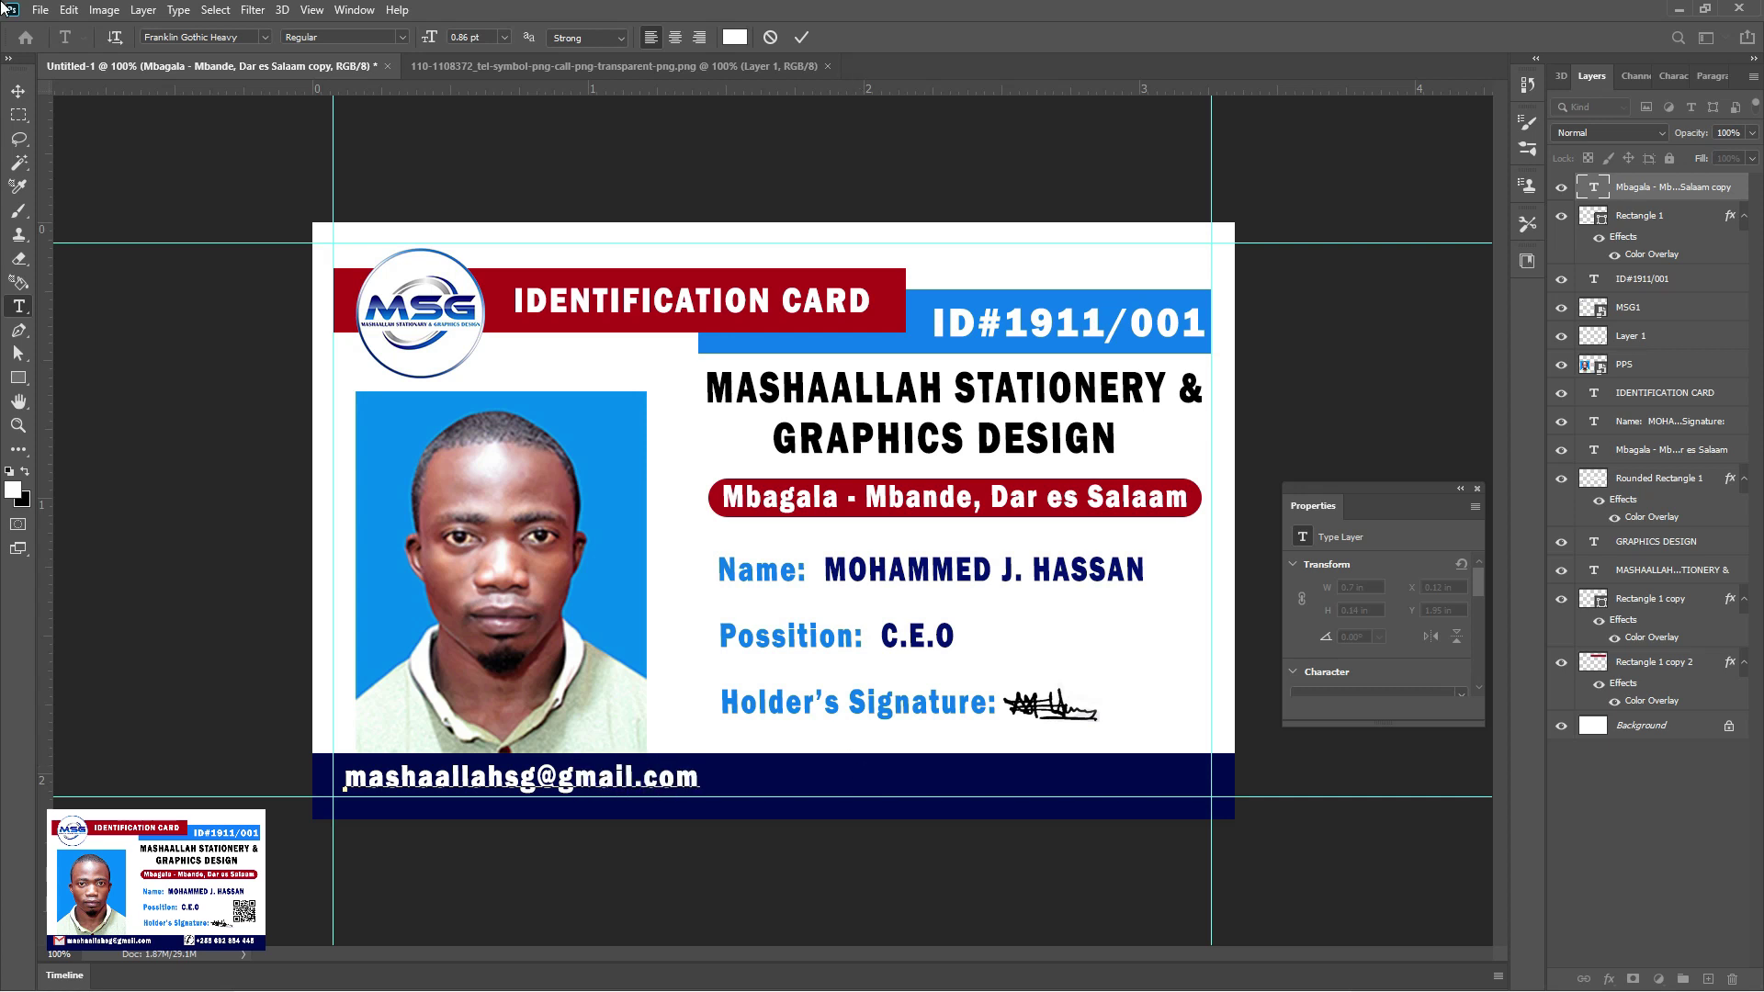
pyautogui.click(18, 91)
pyautogui.moveTo(524, 785); pyautogui.dragTo(552, 785)
pyautogui.click(488, 73)
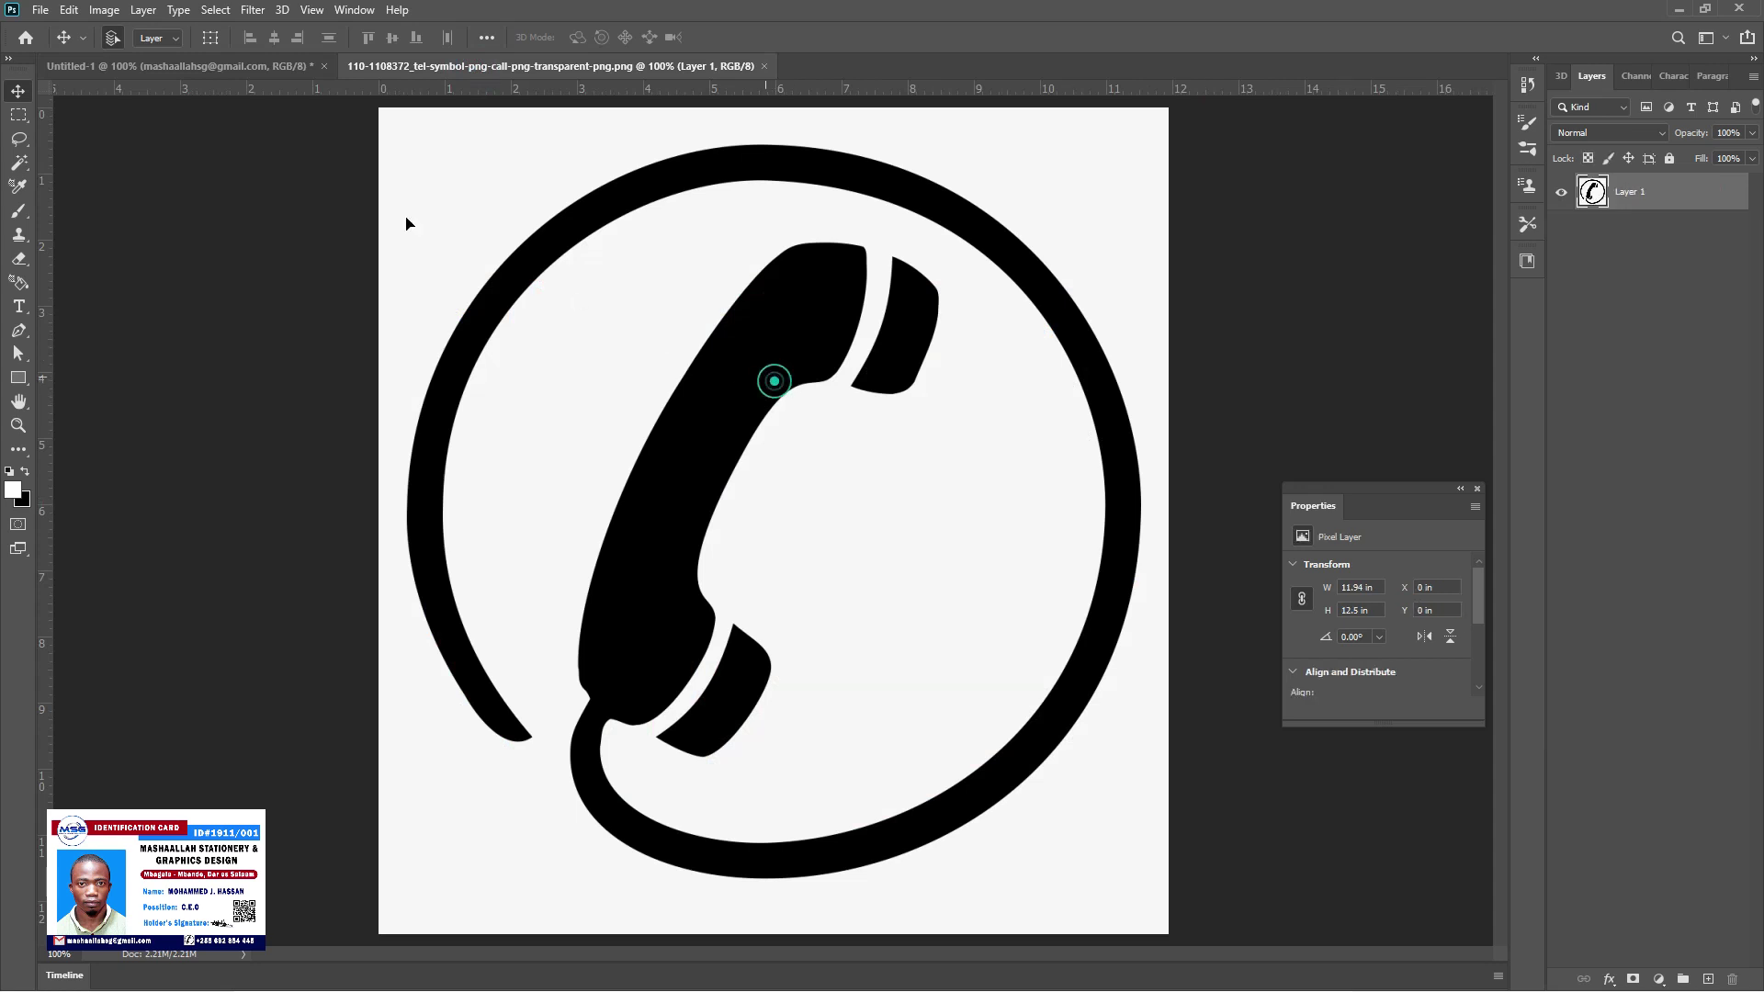
# Add the telephone icon to the footer at about a third size, with an e-mail text copy beside it
pyautogui.moveTo(215, 74); pyautogui.dragTo(946, 759)
pyautogui.hotkey('ctrl', 't')
pyautogui.moveTo(538, 343); pyautogui.dragTo(925, 777)
pyautogui.click(866, 37)
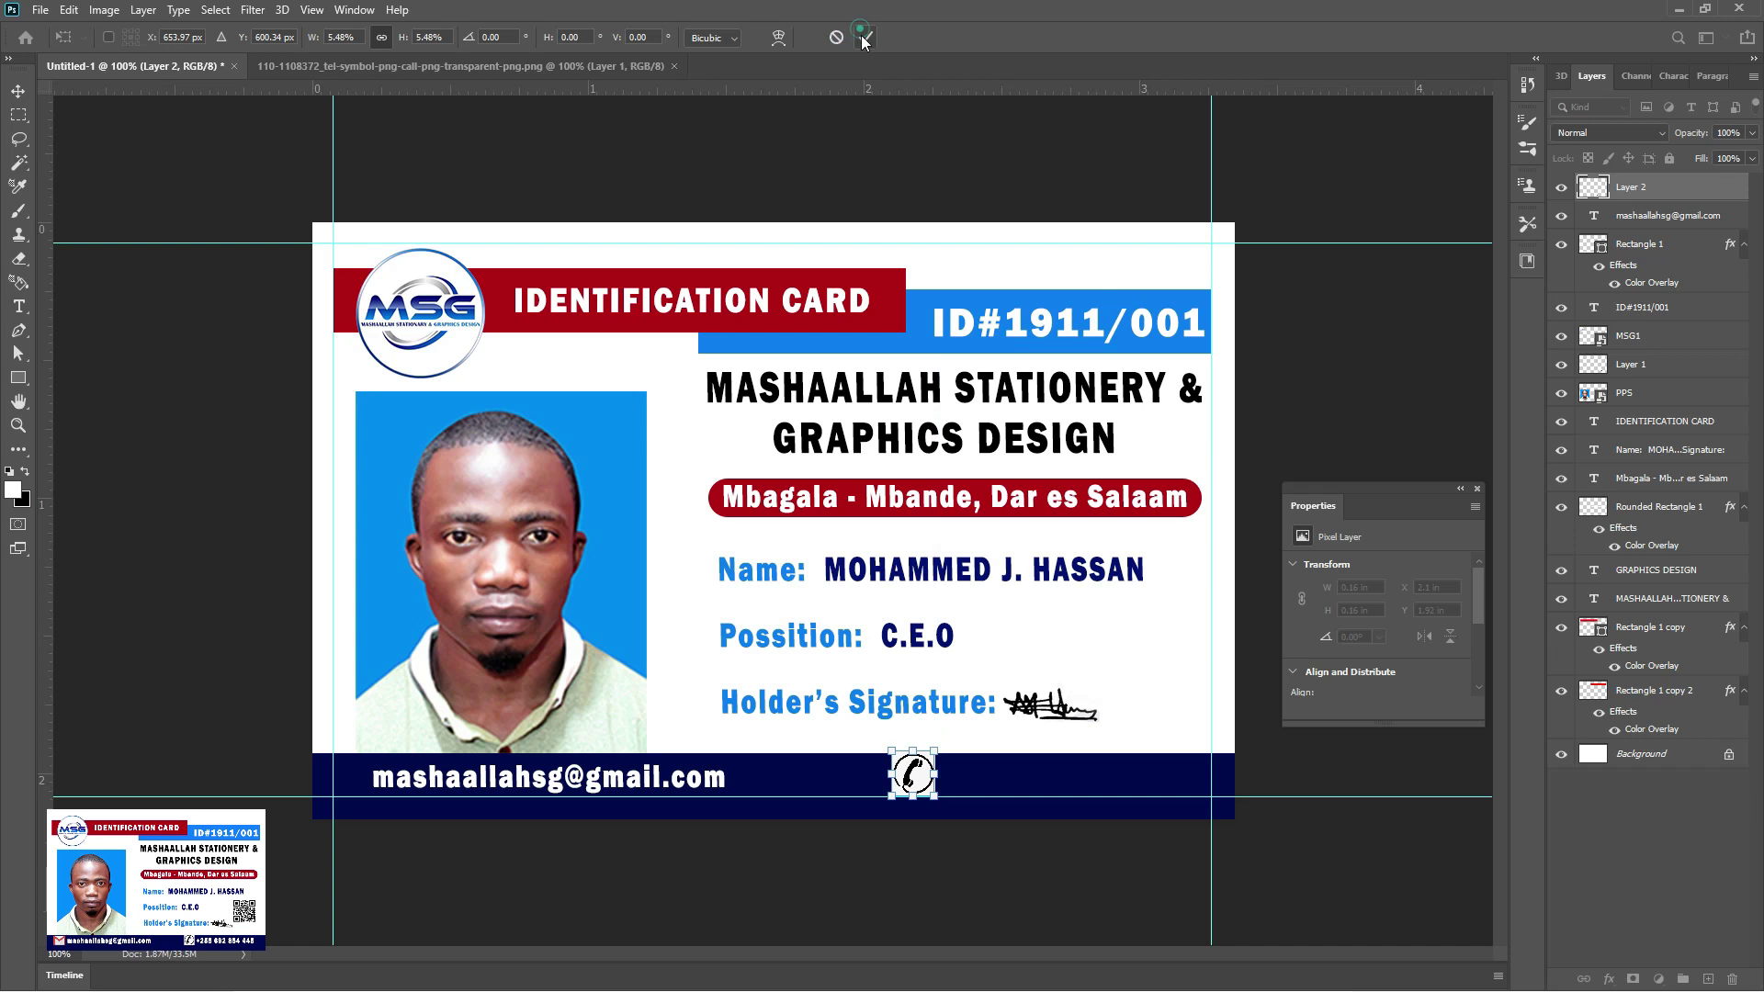
pyautogui.click(538, 785)
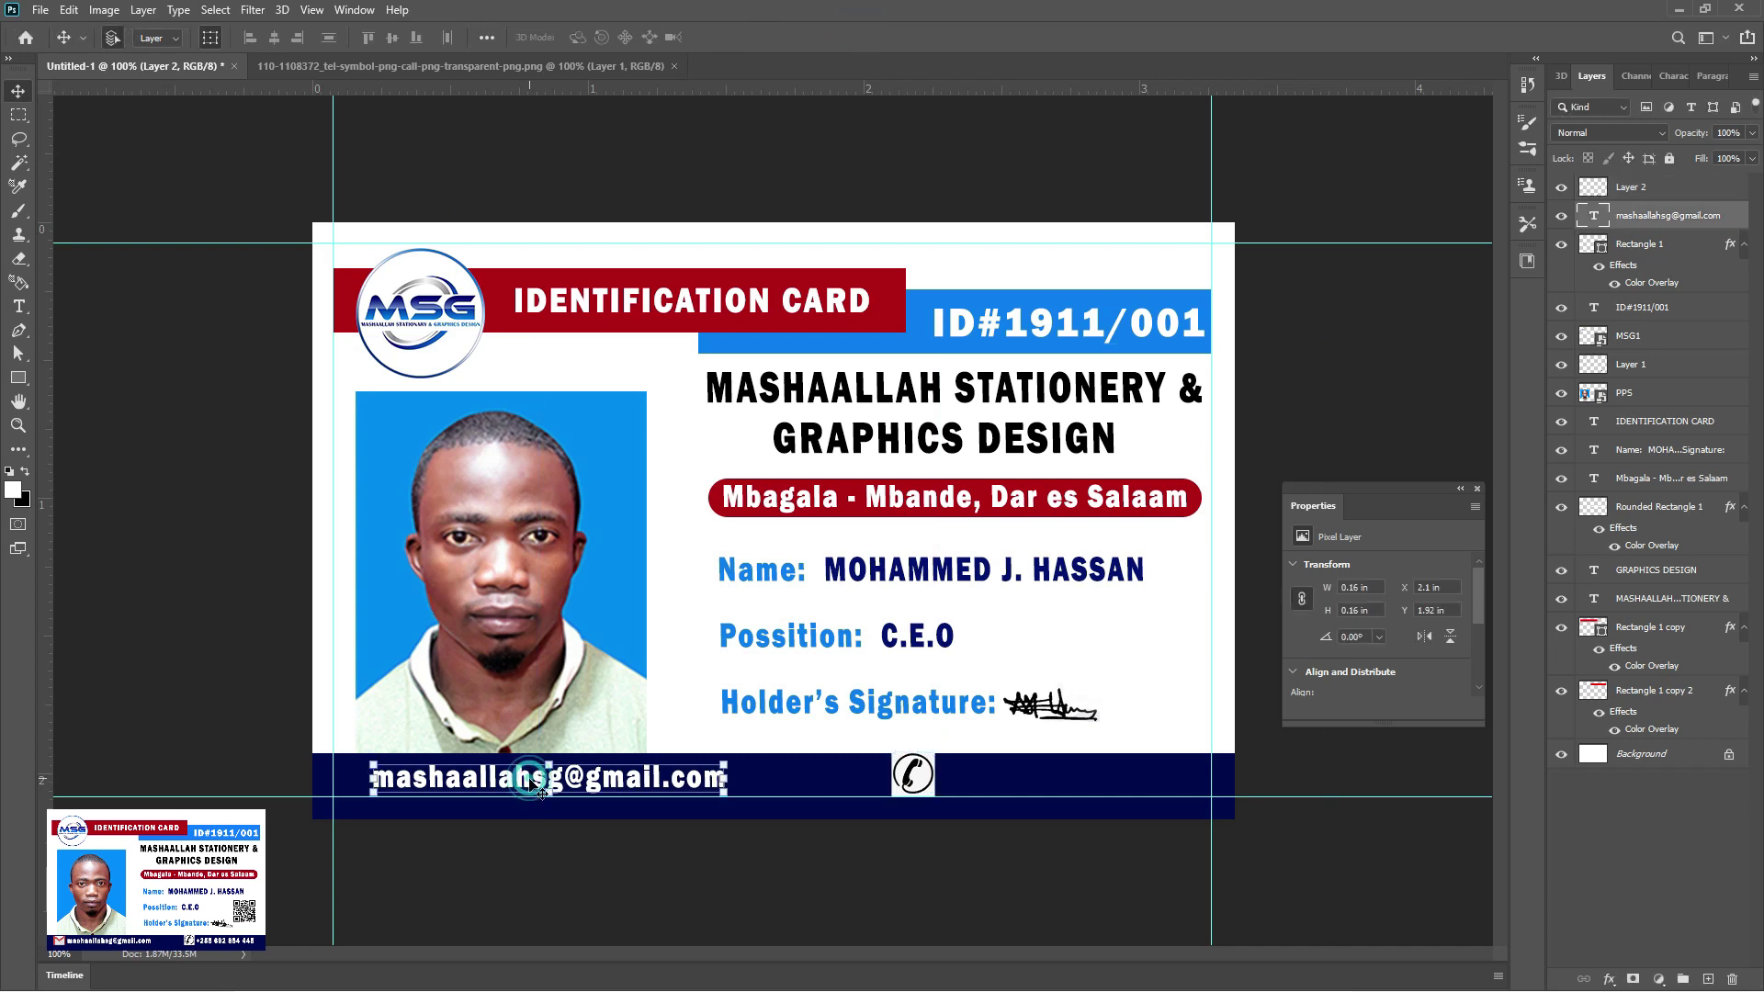
pyautogui.moveTo(514, 786); pyautogui.dragTo(1084, 782)
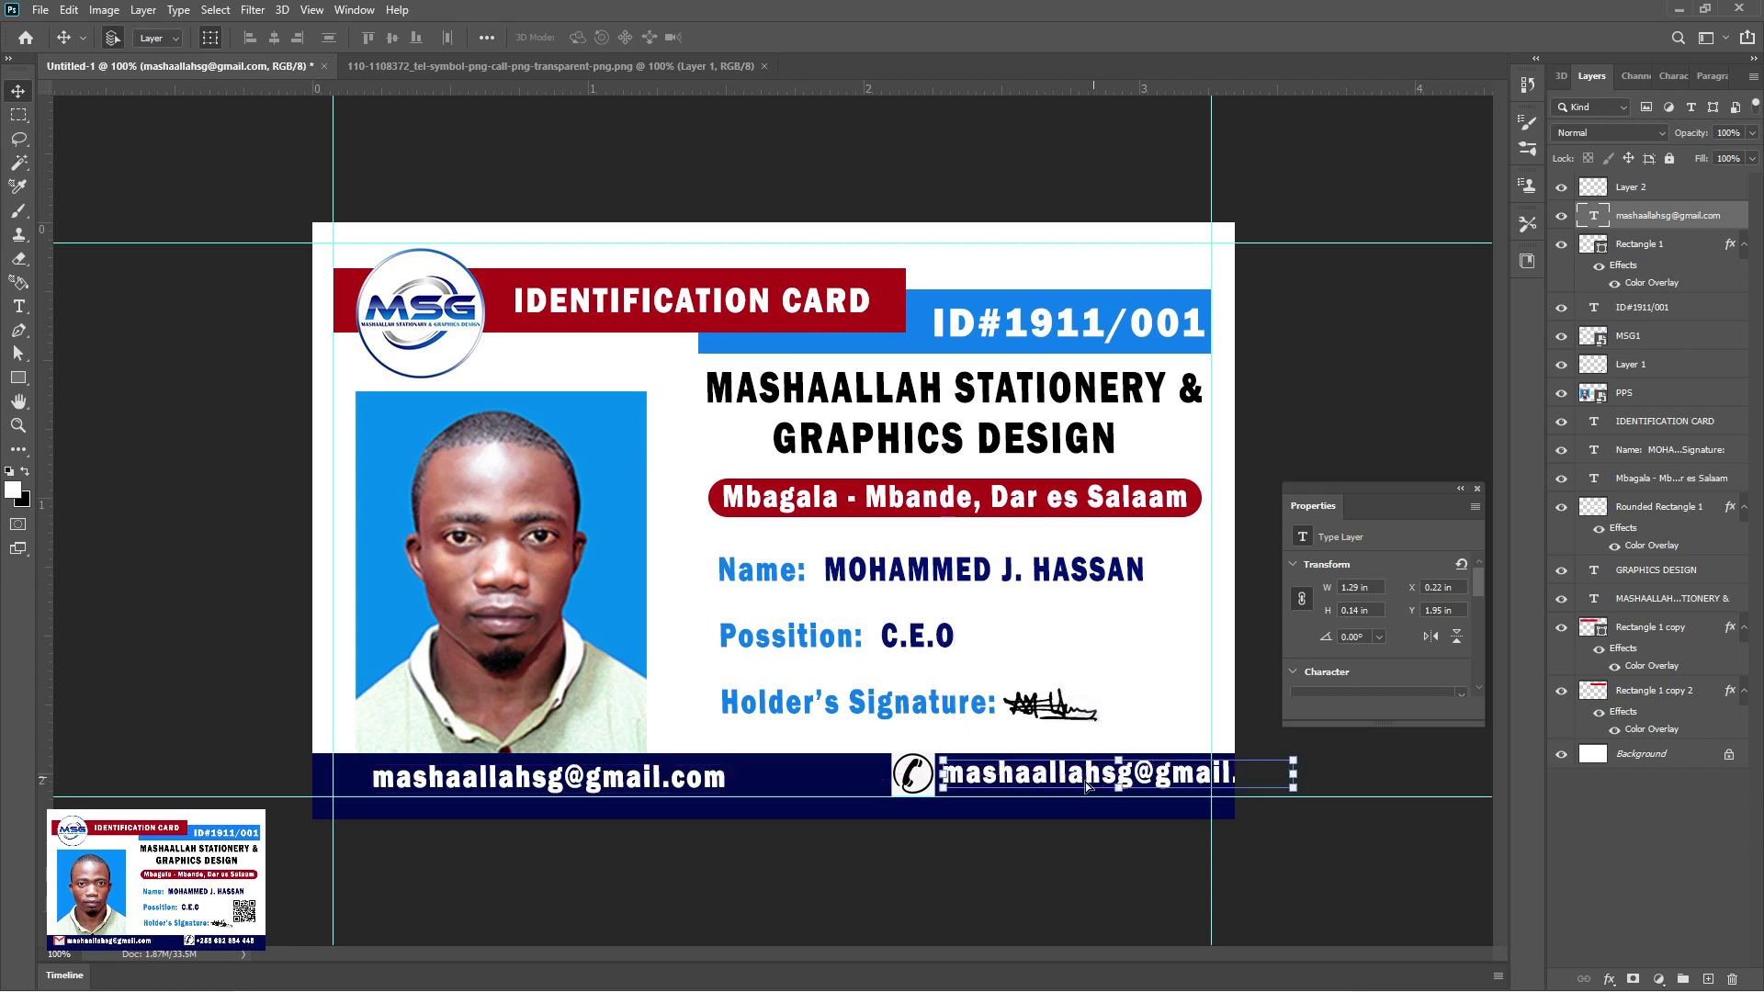
# Change the copied footer text to the company's phone number
pyautogui.press('t')
pyautogui.doubleClick(984, 776)
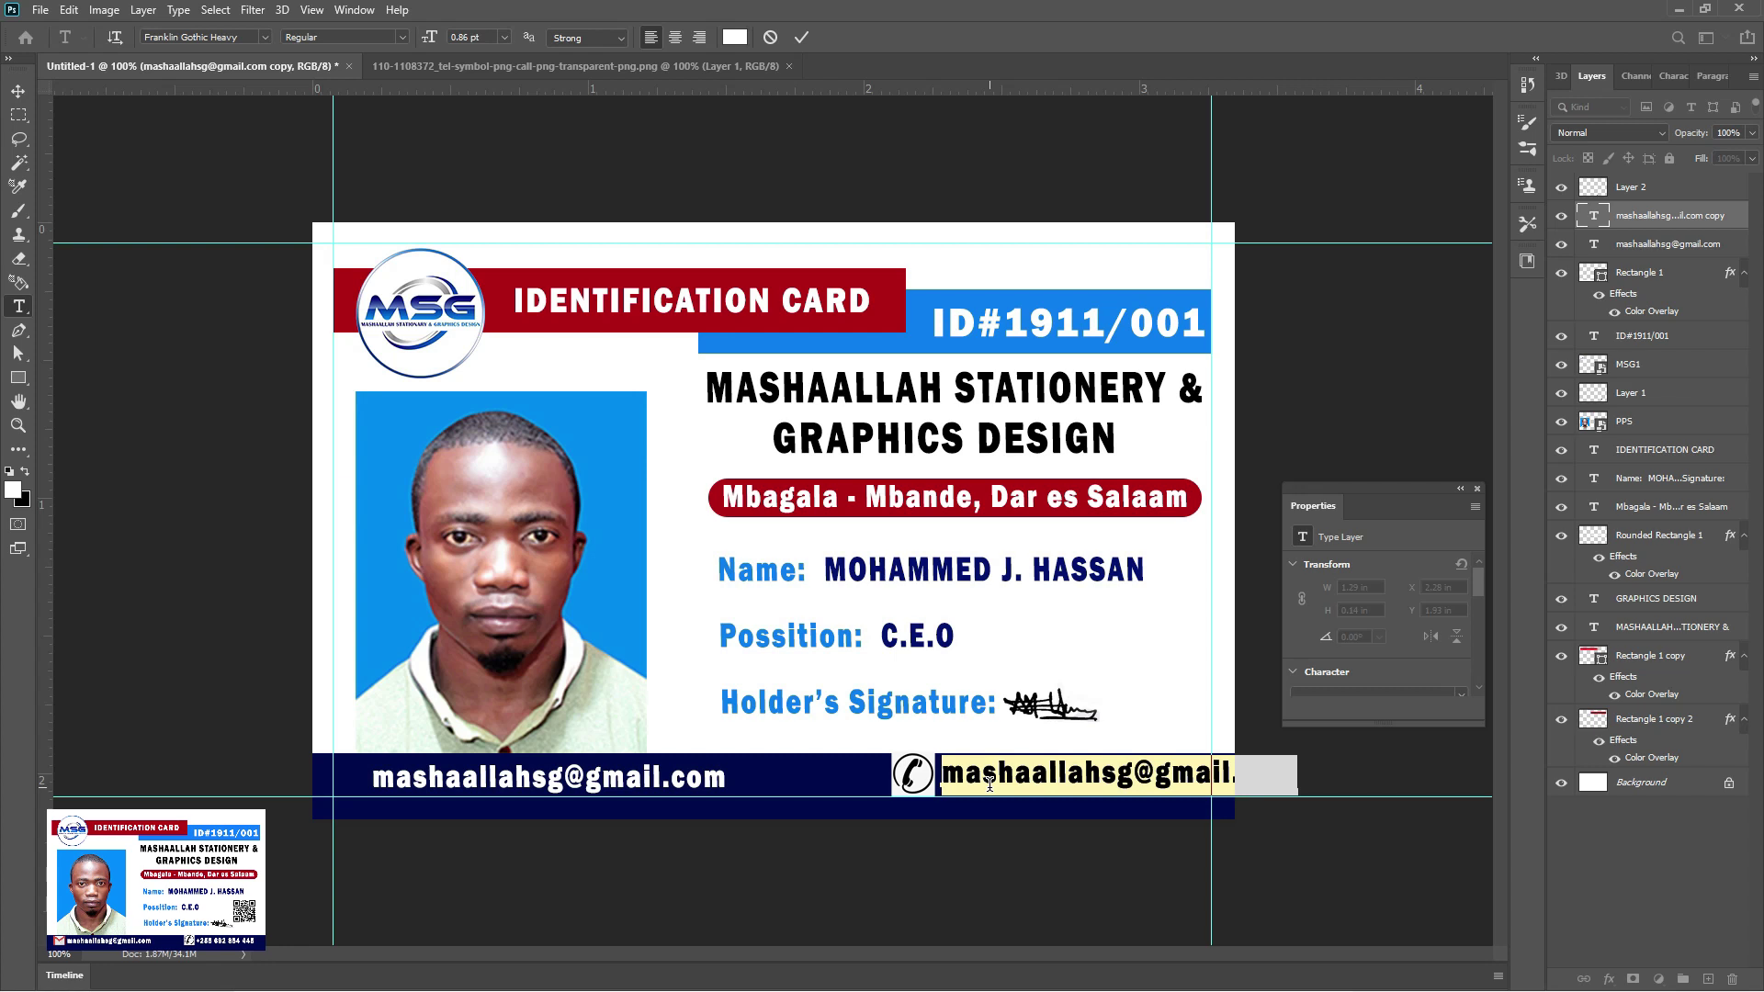
pyautogui.press('BackSpace')
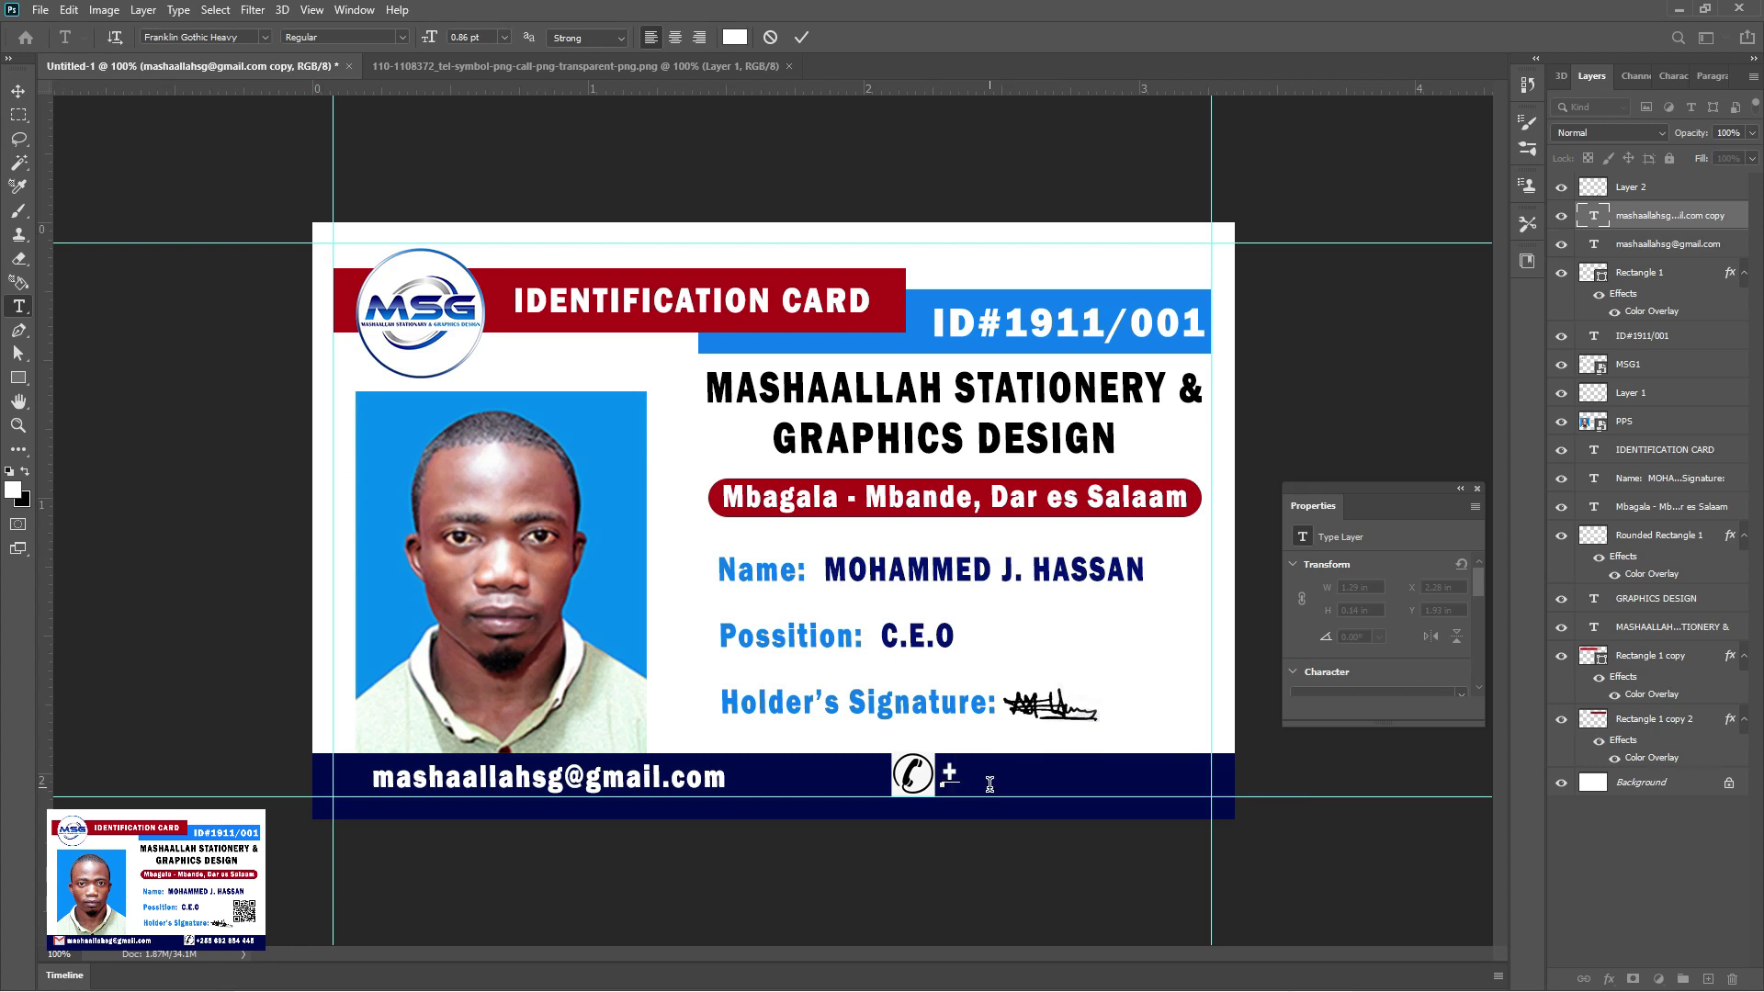
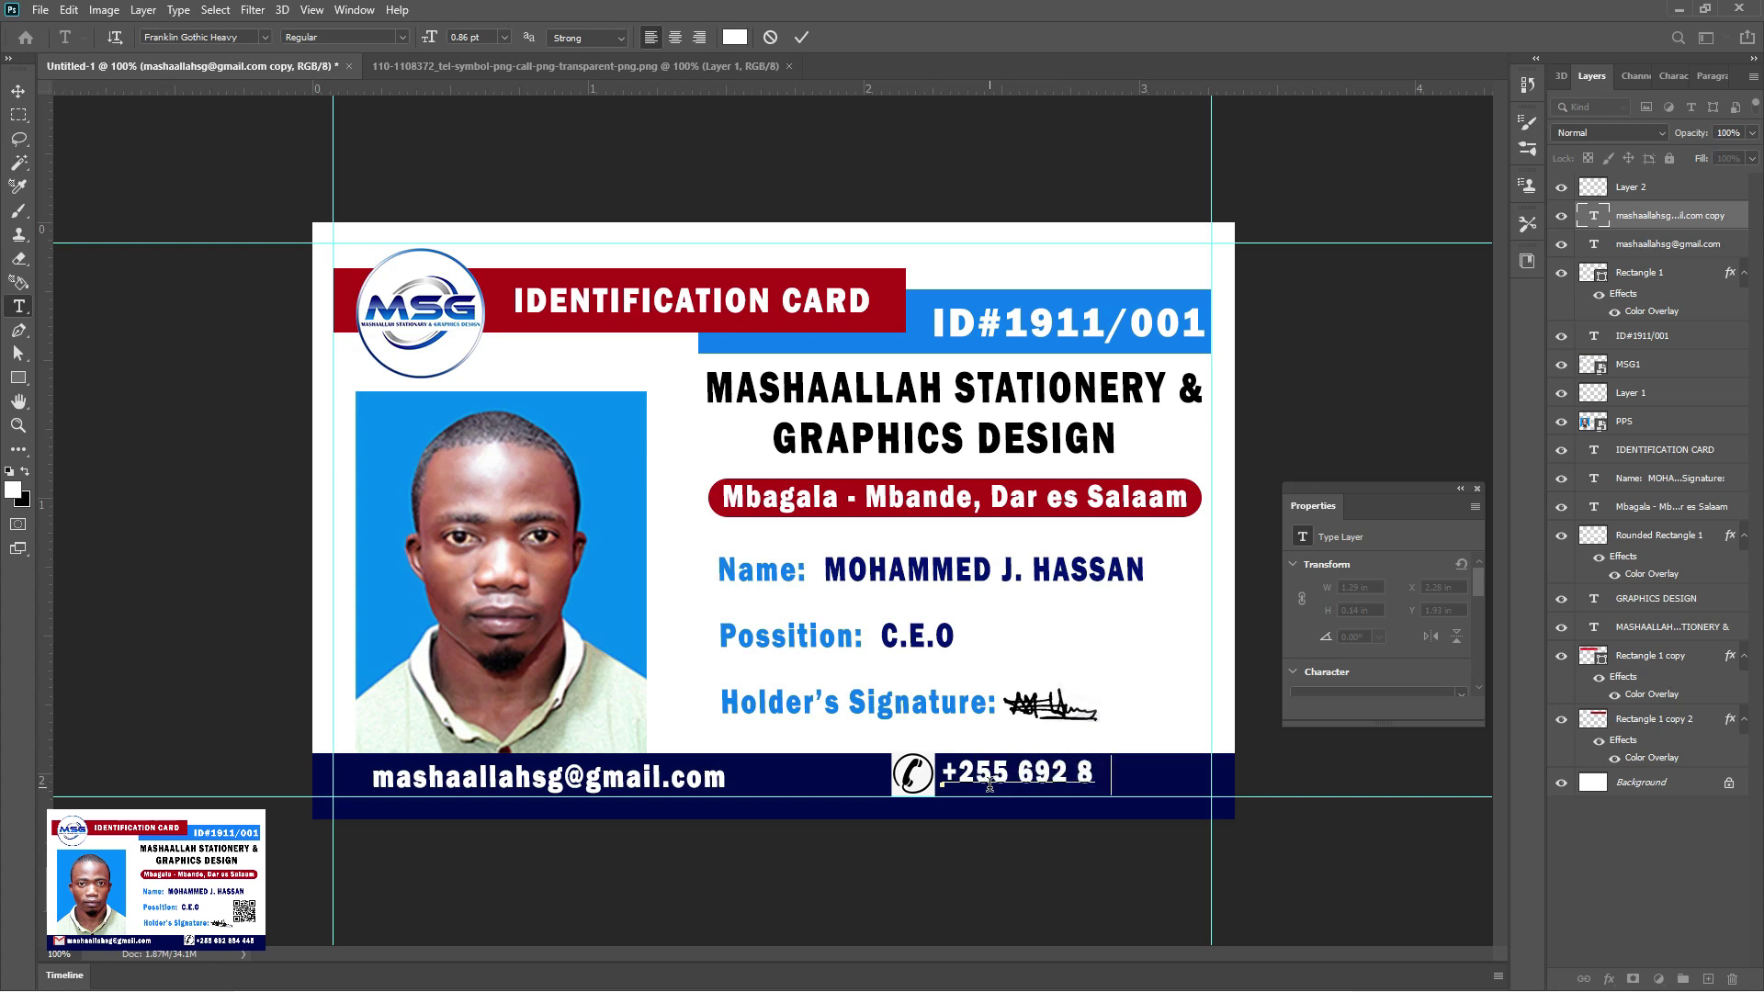
pyautogui.click(18, 91)
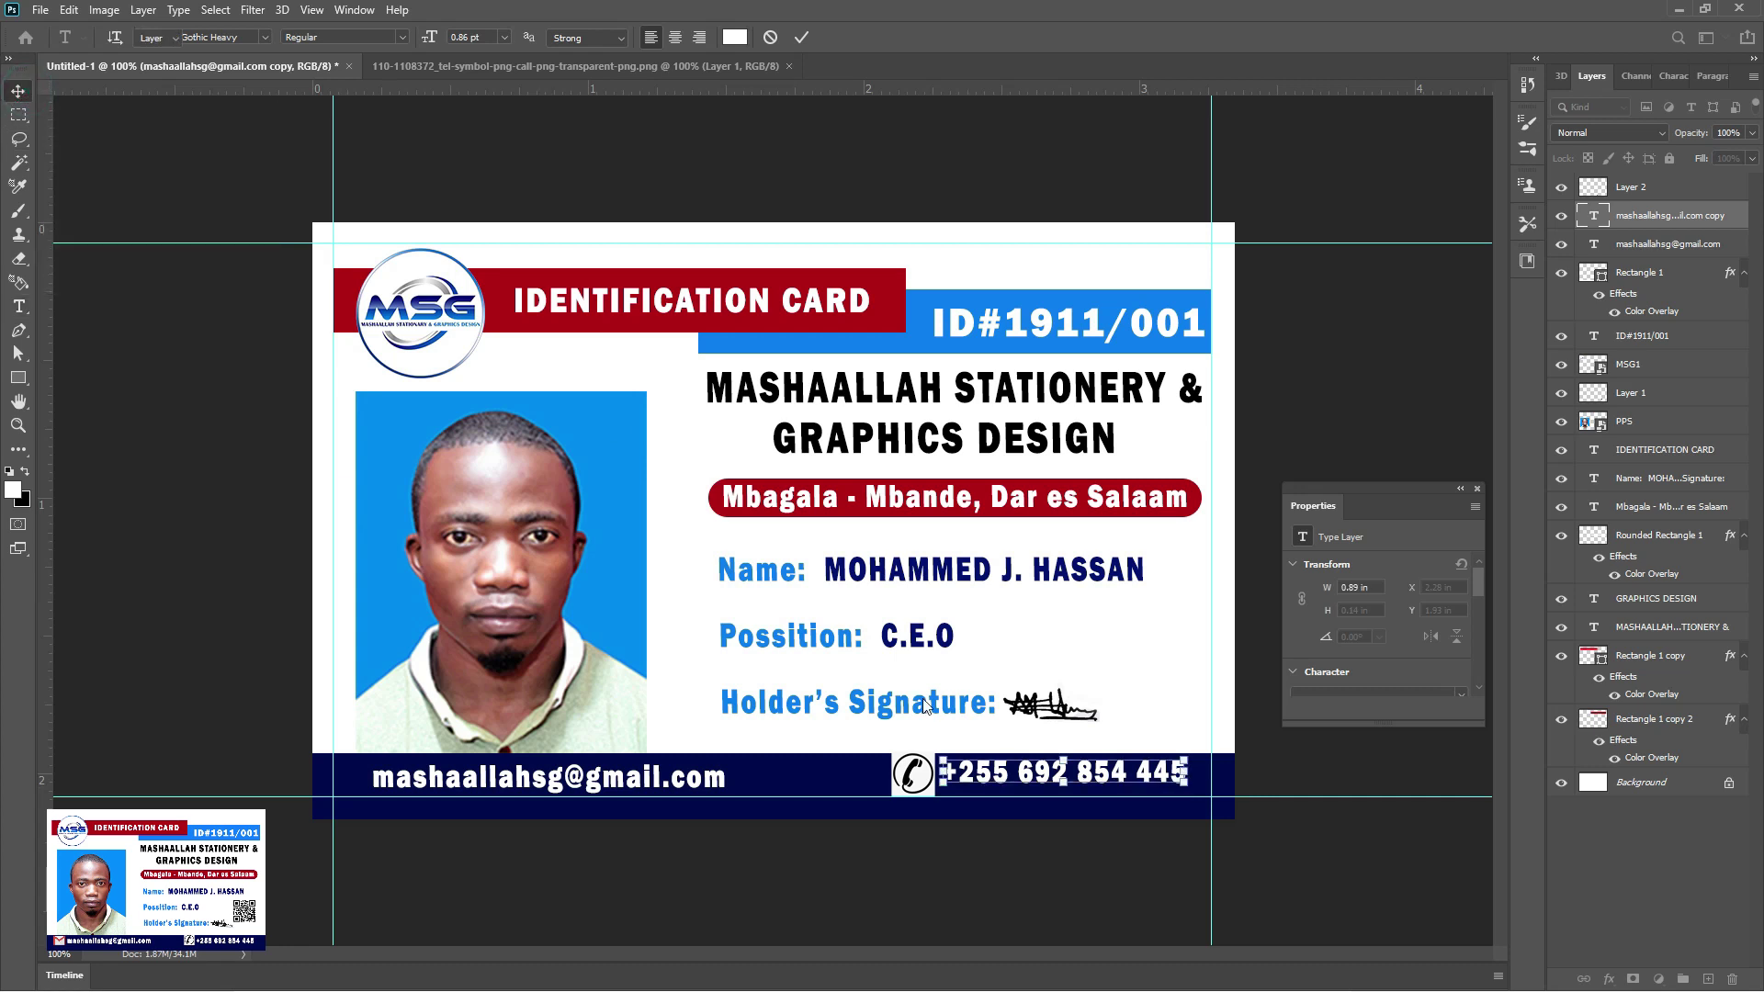
# Nudge the phone number down and shift the e-mail text to align both footer lines
pyautogui.moveTo(1040, 779); pyautogui.dragTo(1040, 785)
pyautogui.click(210, 38)
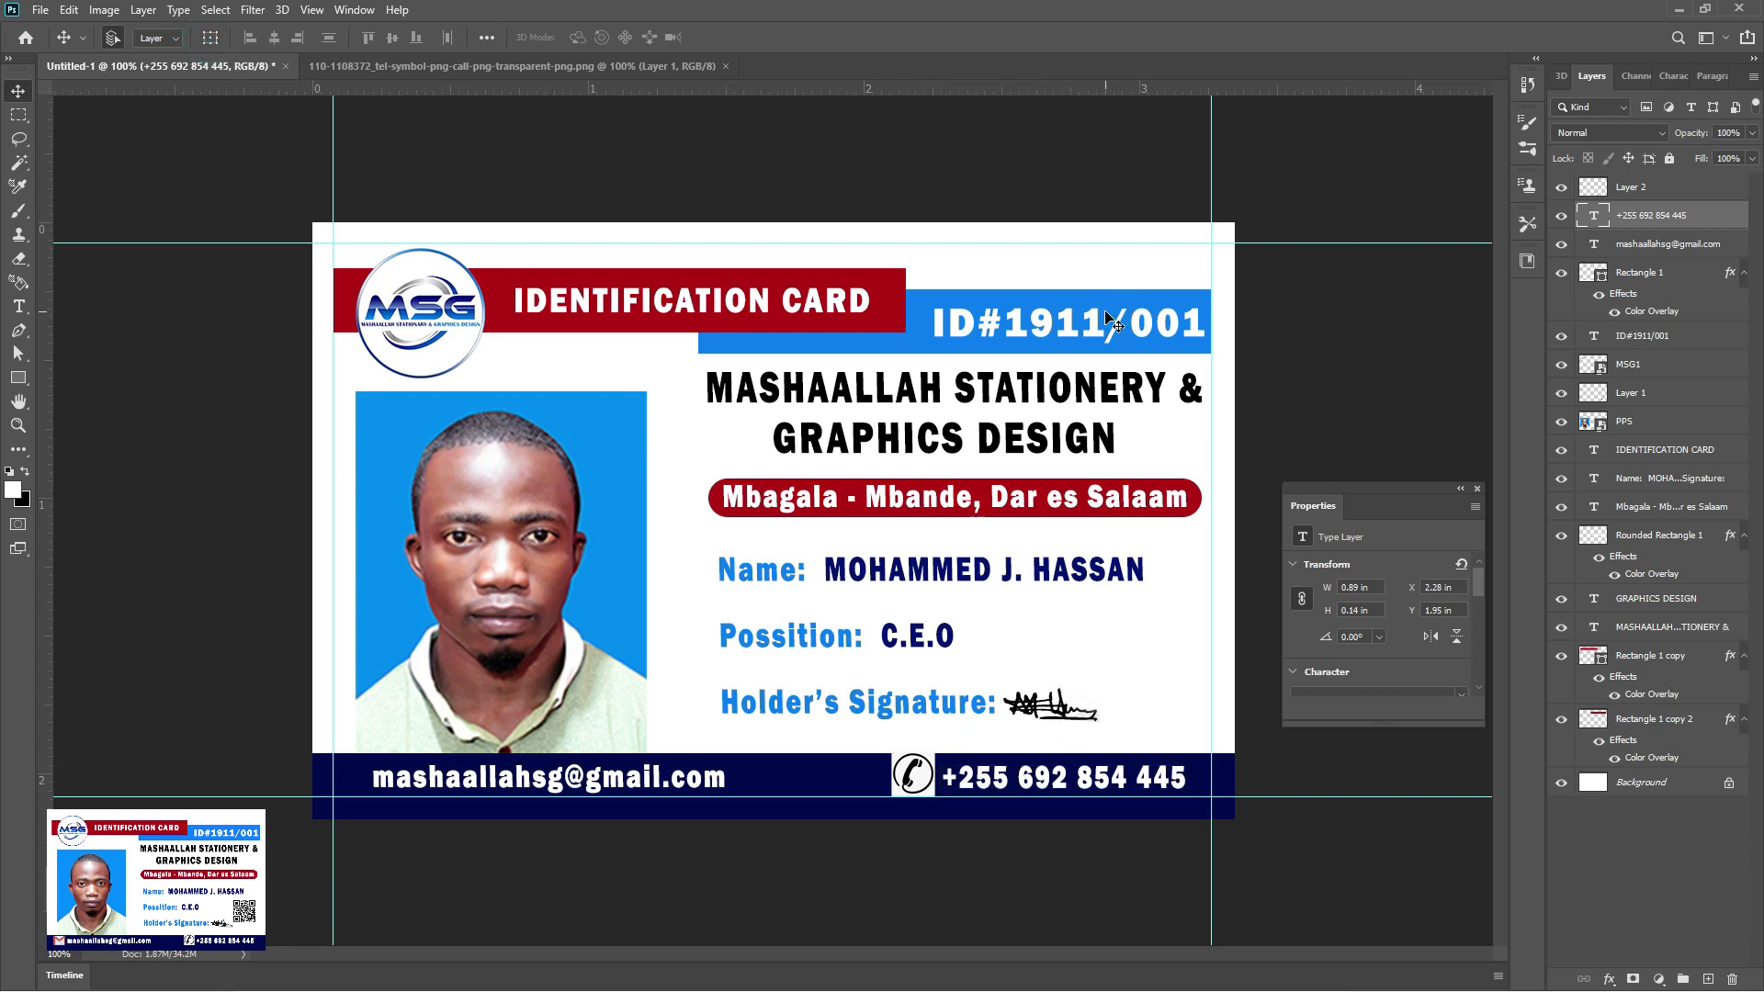
pyautogui.moveTo(596, 787); pyautogui.dragTo(546, 748)
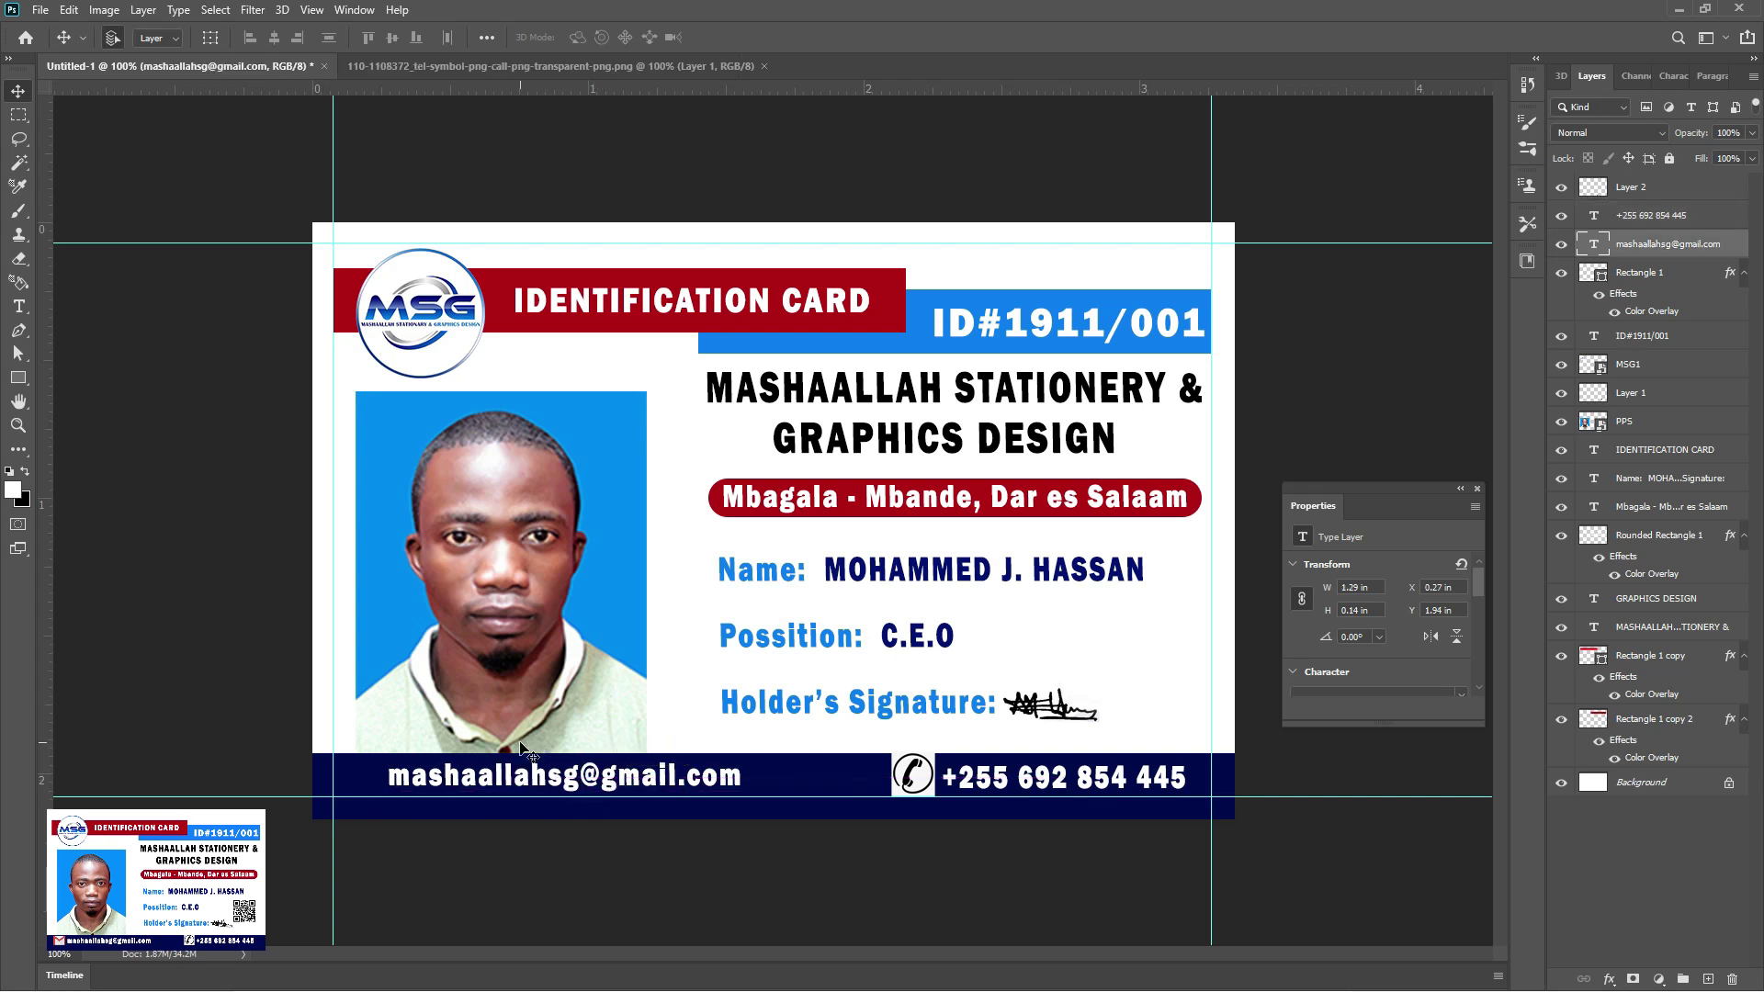
# Switch to File Explorer's Downloads folder and select apb-qr-code.png
pyautogui.press('super')
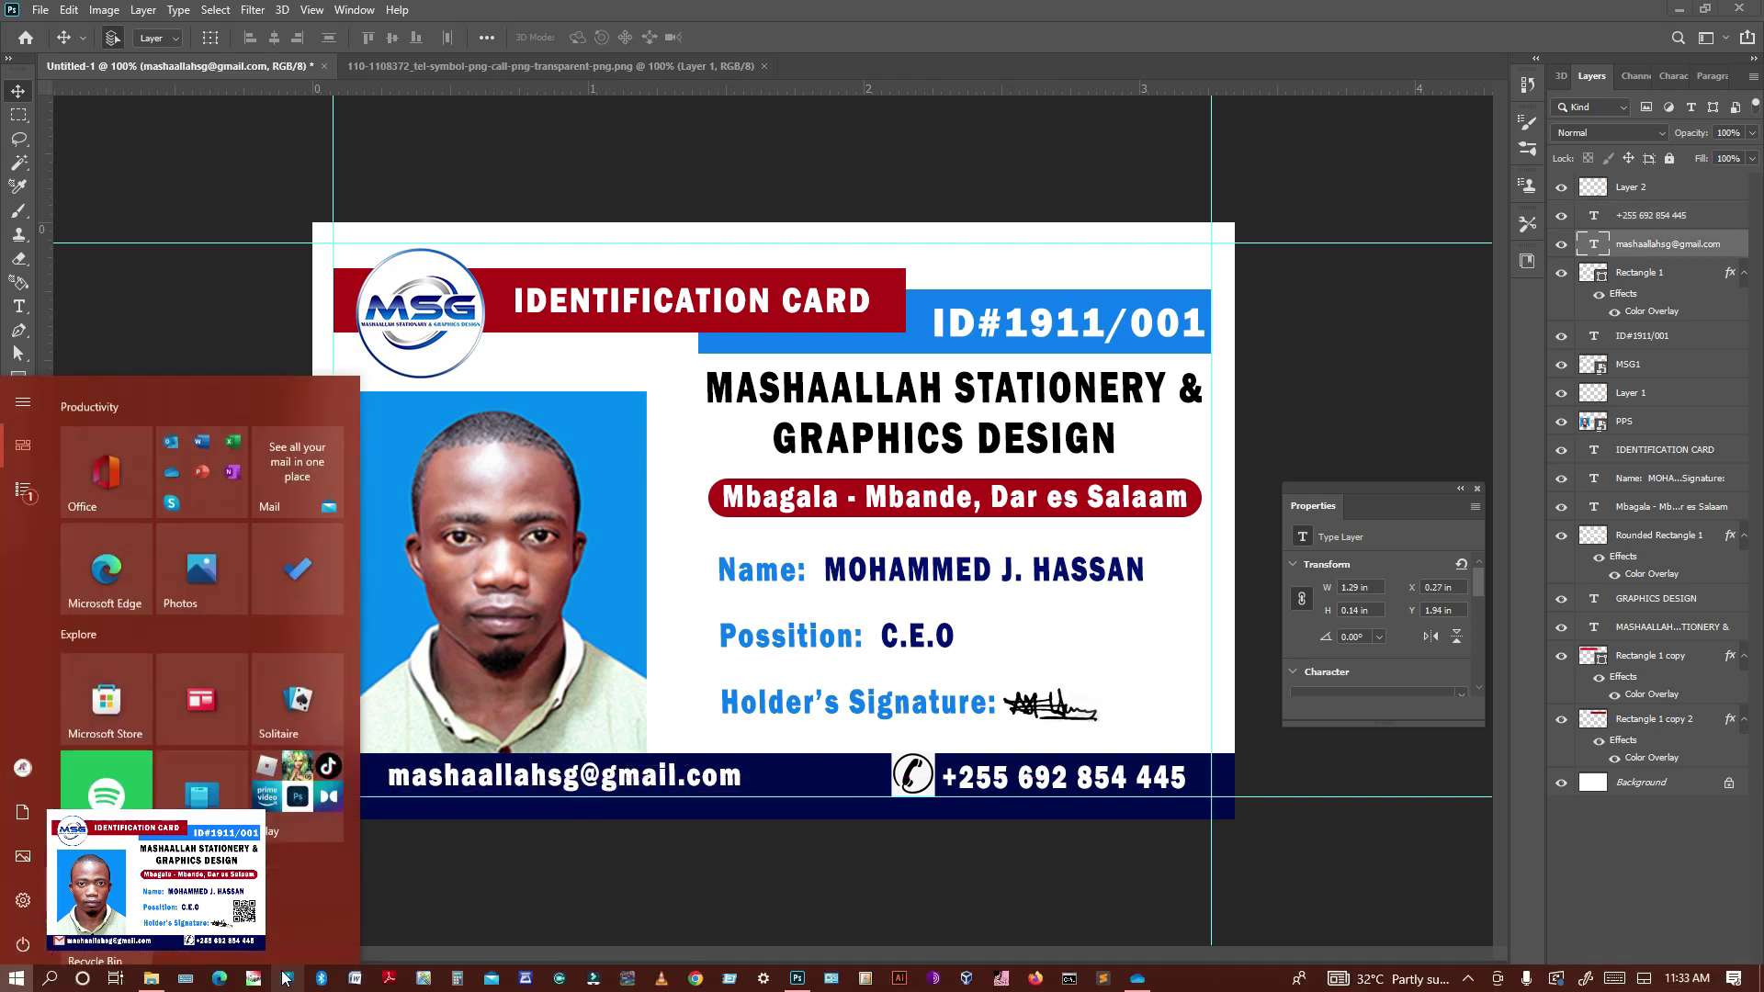
pyautogui.click(163, 981)
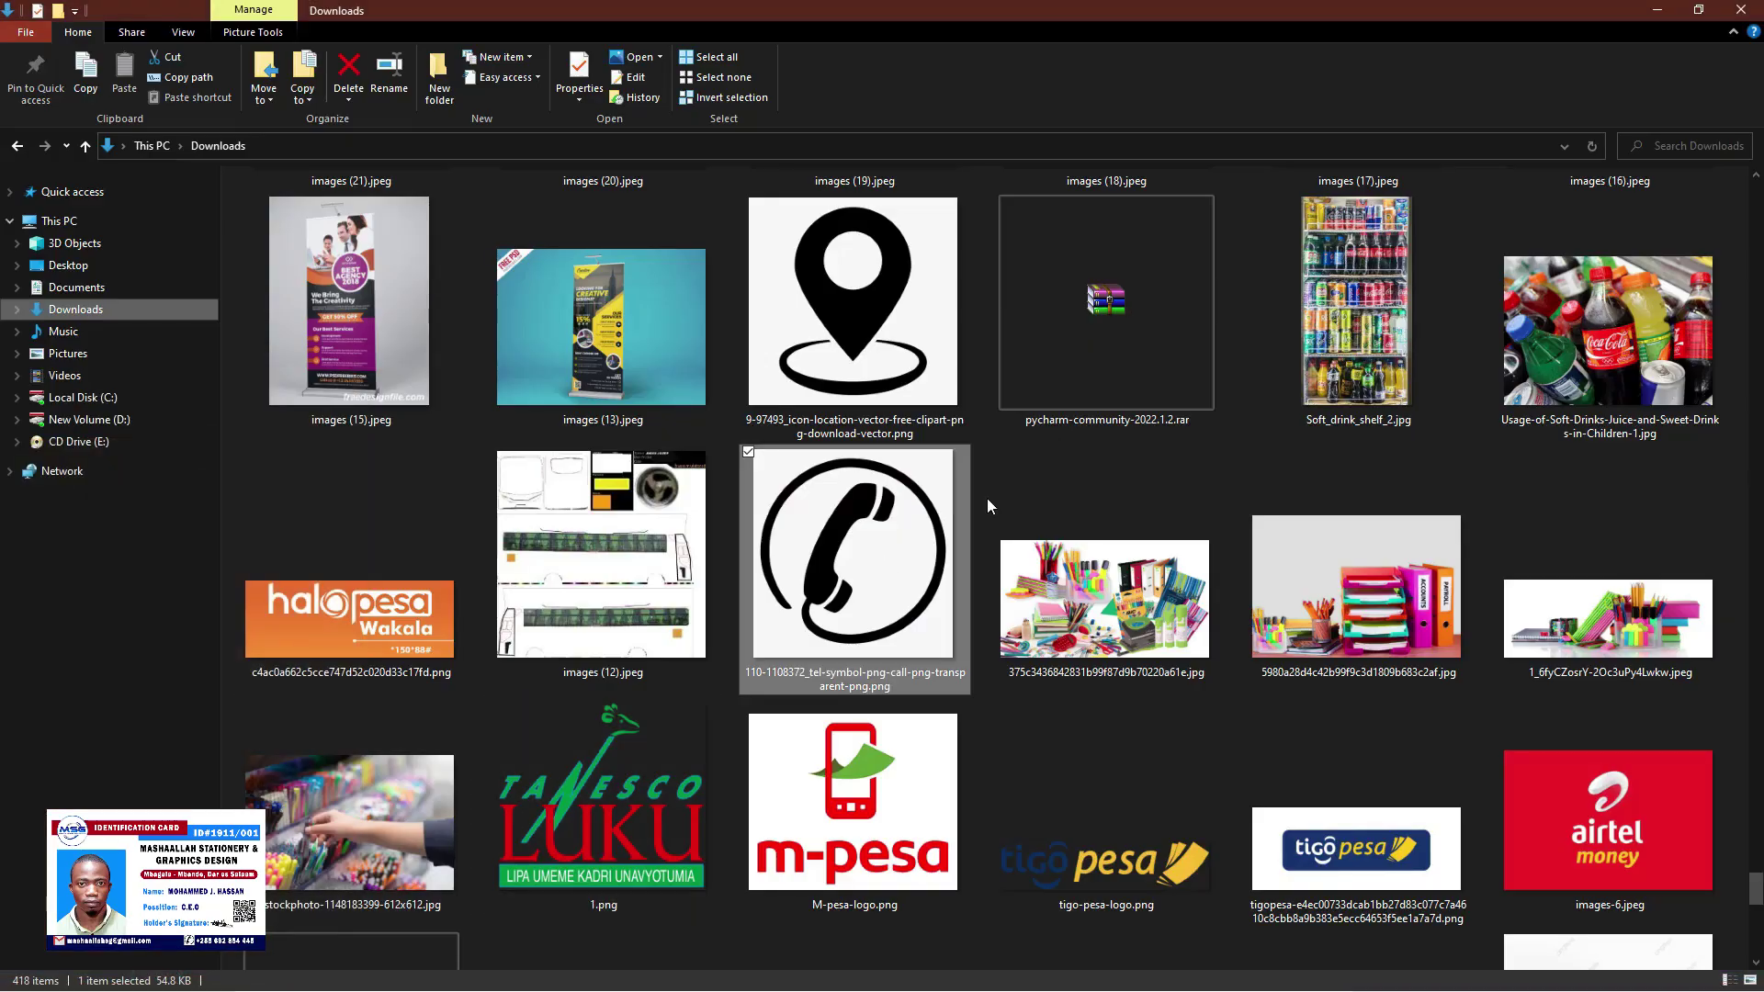
pyautogui.scroll(10, 1098, 449)
pyautogui.scroll(10, 1097, 457)
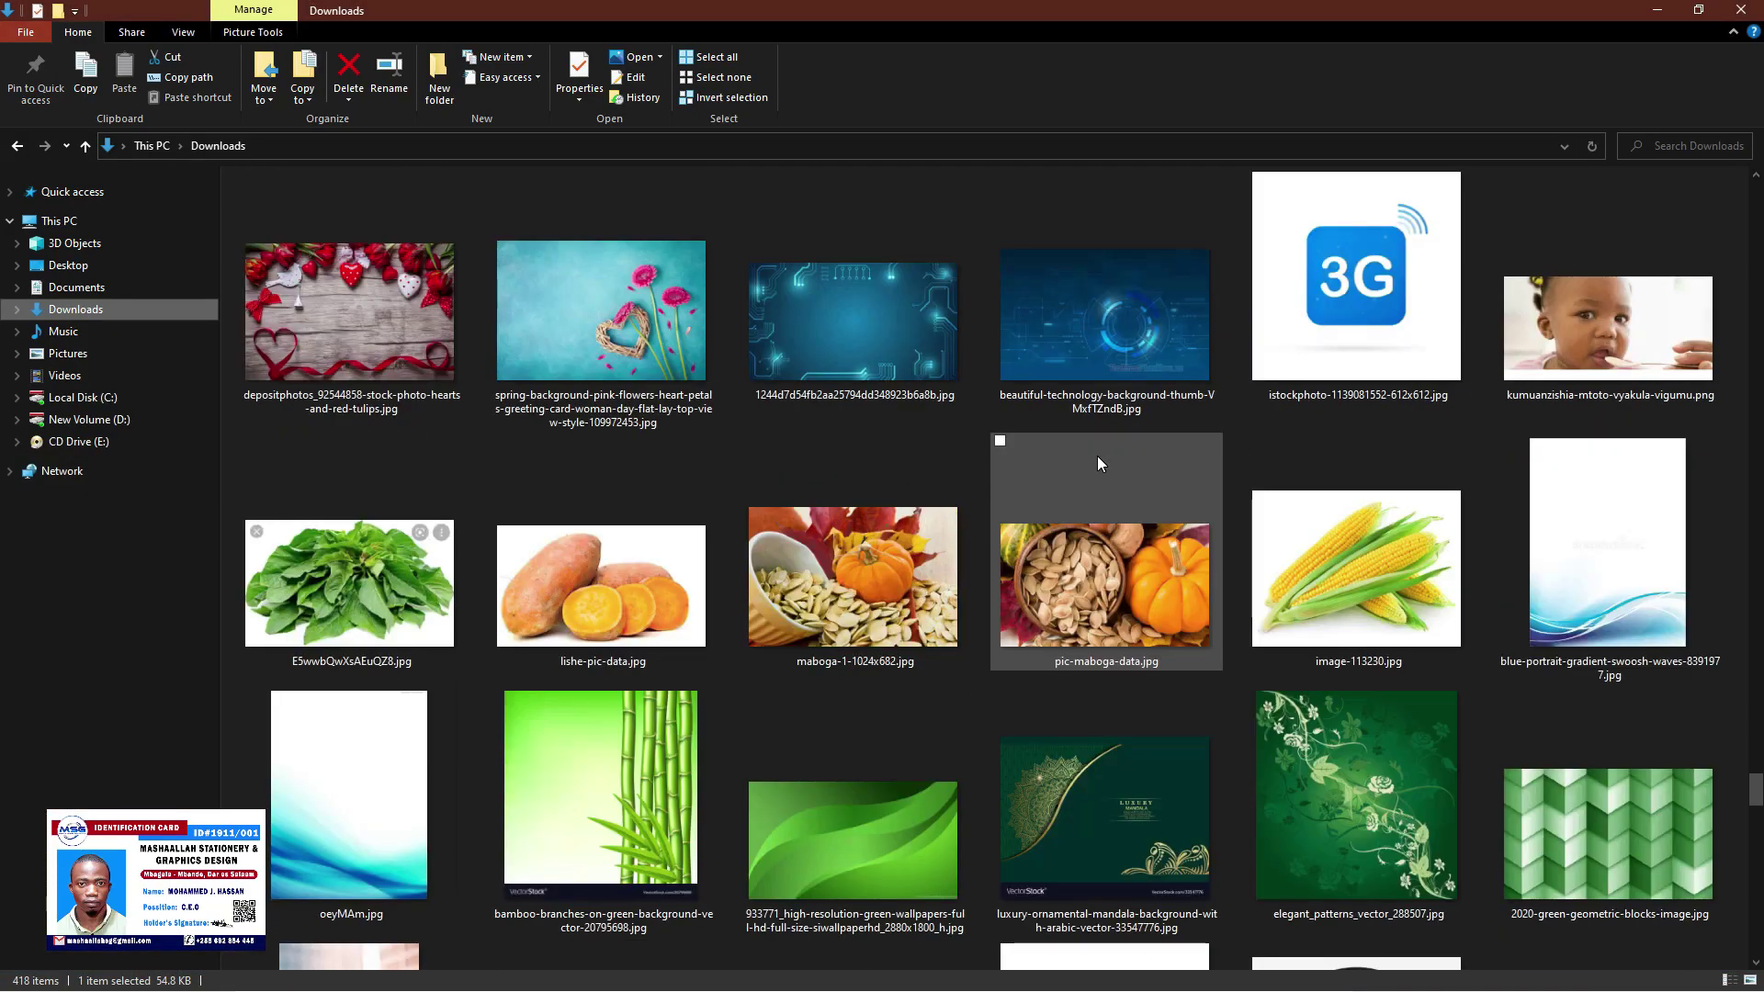
pyautogui.scroll(10, 1099, 462)
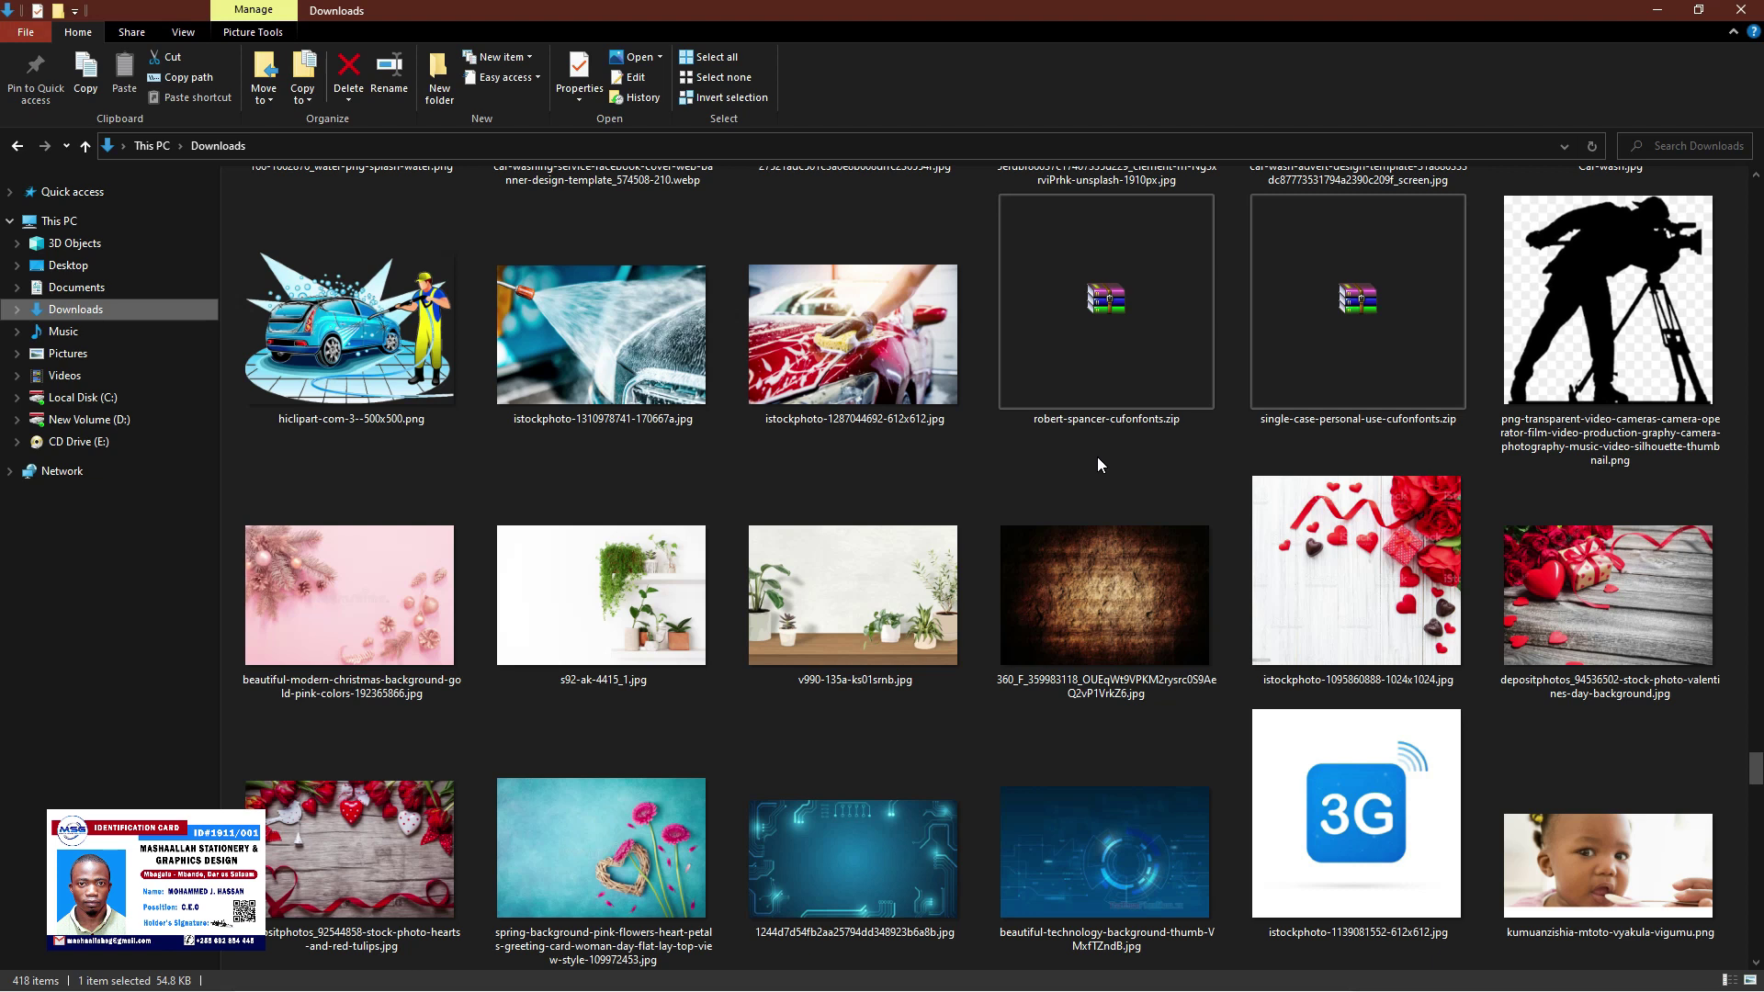
pyautogui.scroll(10, 1100, 462)
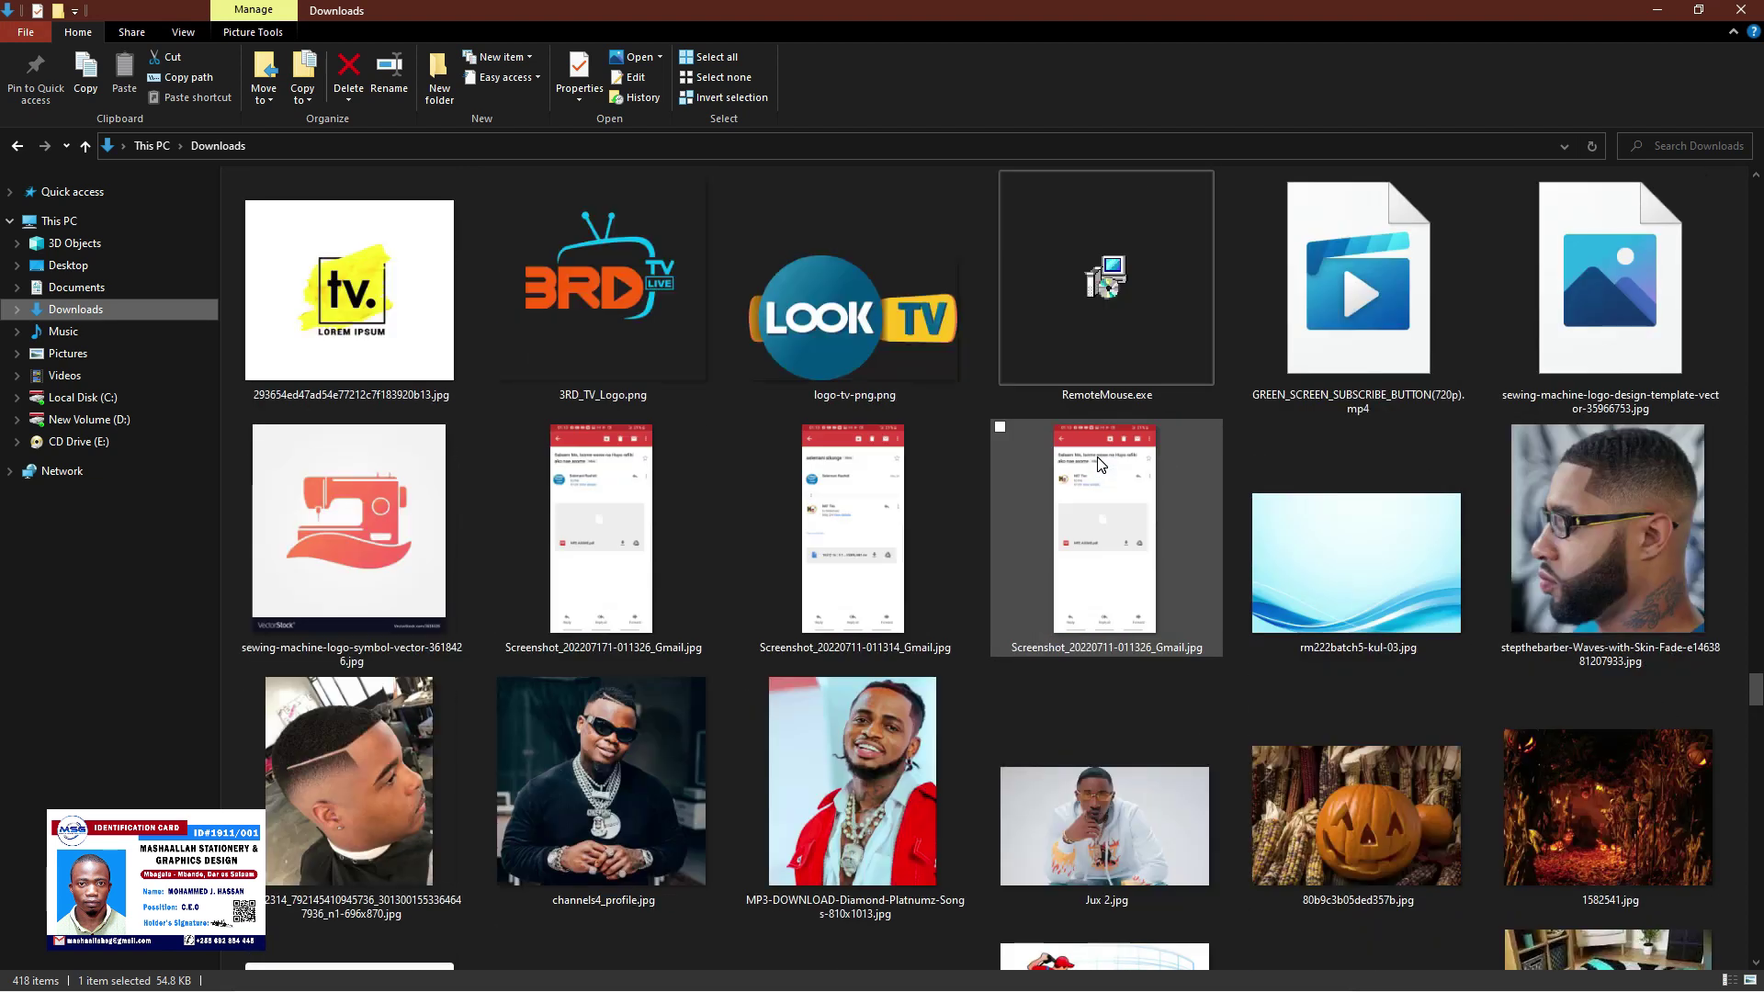
pyautogui.scroll(8, 1097, 459)
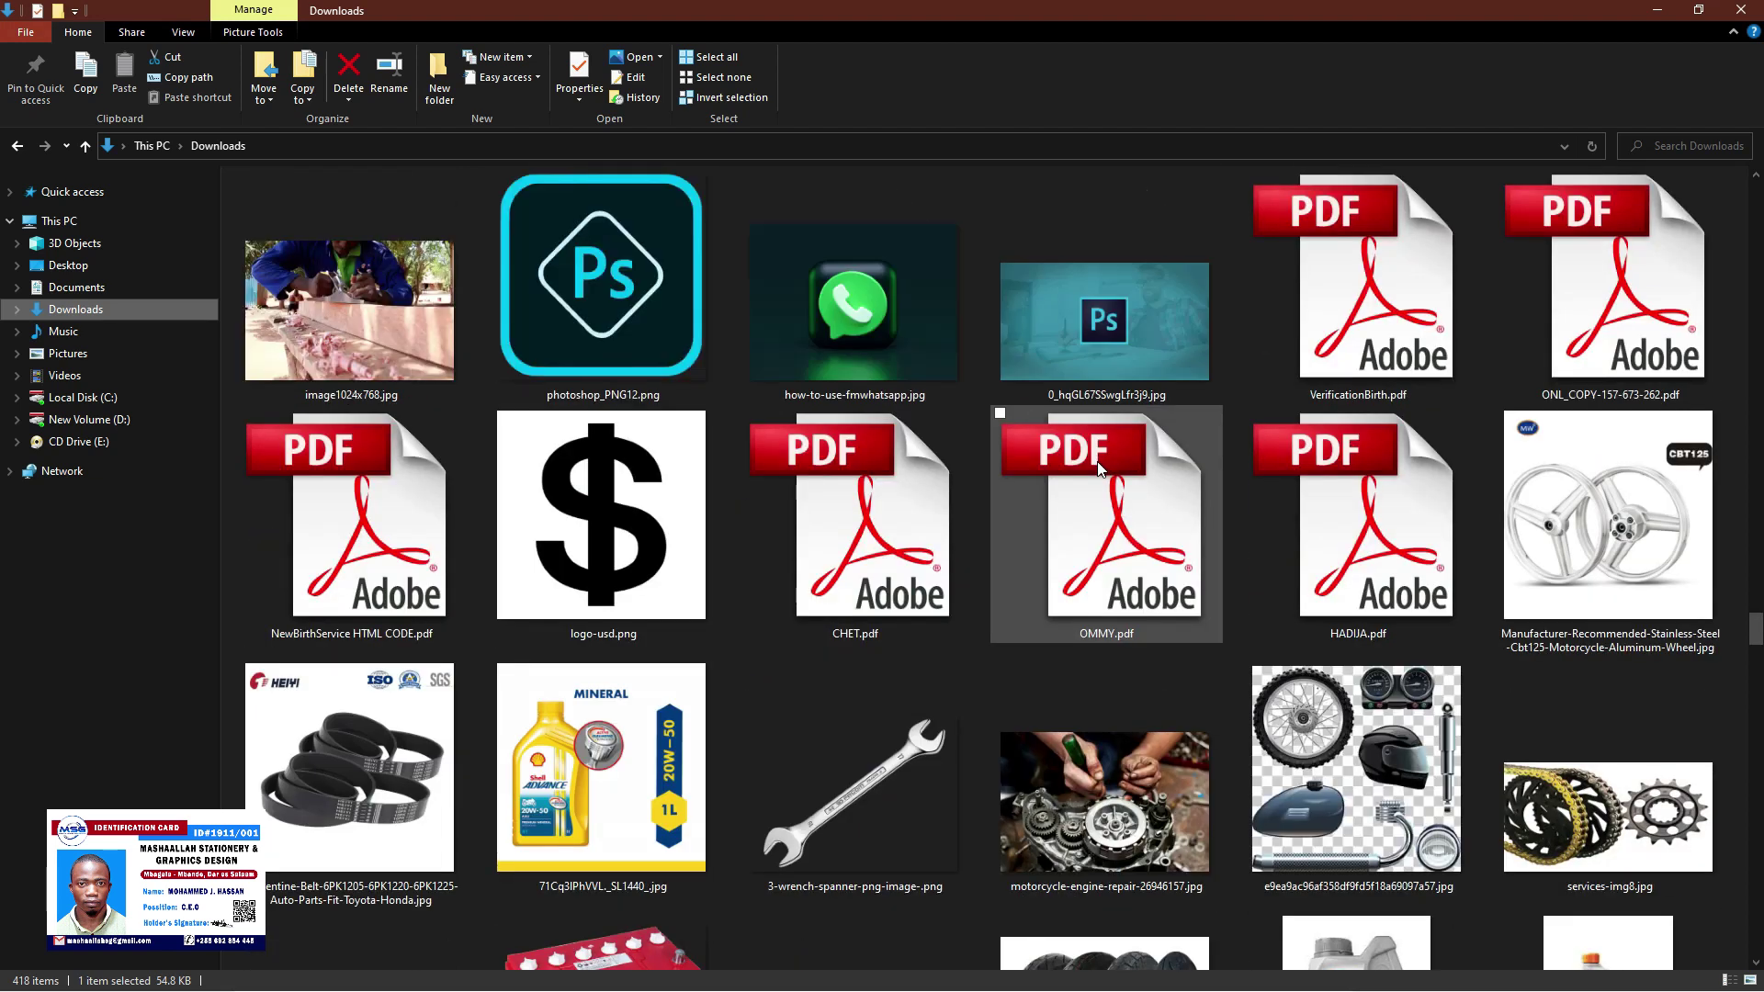
pyautogui.scroll(10, 1099, 469)
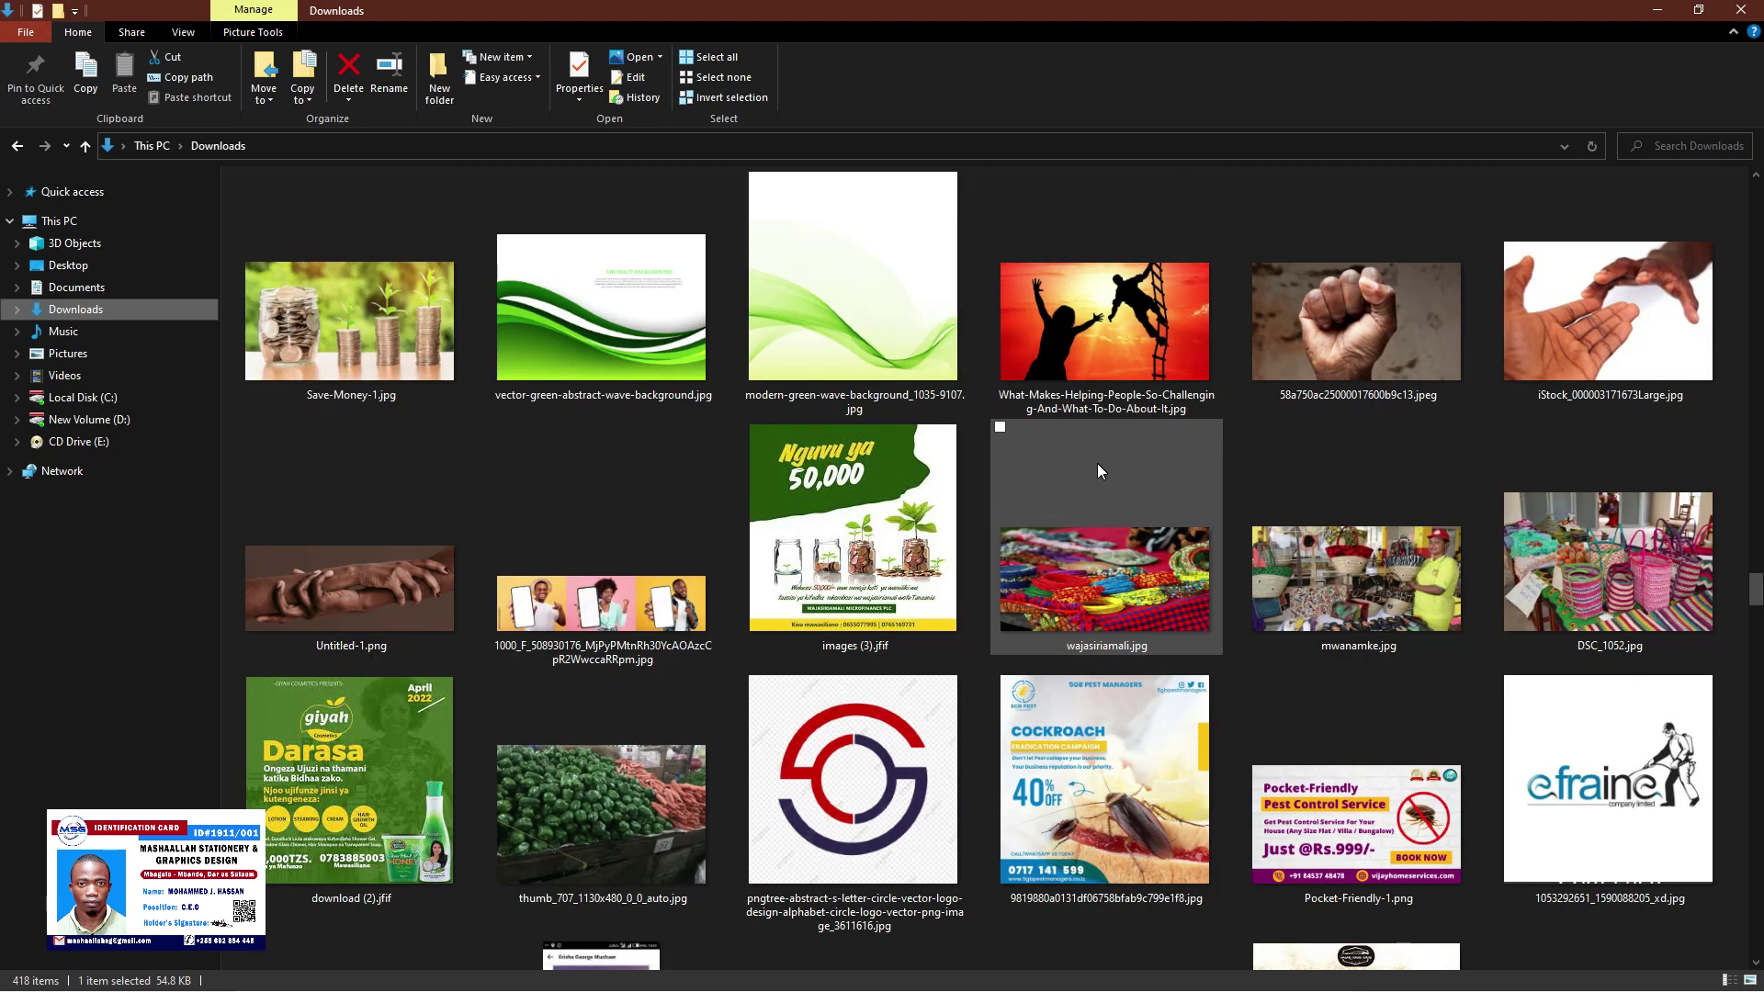
pyautogui.scroll(5, 1099, 471)
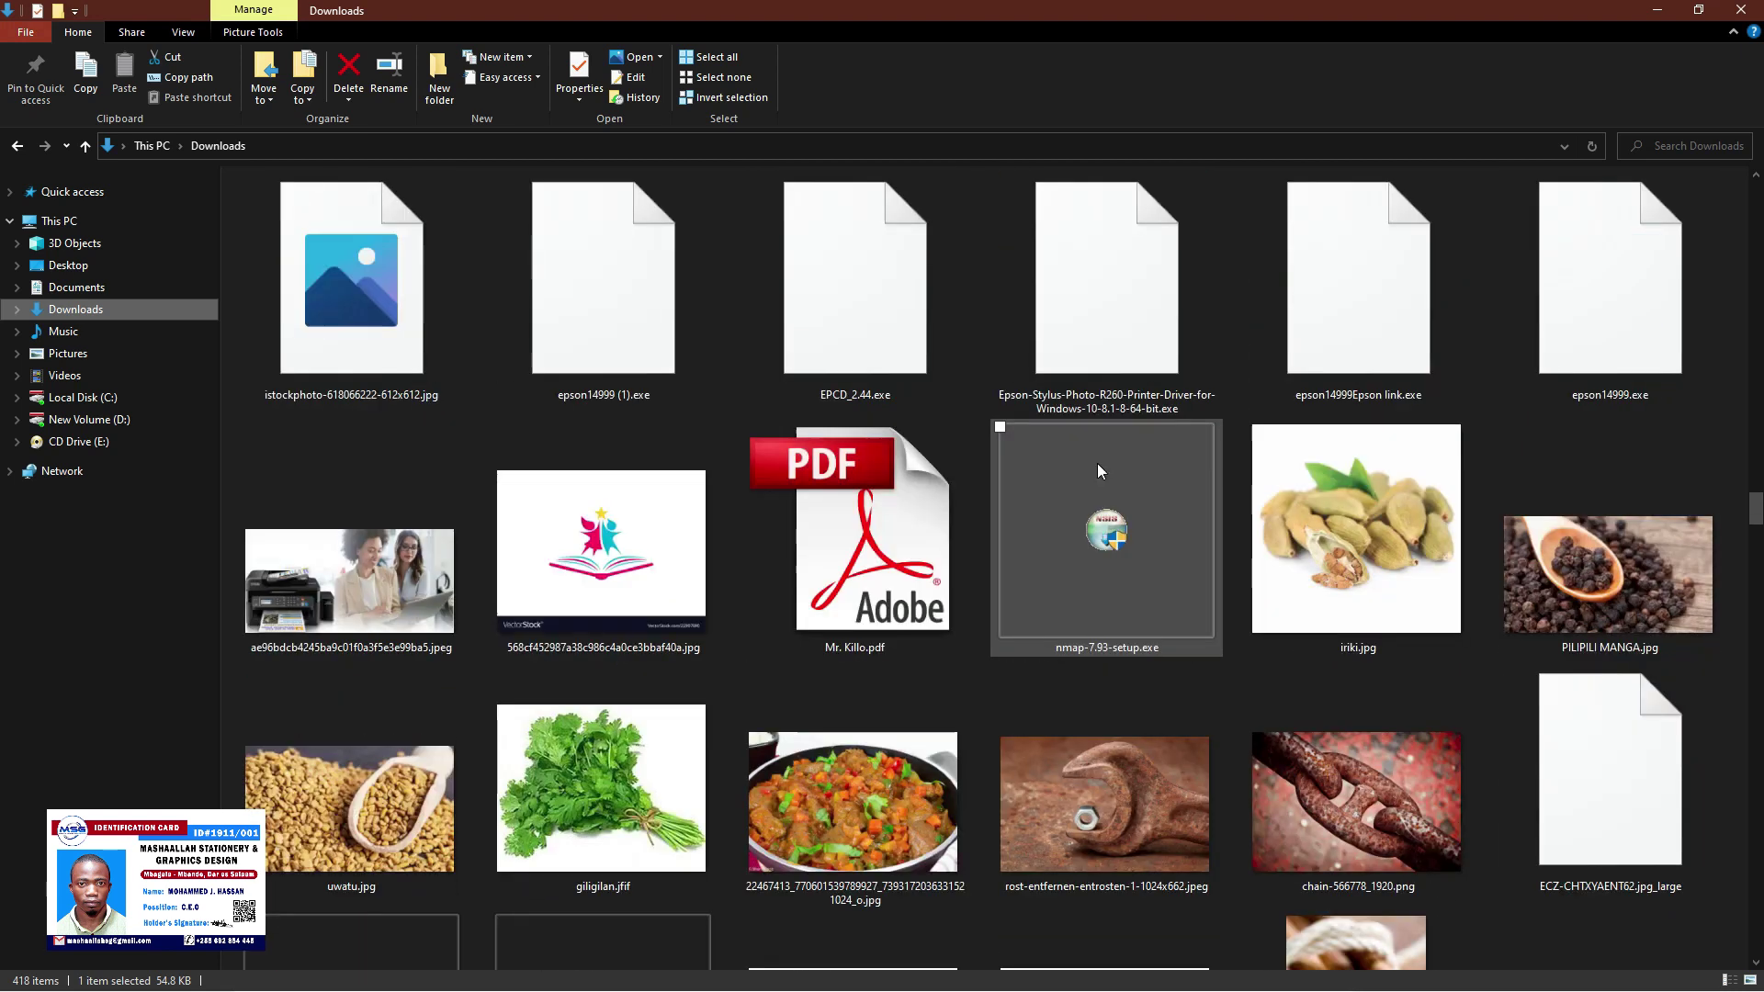
pyautogui.scroll(-15, 1099, 471)
pyautogui.doubleClick(1110, 580)
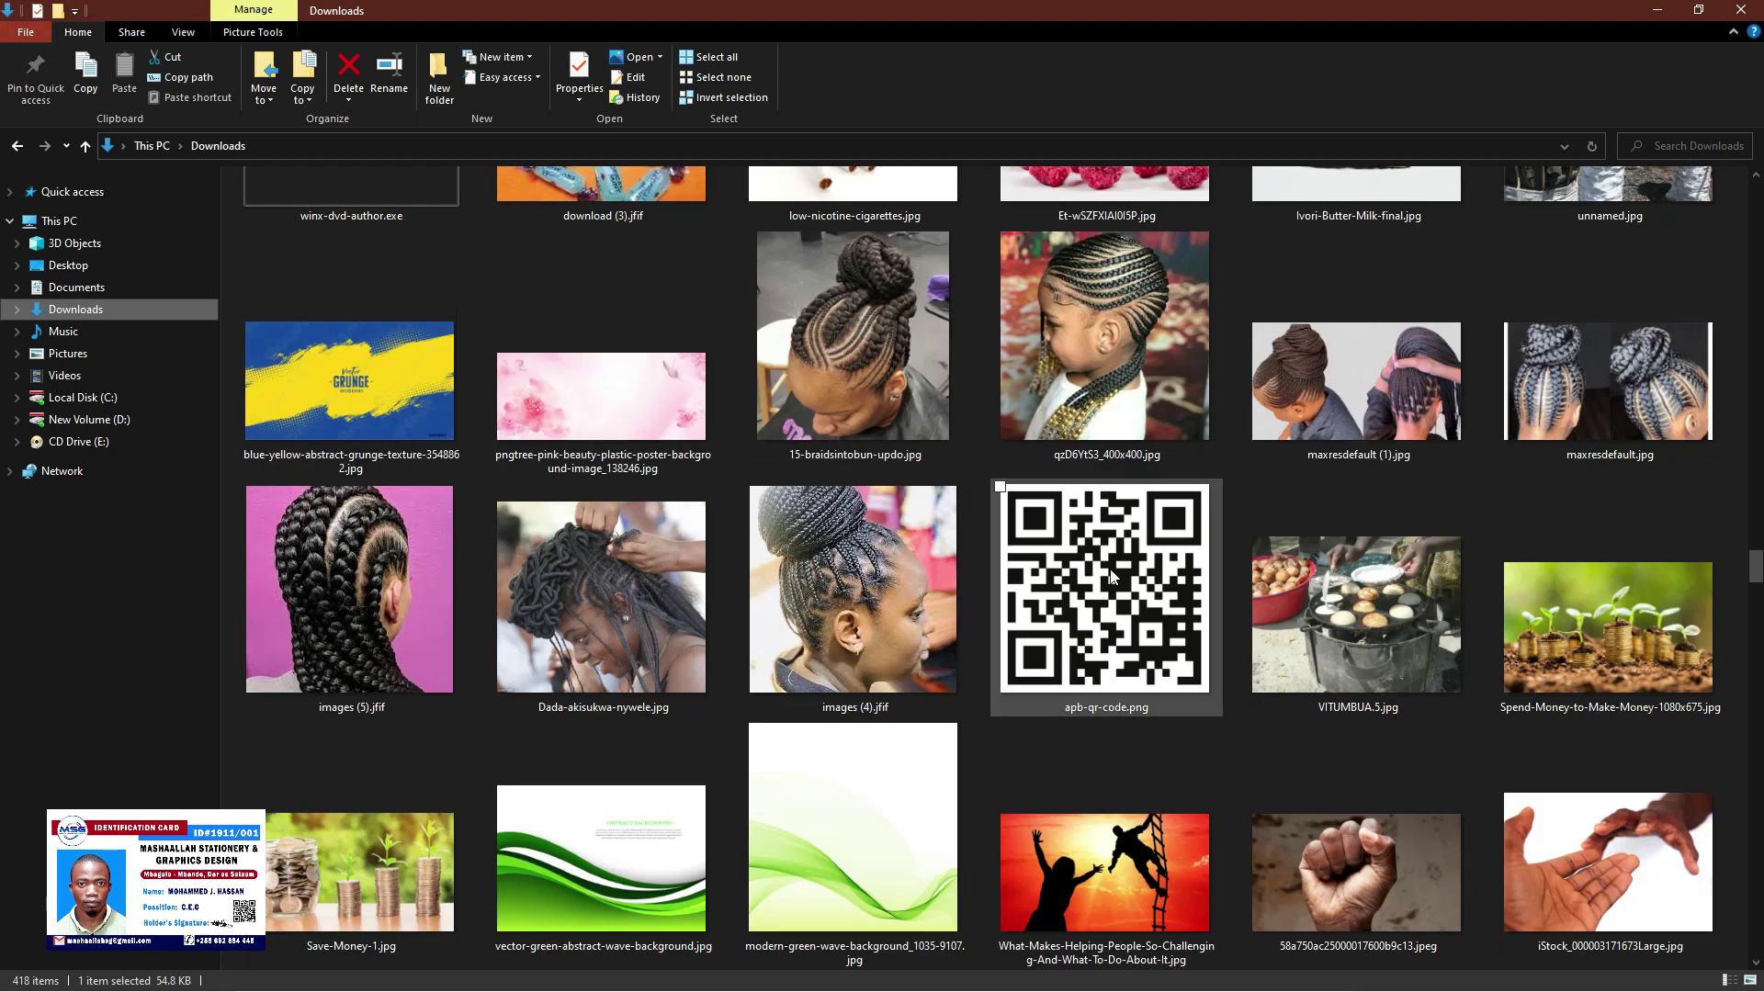
# Place apb-qr-code.png as a small QR code on the card's right beside C.E.O
pyautogui.moveTo(904, 981); pyautogui.dragTo(795, 986)
pyautogui.moveTo(1129, 551); pyautogui.dragTo(1077, 577)
pyautogui.moveTo(475, 222); pyautogui.dragTo(958, 709)
pyautogui.moveTo(963, 811)
pyautogui.mouseDown()
pyautogui.moveTo(1079, 749)
pyautogui.moveTo(1092, 694)
pyautogui.mouseUp()
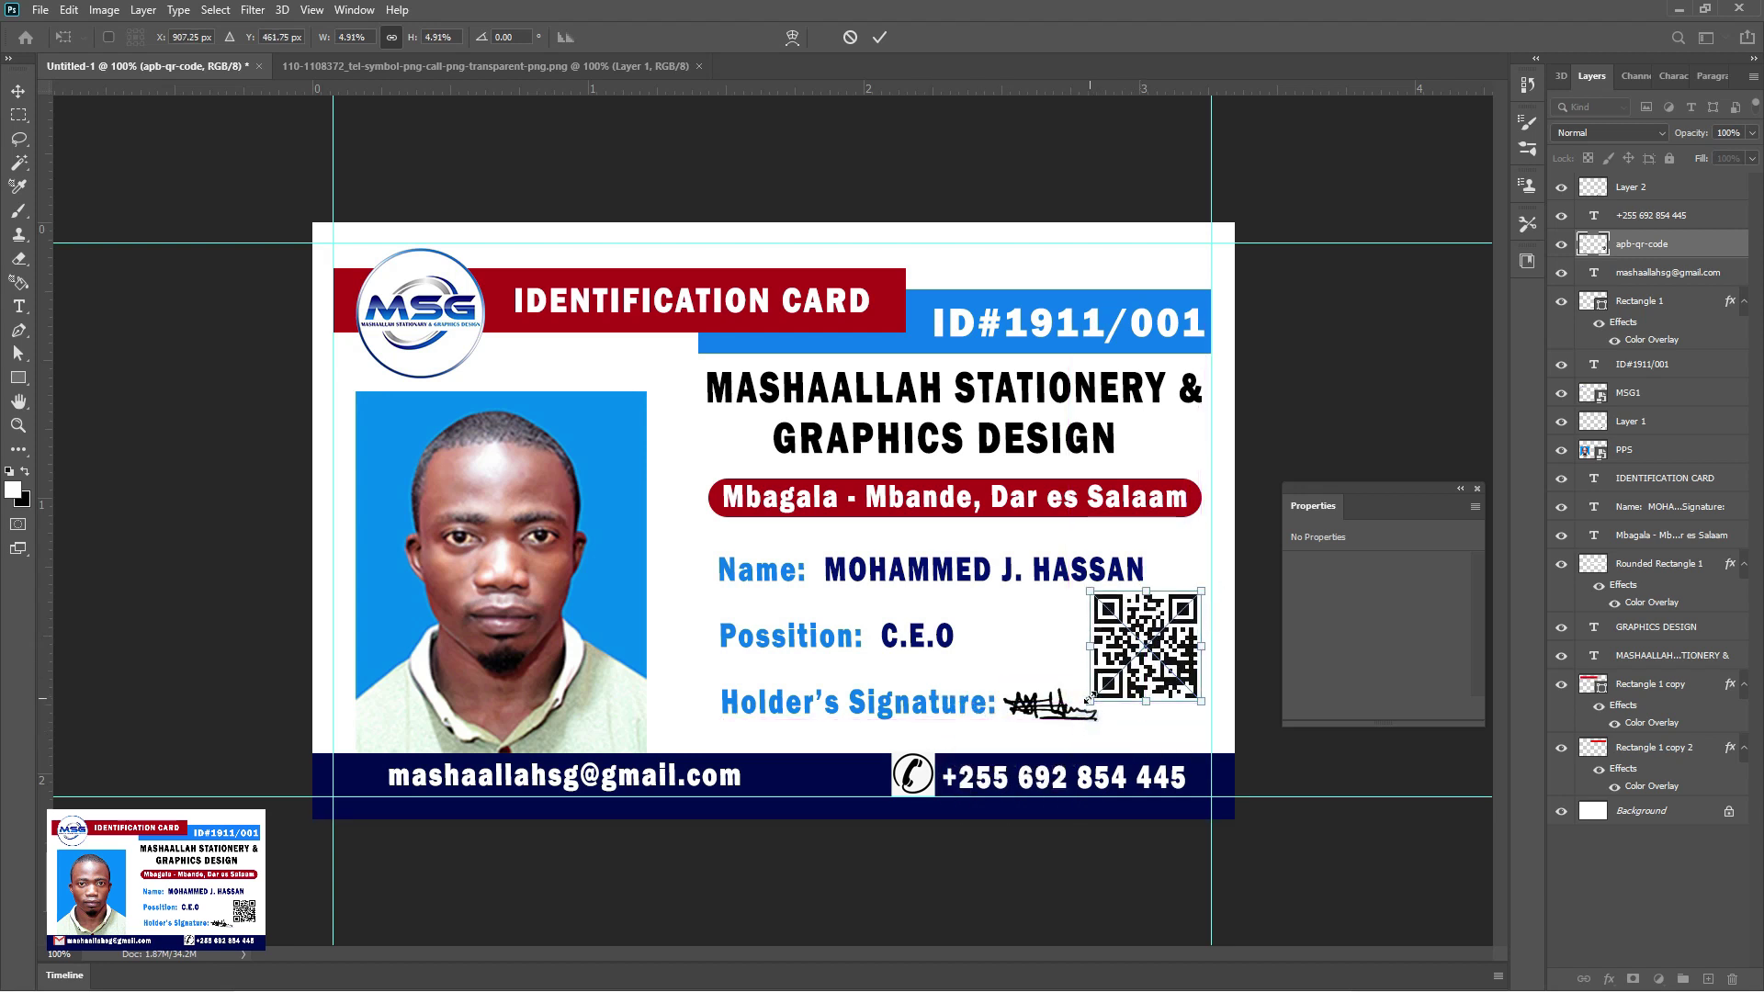
pyautogui.moveTo(1204, 587); pyautogui.dragTo(1194, 598)
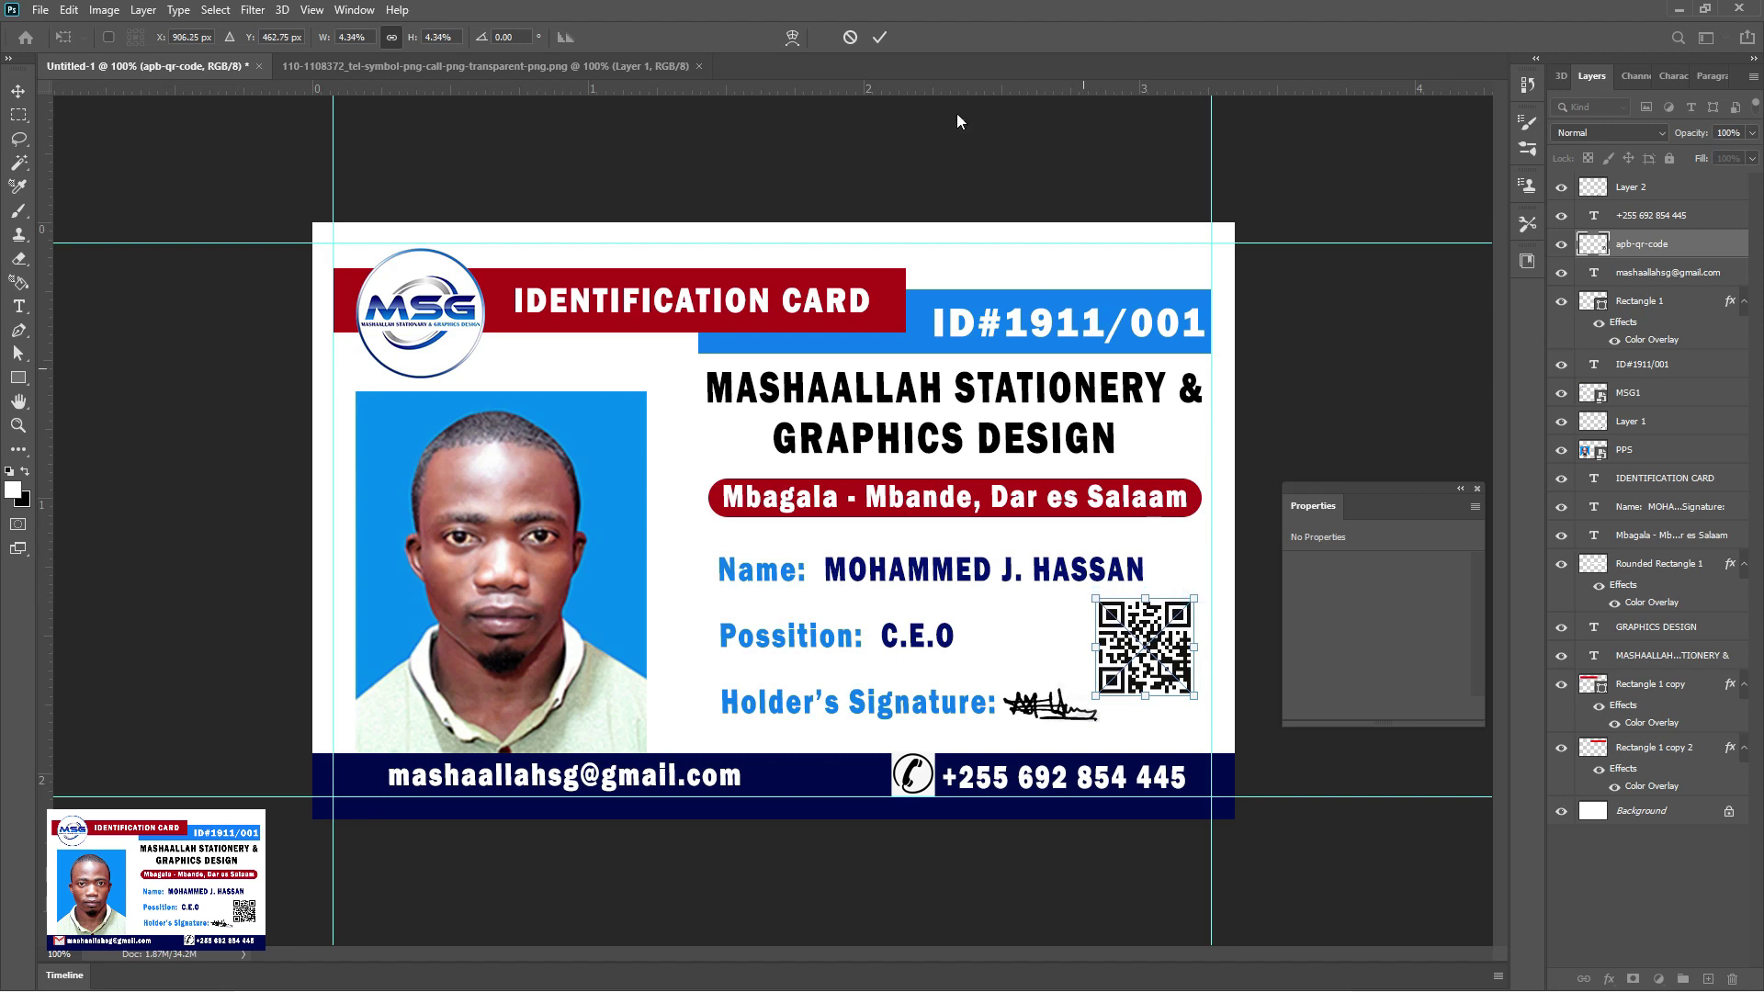
pyautogui.click(880, 37)
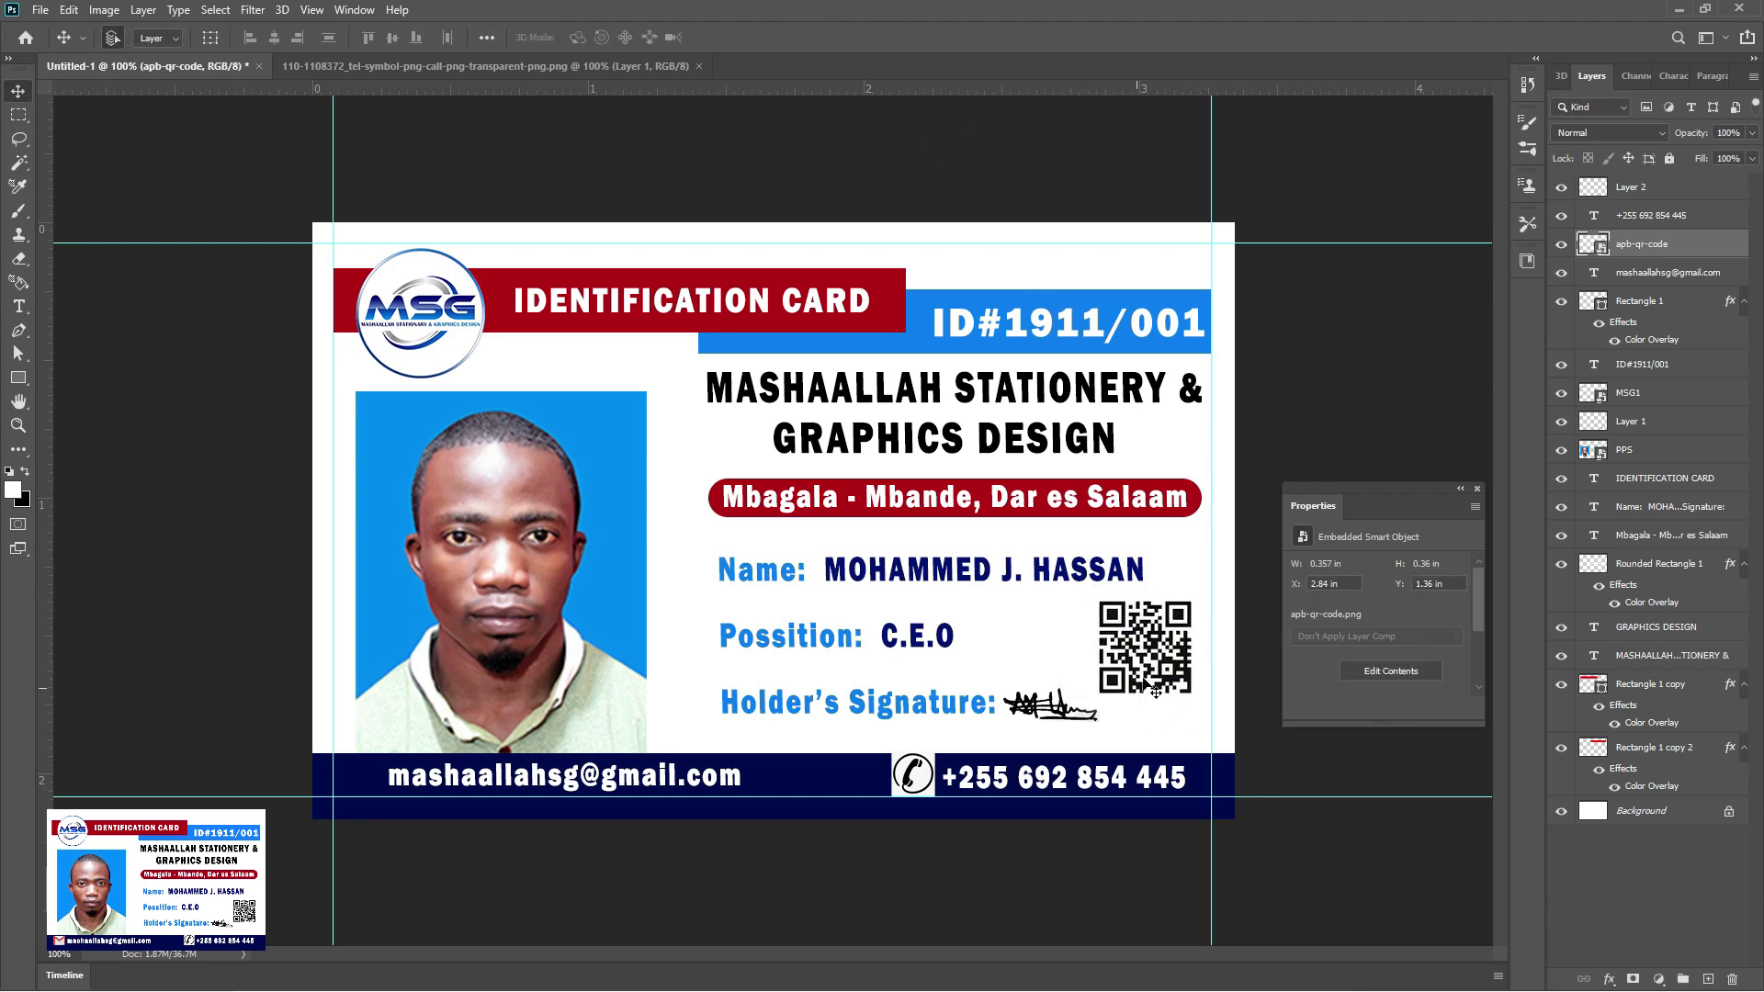
pyautogui.moveTo(1165, 649); pyautogui.dragTo(1179, 702)
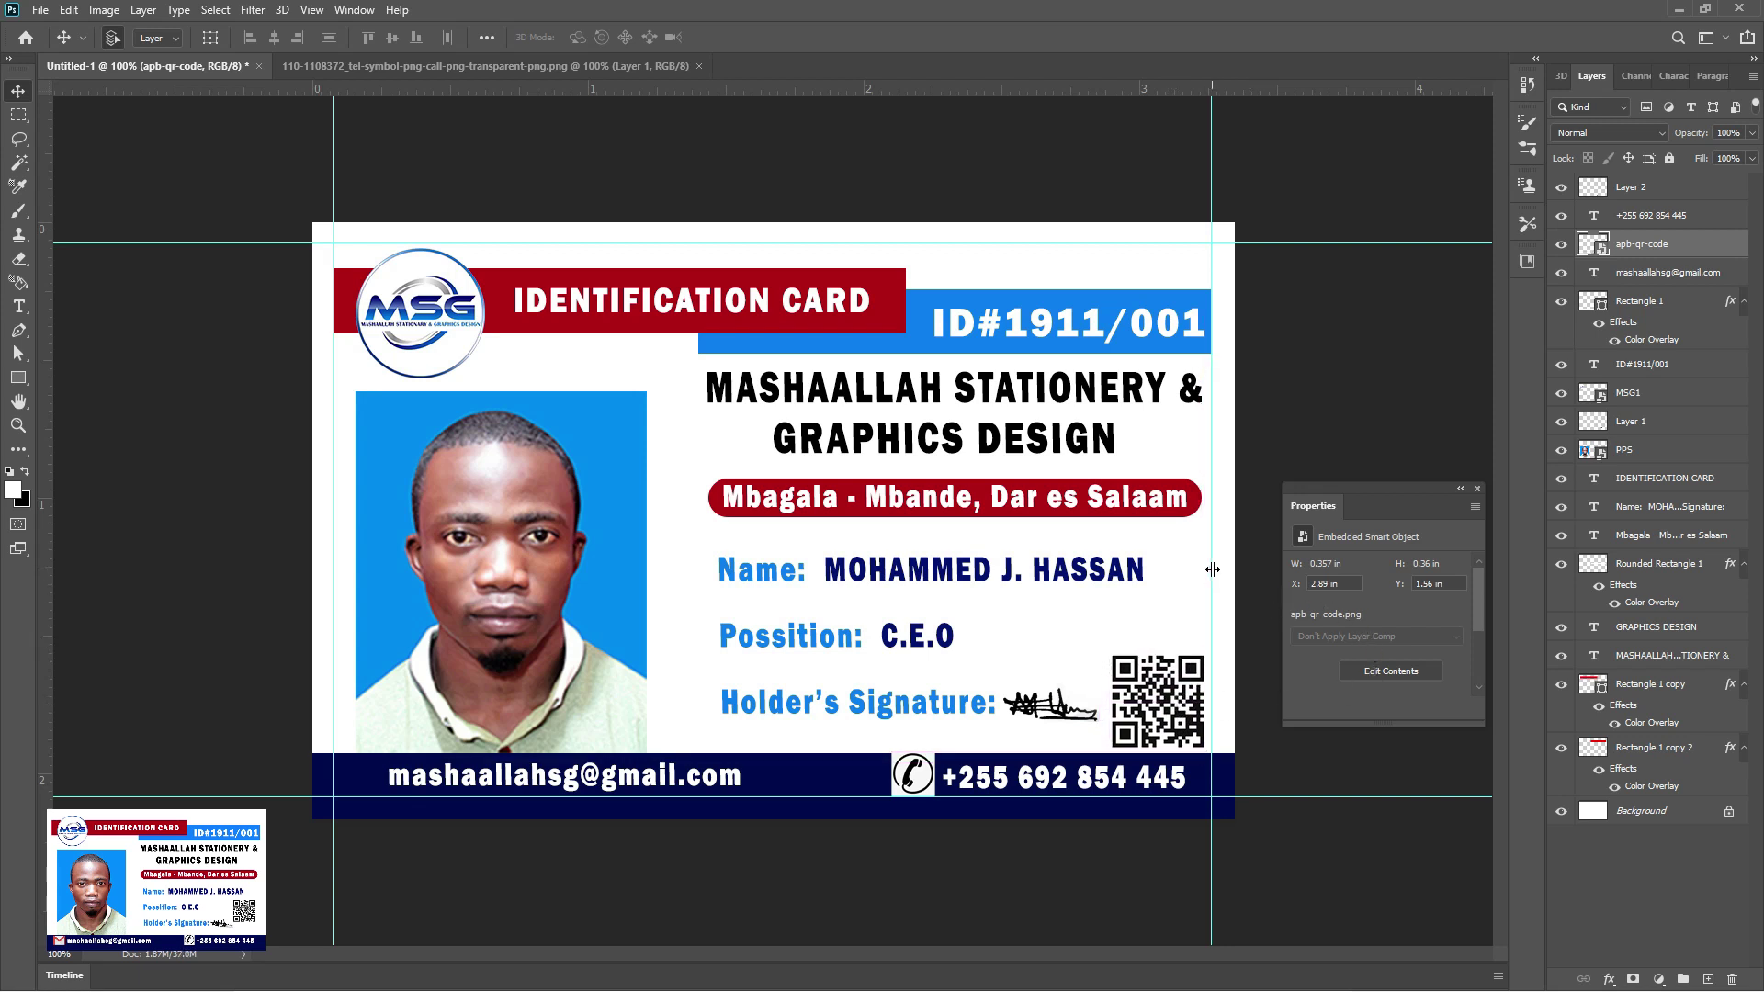
pyautogui.moveTo(1147, 718); pyautogui.dragTo(1135, 663)
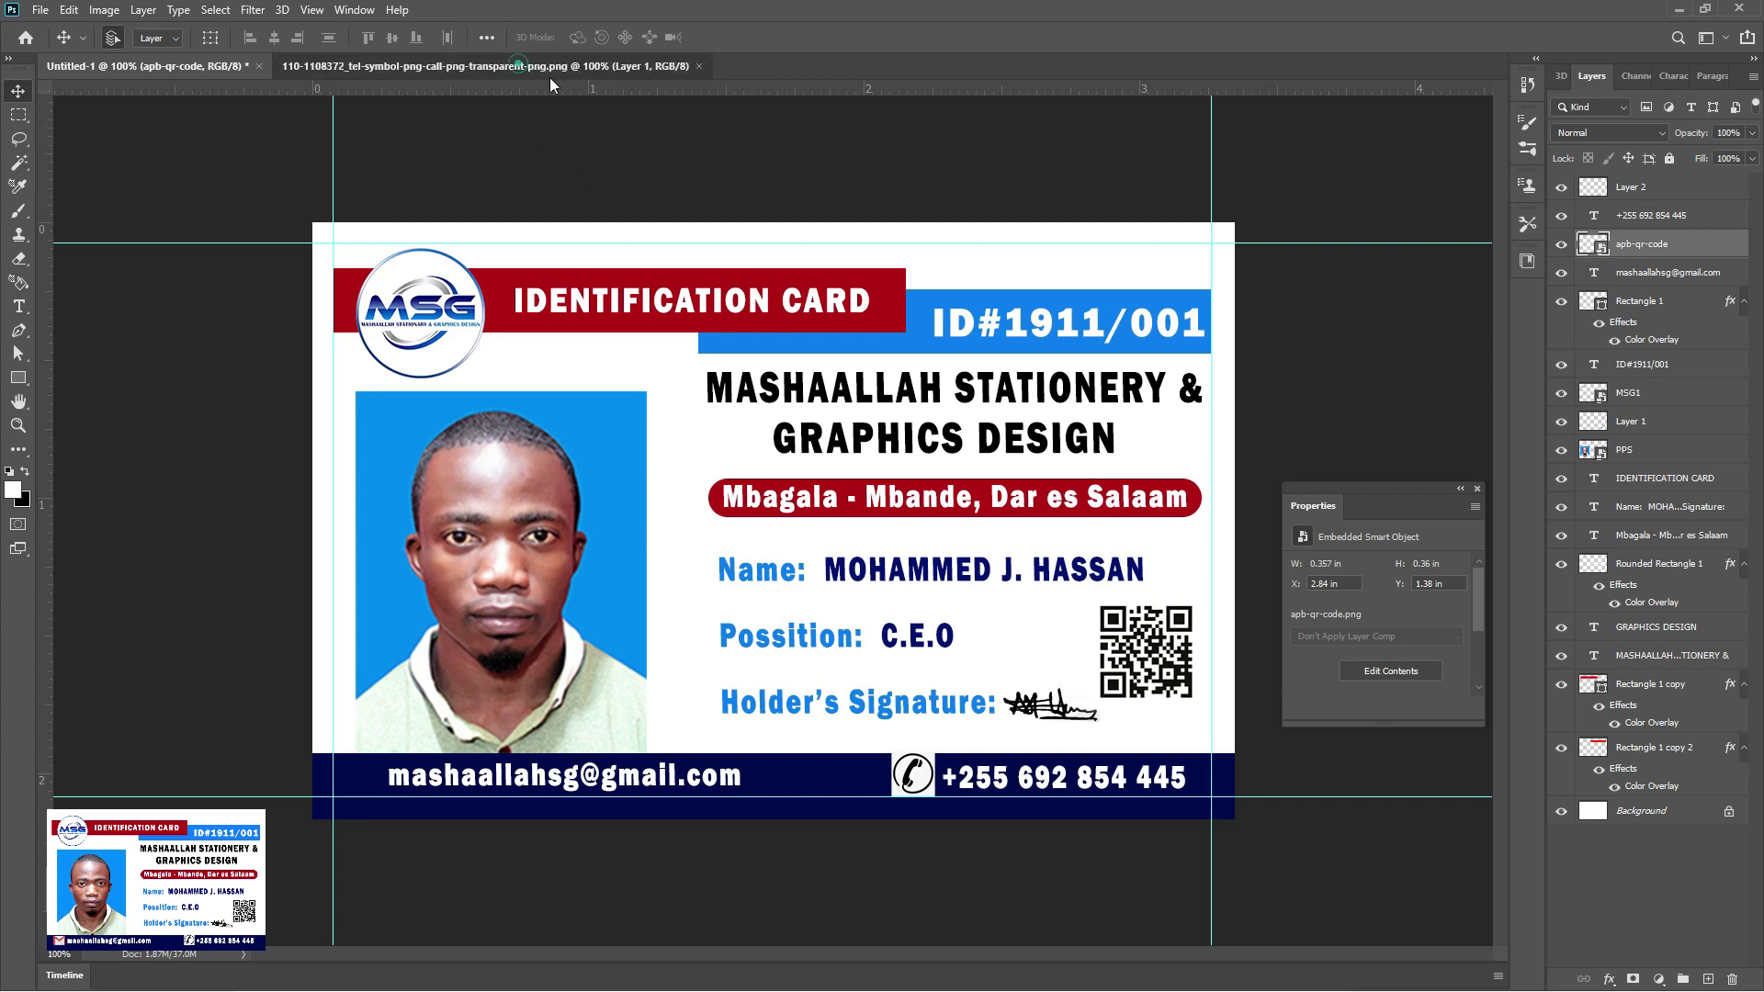
# Close the telephone symbol image and return to File Explorer
pyautogui.click(681, 66)
pyautogui.hotkey('ctrl', 'w')
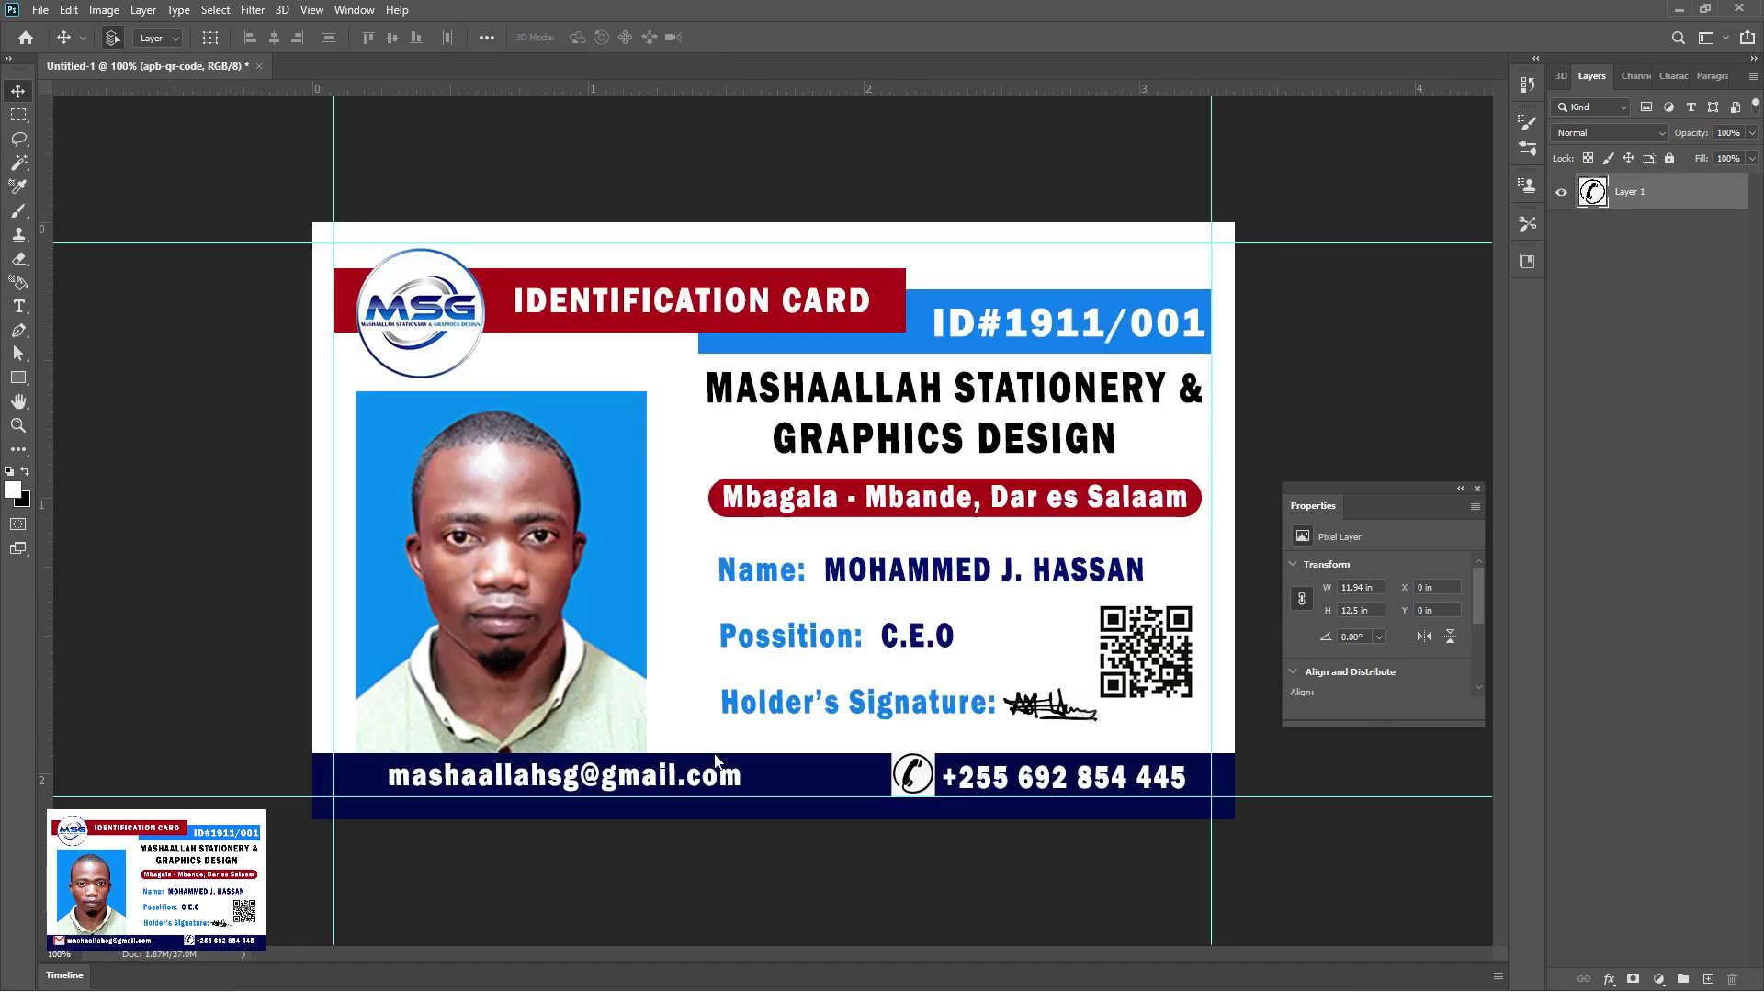
pyautogui.press('super')
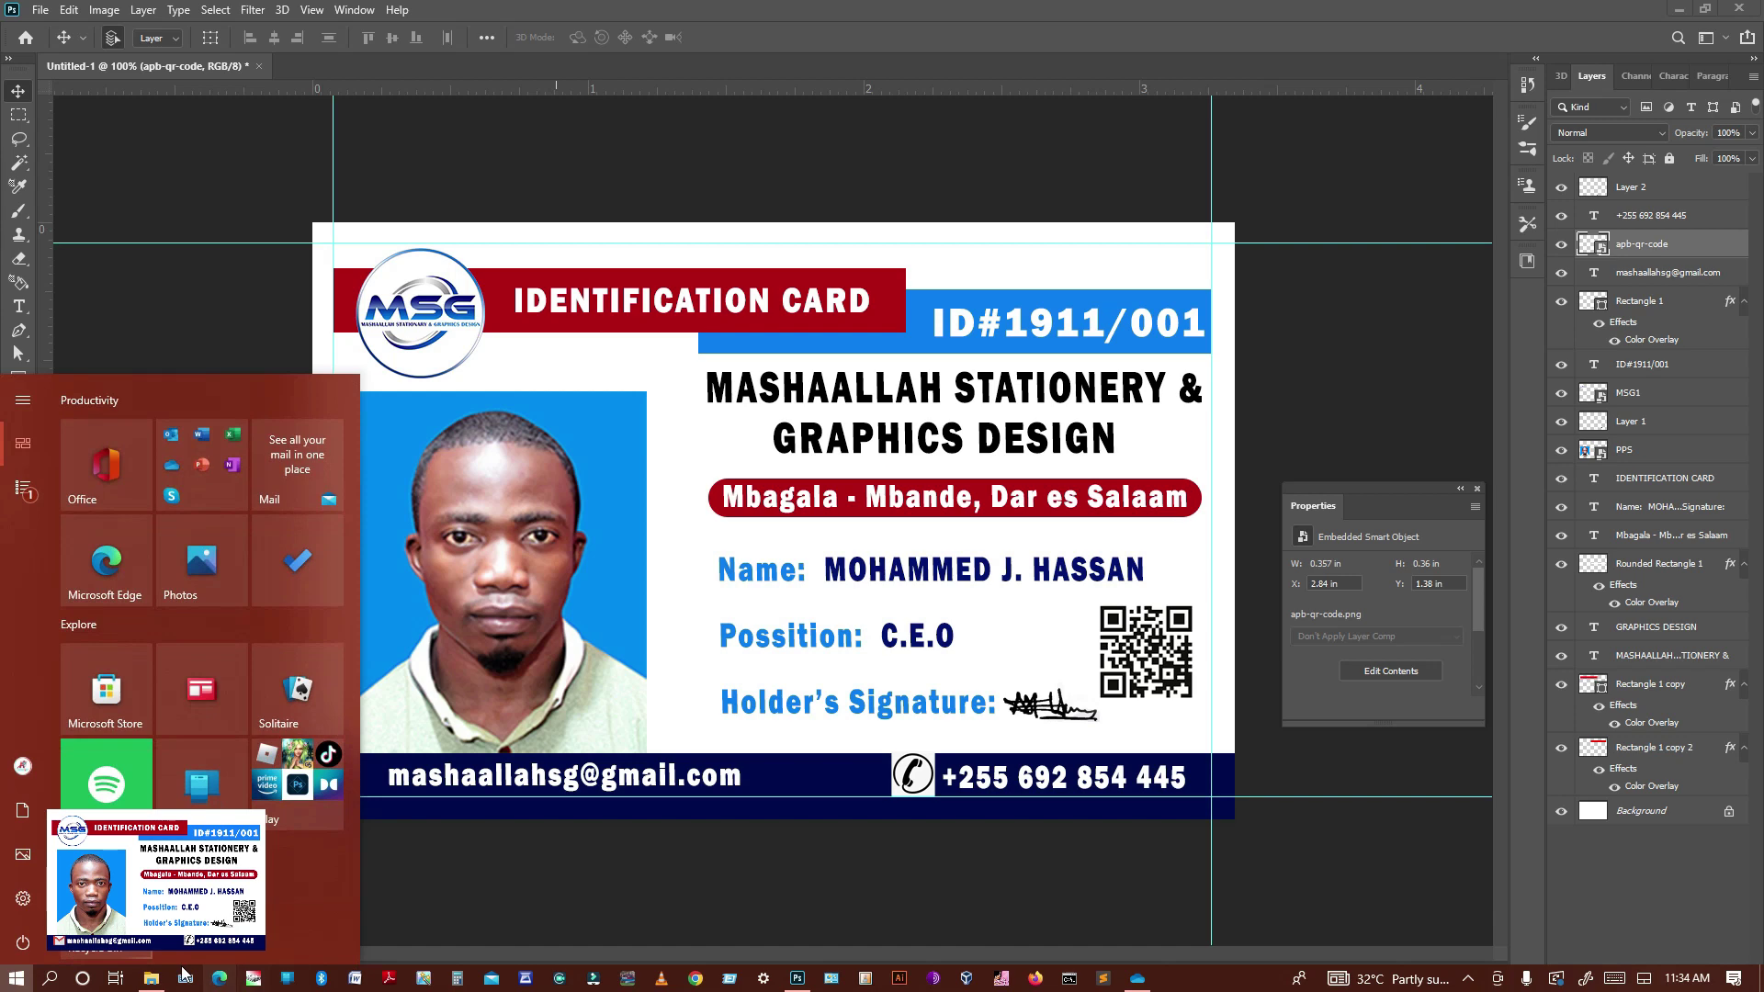
pyautogui.click(153, 978)
# Browse New Volume (D:) into the MIXING DESIGN folder
pyautogui.scroll(15, 996, 533)
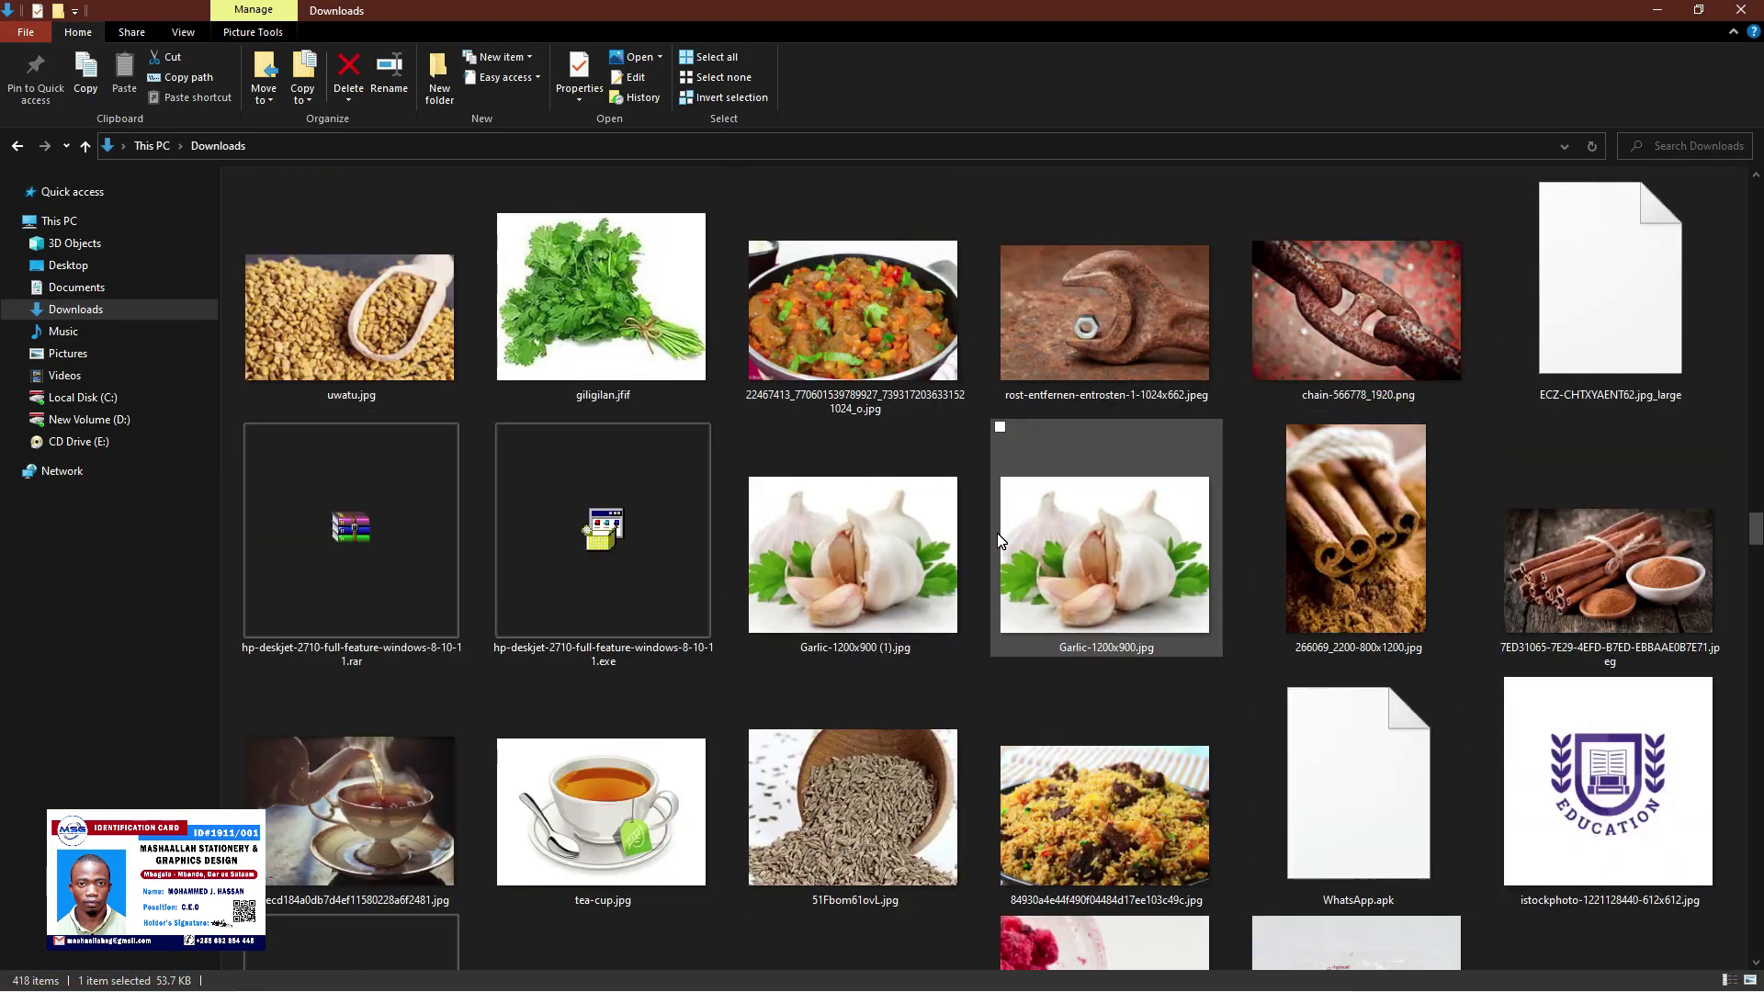
pyautogui.scroll(6, 996, 533)
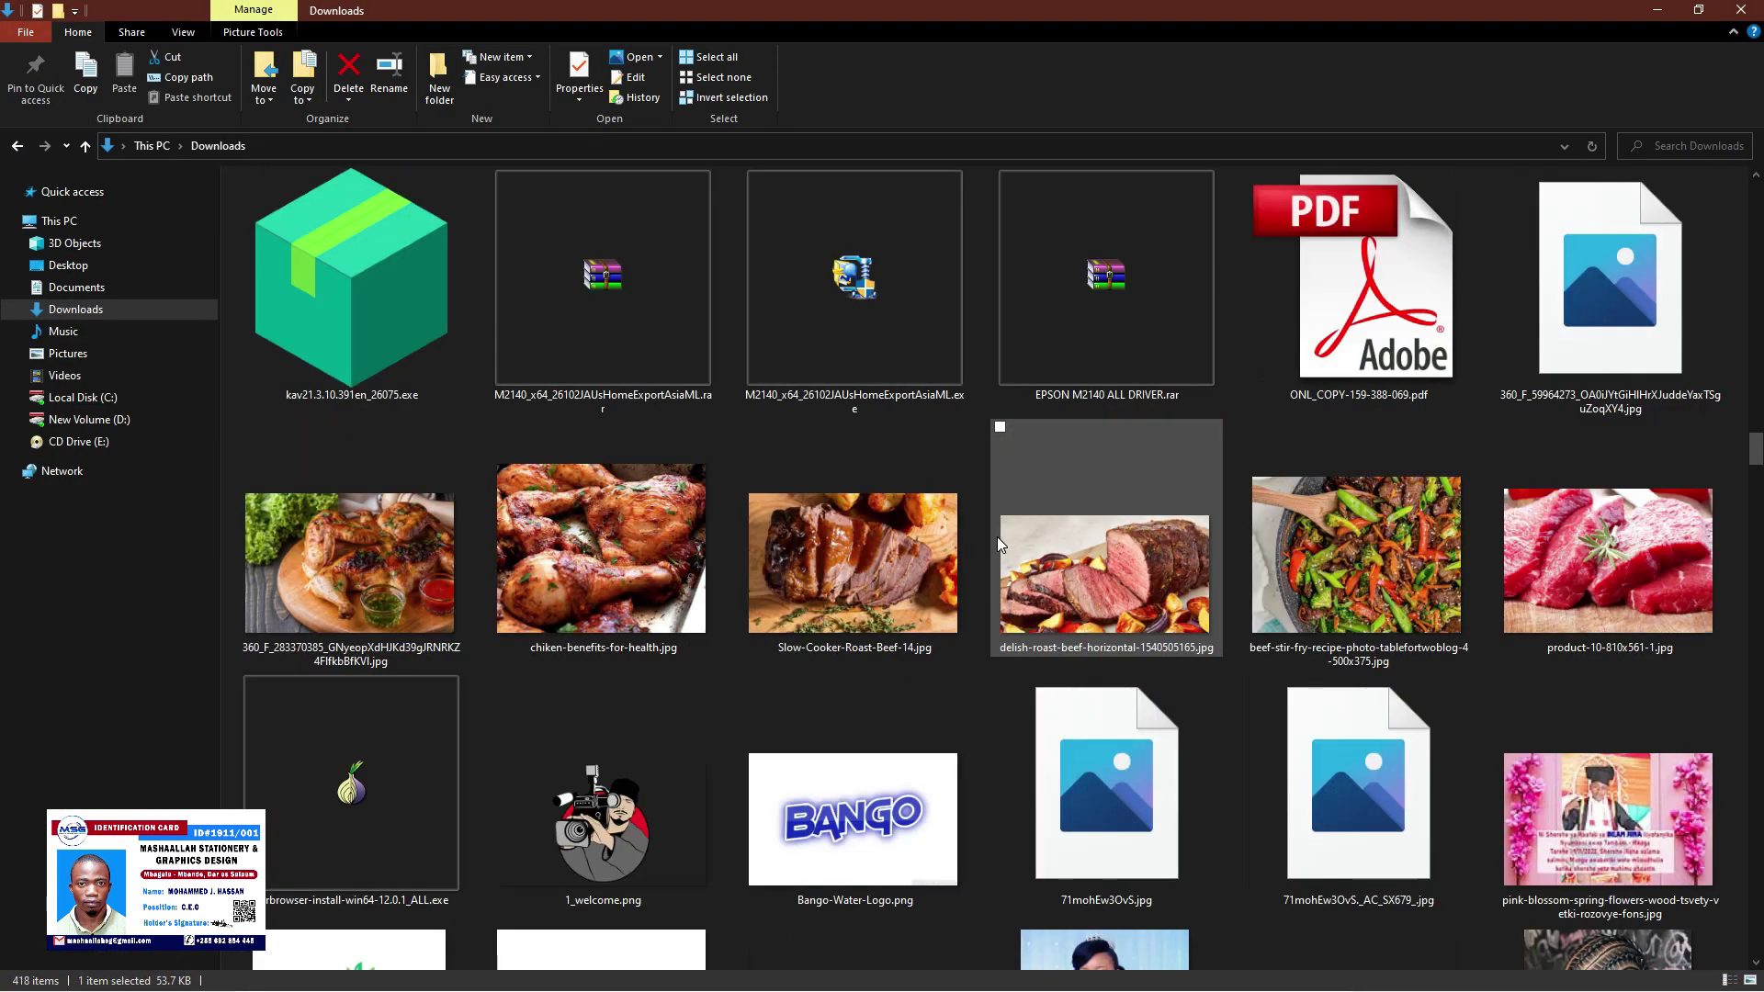
pyautogui.scroll(8, 996, 538)
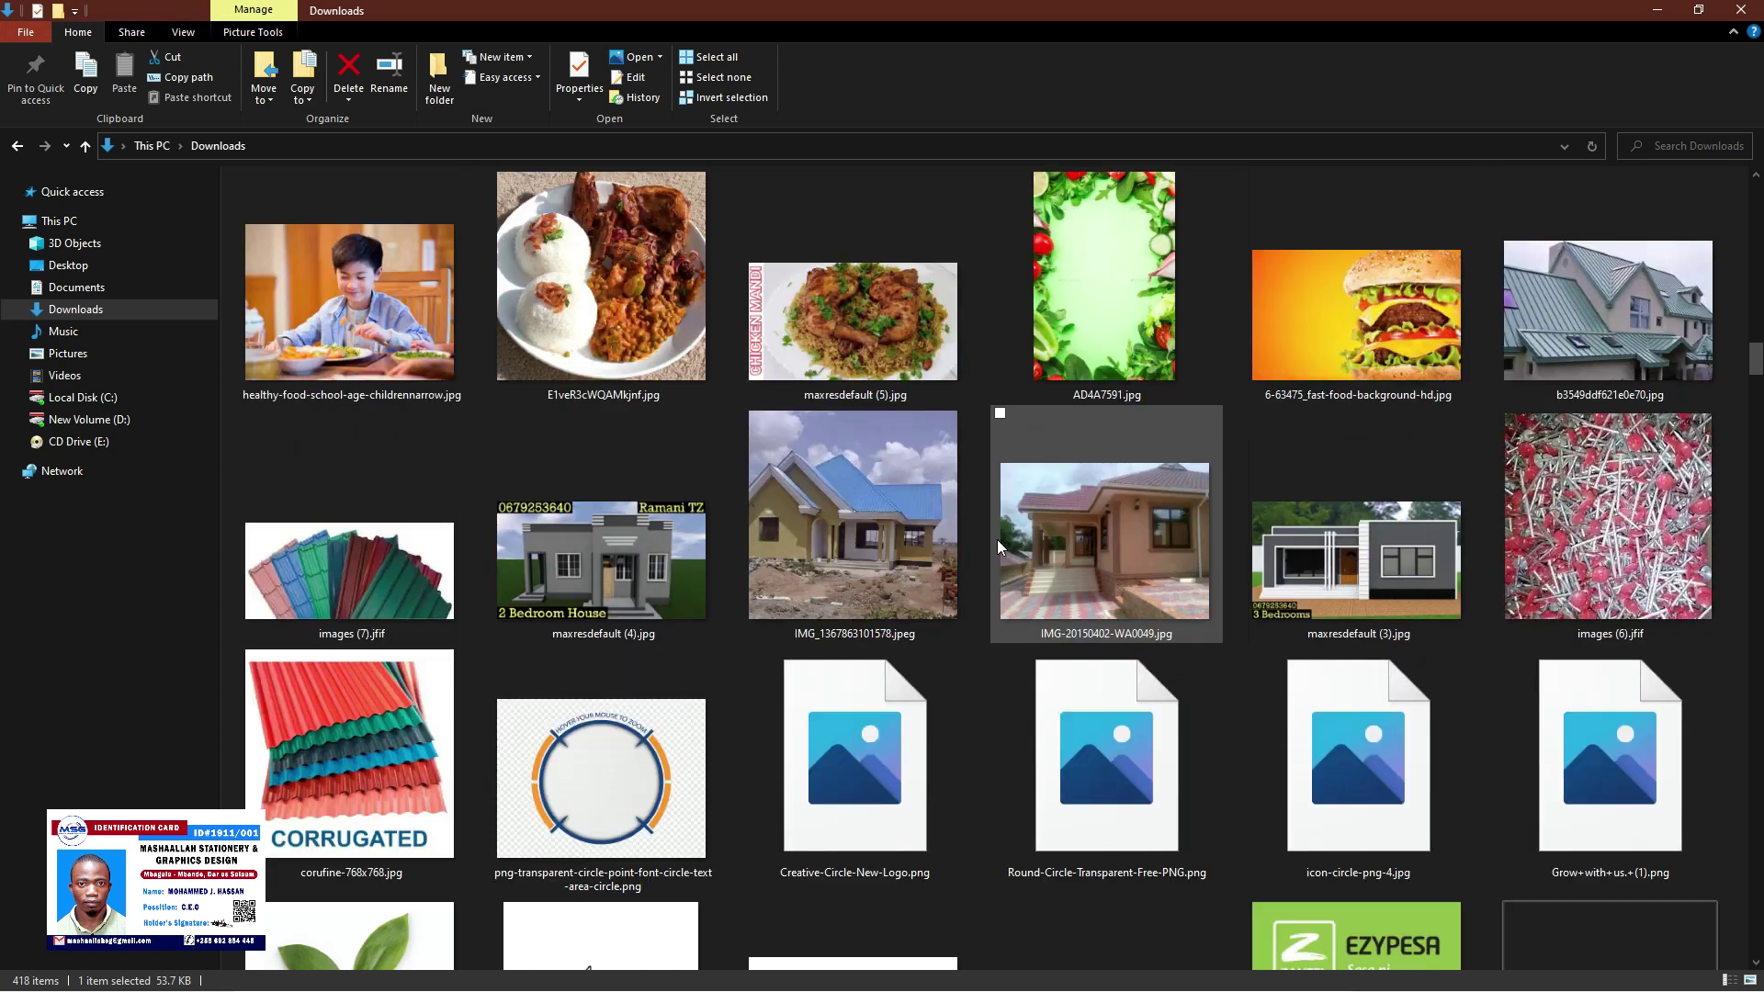
pyautogui.scroll(10, 996, 542)
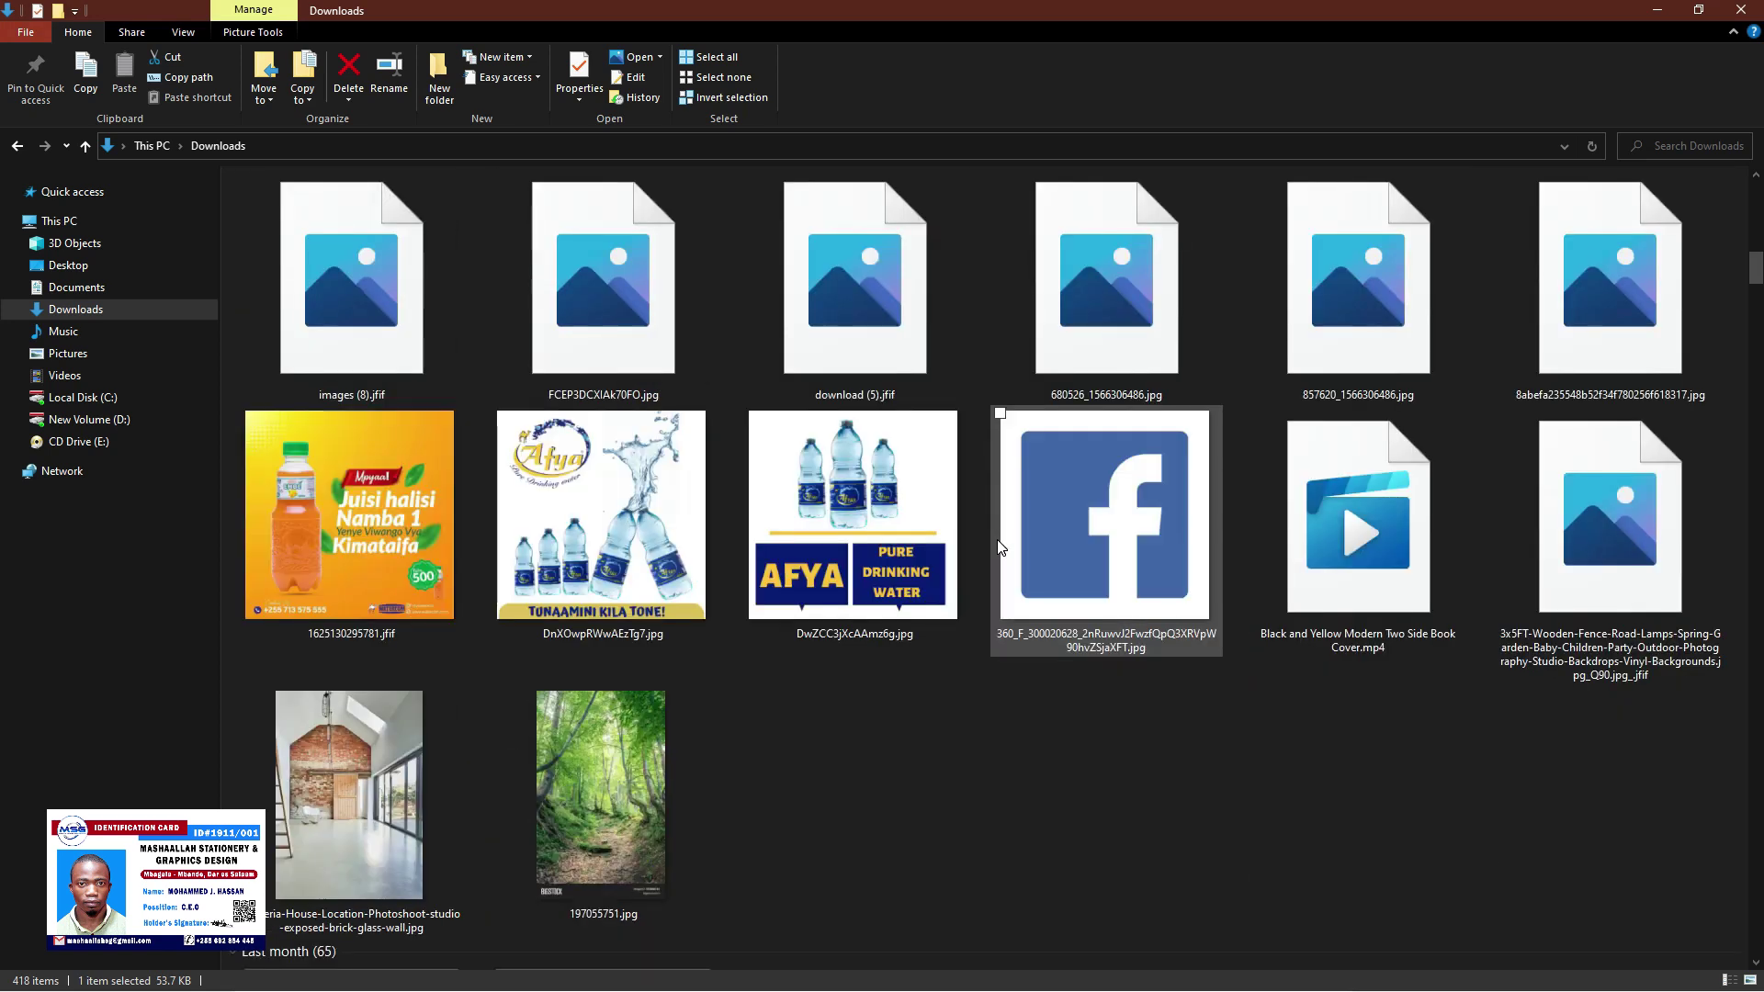
pyautogui.click(183, 420)
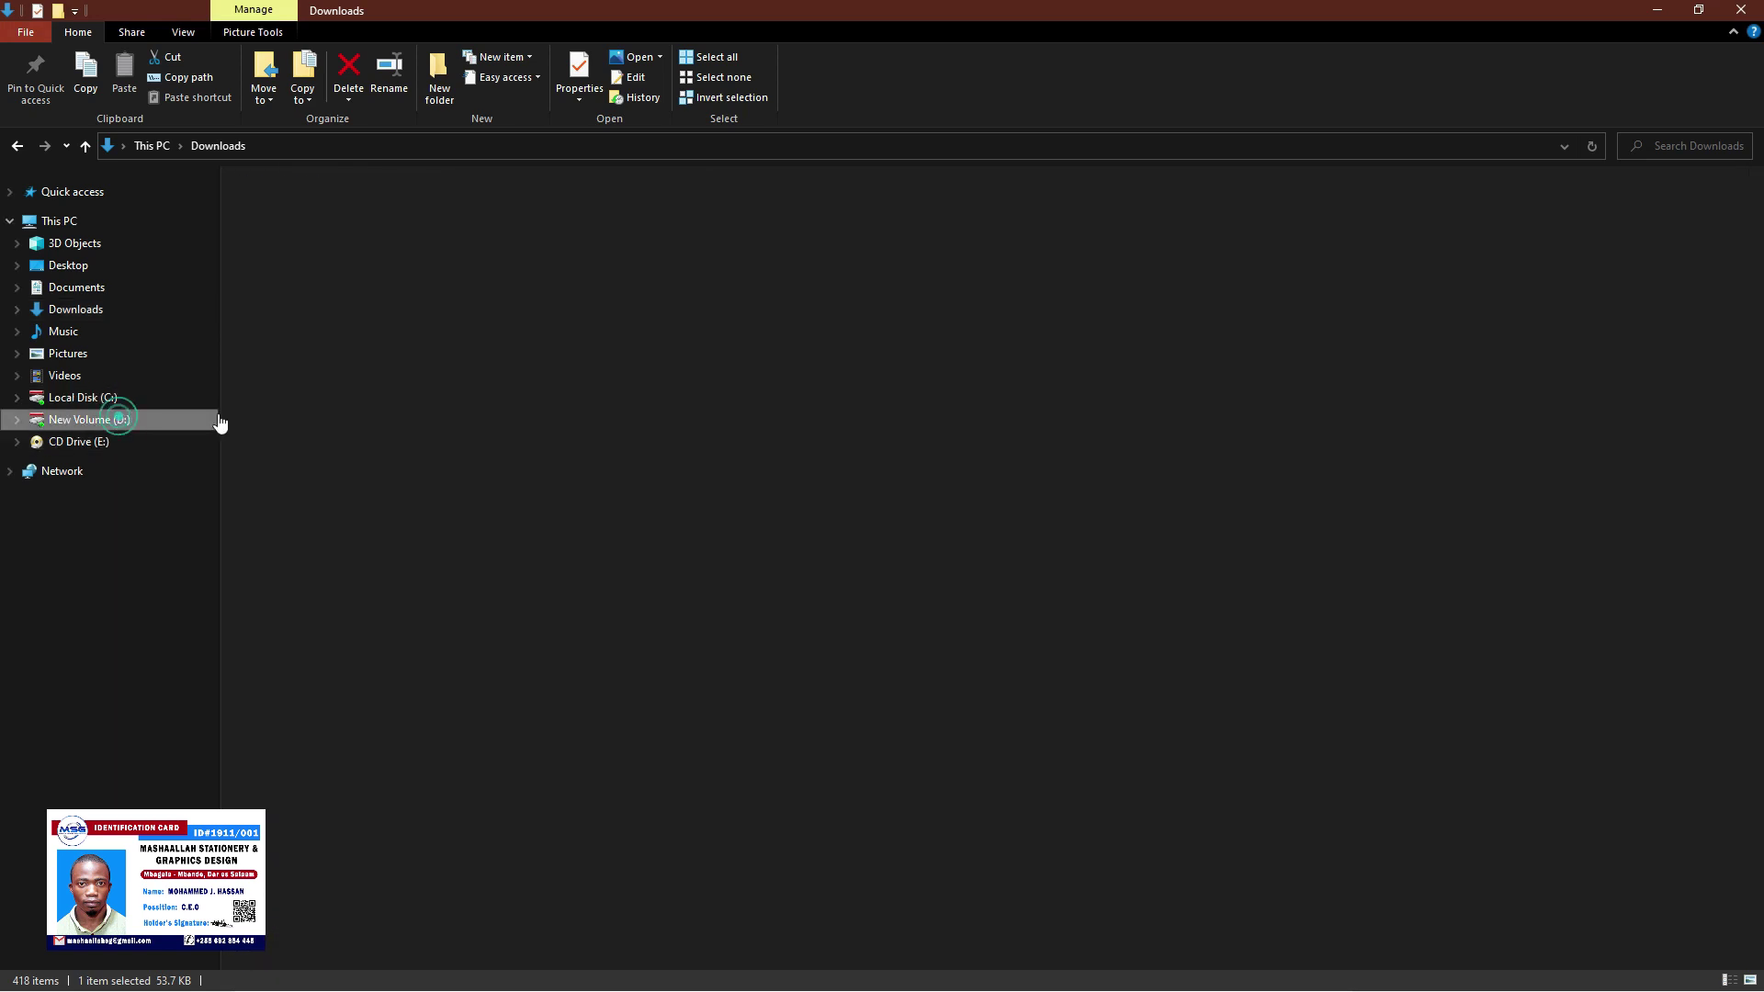
pyautogui.doubleClick(290, 248)
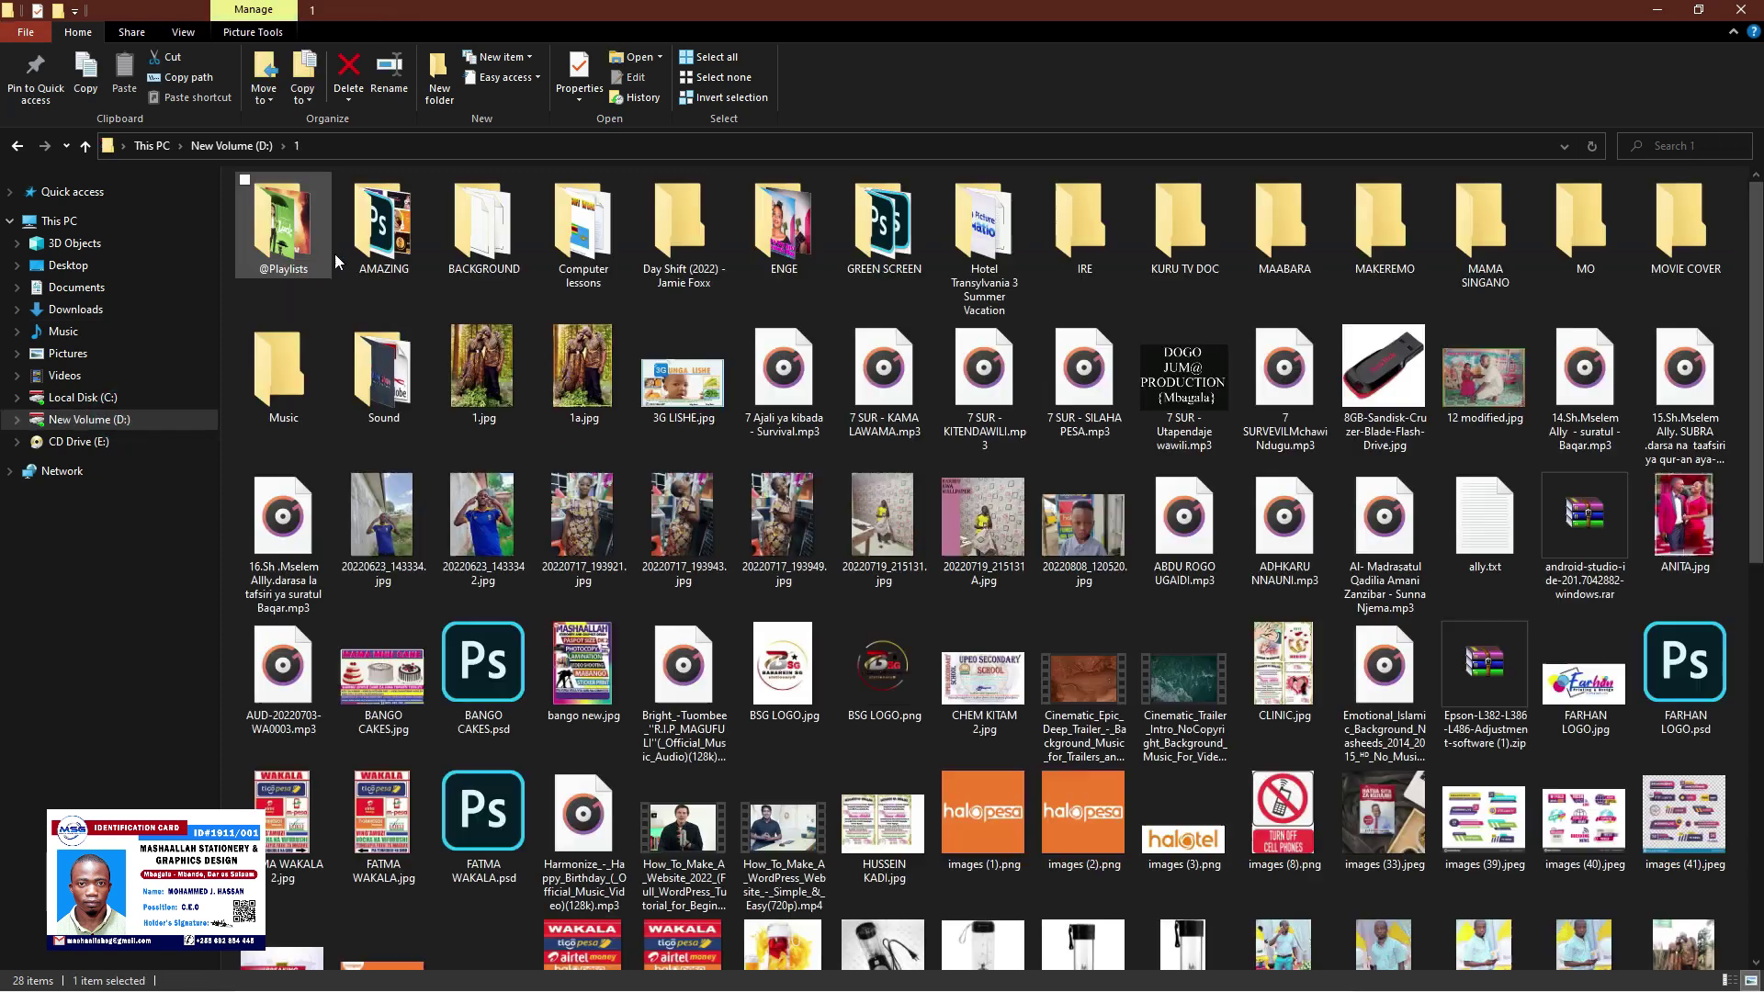
pyautogui.click(16, 146)
pyautogui.doubleClick(406, 246)
pyautogui.click(371, 146)
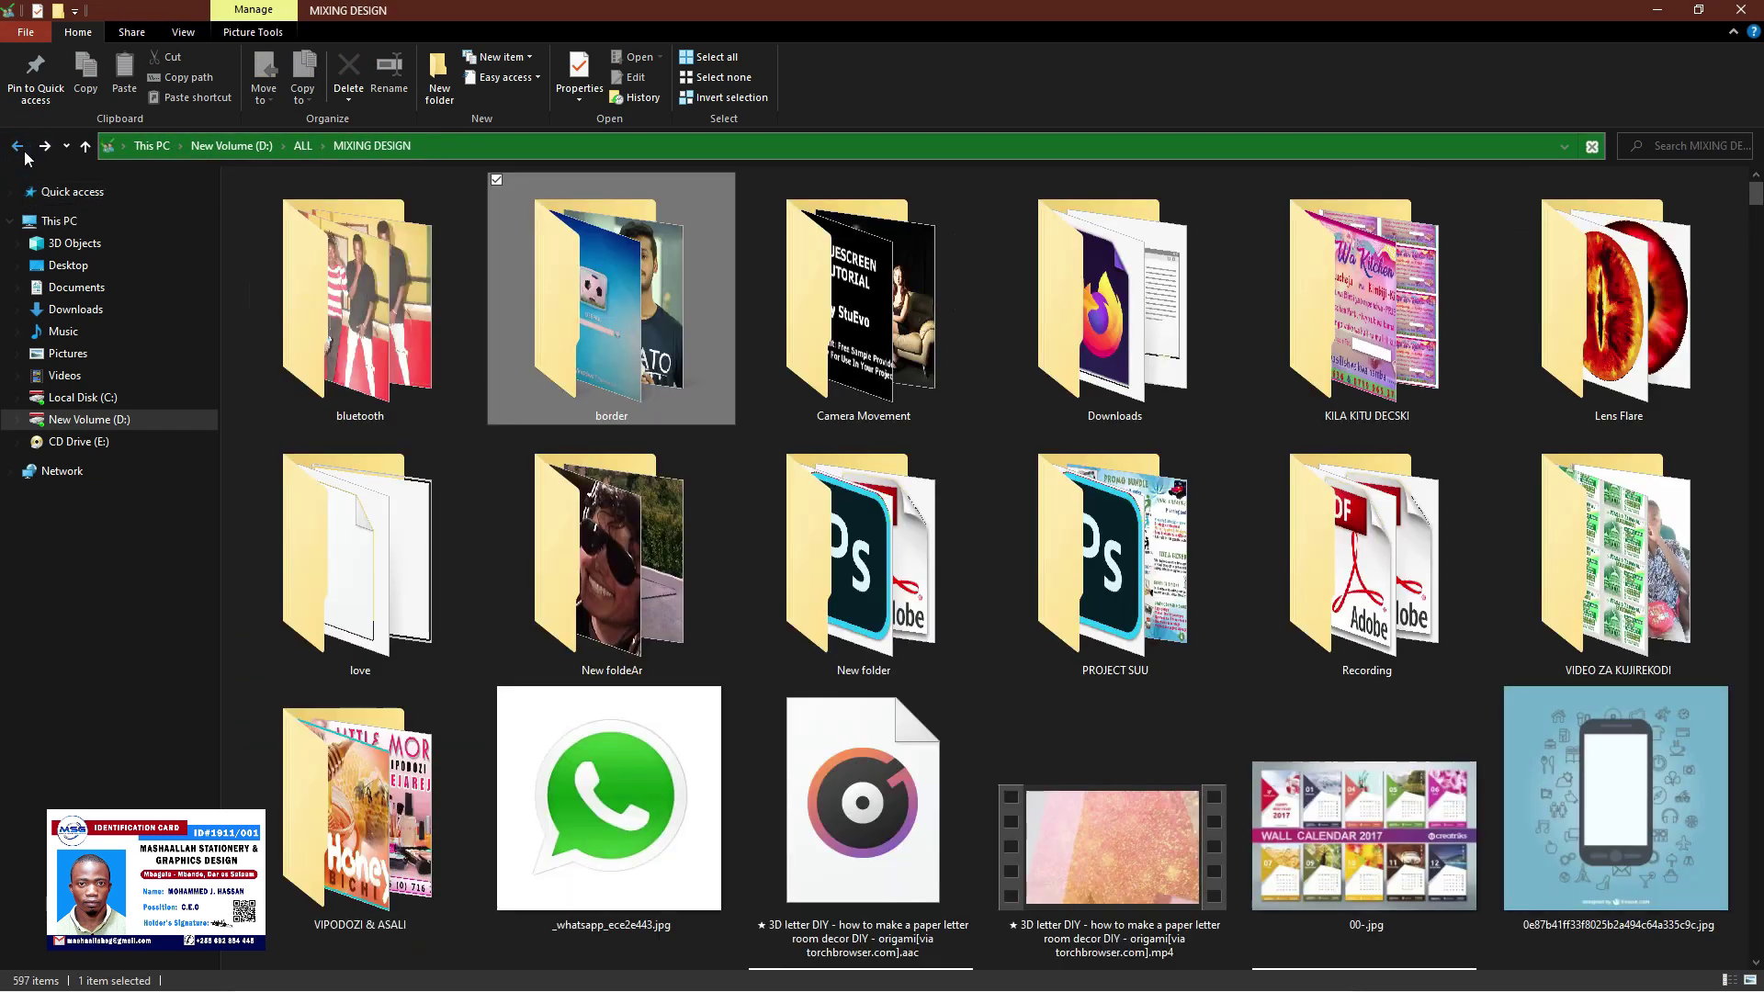
pyautogui.scroll(-5, 1033, 618)
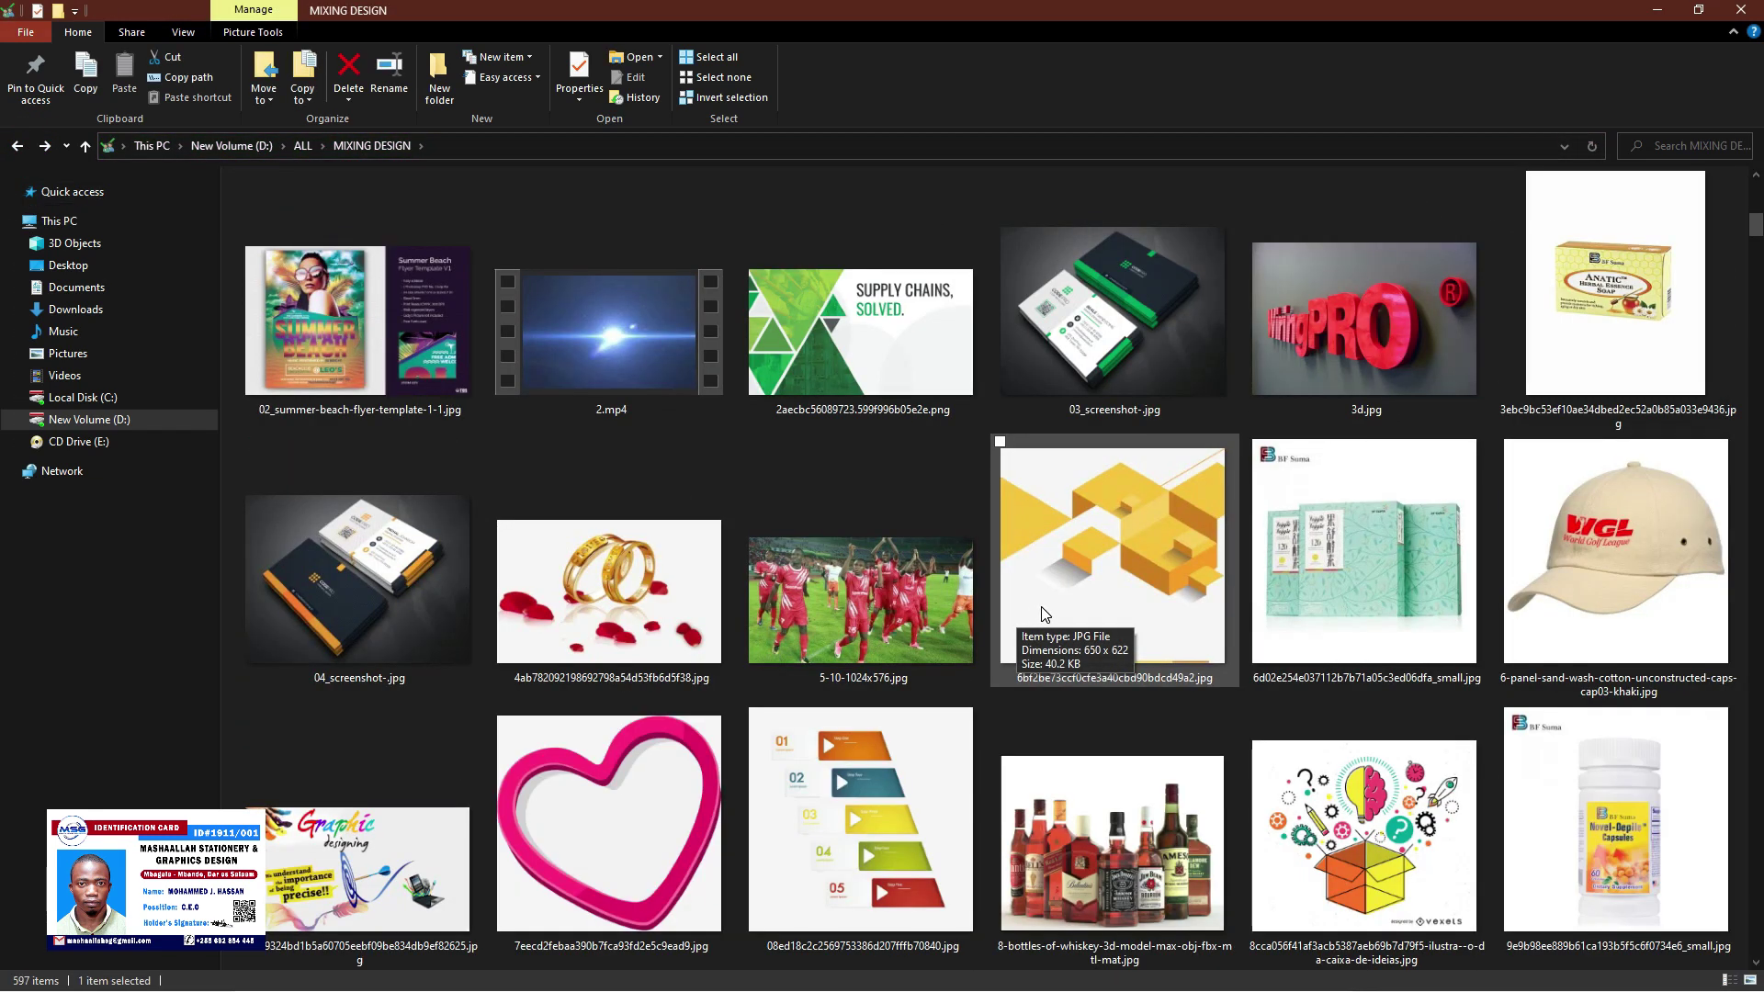
pyautogui.scroll(-3, 1042, 614)
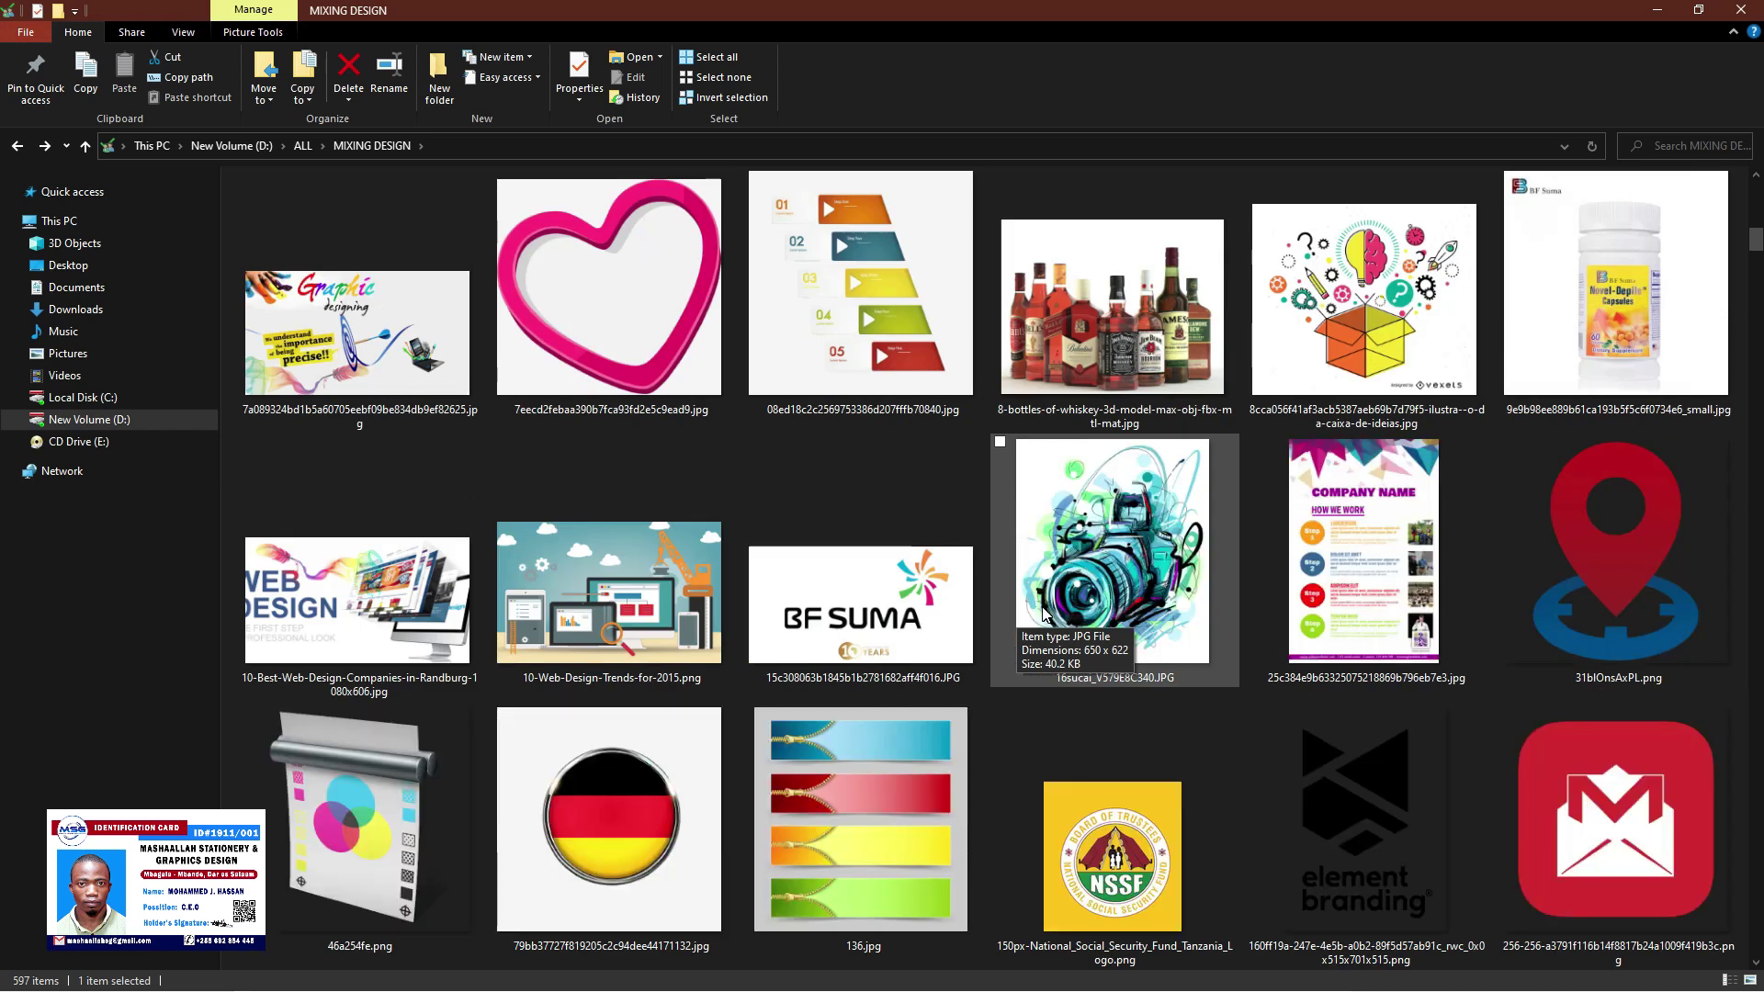
# Pick 768px-Gmail_Icon.svg.png and drag it onto the Photoshop ID card
pyautogui.click(1628, 847)
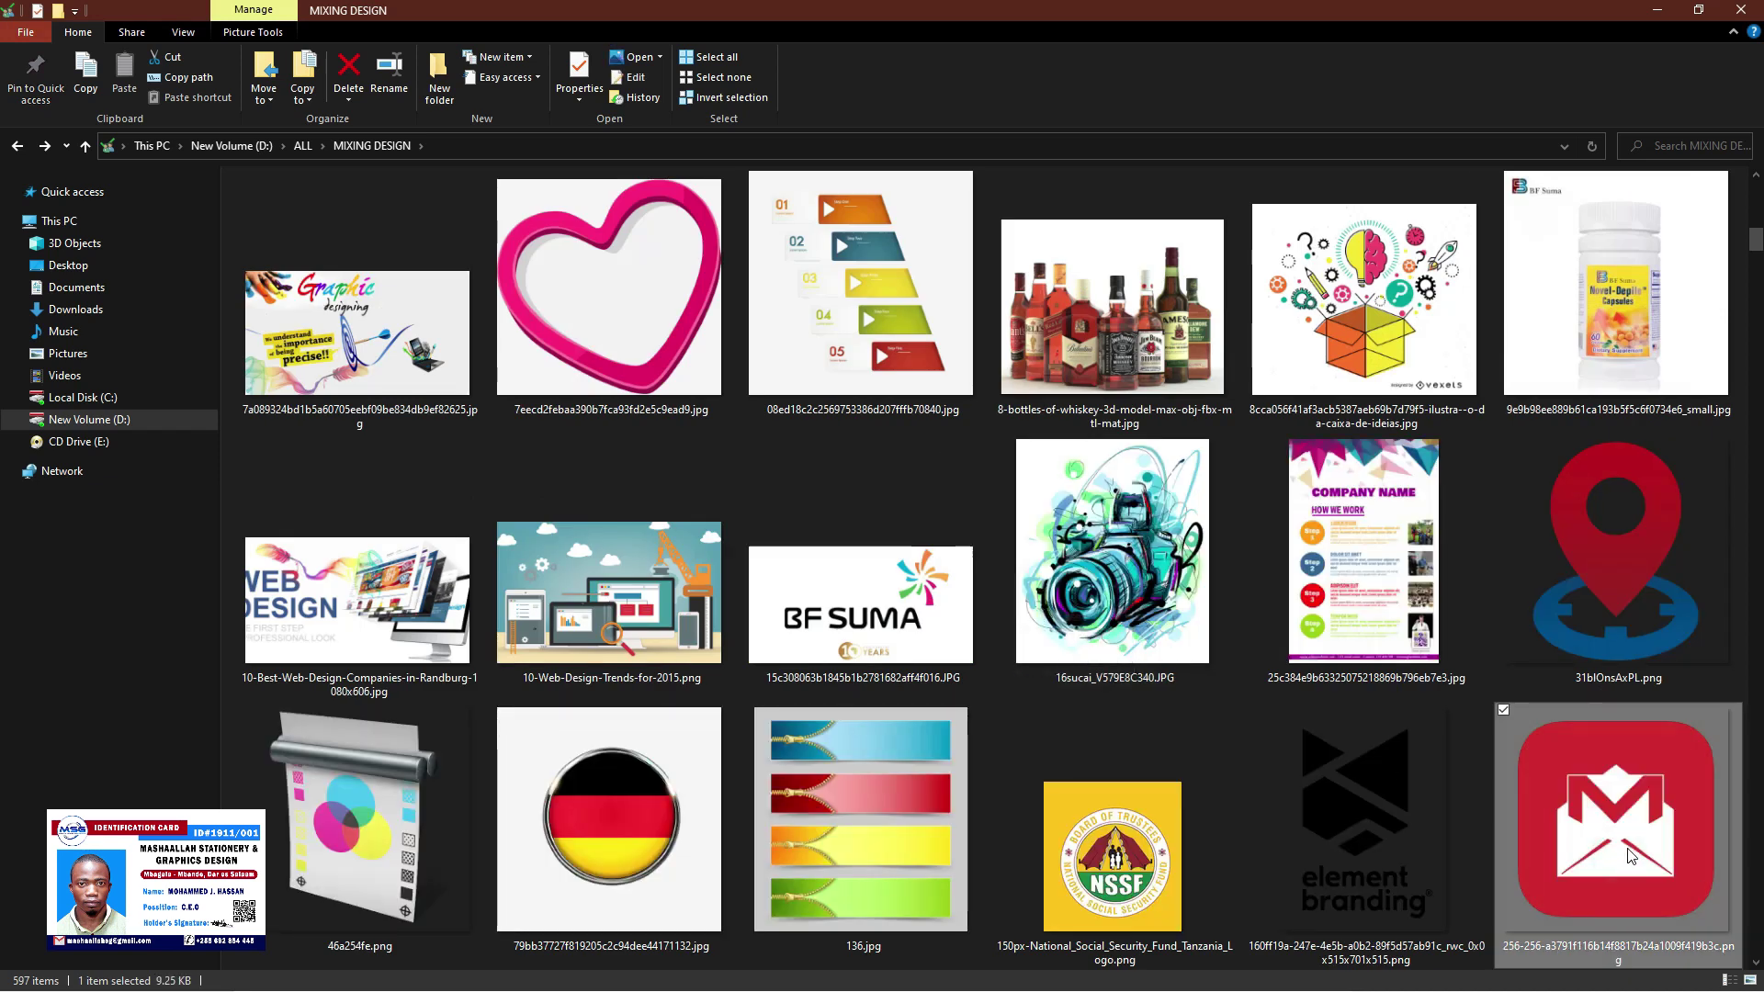
pyautogui.scroll(-2, 1628, 847)
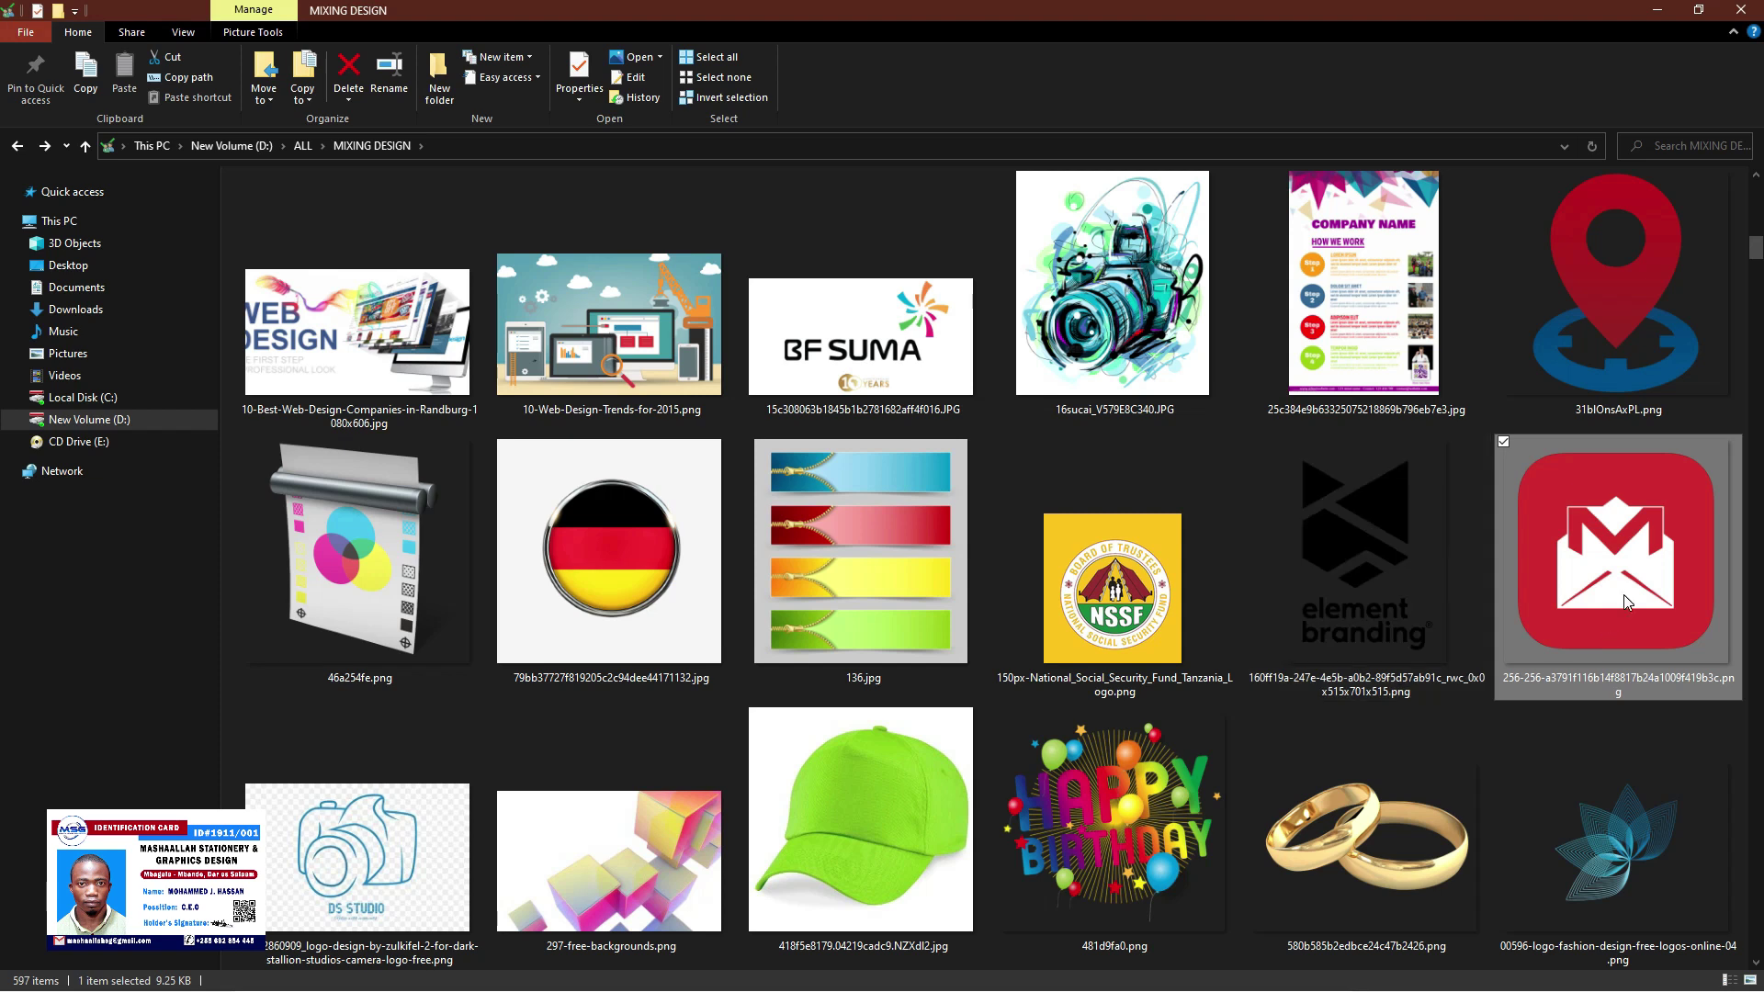
pyautogui.moveTo(1624, 602); pyautogui.dragTo(1548, 529)
pyautogui.scroll(-2, 919, 699)
pyautogui.click(618, 831)
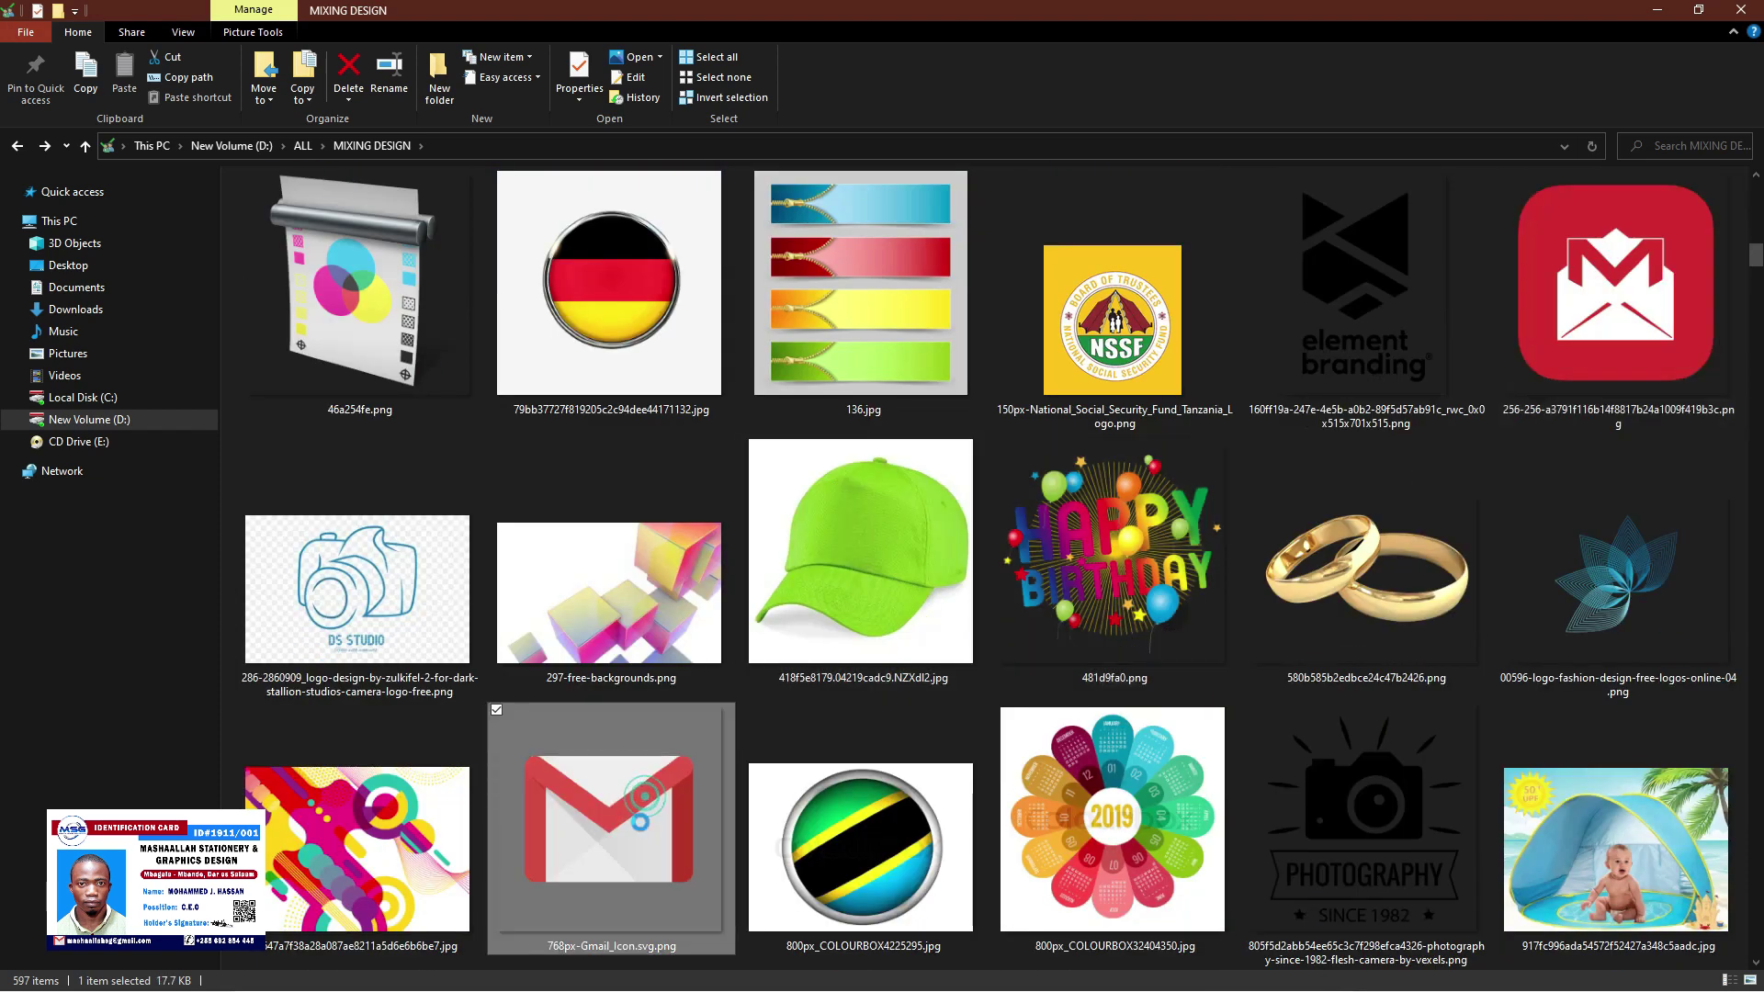
pyautogui.moveTo(618, 842); pyautogui.dragTo(521, 735)
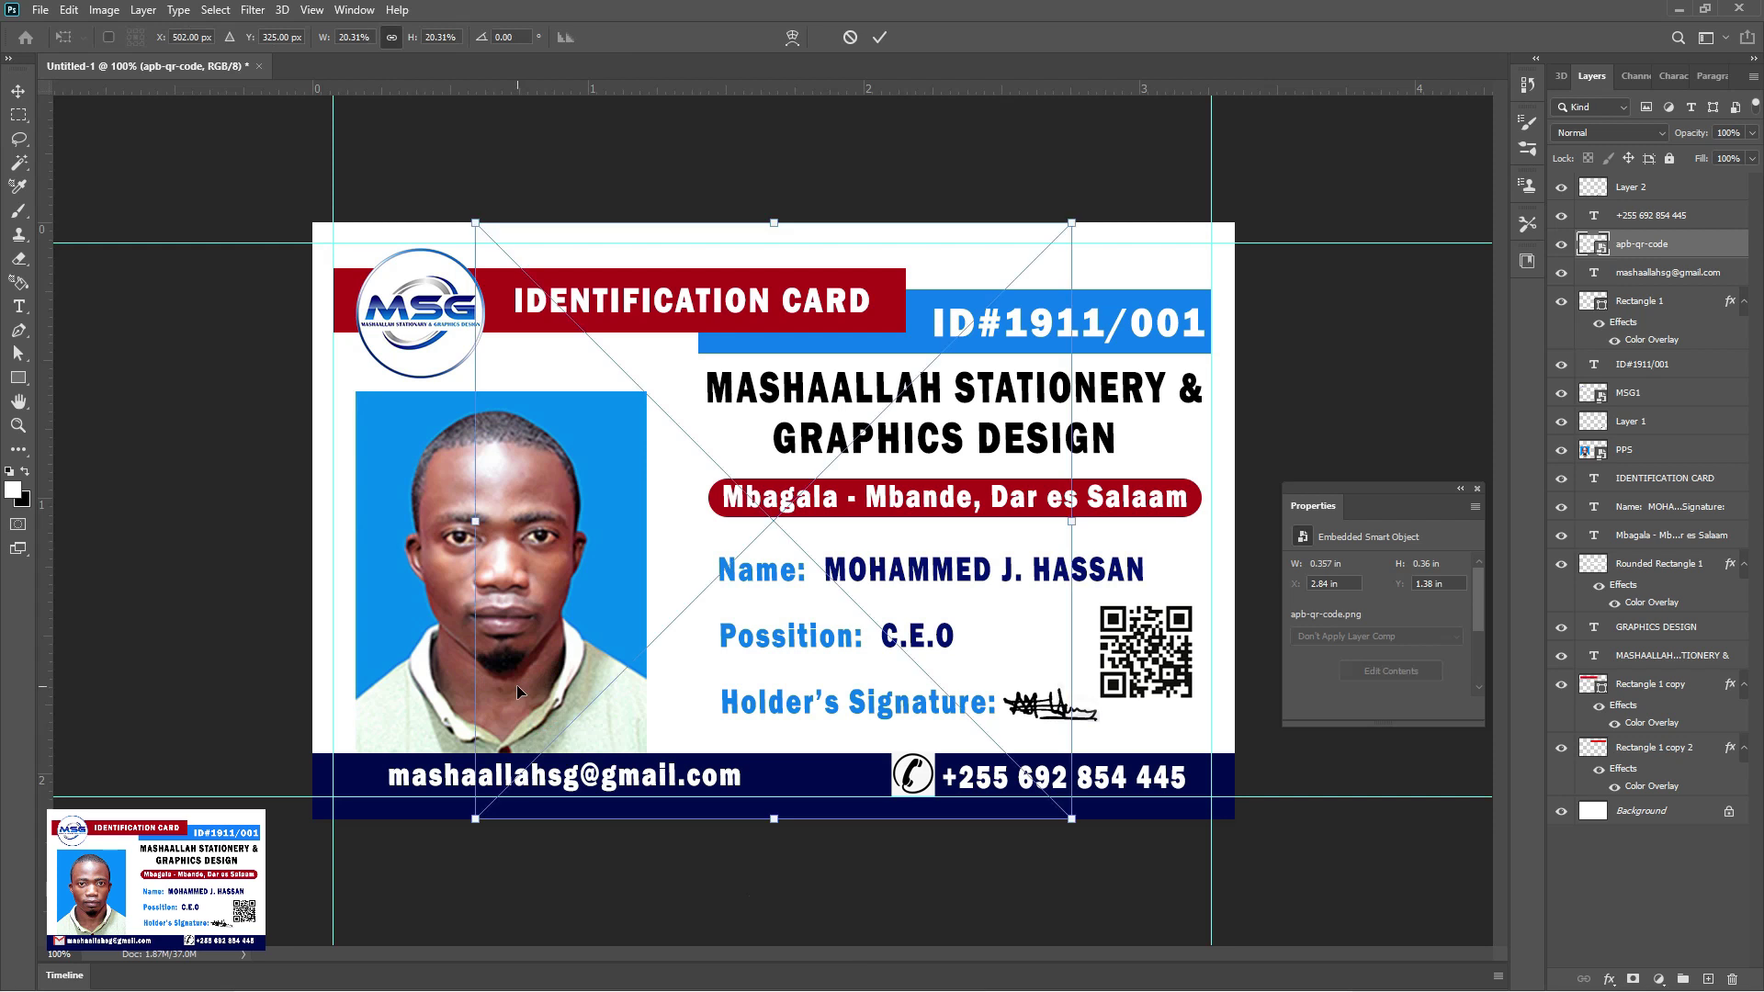
# Scale the Gmail icon to about 9% left of the e-mail, nudging the text down and right
pyautogui.moveTo(1067, 224); pyautogui.dragTo(532, 715)
pyautogui.moveTo(509, 788); pyautogui.dragTo(368, 779)
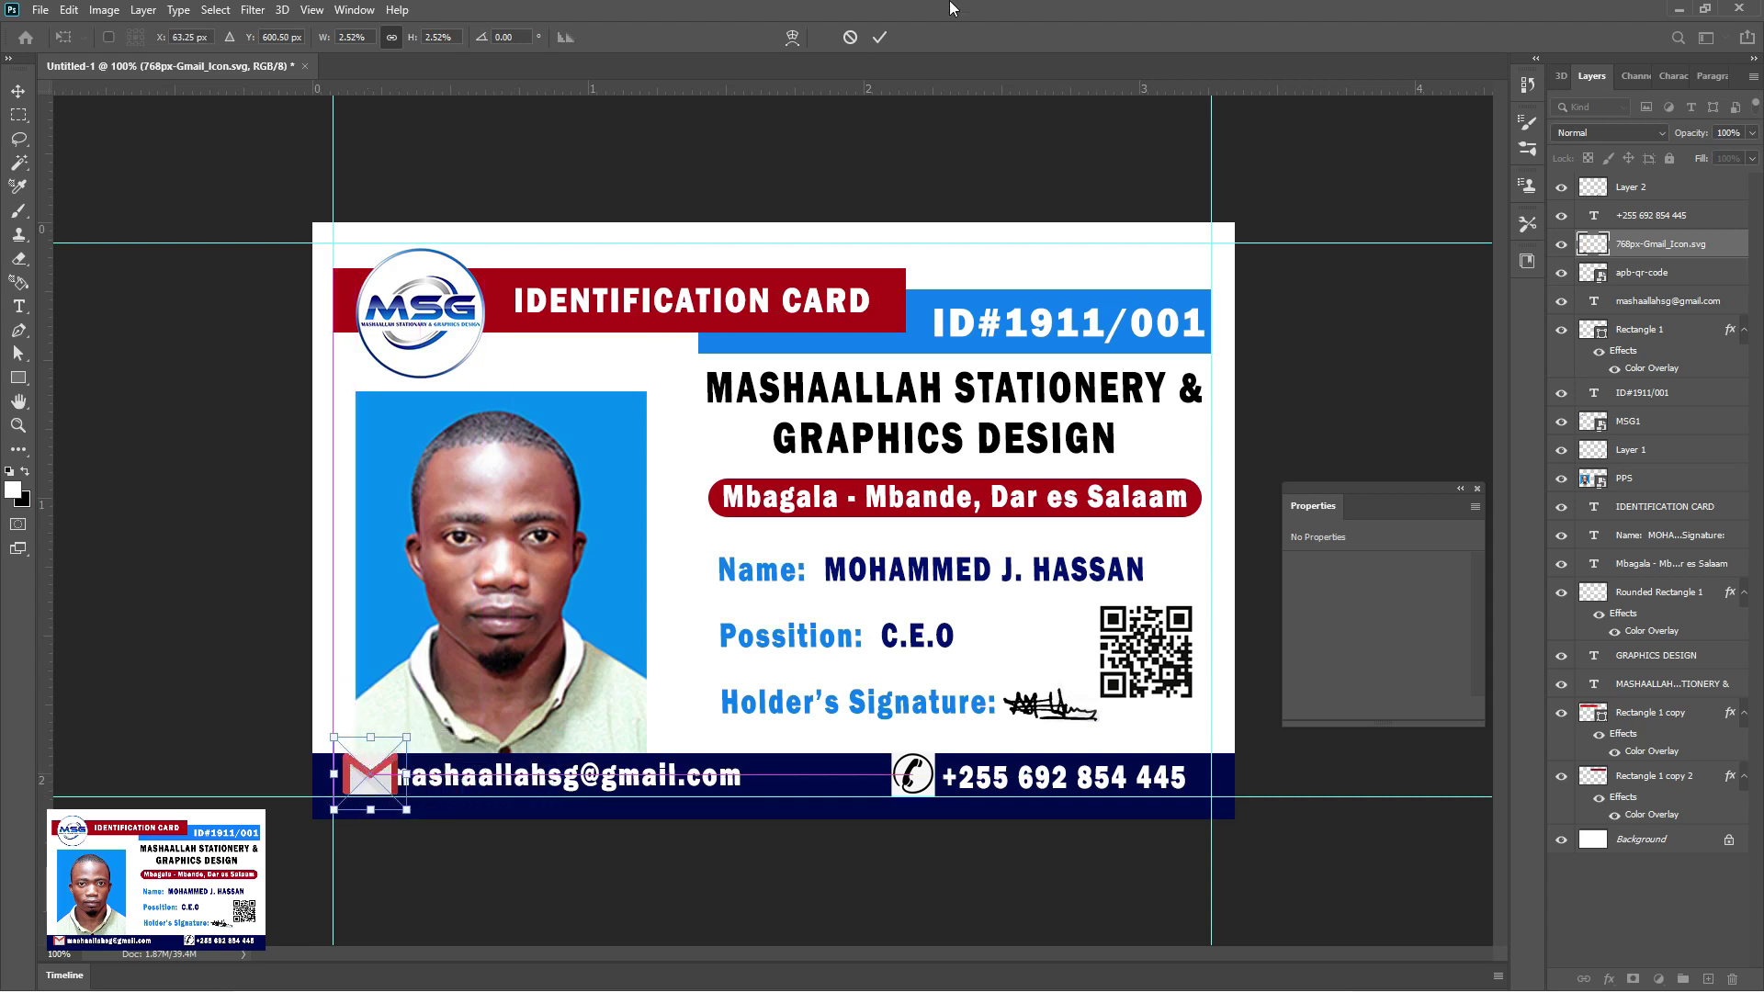
pyautogui.click(880, 37)
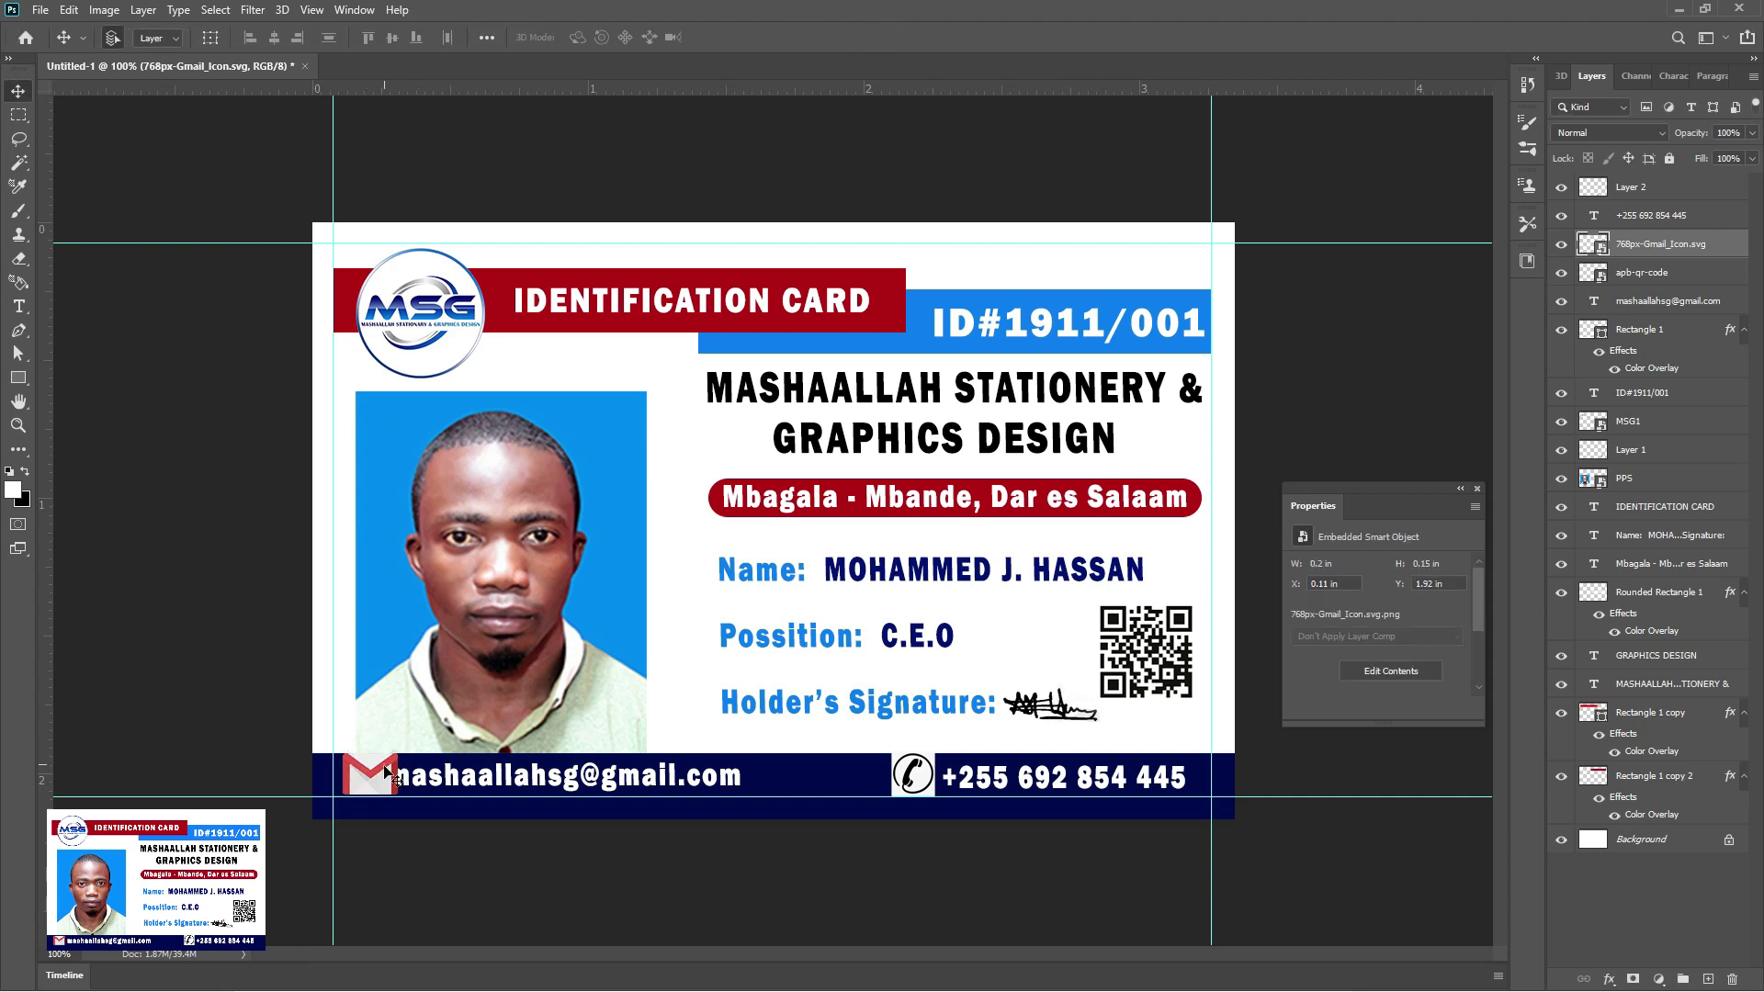
pyautogui.press('Left')
pyautogui.press('Left')
pyautogui.press('Left')
pyautogui.click(436, 785)
pyautogui.press('Down')
pyautogui.press('Down')
pyautogui.press('Down')
pyautogui.press('Right')
pyautogui.press('Right')
pyautogui.press('Right')
pyautogui.press('Right')
pyautogui.press('Right')
pyautogui.press('Right')
pyautogui.press('Right')
pyautogui.press('Right')
pyautogui.press('Right')
# Enlarge the Gmail icon slightly, then start saving a copy of the card
pyautogui.click(368, 777)
pyautogui.click(209, 37)
pyautogui.moveTo(393, 756); pyautogui.dragTo(401, 740)
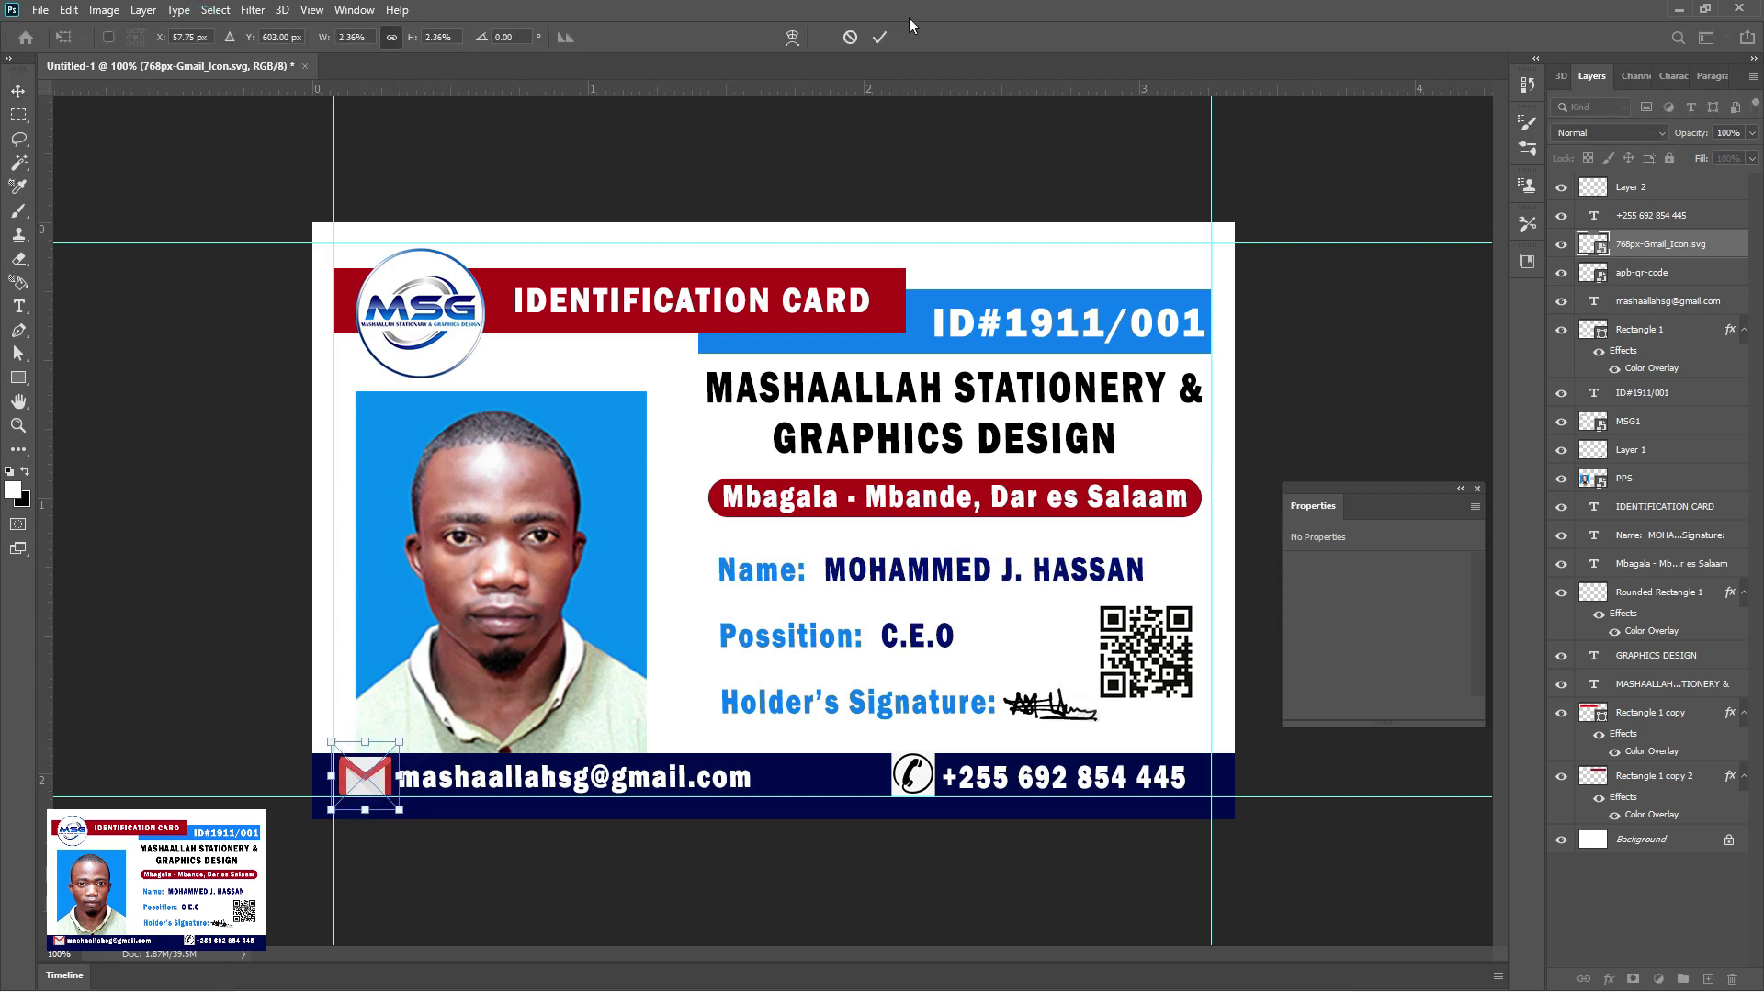
pyautogui.click(879, 36)
pyautogui.click(209, 38)
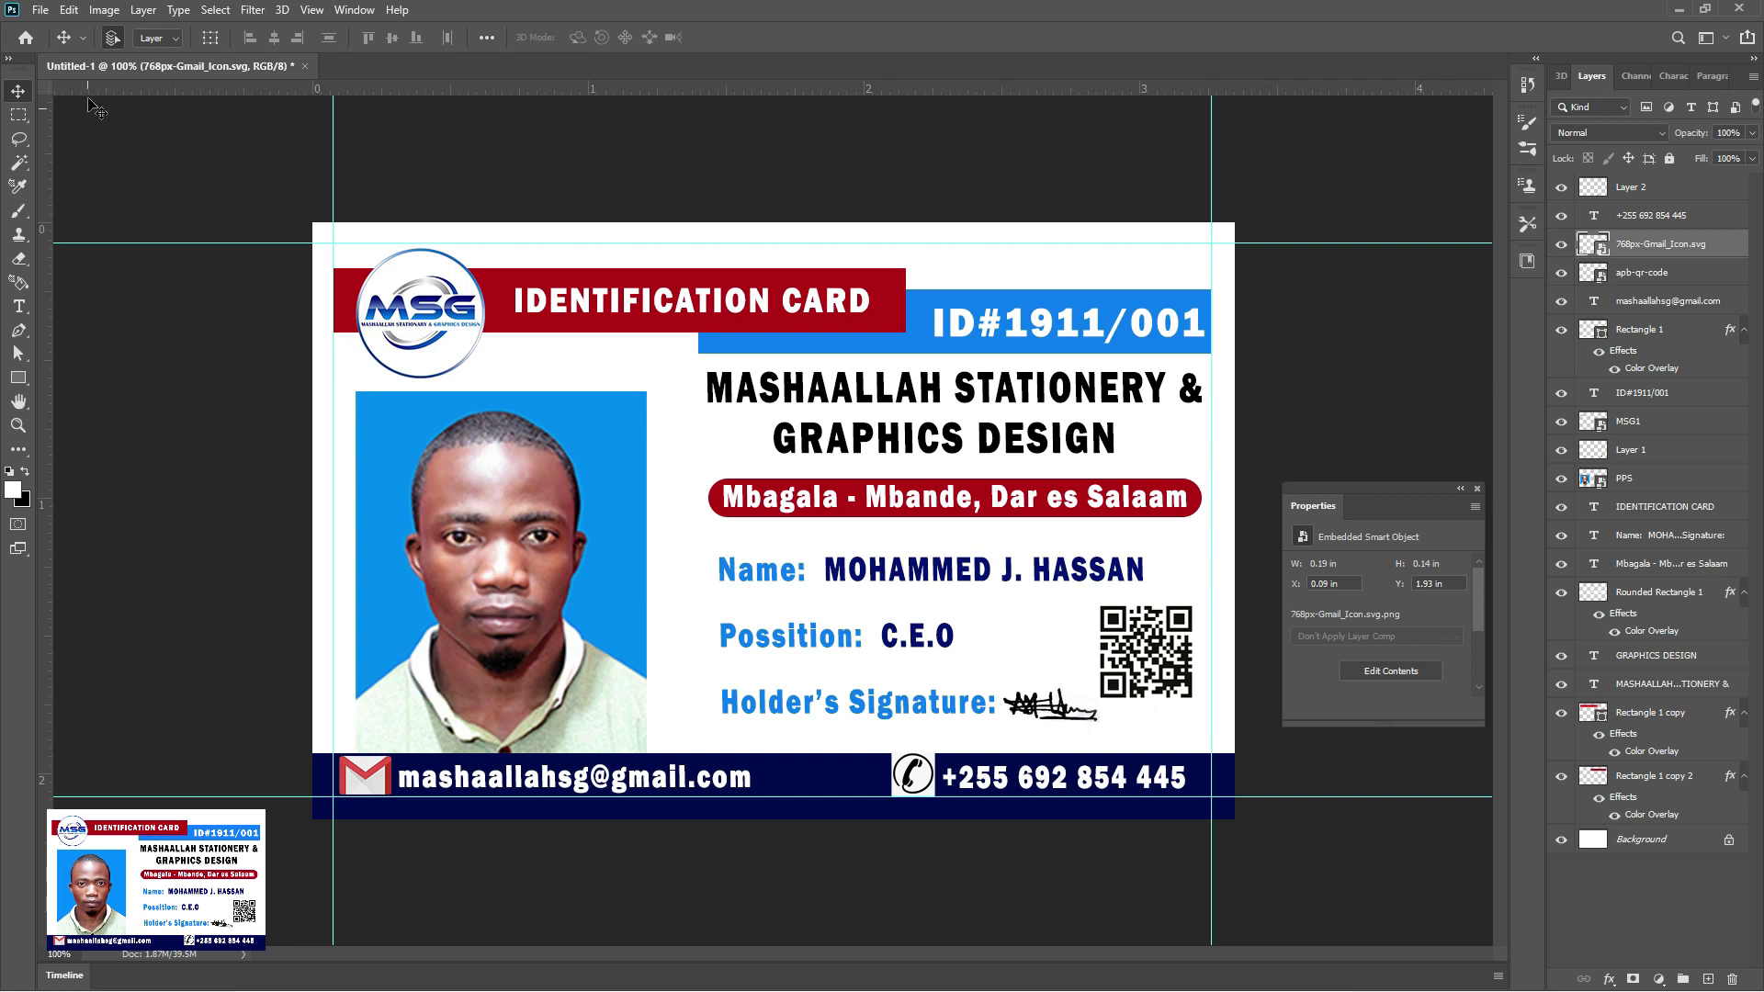
pyautogui.click(40, 11)
# Start a Save As to this computer, with the Desktop as location and JPEG as format
pyautogui.click(74, 230)
pyautogui.click(991, 663)
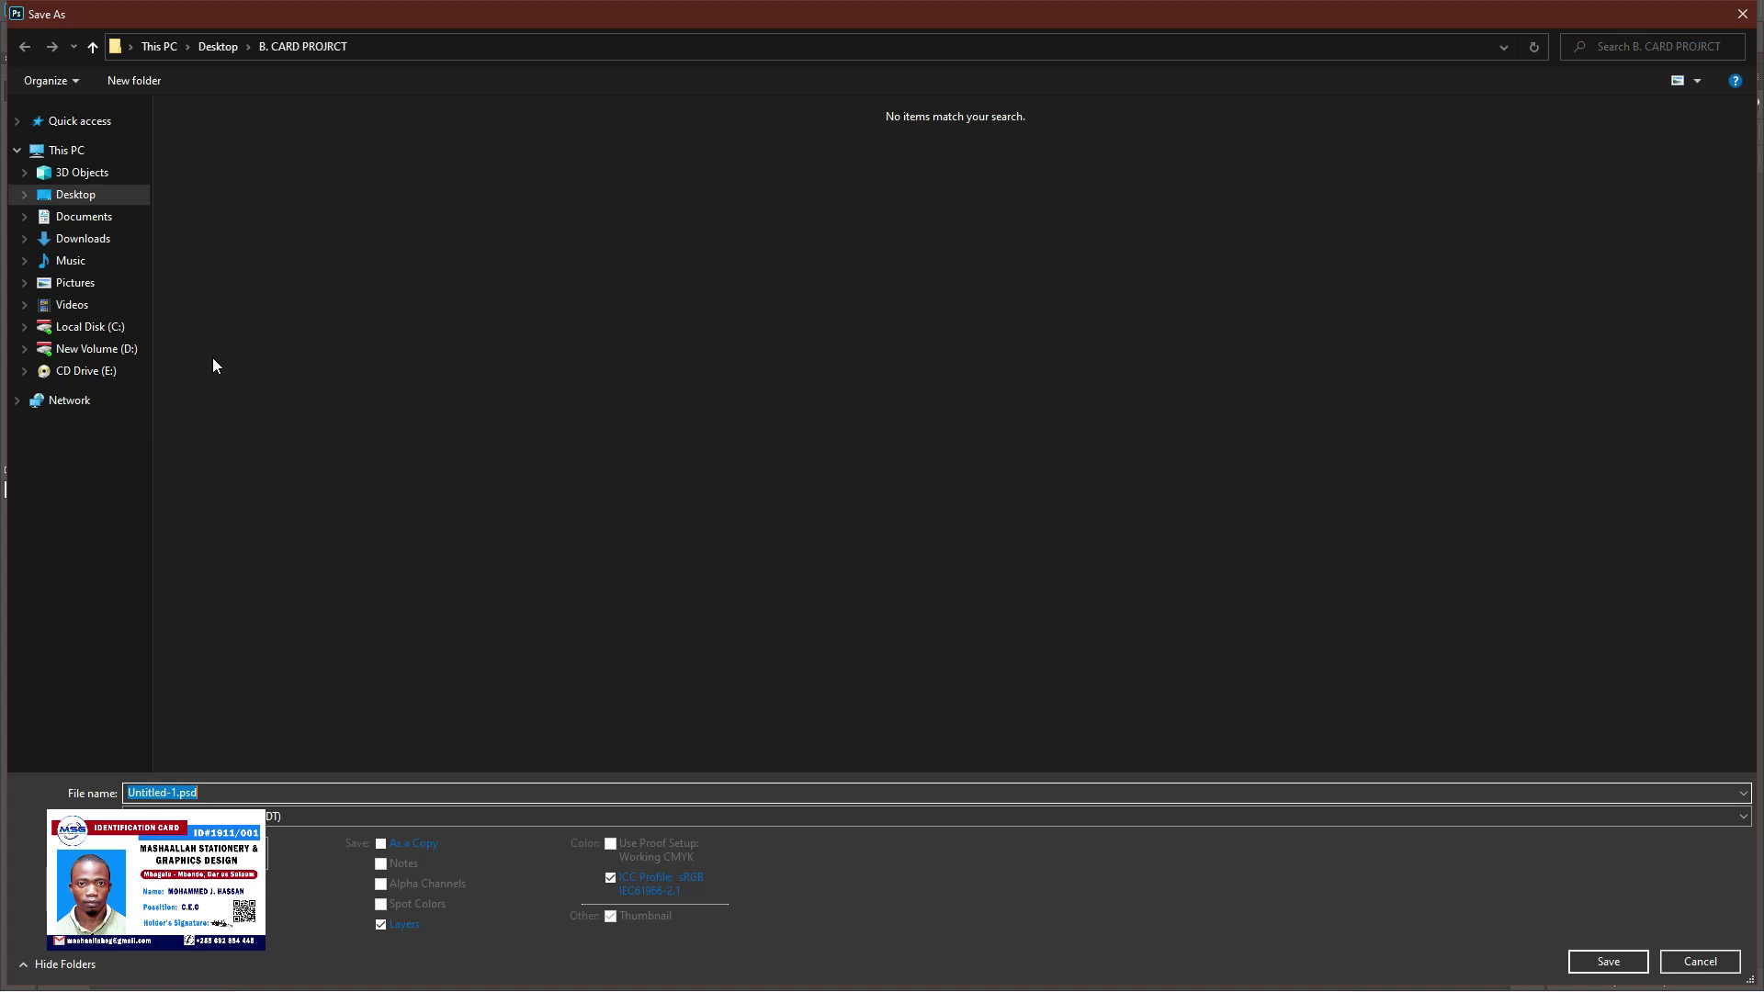
pyautogui.click(92, 197)
pyautogui.click(249, 816)
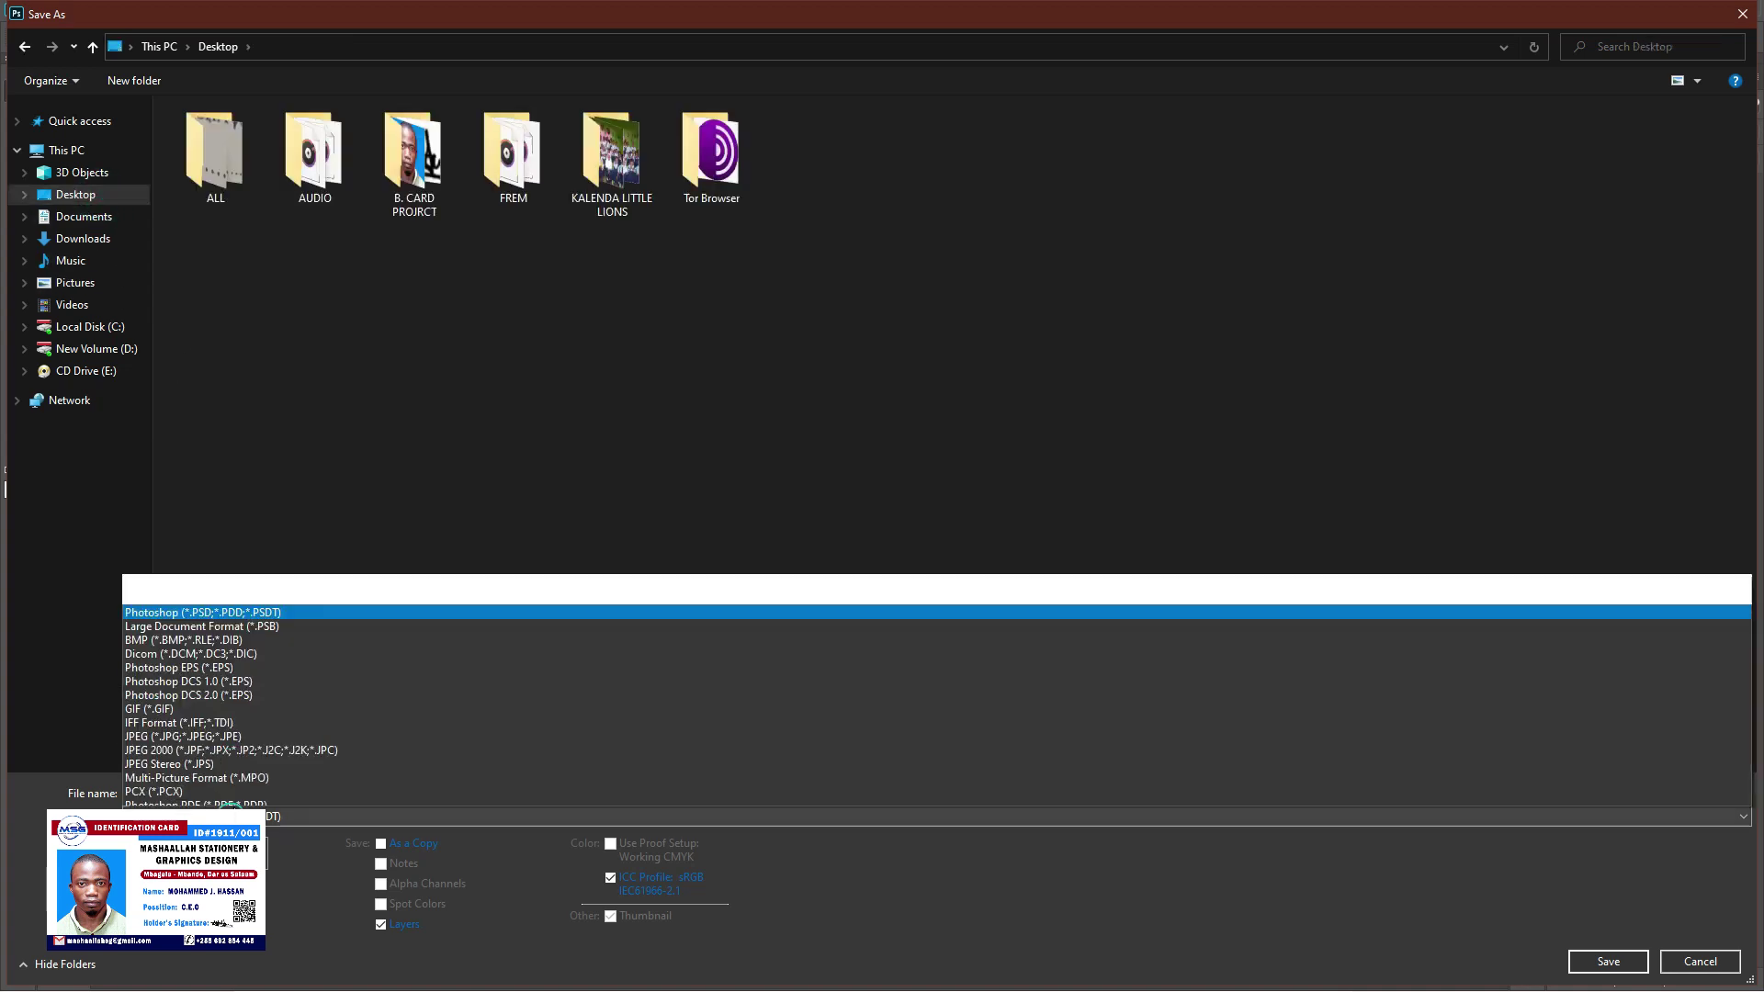
pyautogui.click(244, 632)
# Name the file 'ID', save it at maximum quality 12, and minimize Photoshop and File Explorer
pyautogui.click(220, 792)
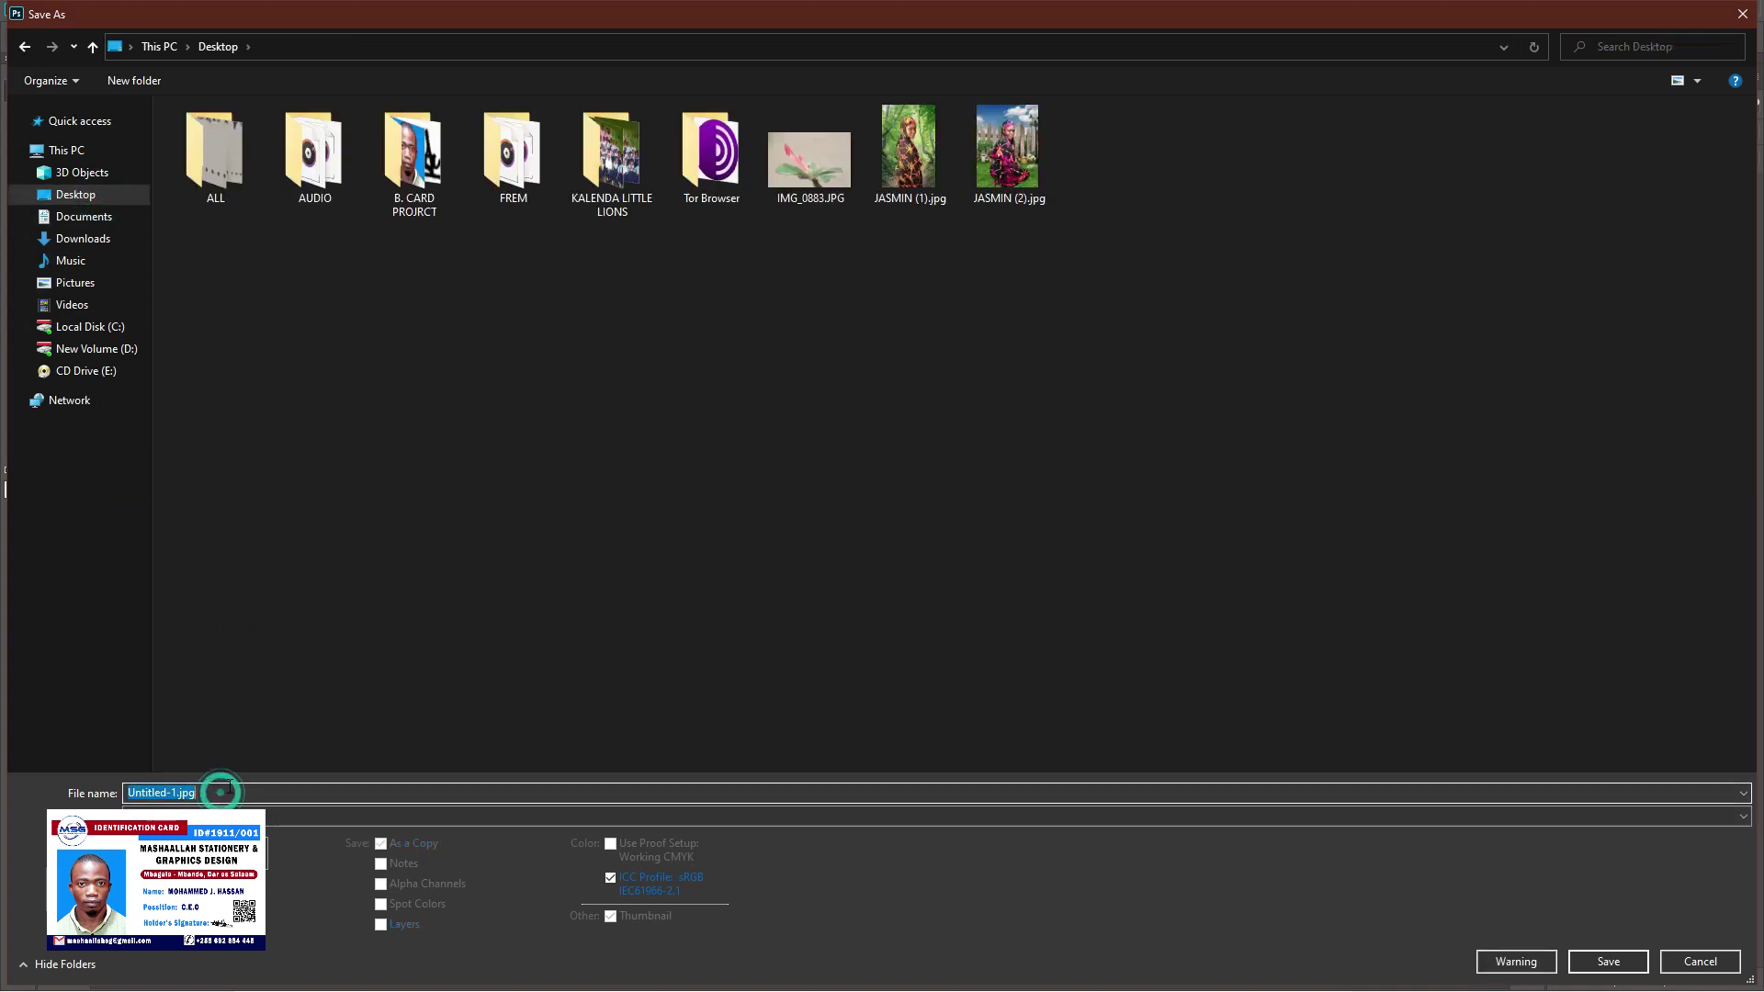
pyautogui.write('ID')
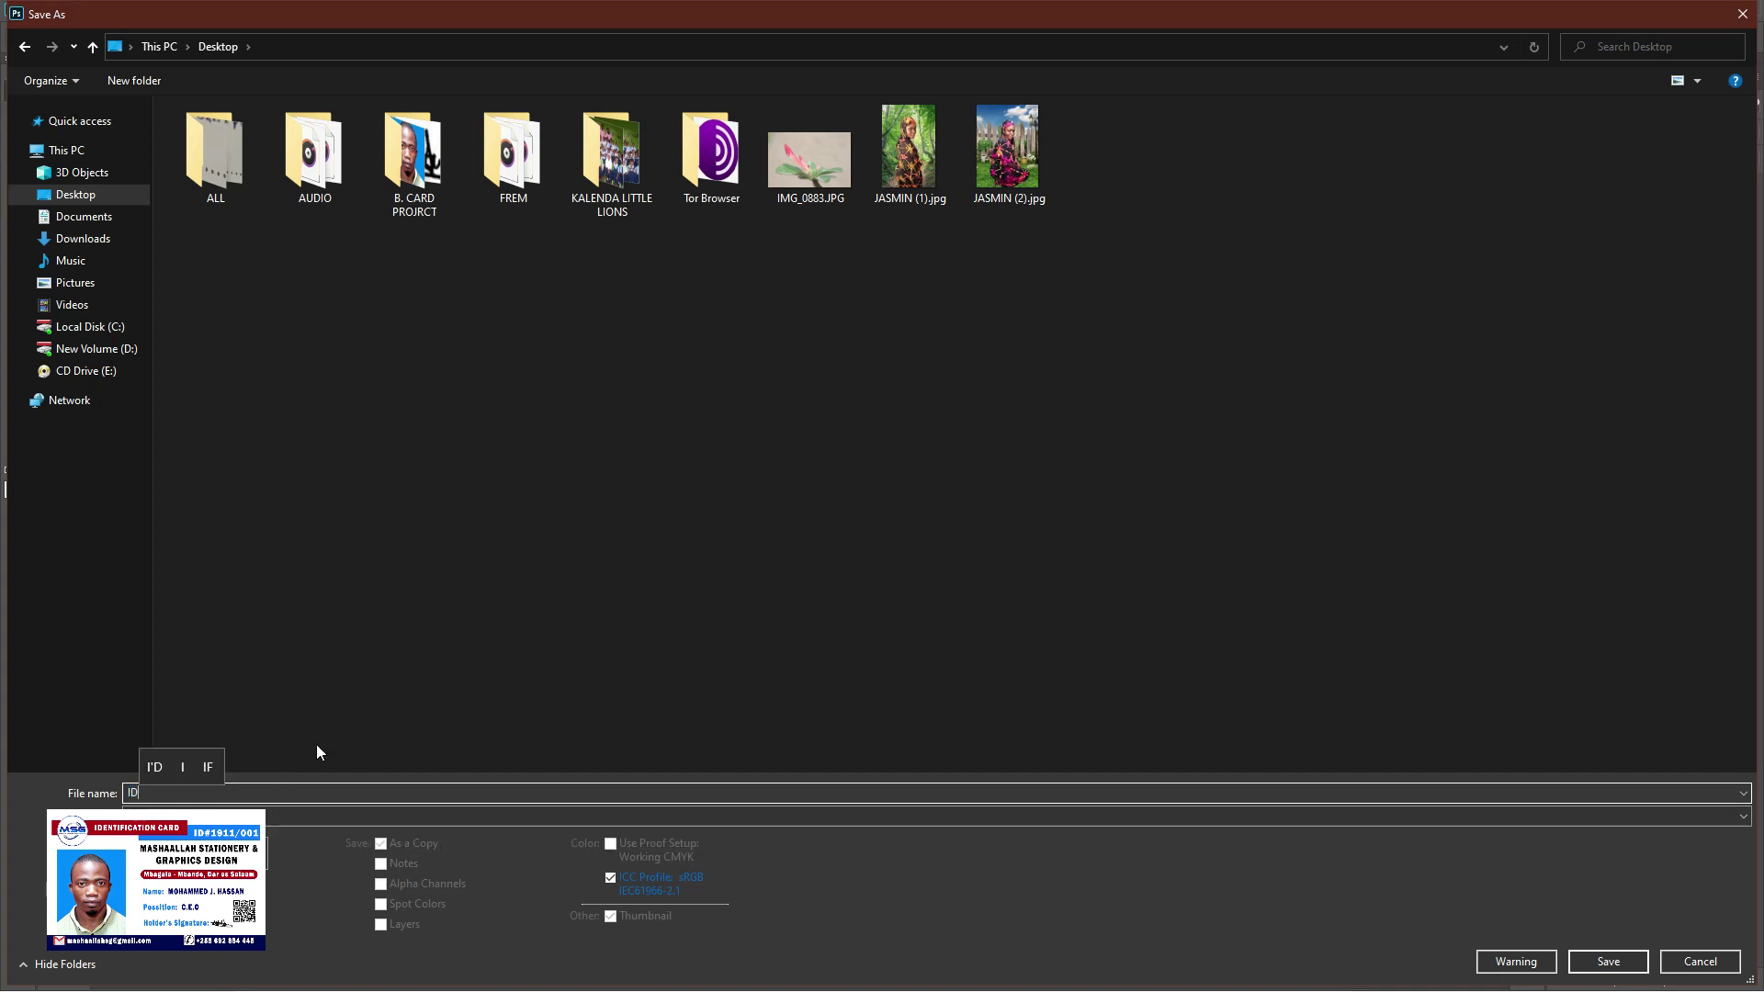
pyautogui.click(759, 673)
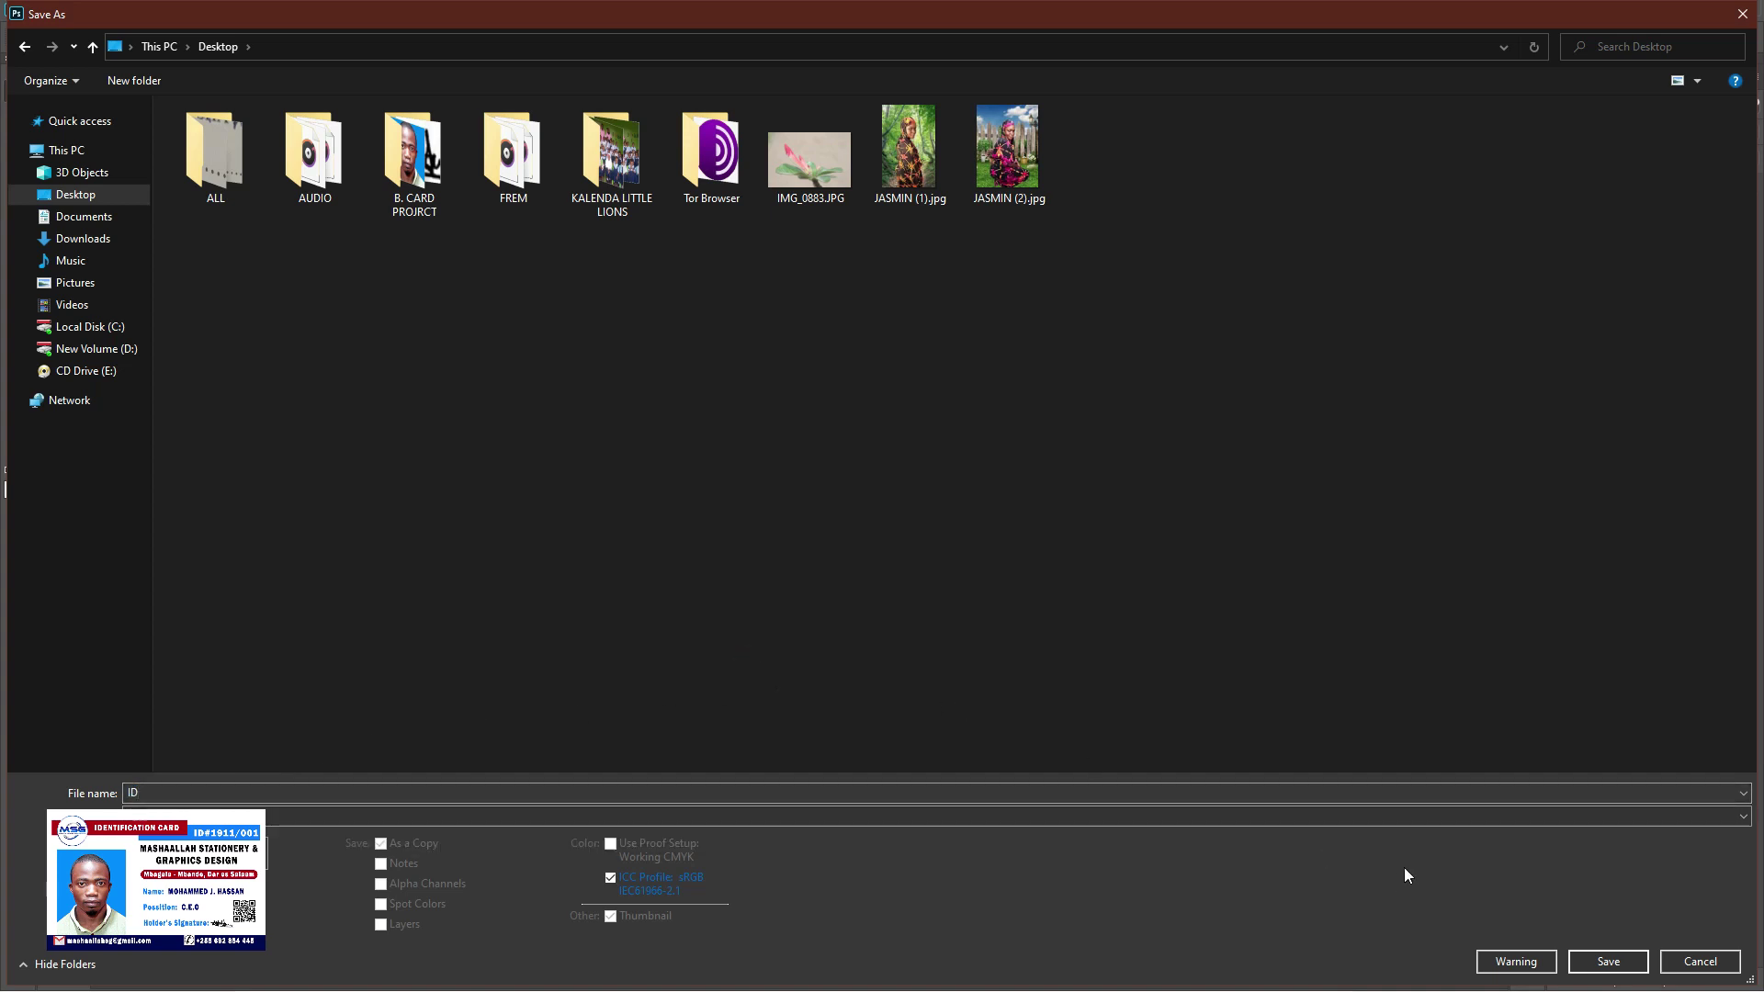
pyautogui.click(1608, 962)
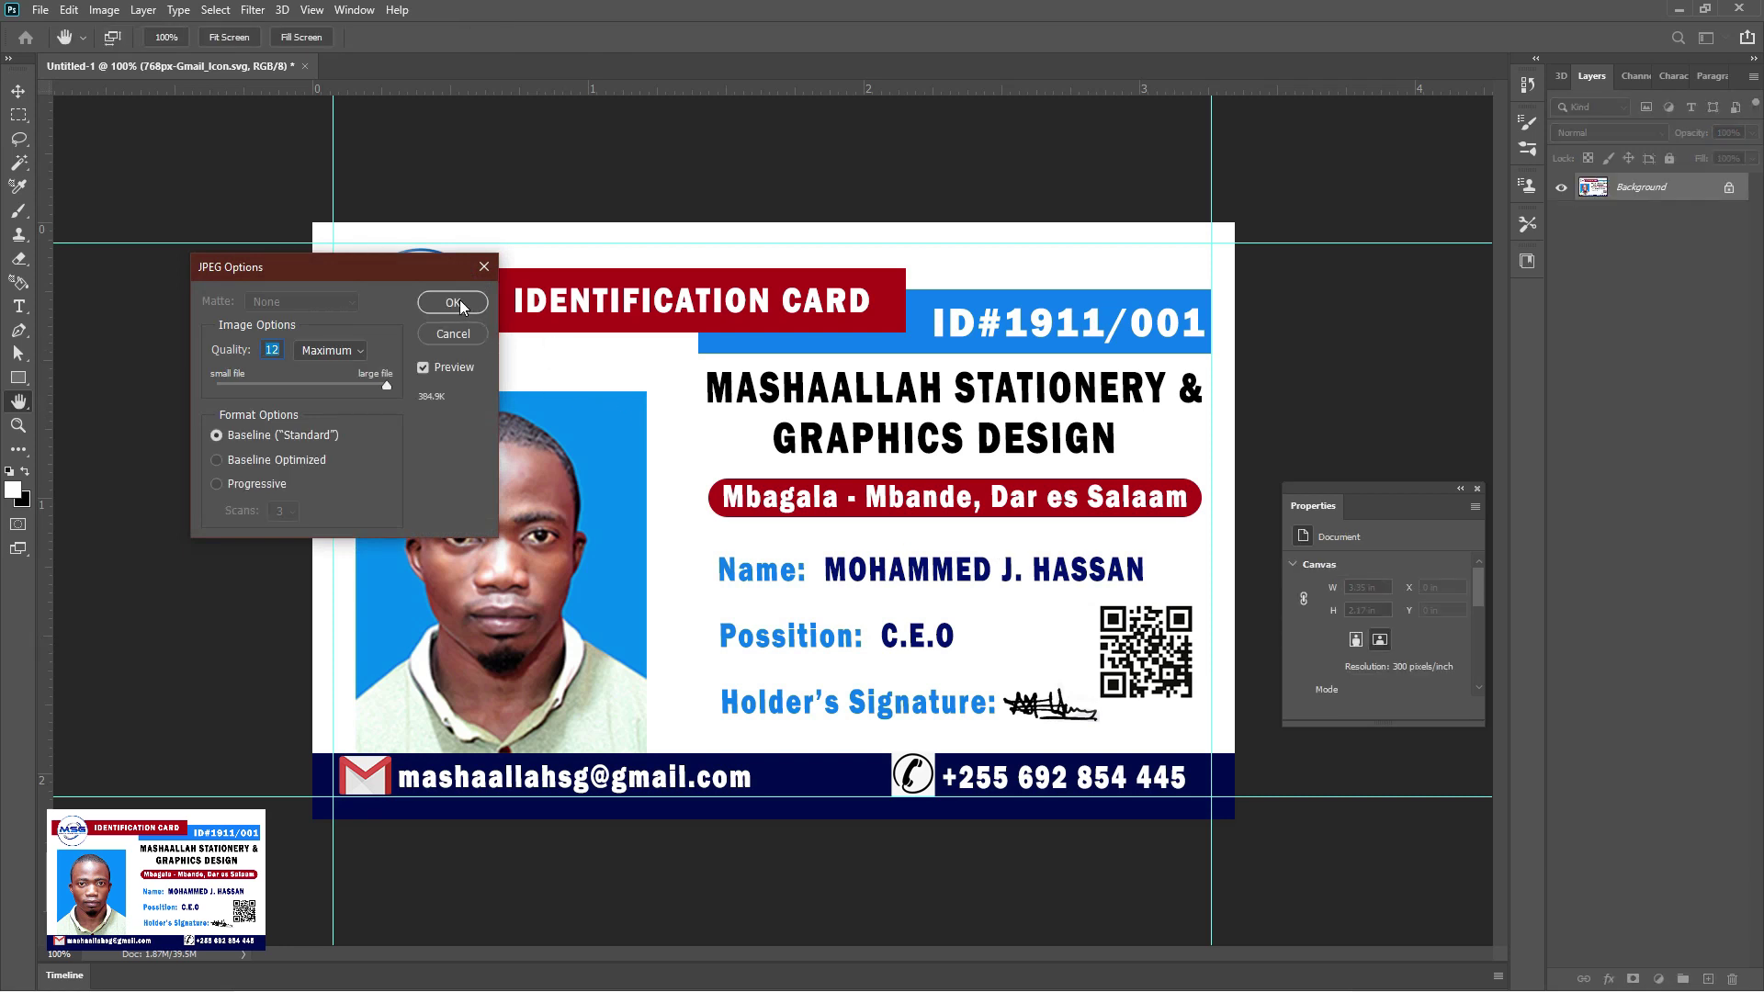
pyautogui.click(453, 302)
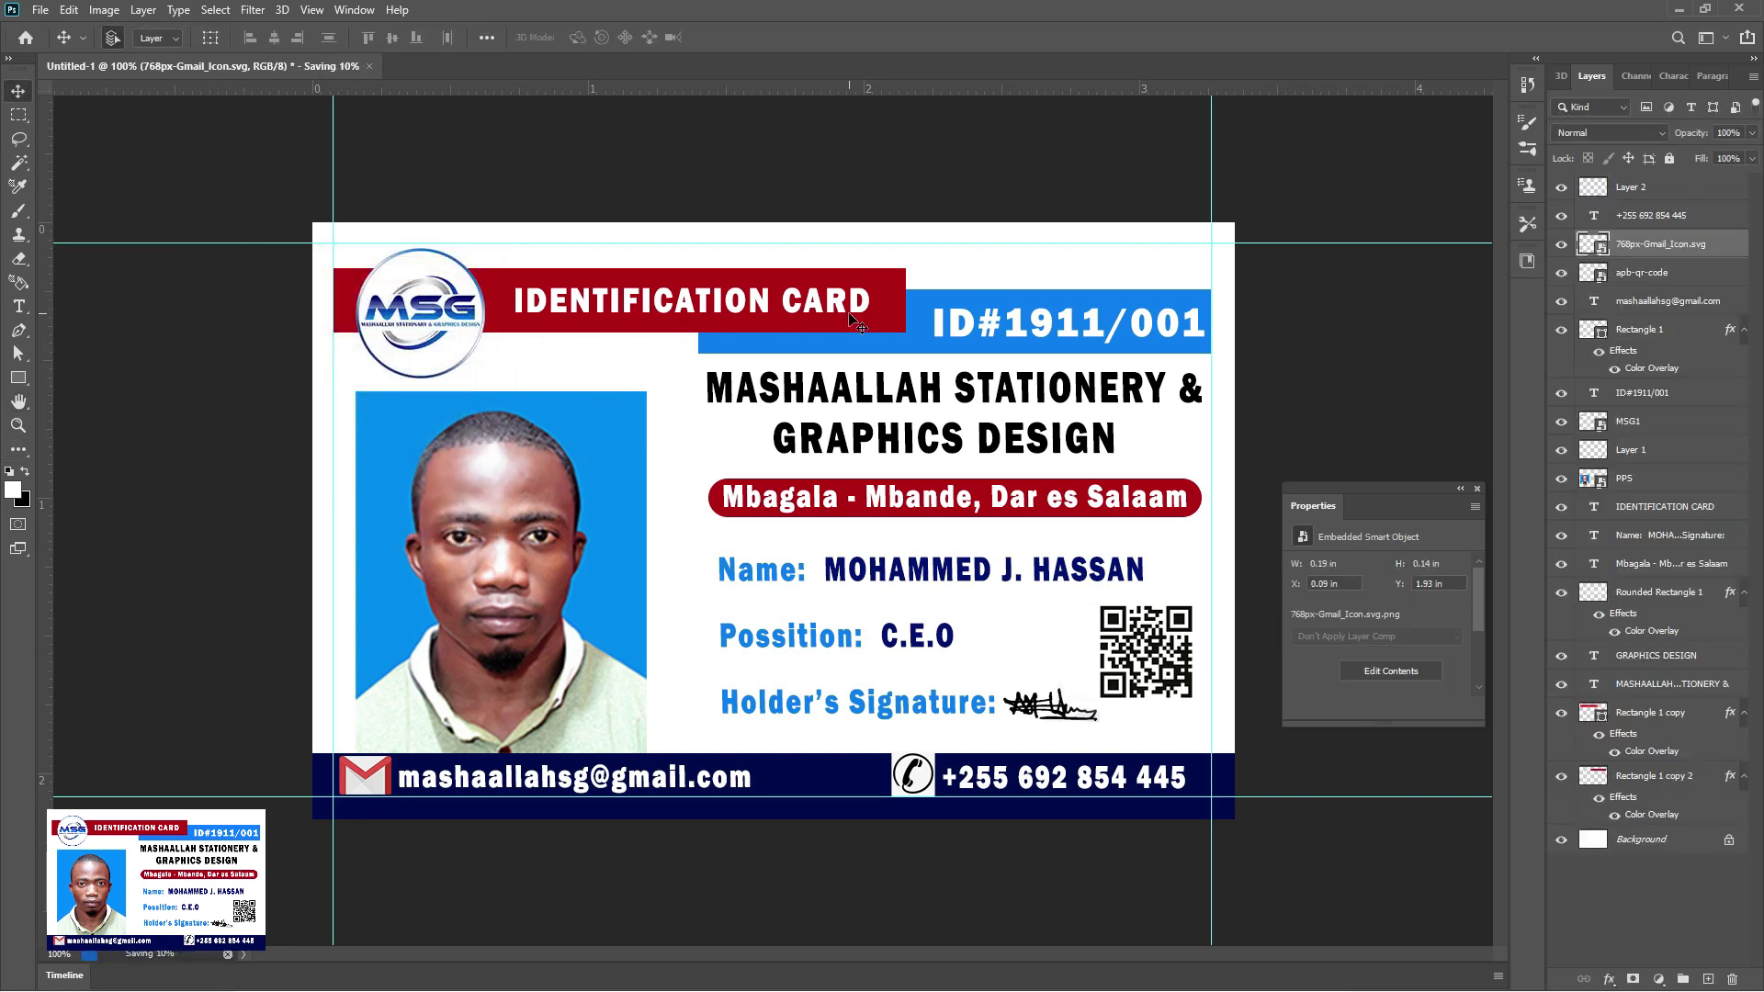
pyautogui.click(1682, 11)
pyautogui.click(1681, 8)
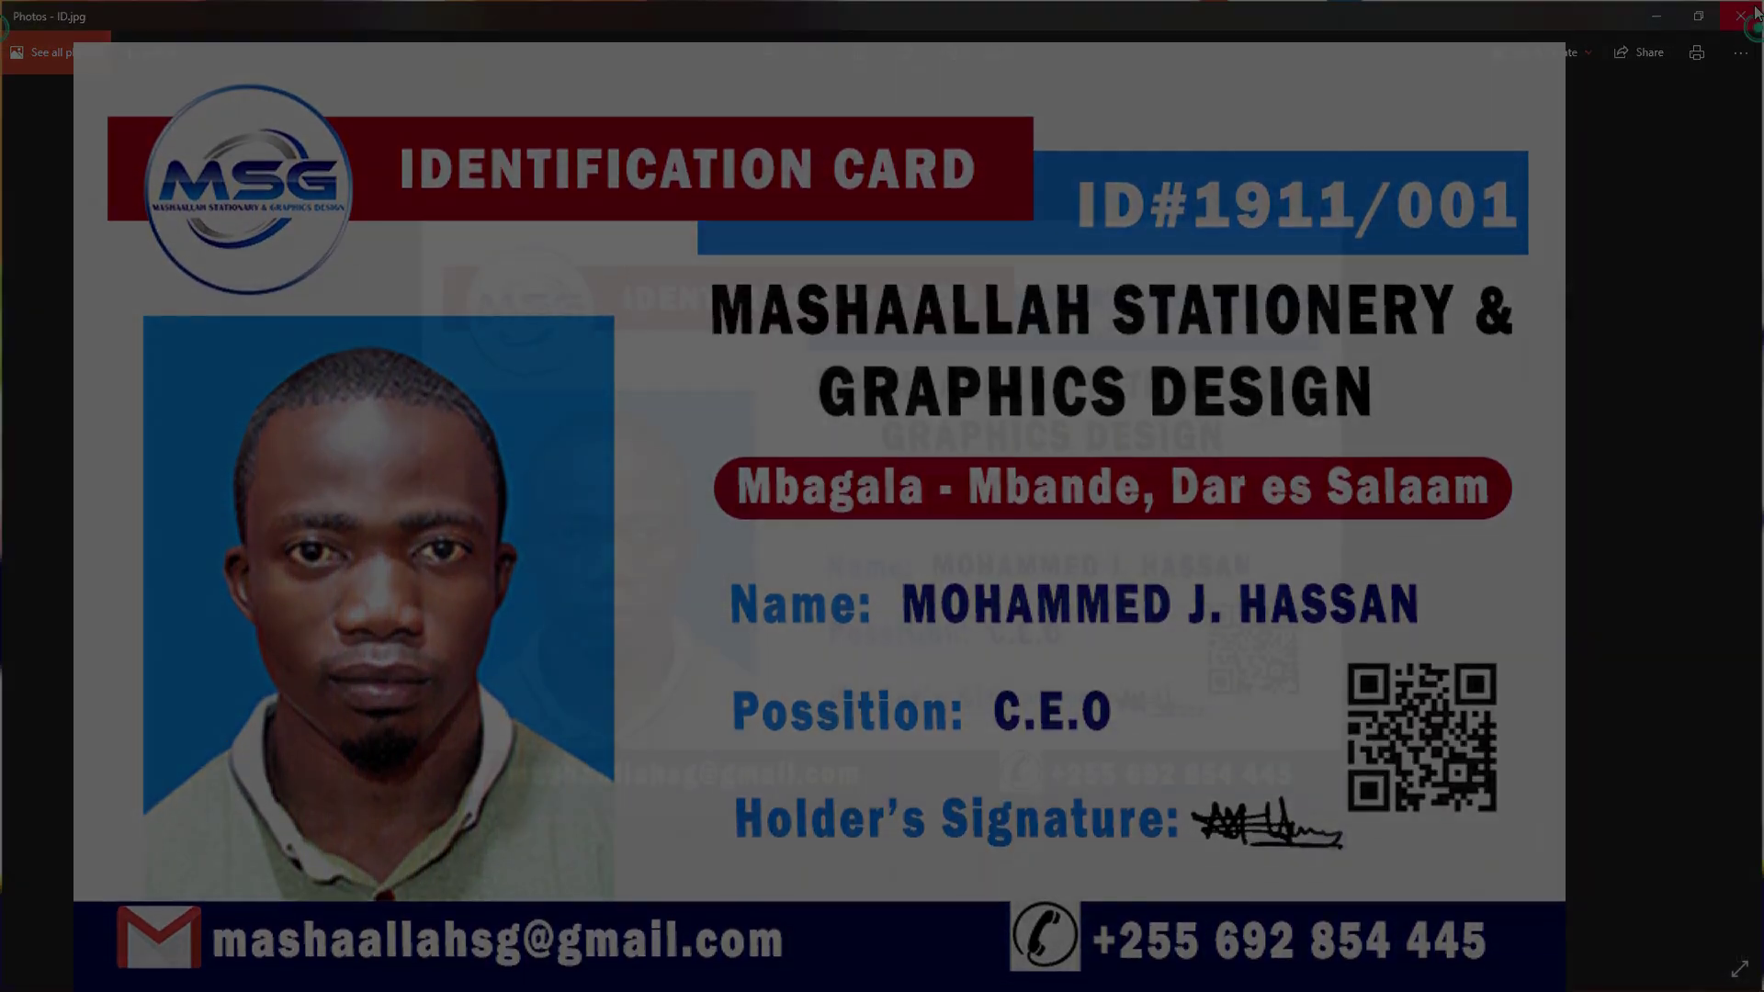
# Close the Photos preview of ID.jpg and reveal the hidden system tray icons
pyautogui.click(1755, 11)
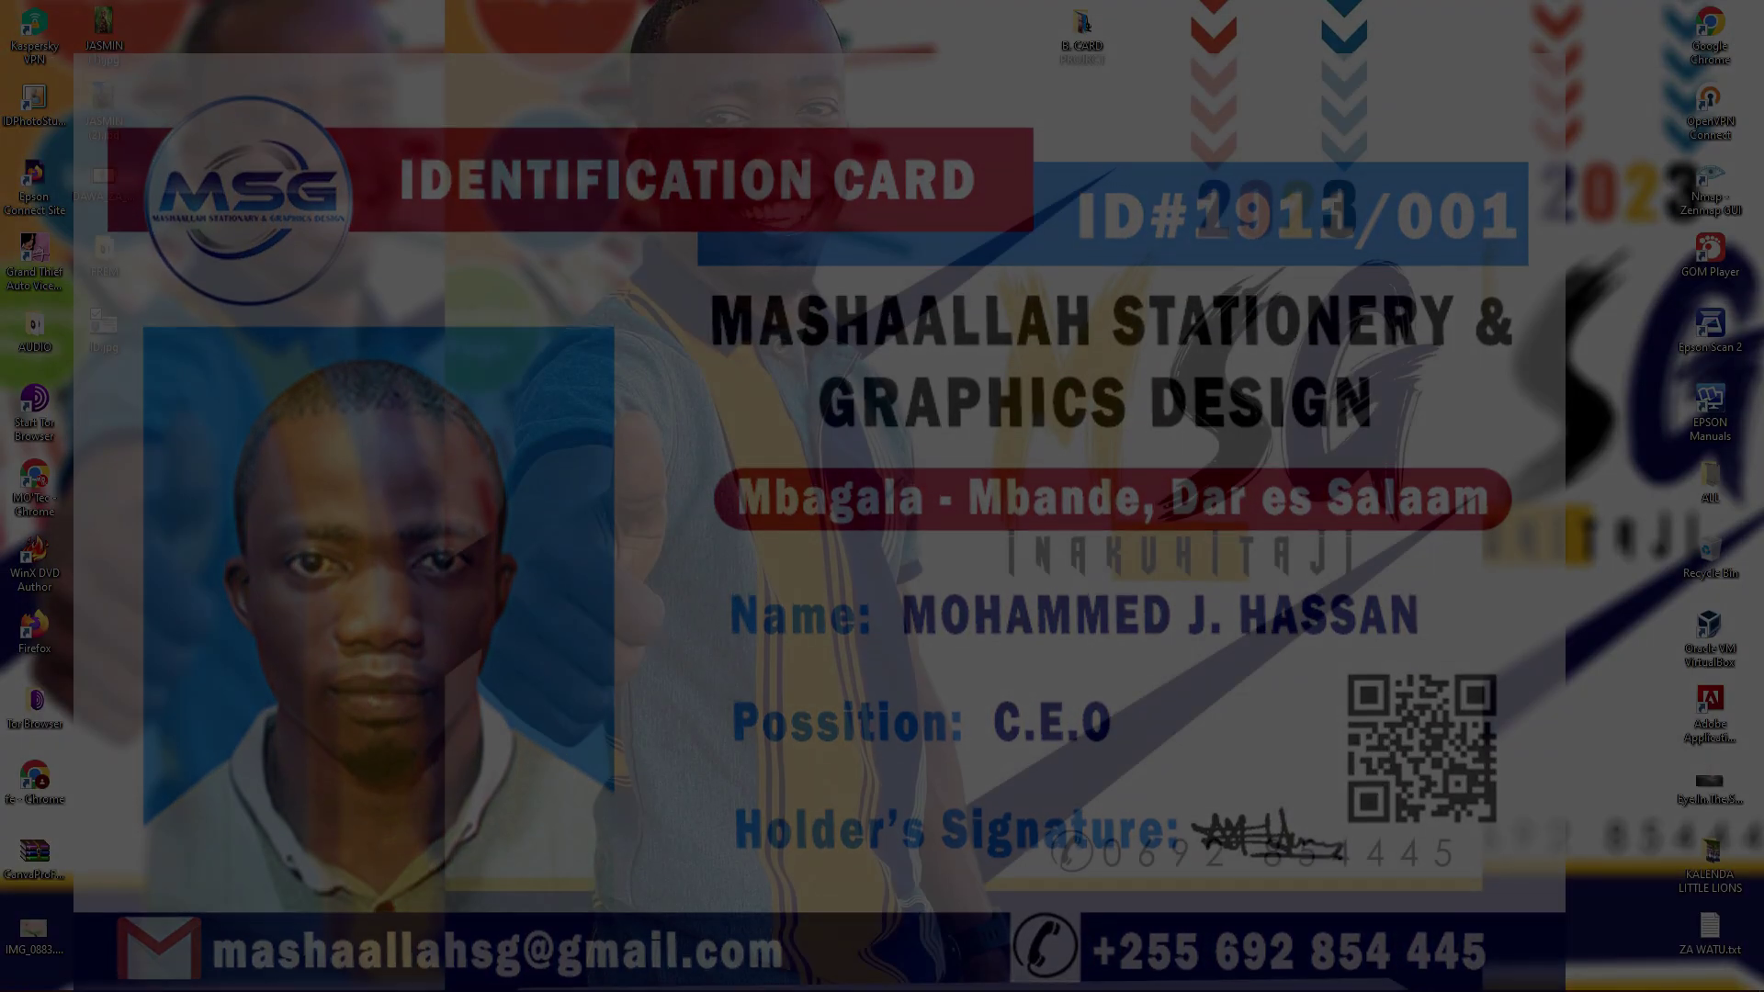
pyautogui.click(1471, 977)
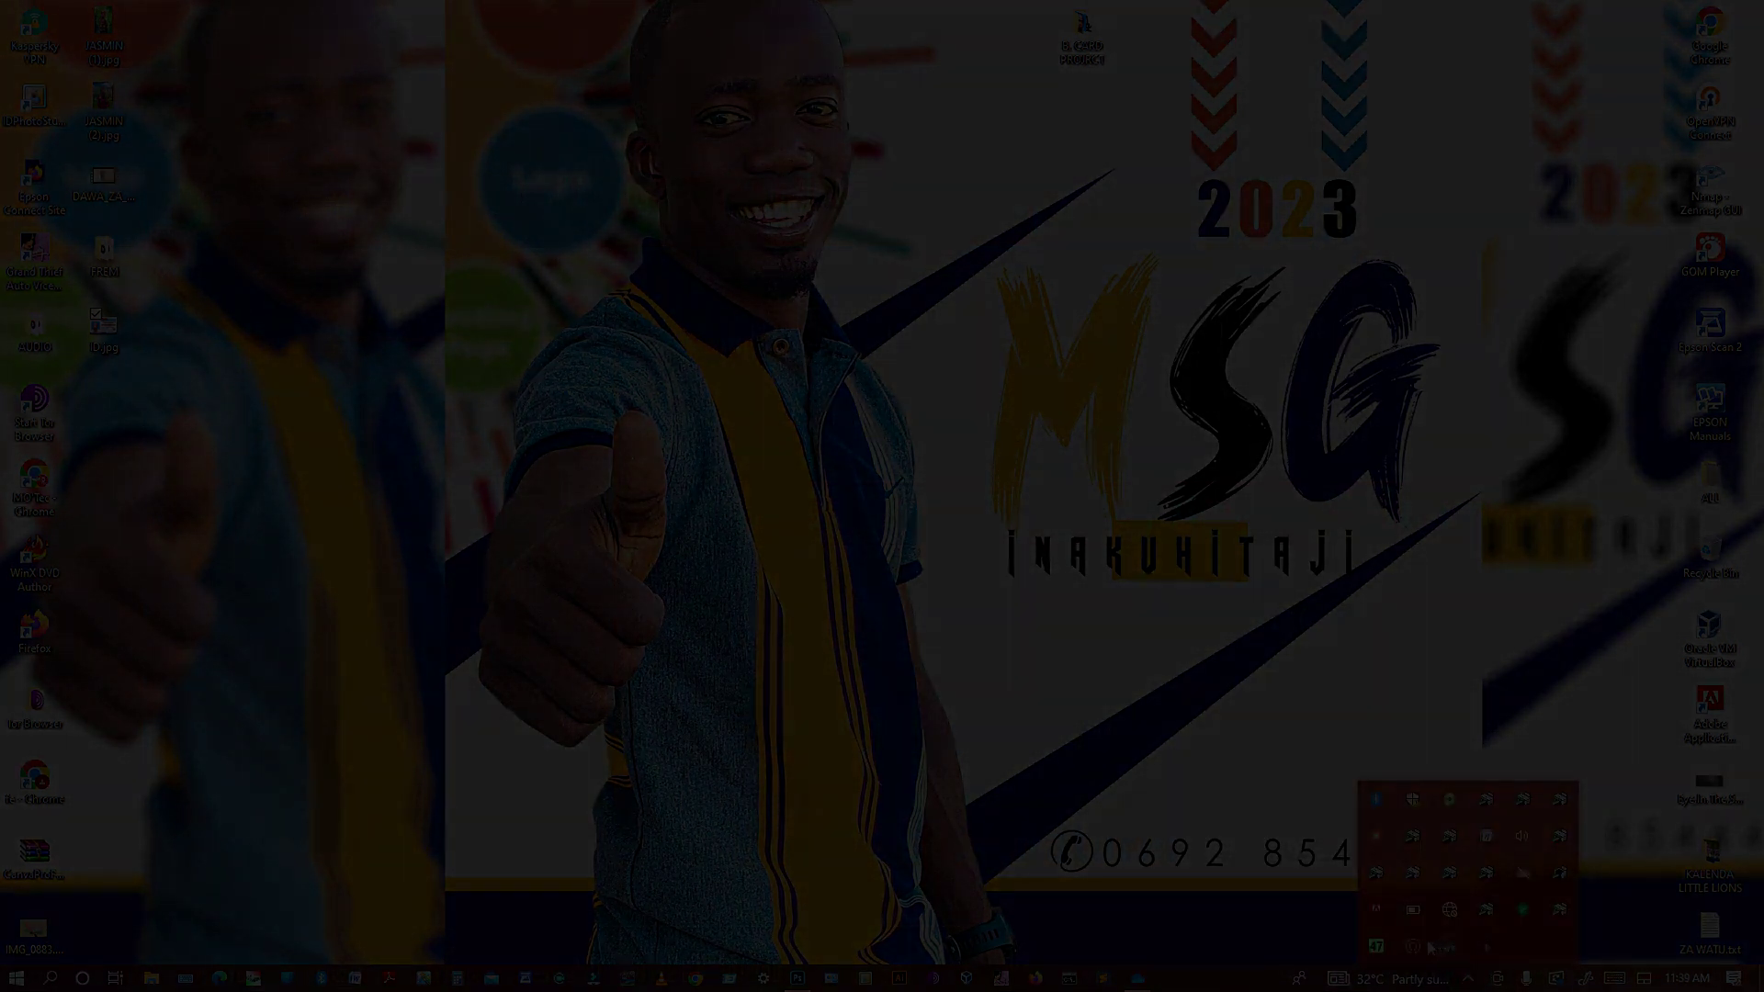